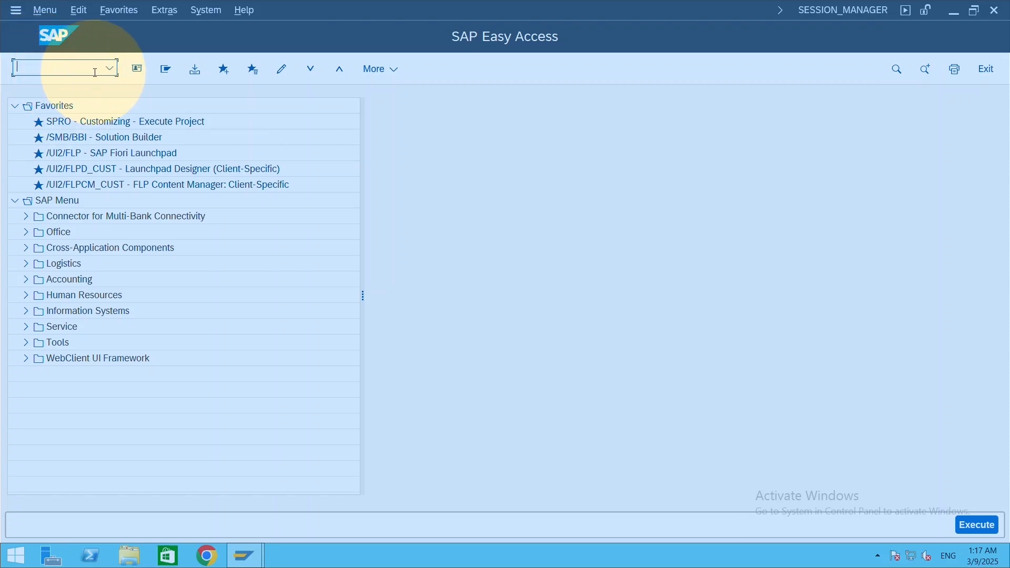
- Run transaction spro and display the SAP Reference IMG
left_click(30, 66)
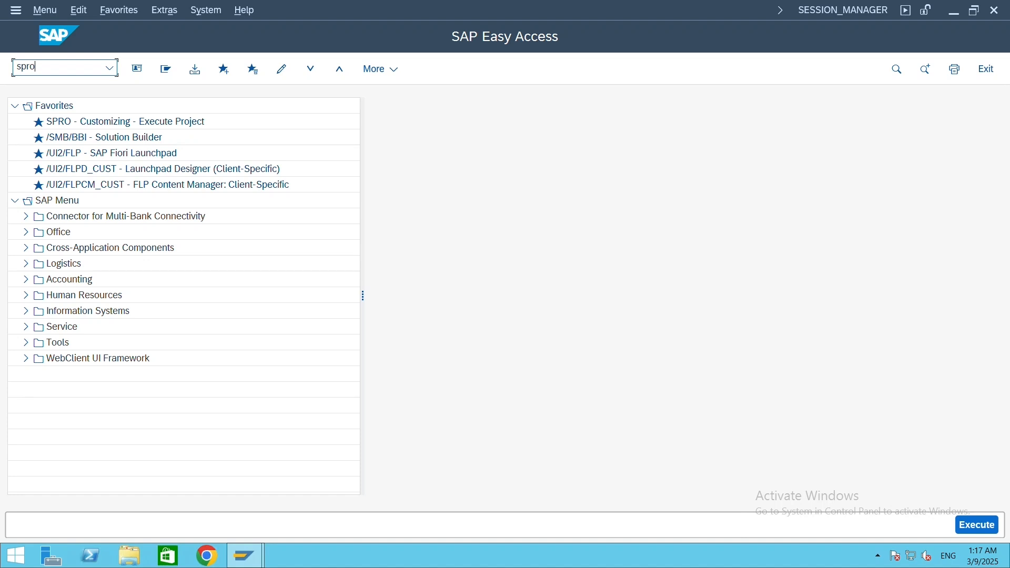
key("Return")
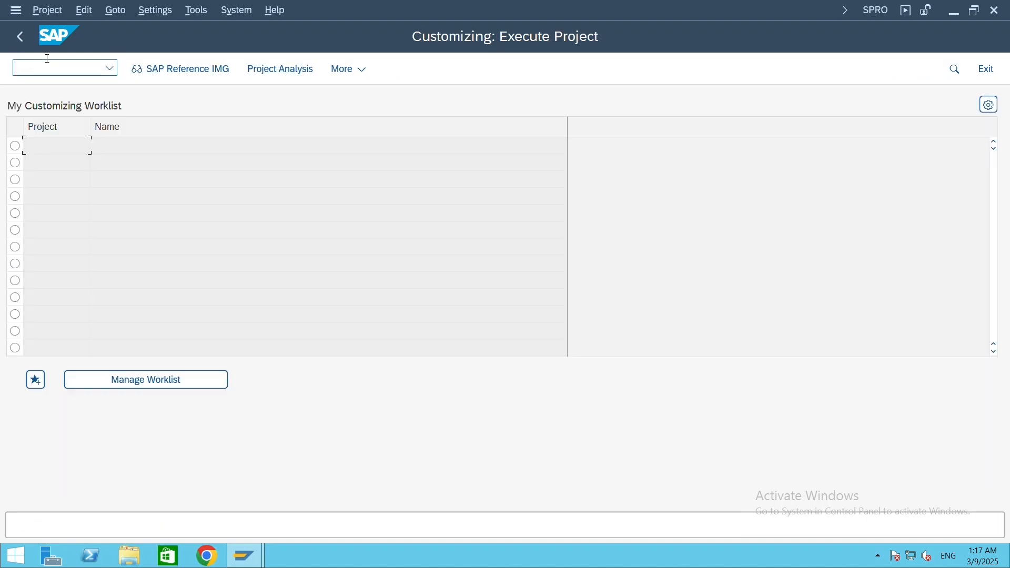
left_click(189, 70)
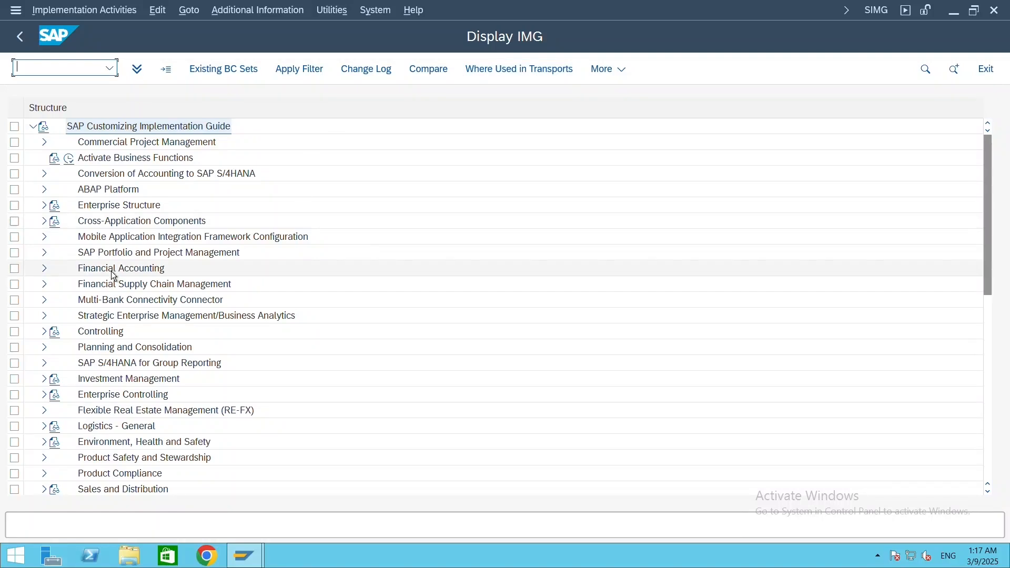
- Expand the IMG structure through Financial Accounting, Accounts Receivable and Accounts Payable, down to Business Transactions
left_click(45, 270)
scroll(206, 269, "down", 1)
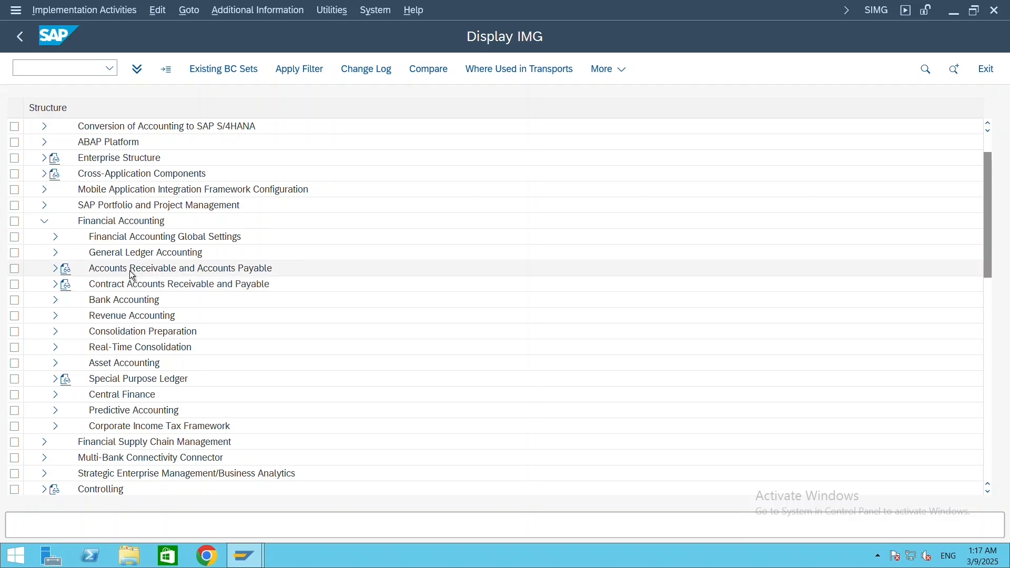
left_click(56, 269)
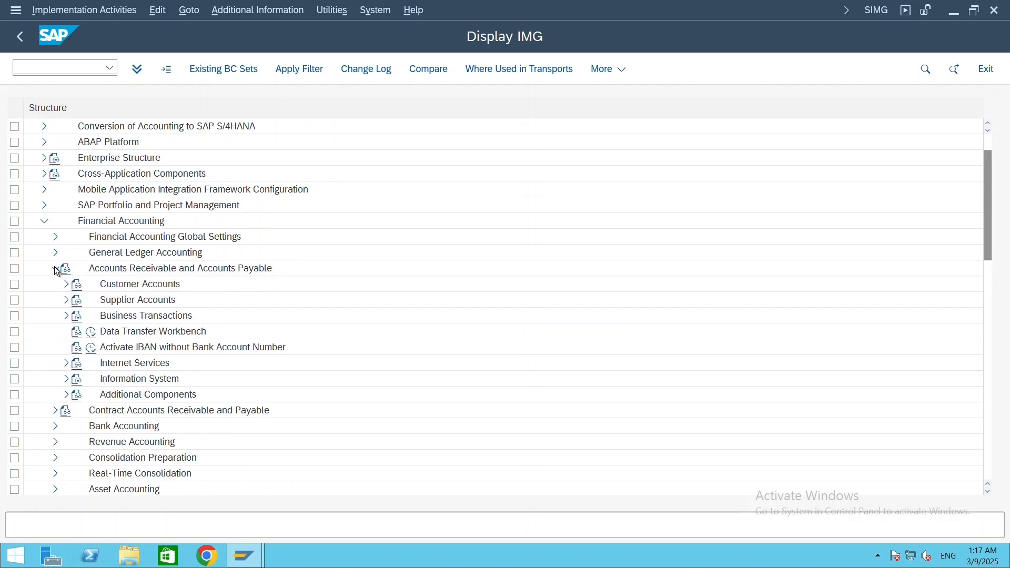
scroll(244, 264, "down", 2)
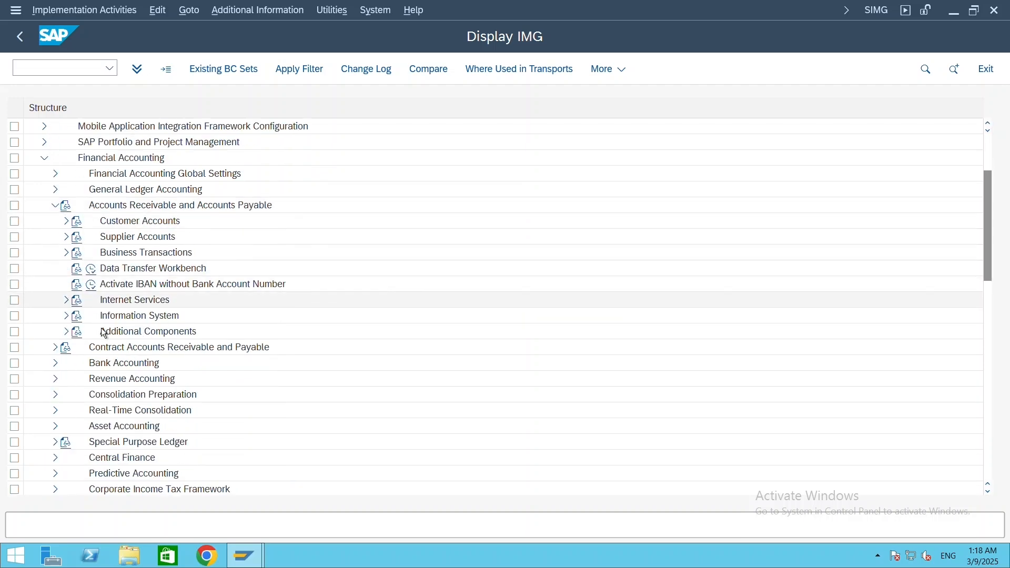
left_click(67, 253)
scroll(173, 277, "down", 2)
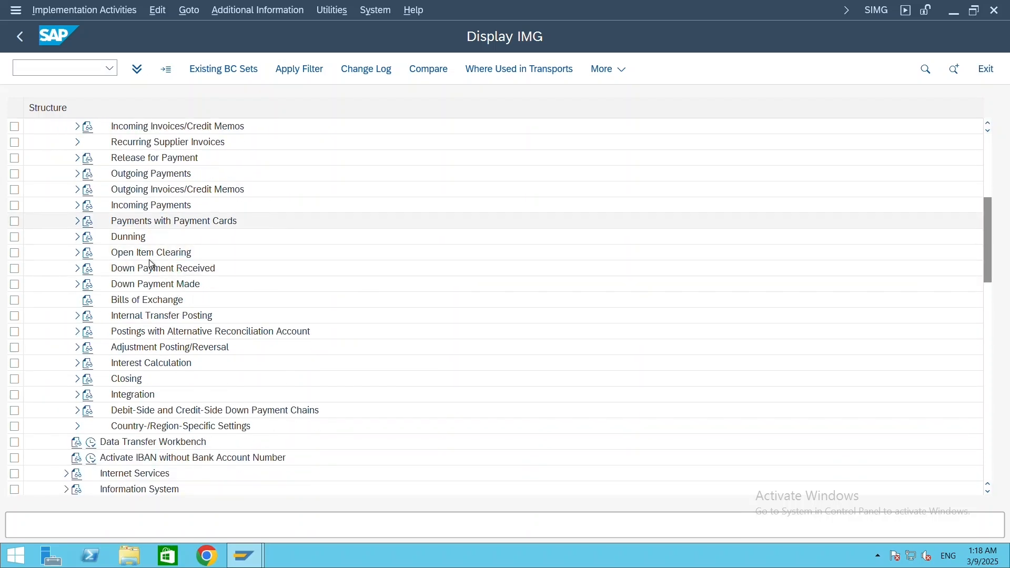
left_click(83, 269)
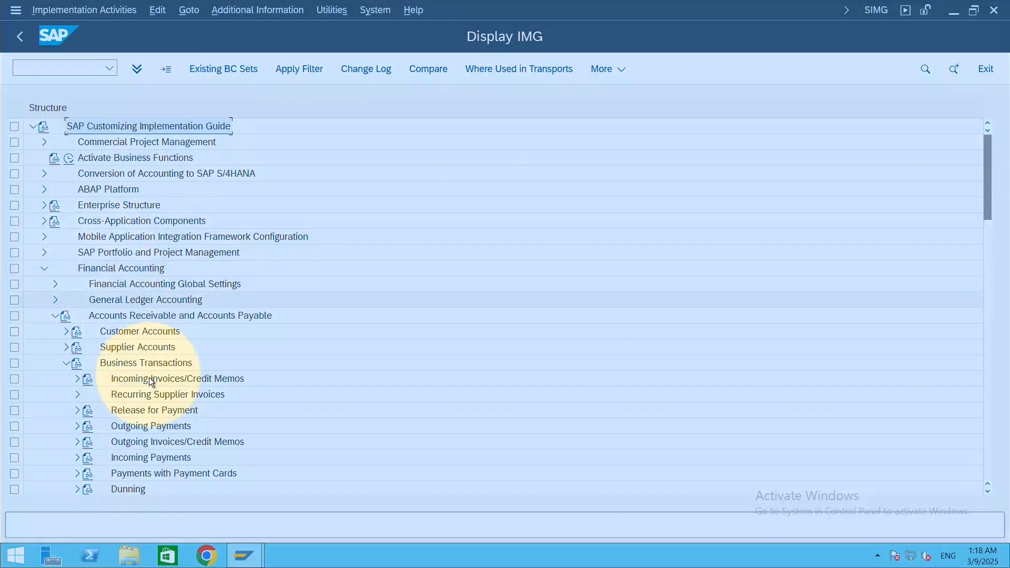
scroll(150, 444, "down", 3)
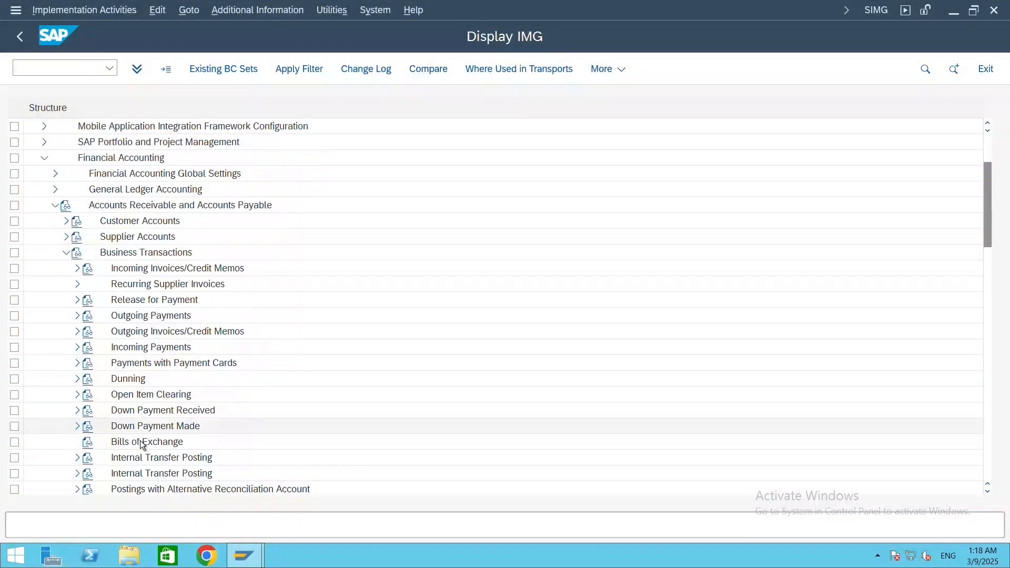
- Expand Down Payment Received under Business Transactions and collapse its Make and Check Document Settings node
left_click(165, 409)
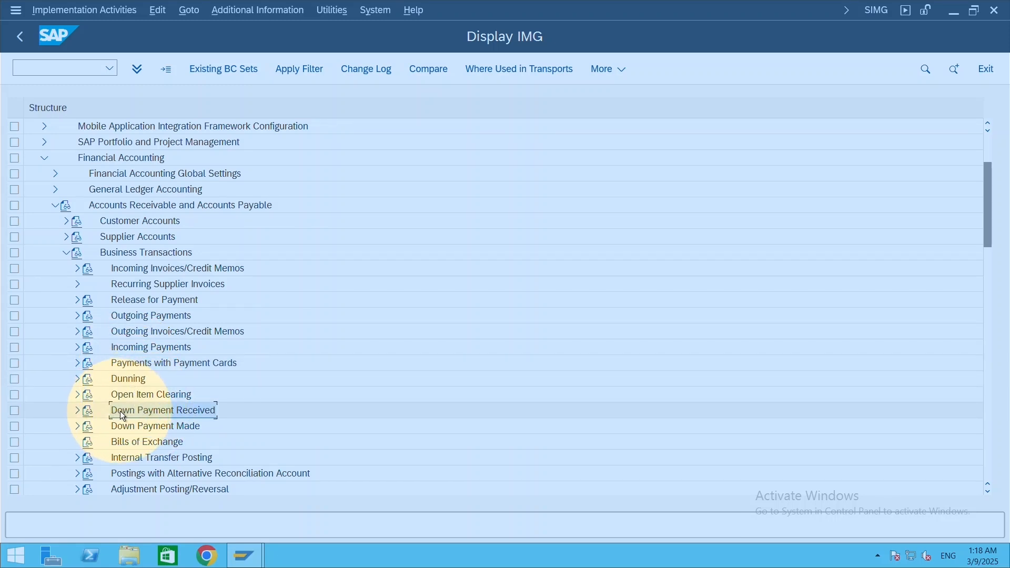
left_click(77, 411)
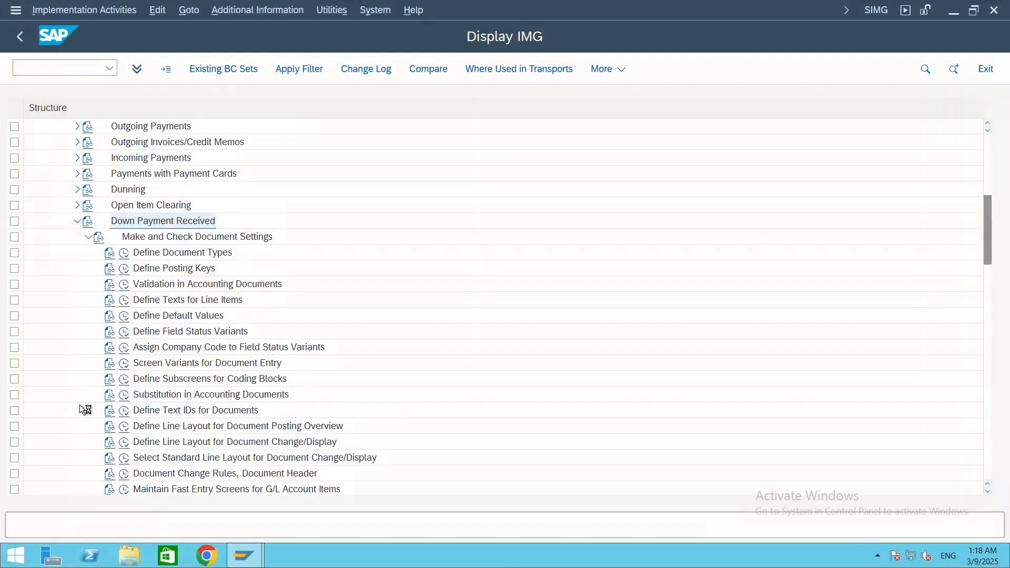
scroll(223, 326, "down", 2)
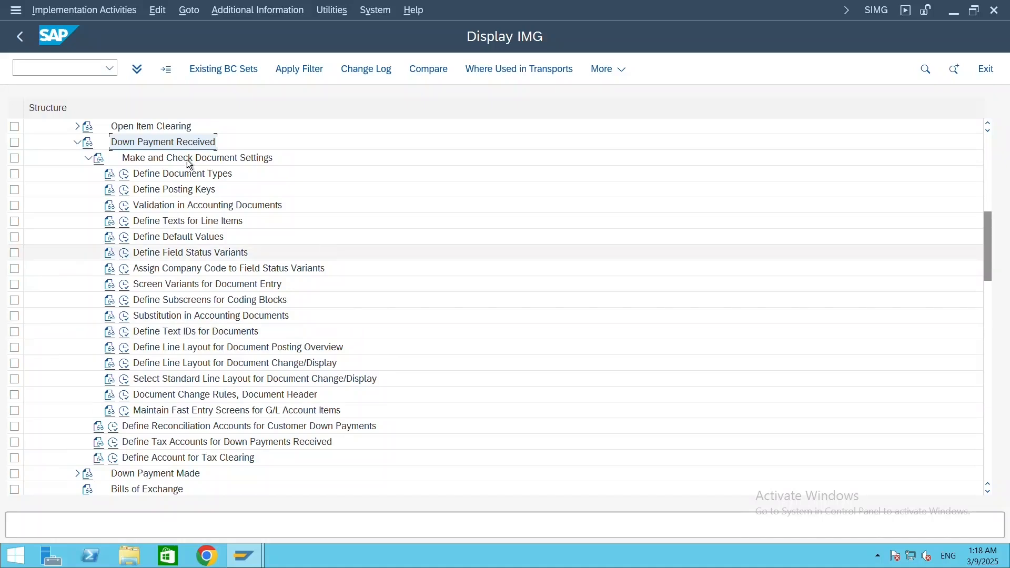
left_click(198, 287)
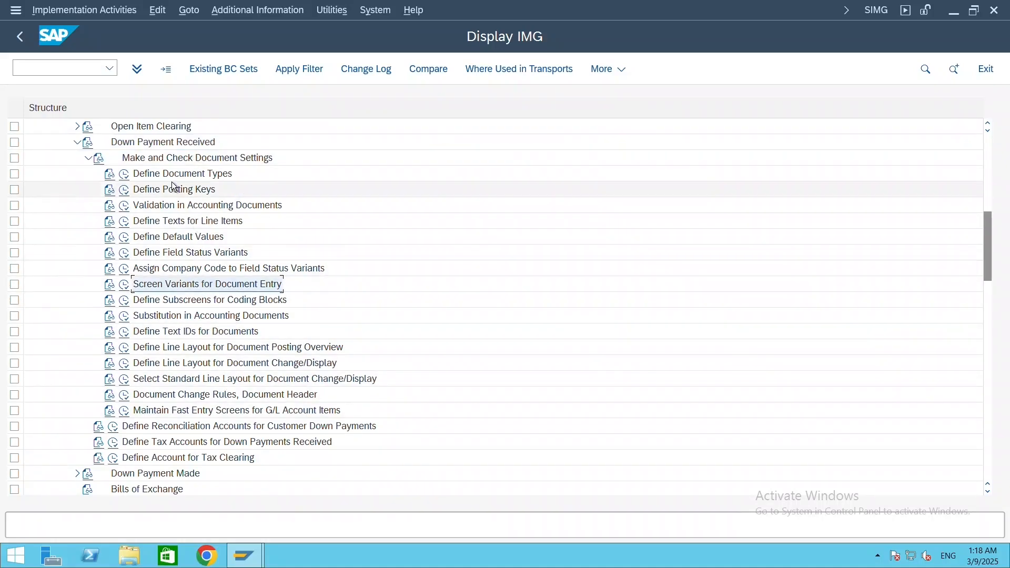
left_click(85, 158)
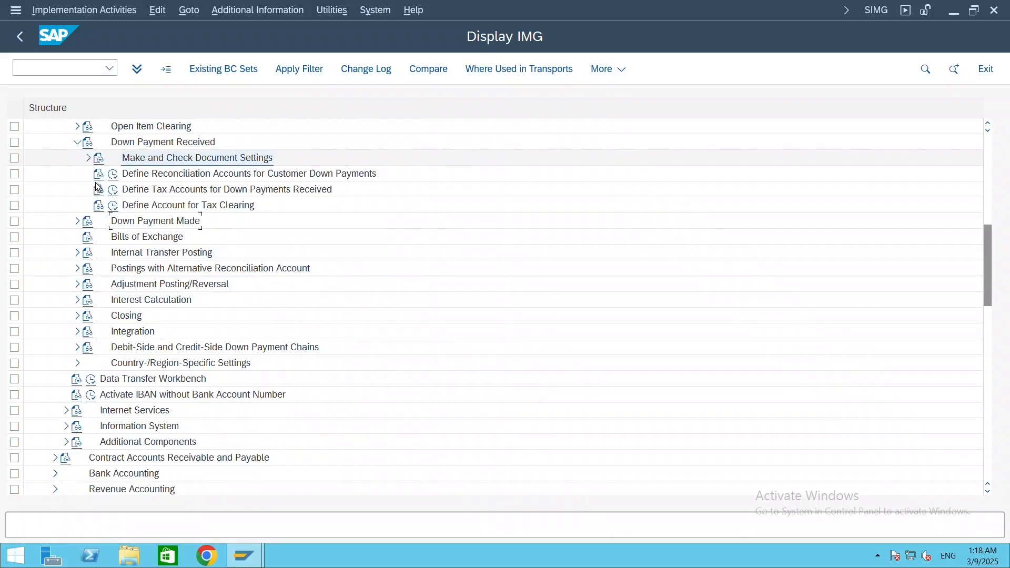
- Execute the activity Define Reconciliation Accounts for Customer Down Payments
left_click(168, 172)
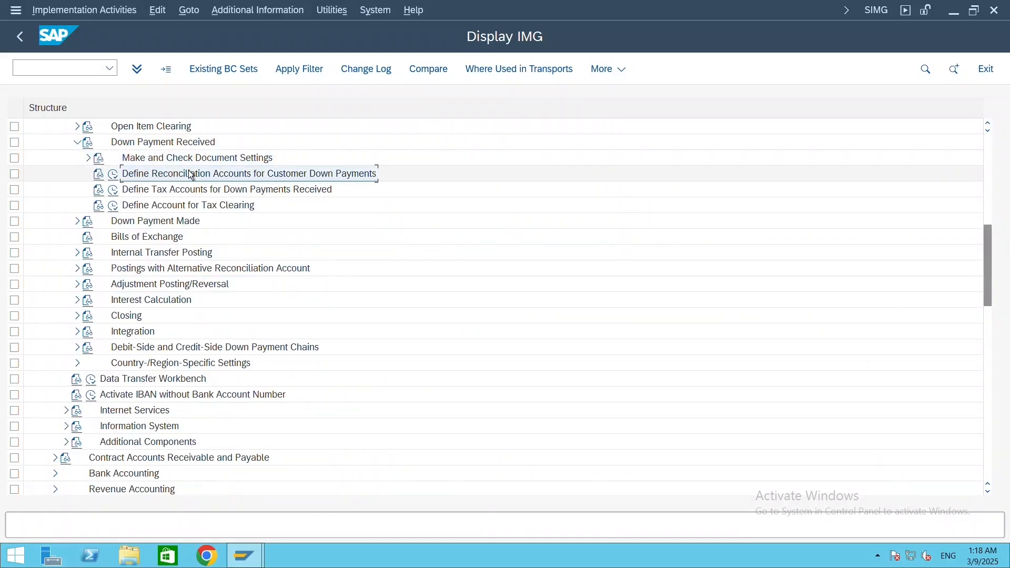
key("ctrl")
key("ctrl")
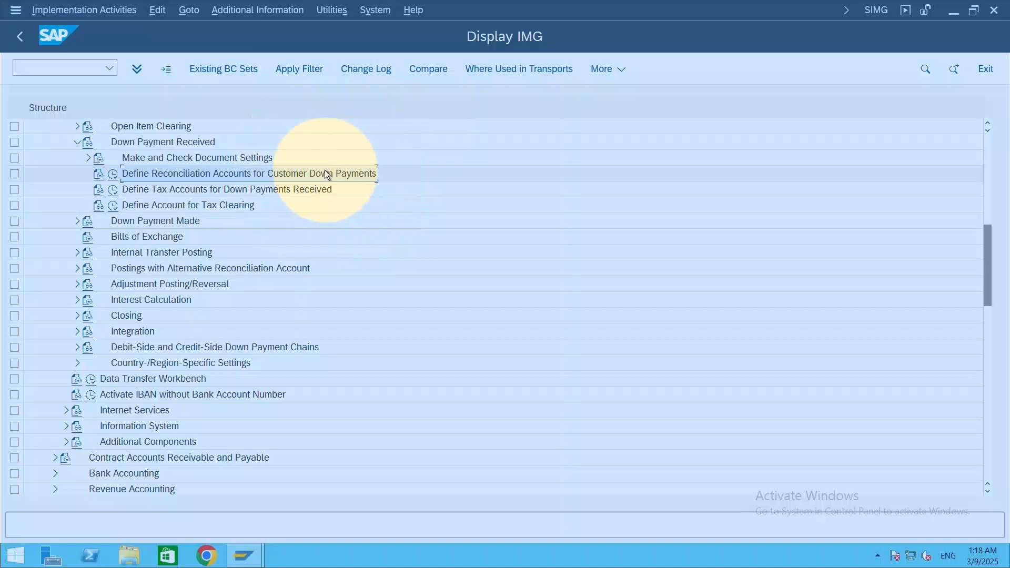
left_click(112, 175)
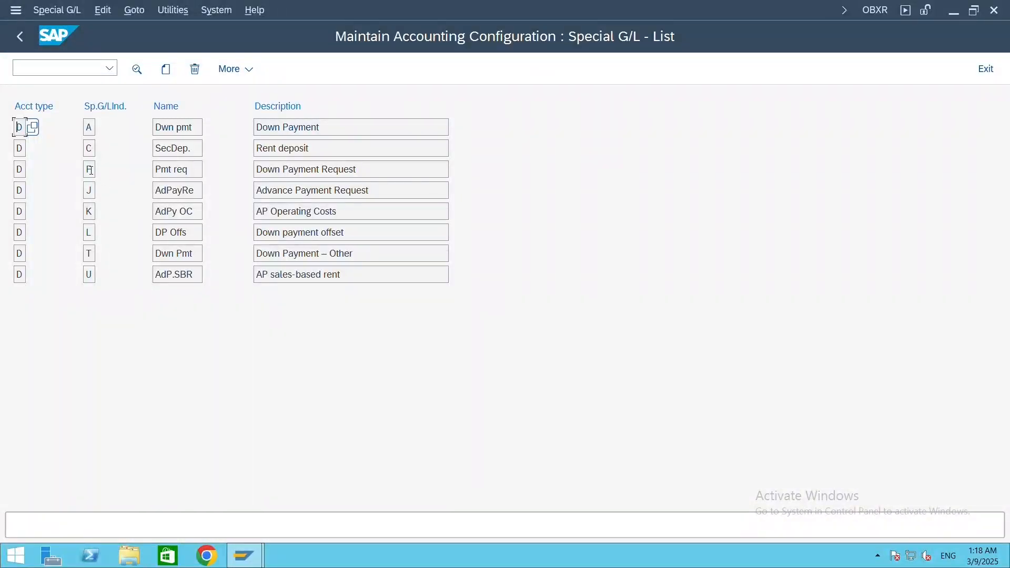
- Open the account assignment of the customer Down Payment Request (special G/L indicator F) for chart of accounts 222
left_click(169, 168)
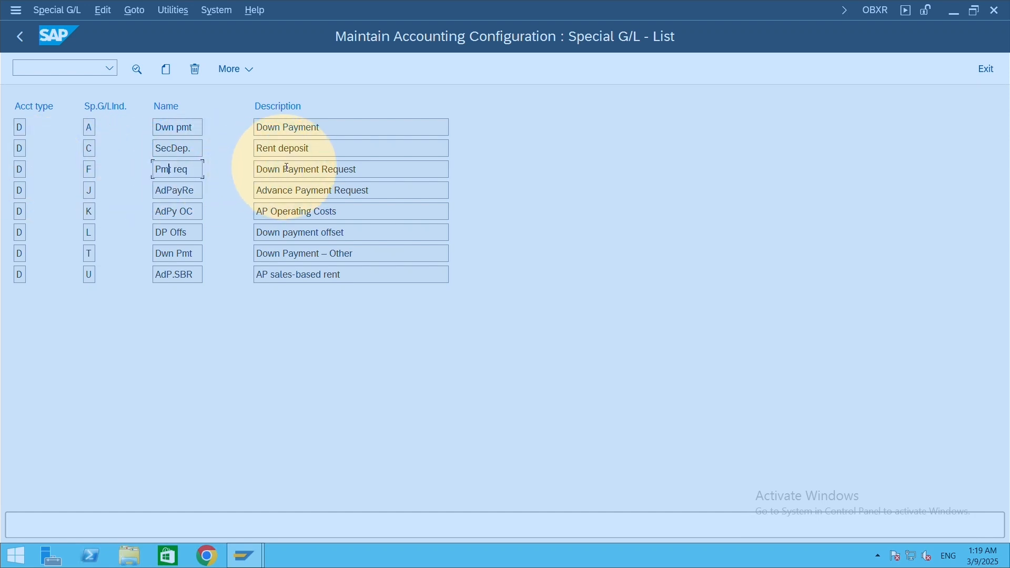
left_click(324, 167)
double_click(324, 167)
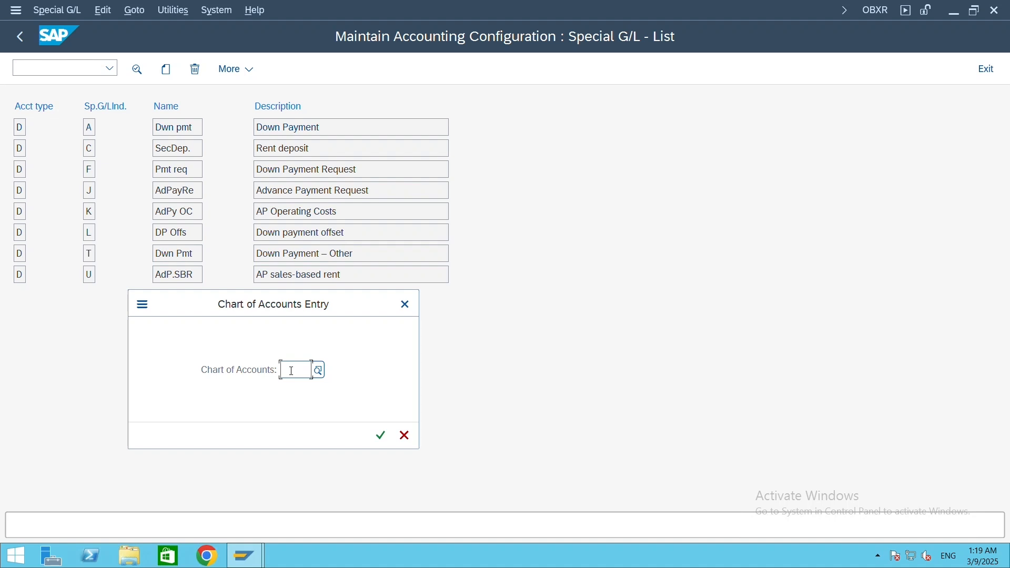
type("222")
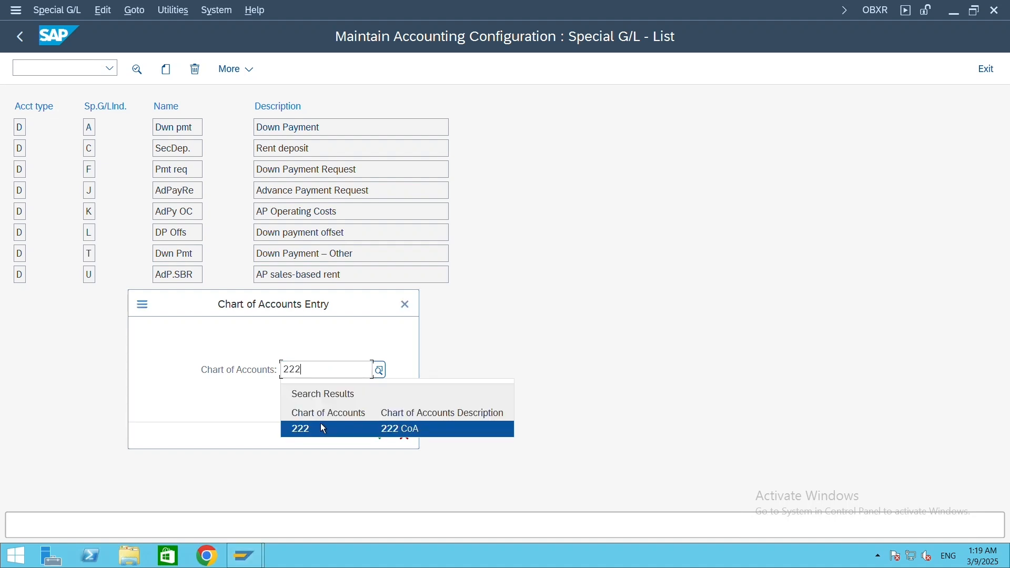
left_click(321, 427)
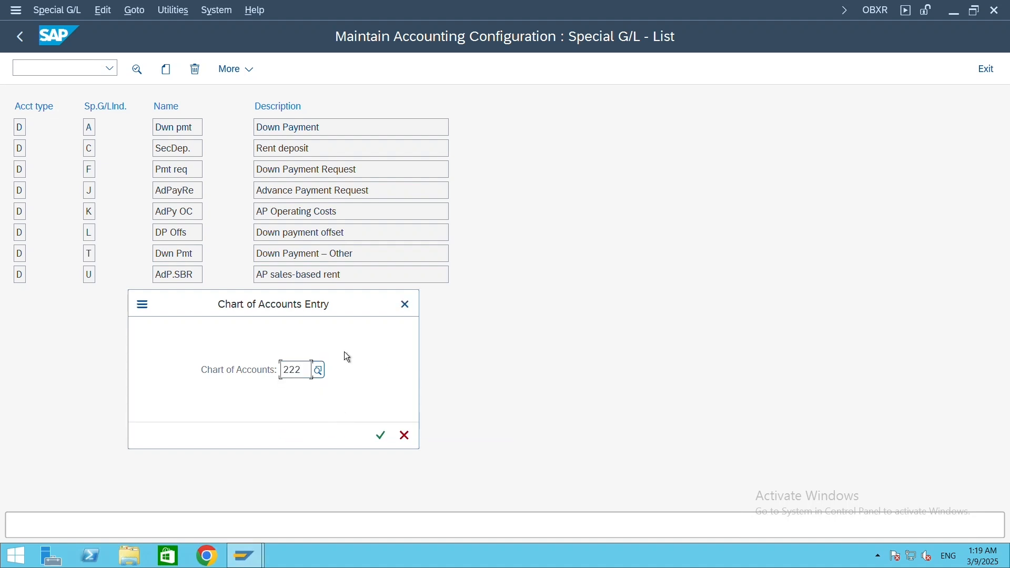
left_click(382, 437)
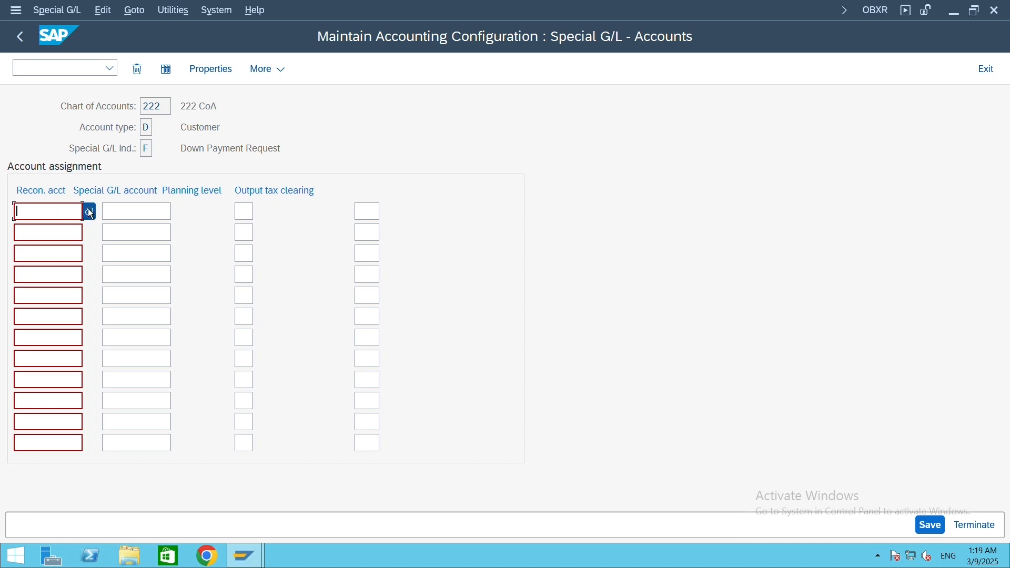
left_click(90, 210)
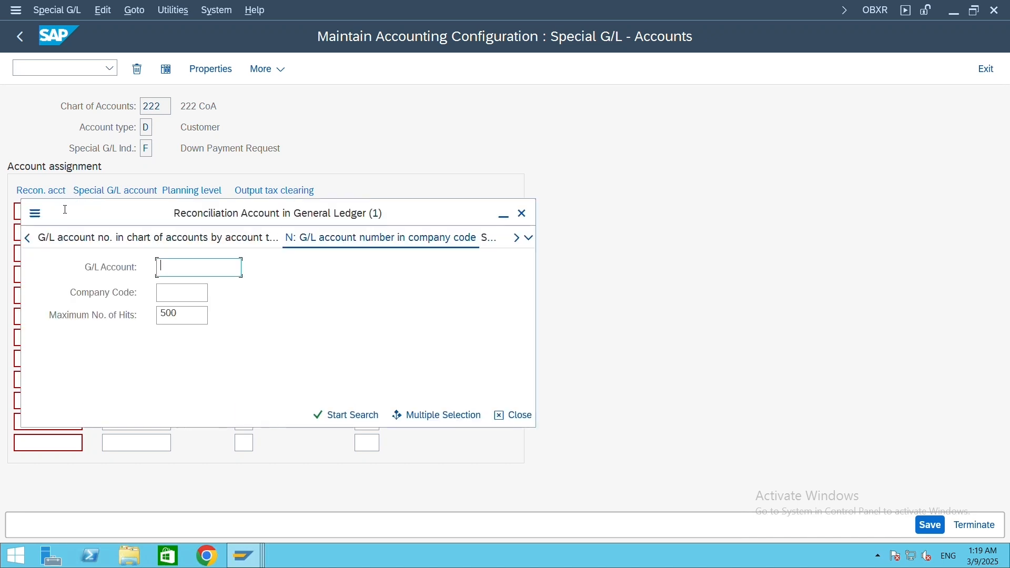
left_click(185, 294)
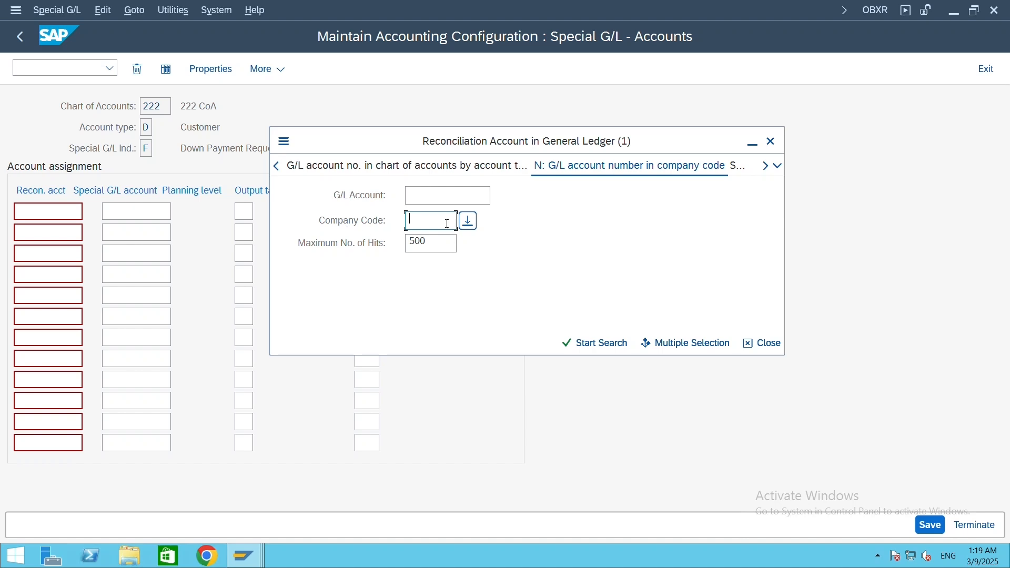
left_click(774, 141)
- Search the G/L accounts of company code 222 and assign Debtors, 200000, as the first reconciliation account
left_click(48, 211)
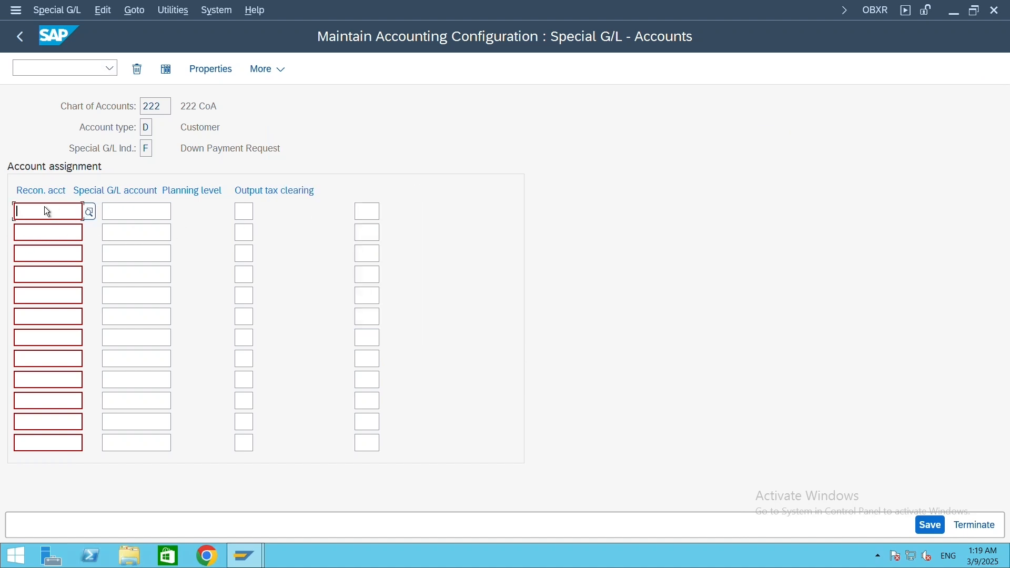
left_click(88, 212)
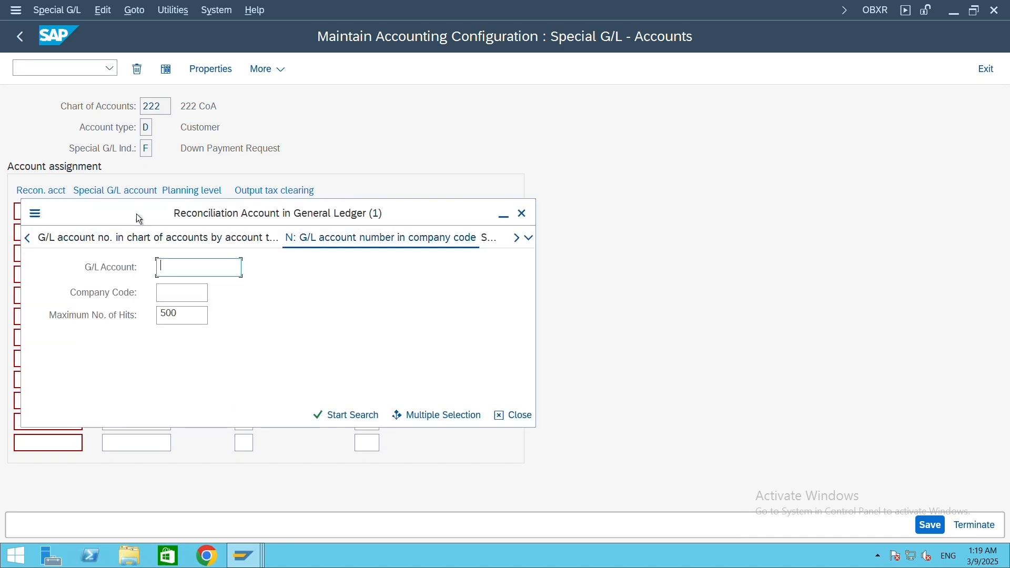
left_click_drag(137, 214, 386, 141)
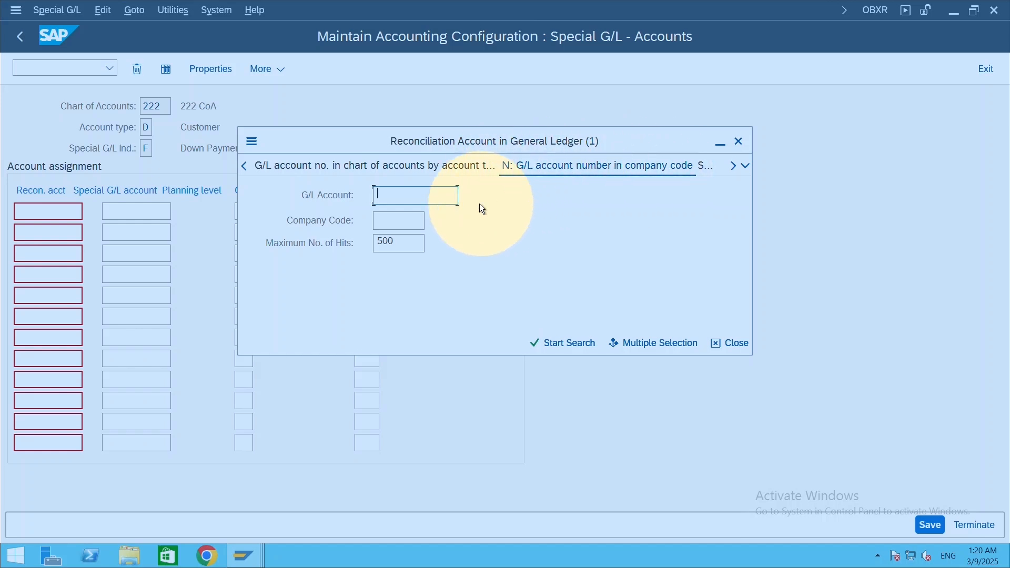
left_click(389, 221)
type("222")
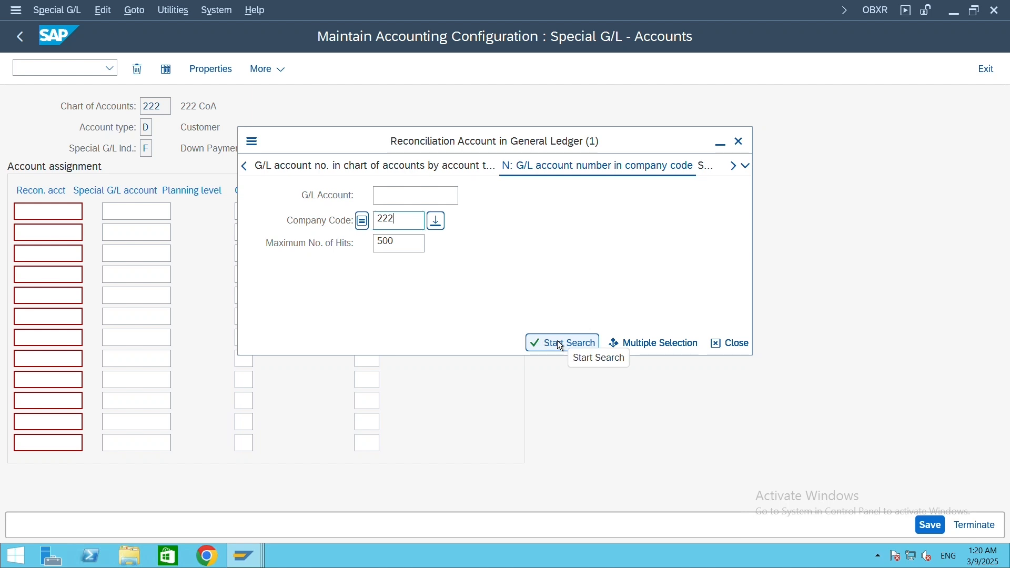
left_click(541, 342)
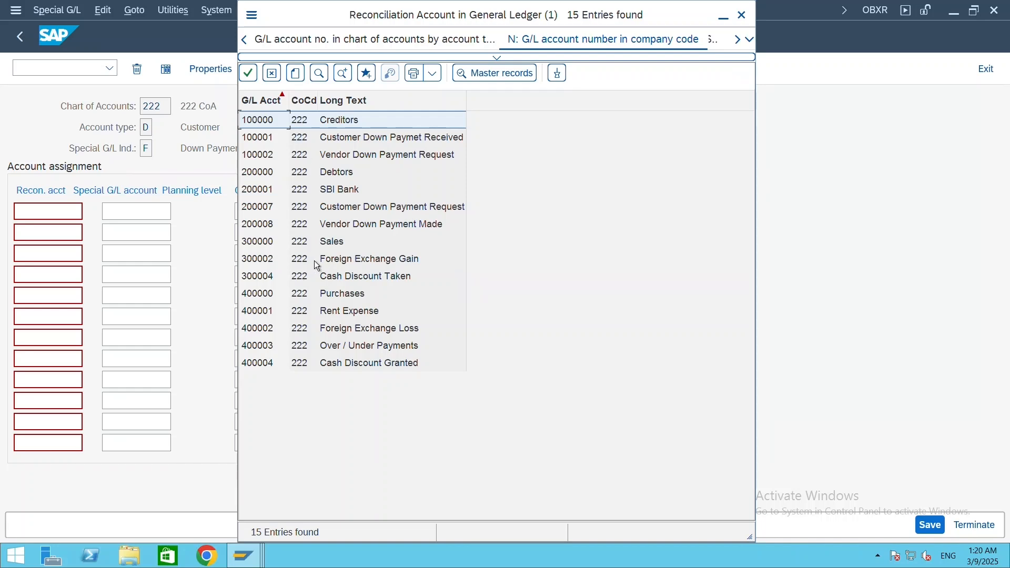
left_click(333, 173)
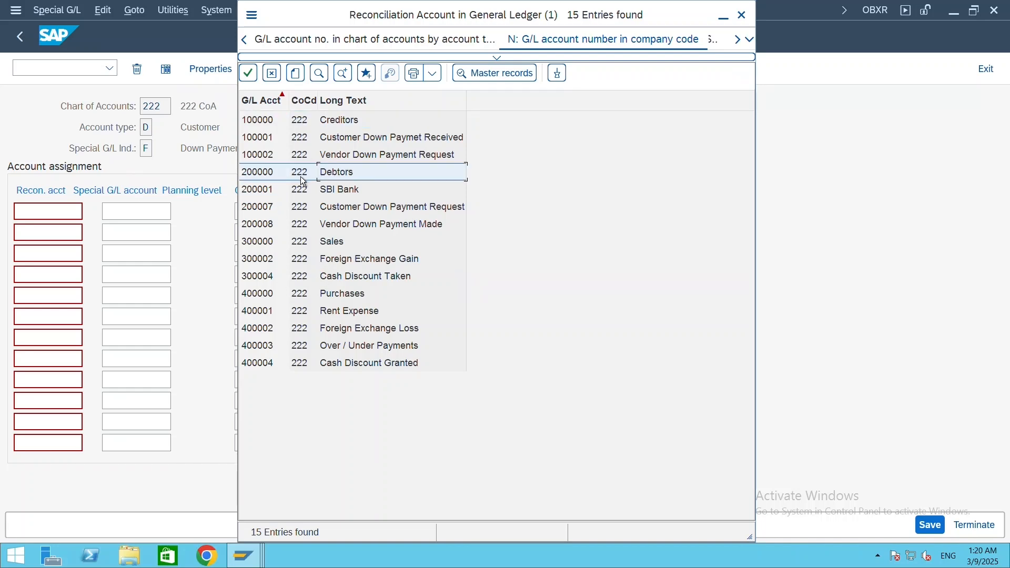
key("ctrl")
key("ctrl")
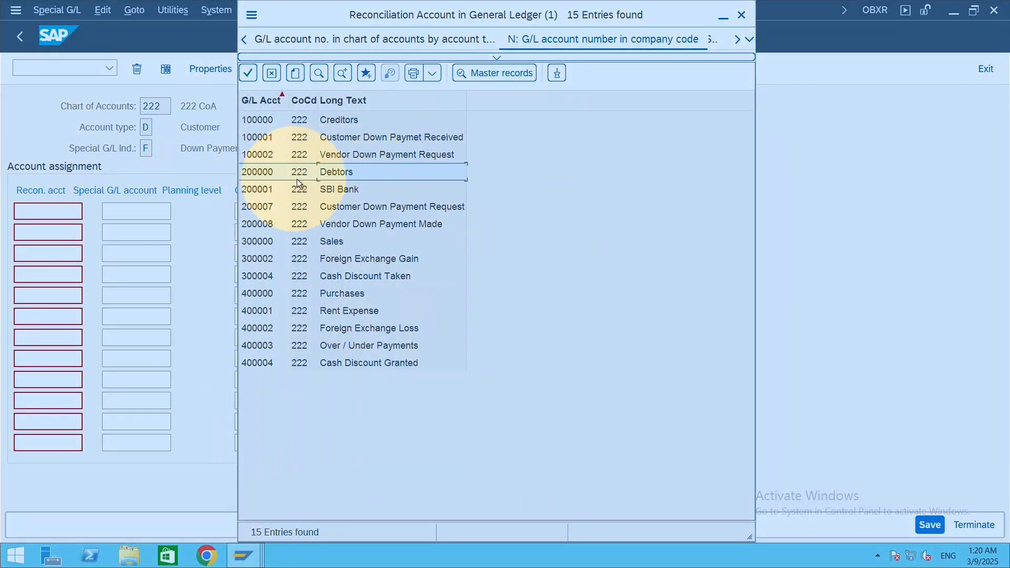
double_click(362, 172)
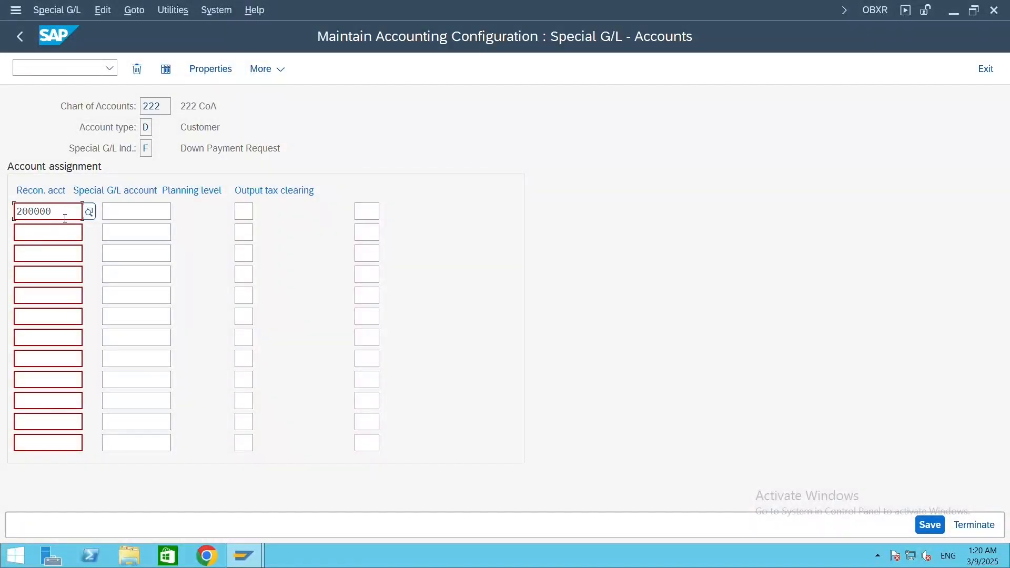
left_click(146, 210)
left_click_drag(52, 212, 14, 211)
left_click(47, 211)
left_click(33, 210)
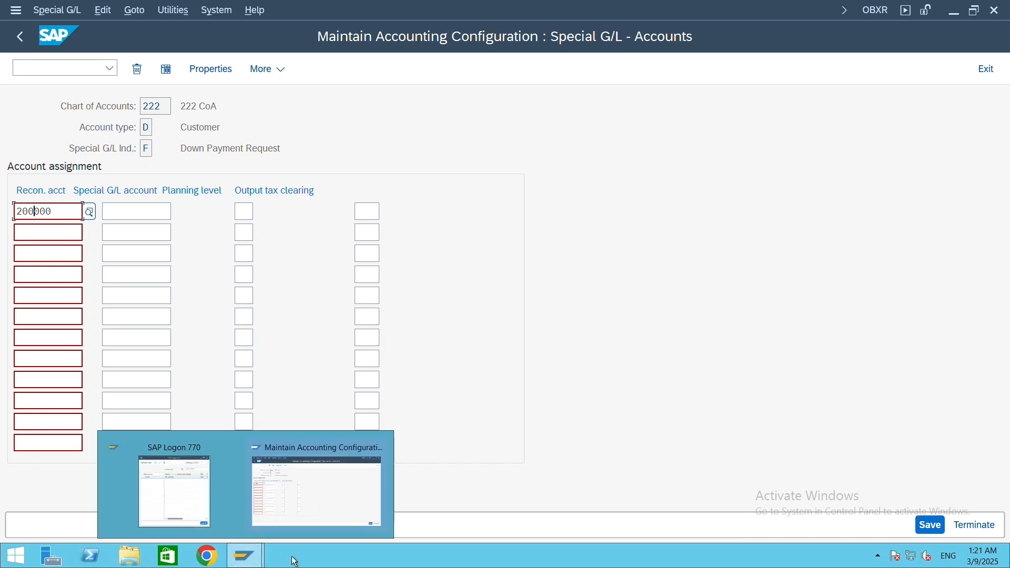
- Open a new session and start the business partner maintenance transaction bp
left_click(443, 500)
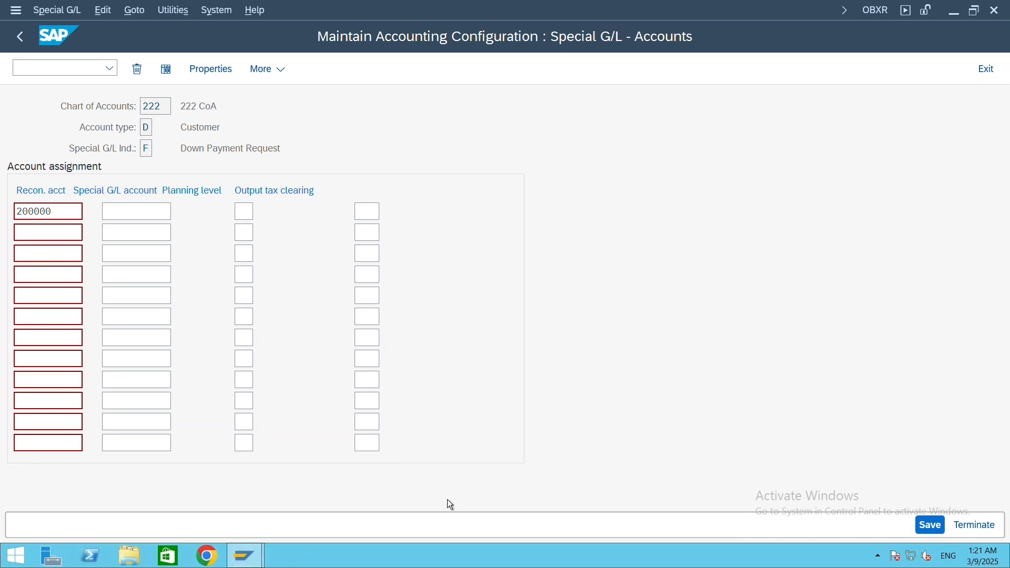
key("ctrl+n")
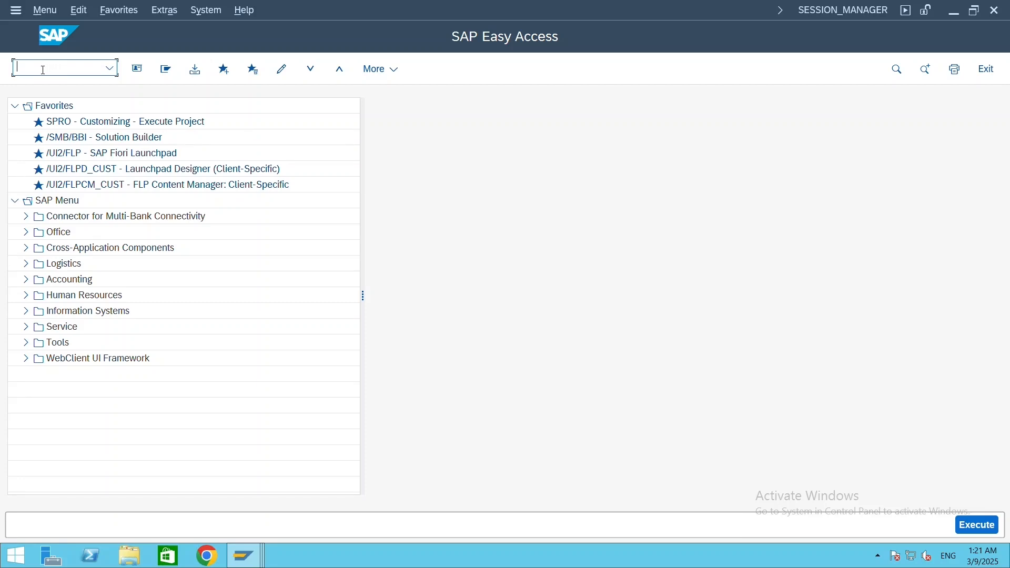
type("bp")
key("Return")
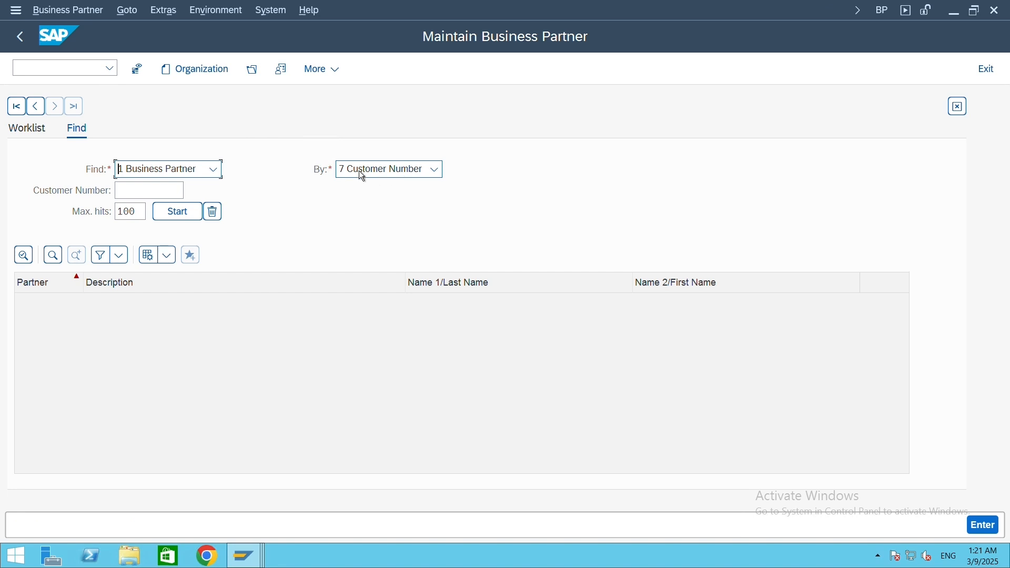
- Look up the customer number by company code 222, leaving the search term empty, and take over the listed customer
left_click(182, 191)
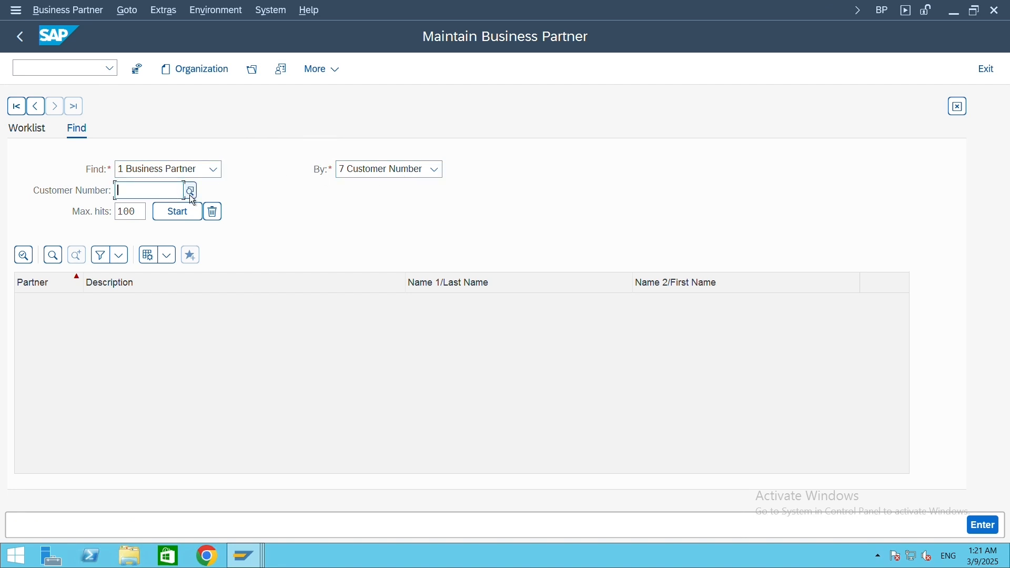
left_click(190, 193)
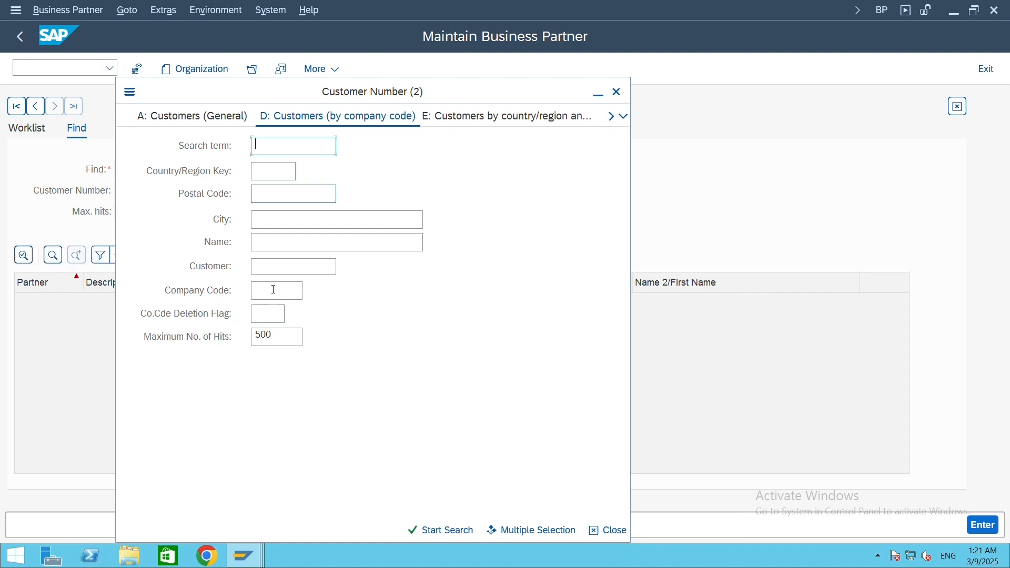
mouse_move(500, 5)
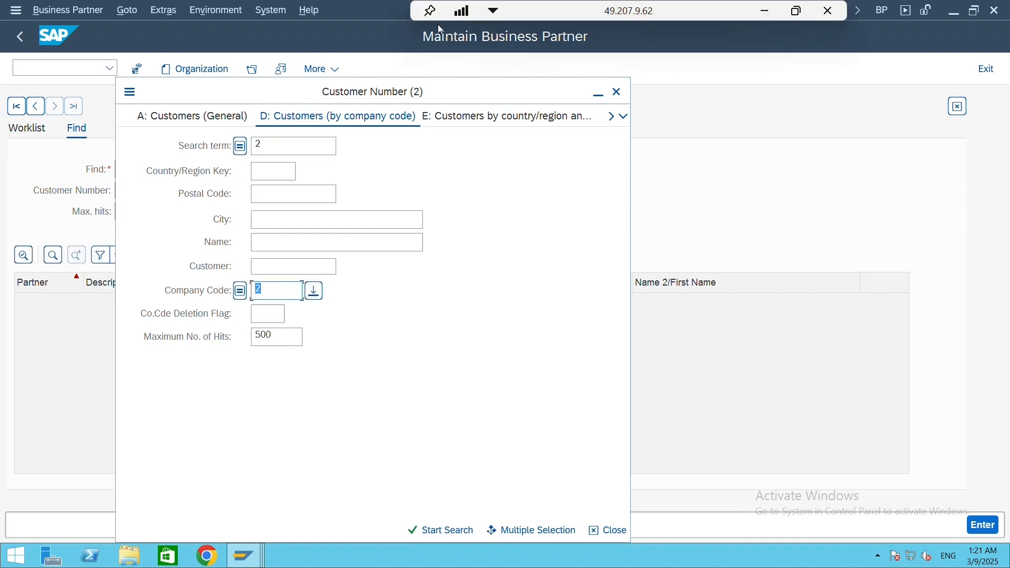
left_click(272, 292)
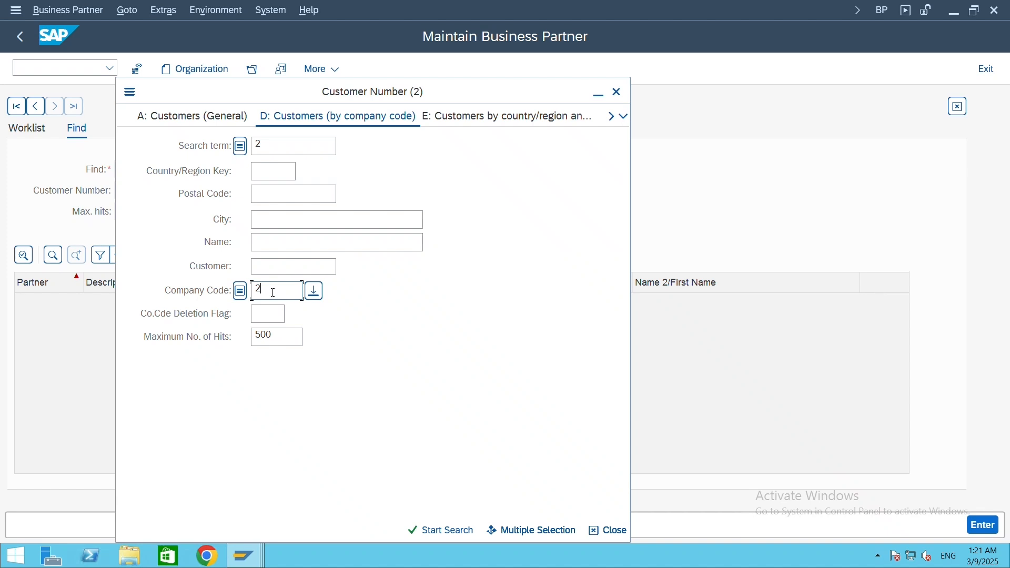
type("222")
key("BackSpace")
left_click(456, 525)
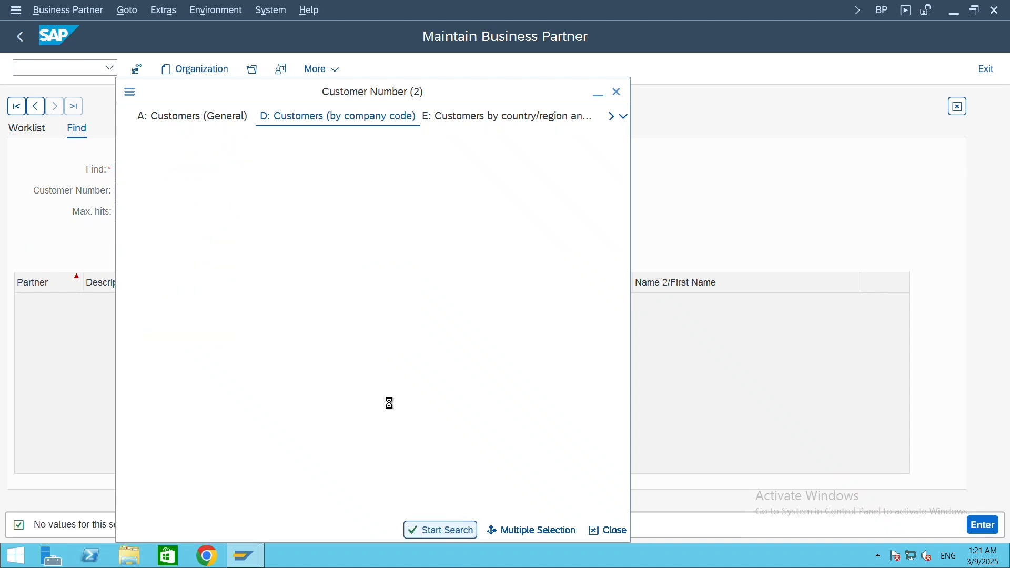
left_click(446, 531)
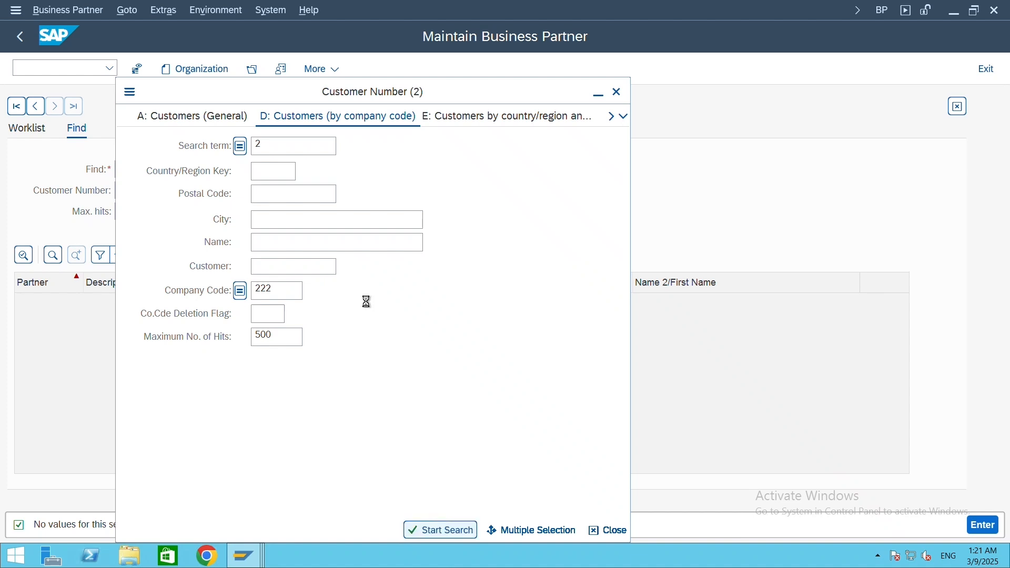
left_click(272, 145)
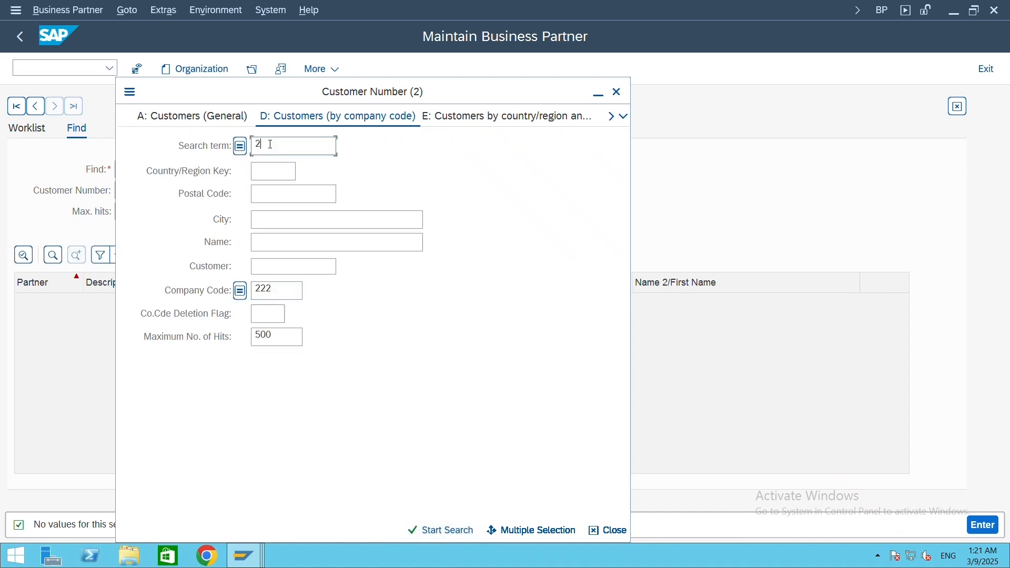
key("BackSpace")
left_click(448, 532)
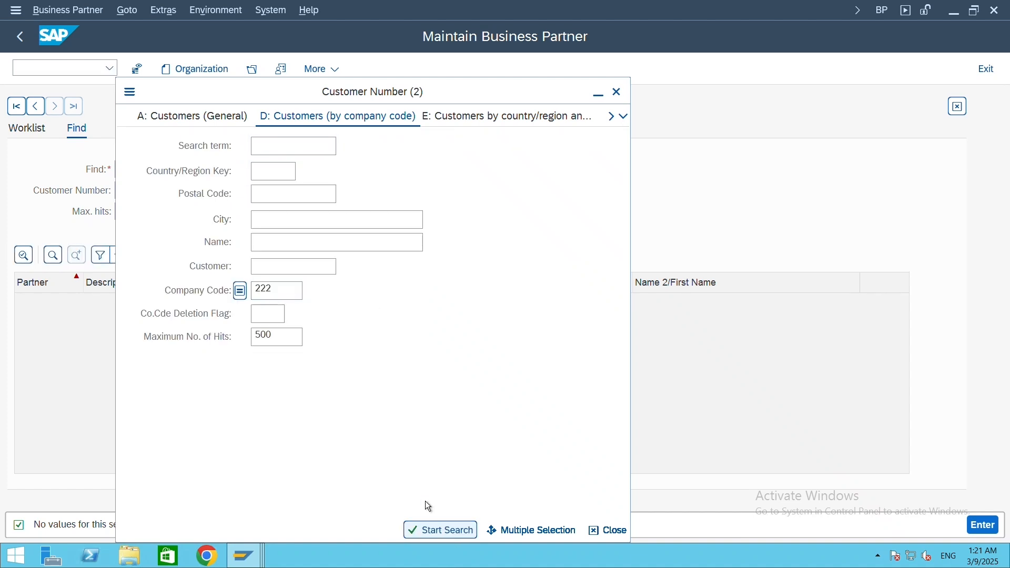
double_click(342, 121)
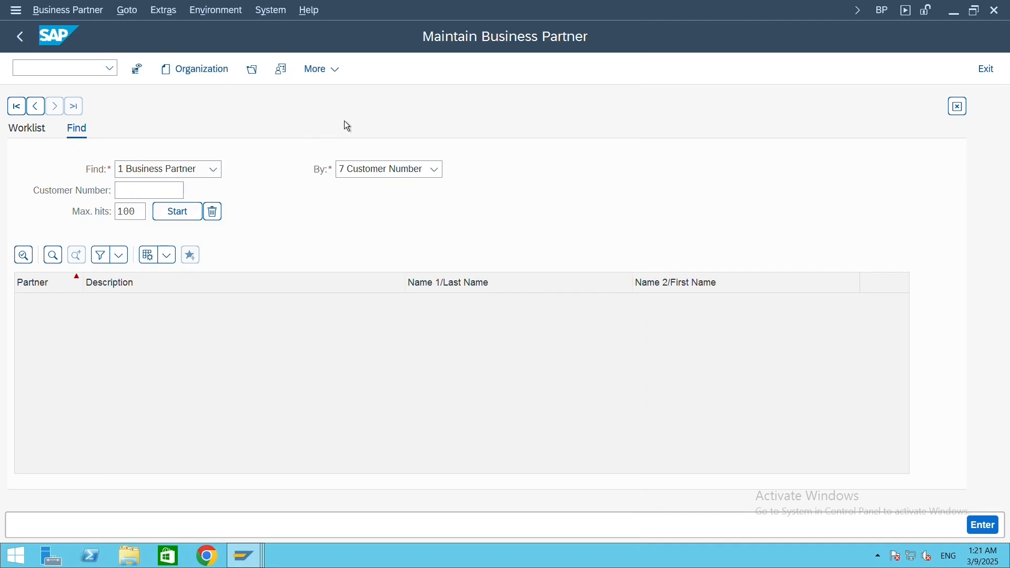
- Find the business partner 222 Customer and open it for changing in role FLCU00, Customer (Fin.Accounting)
left_click(179, 213)
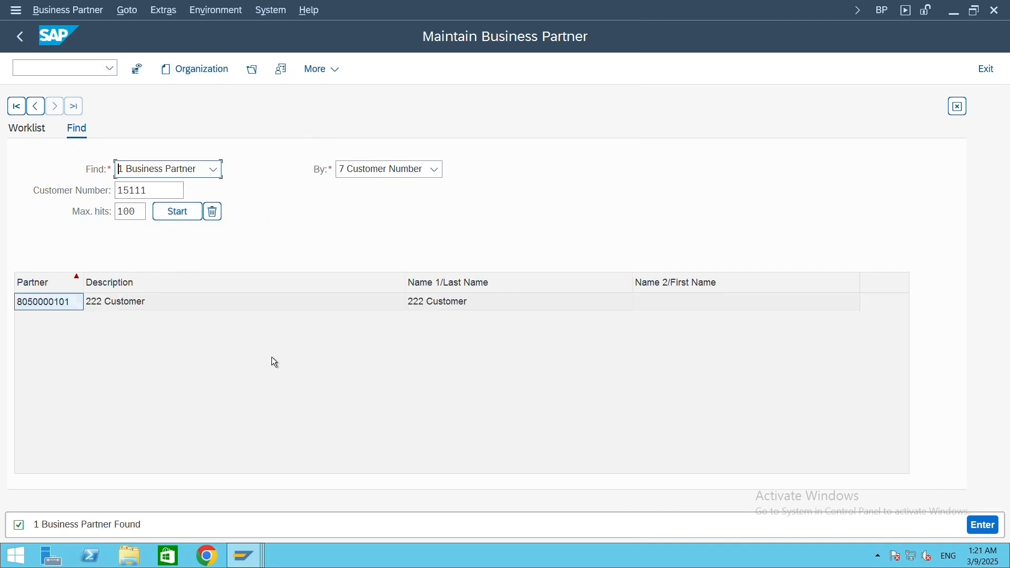
double_click(138, 304)
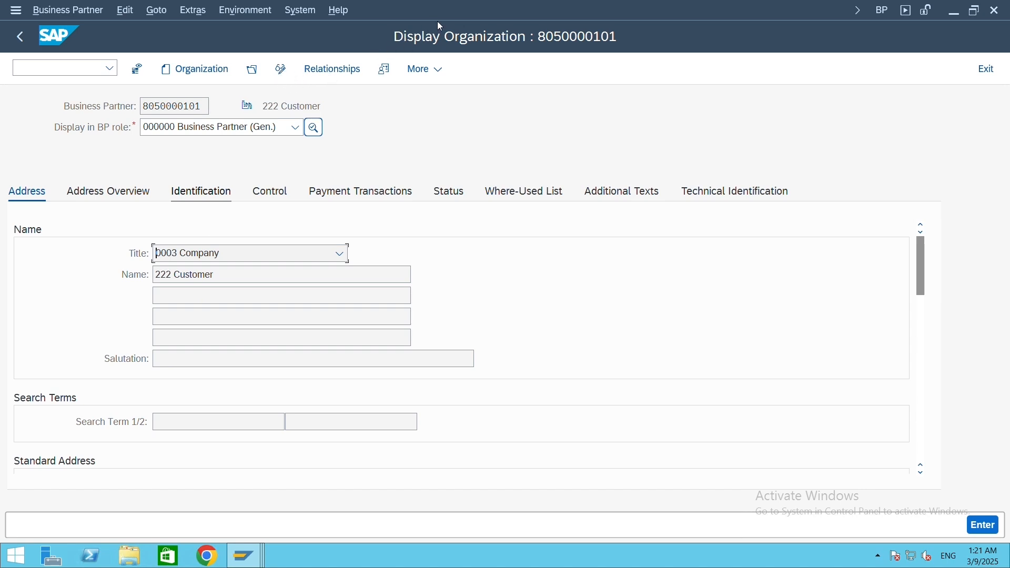
left_click(296, 132)
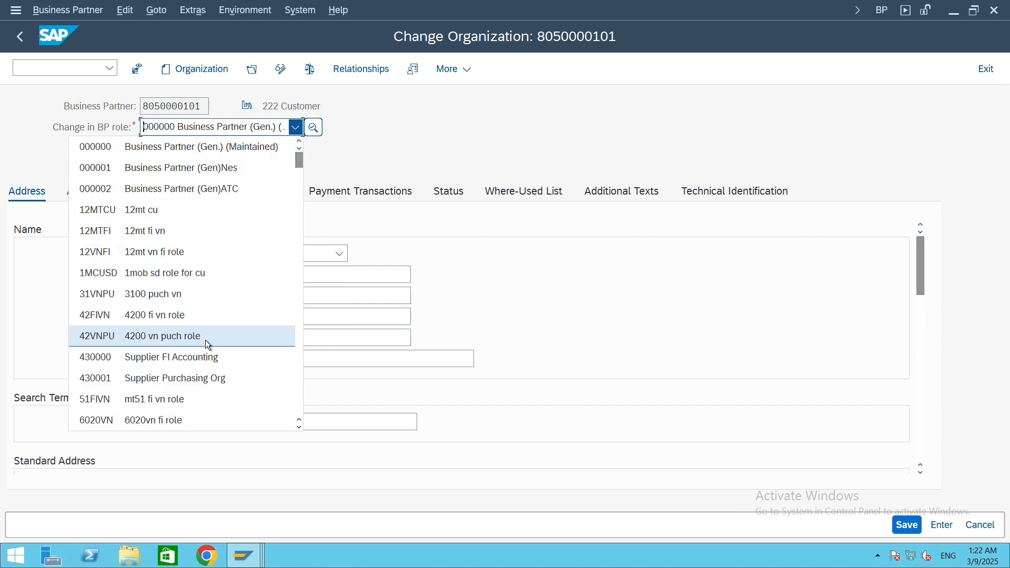
scroll(207, 345, "down", 12)
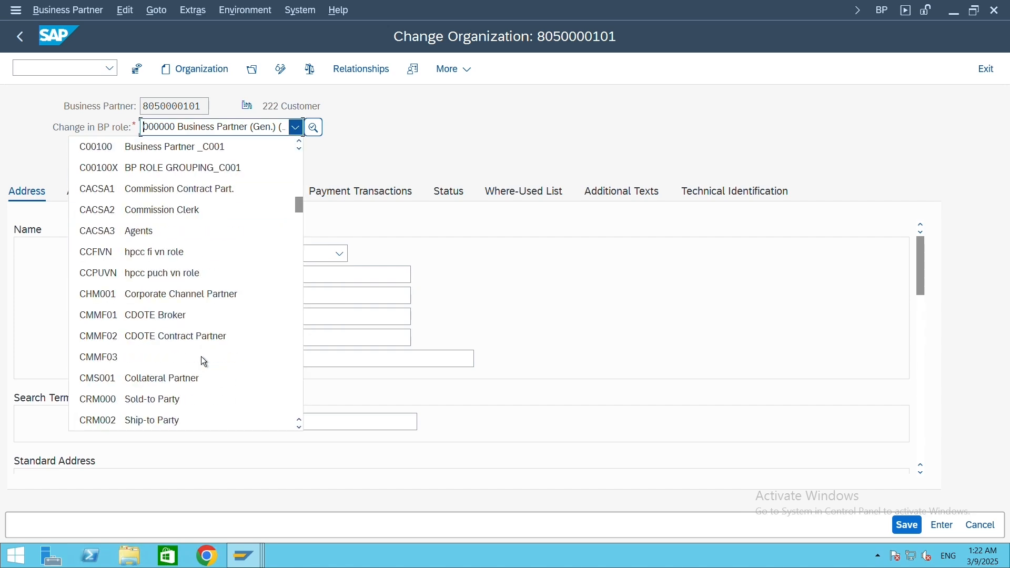
scroll(204, 361, "down", 15)
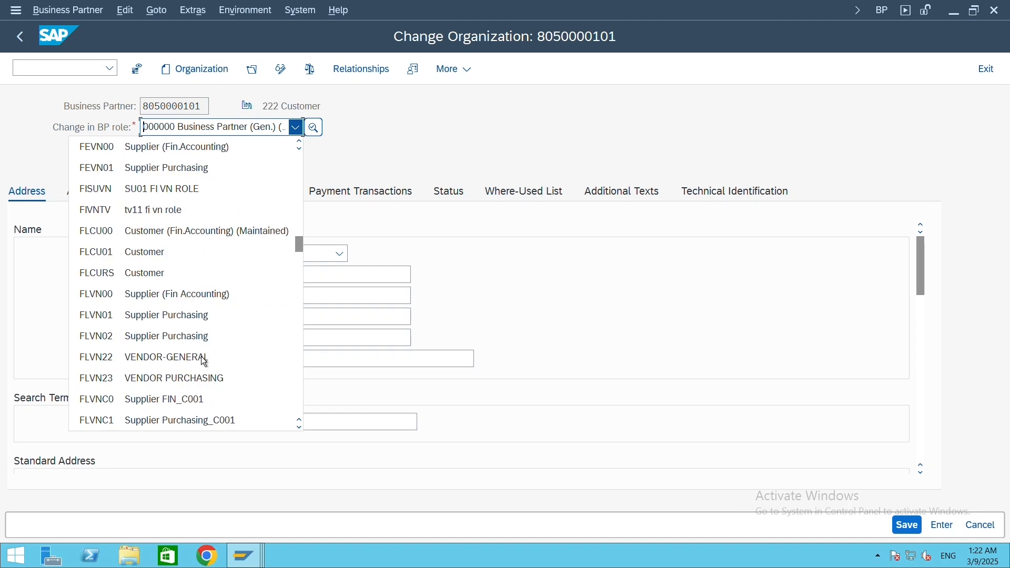
scroll(204, 361, "down", 1)
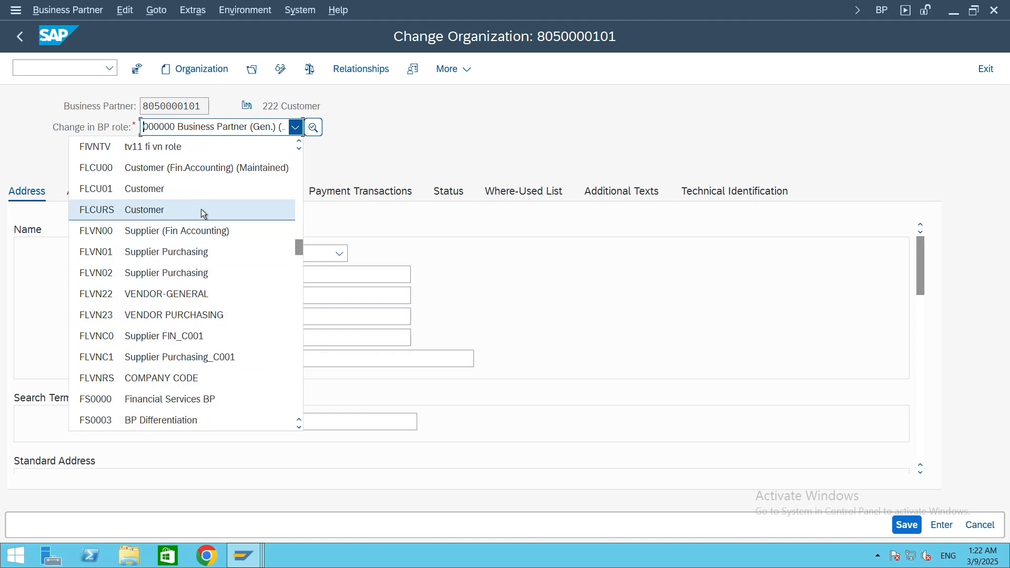
left_click(204, 169)
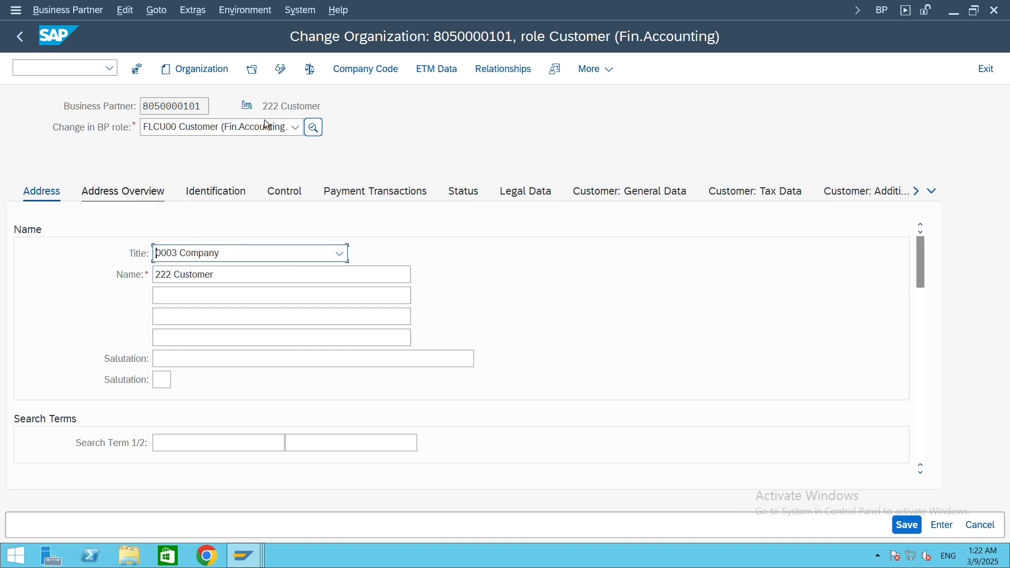
- Show the partner's company code data and check its customer number and reconciliation account in Account Management
left_click(377, 71)
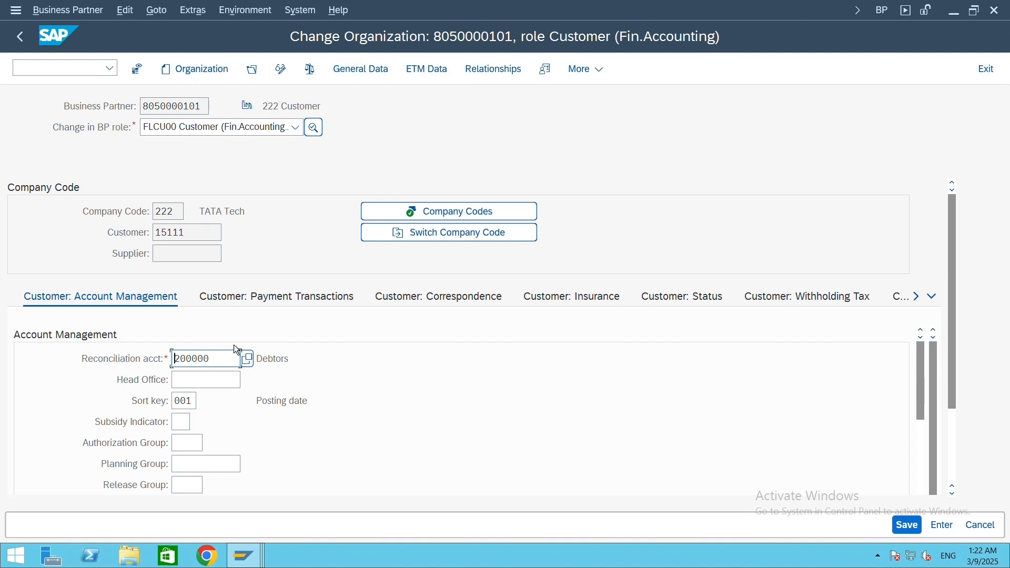
left_click(211, 359)
left_click(204, 106)
left_click_drag(137, 116, 128, 117)
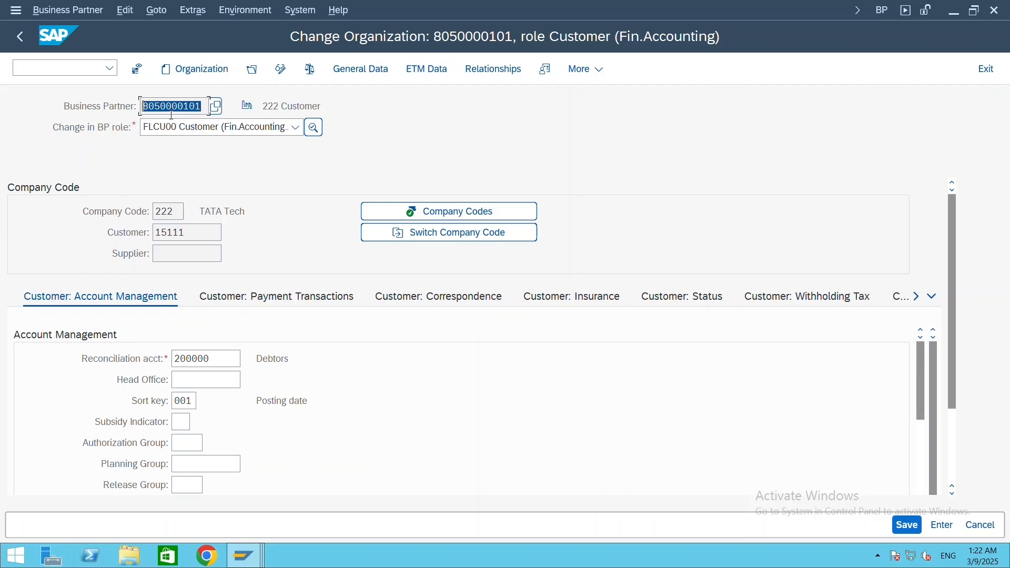
left_click_drag(184, 232, 155, 229)
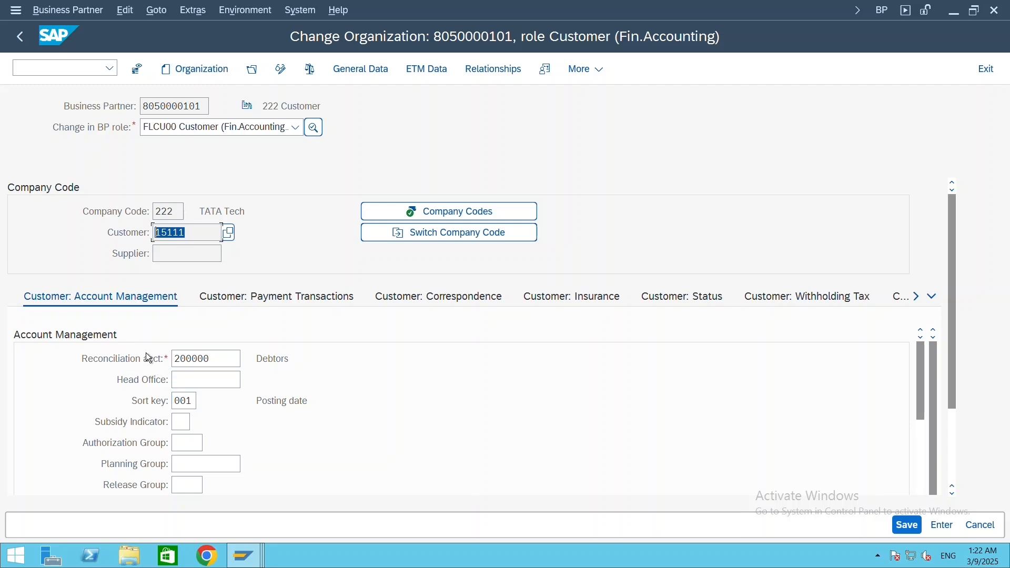
left_click(193, 359)
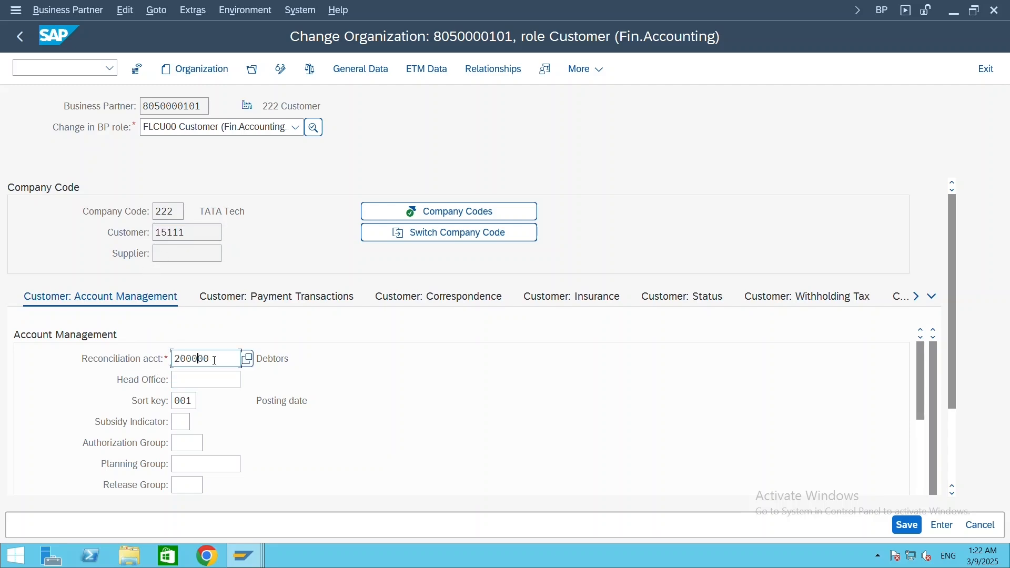
left_click(194, 359)
left_click_drag(296, 361, 256, 360)
- Return to the Special G/L accounts configuration window and go to the first reconciliation account
left_click(245, 556)
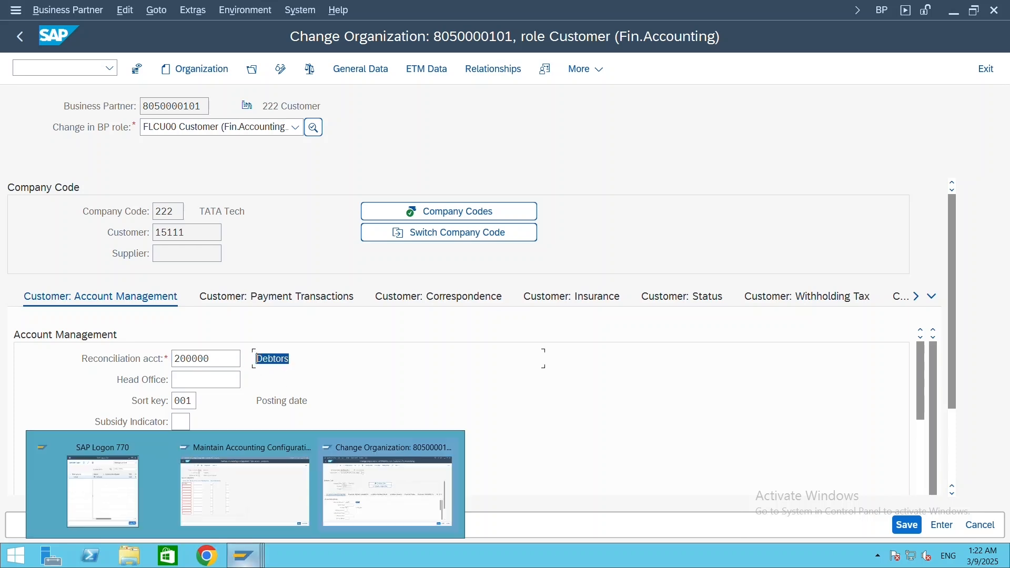
left_click(241, 503)
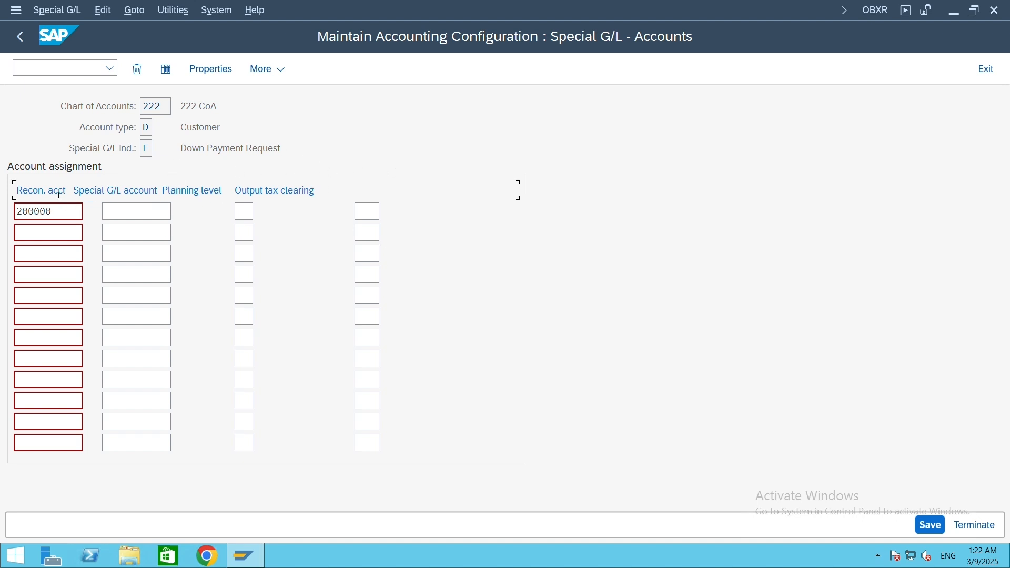
left_click(49, 213)
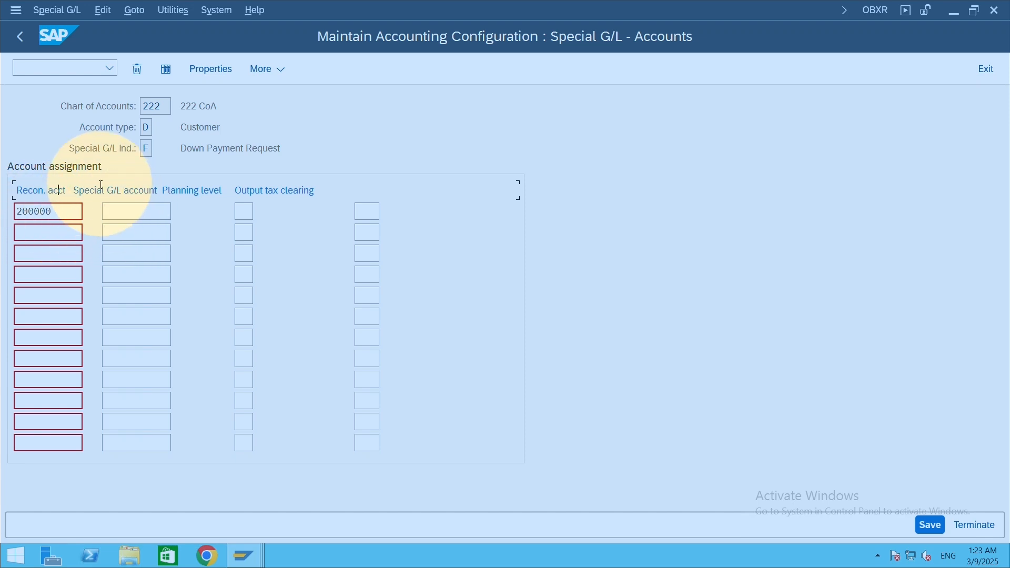
- Search the G/L accounts of company code 222 and assign Customer Down Payment Request, 200007, as the special G/L account
left_click(133, 210)
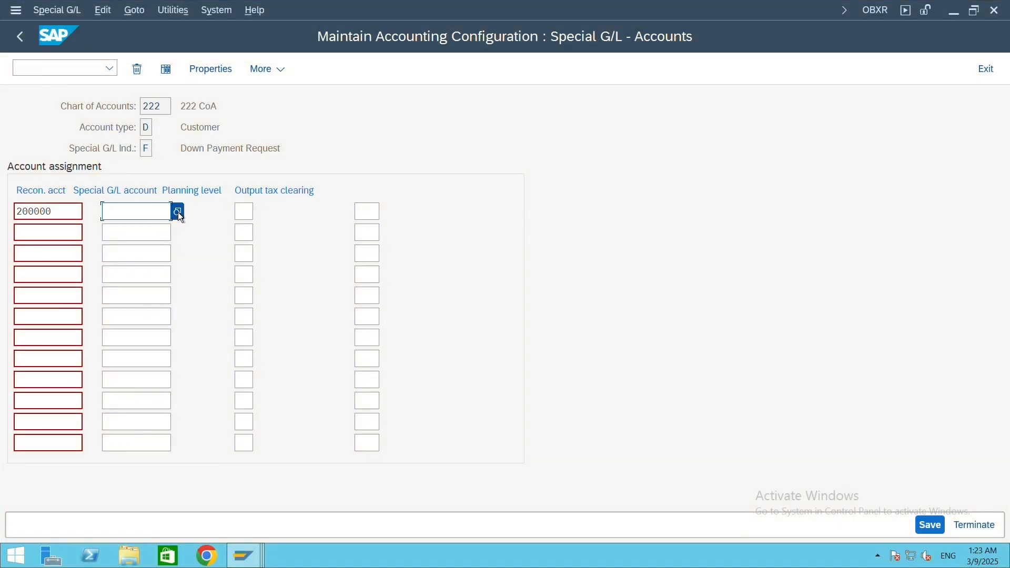
left_click(178, 212)
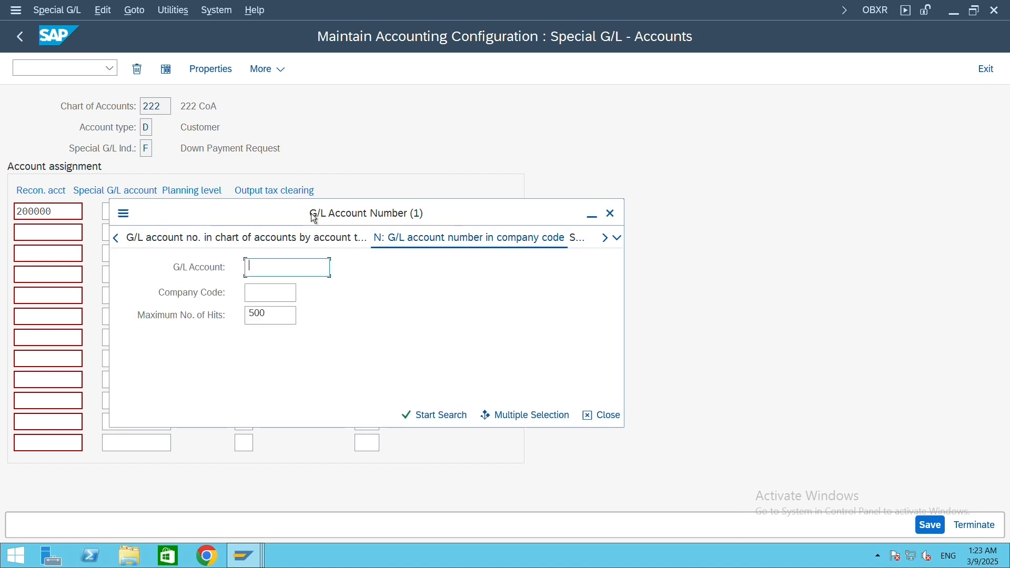
left_click(273, 292)
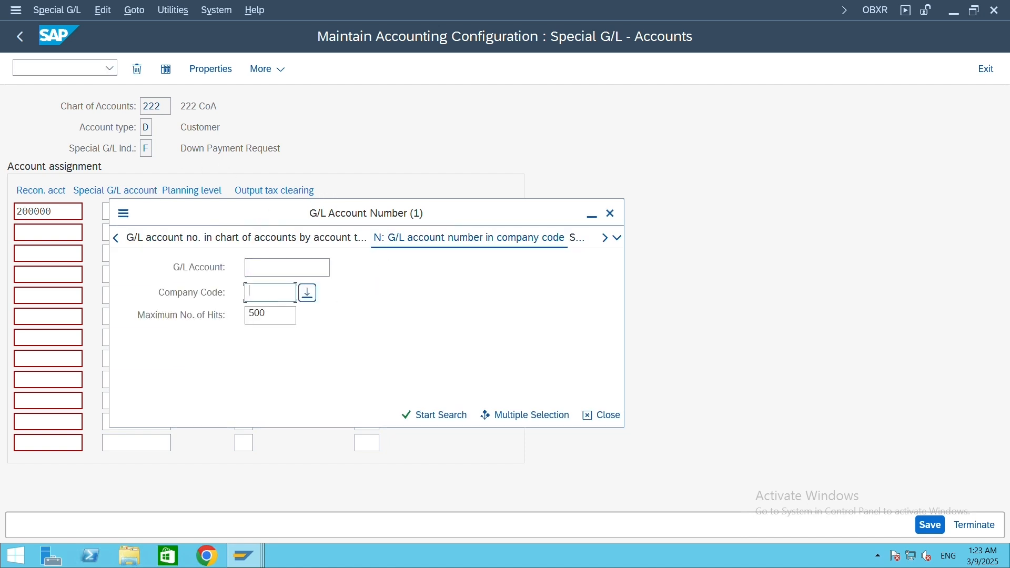
type("222")
left_click(431, 415)
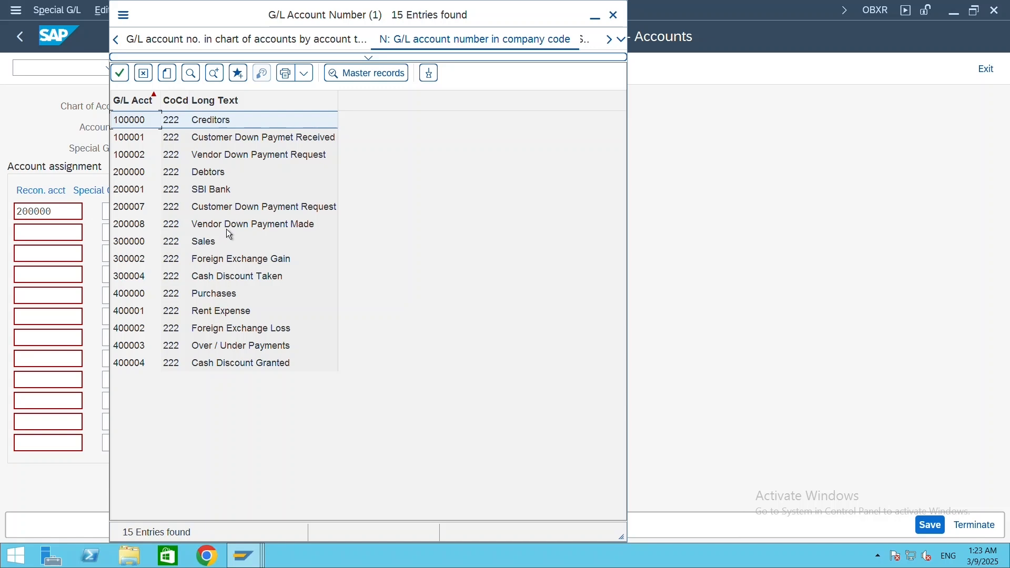
left_click(270, 209)
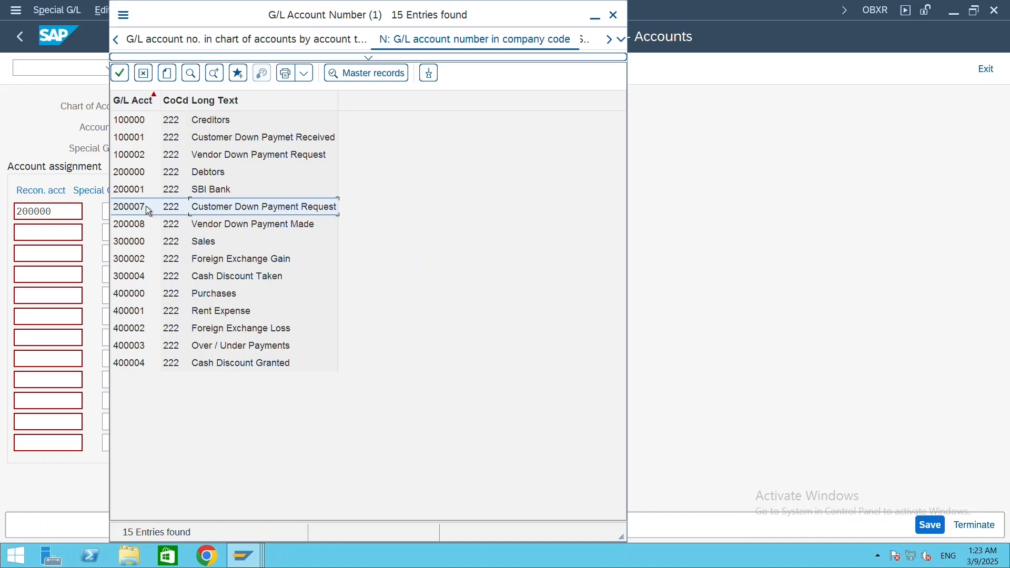
double_click(272, 207)
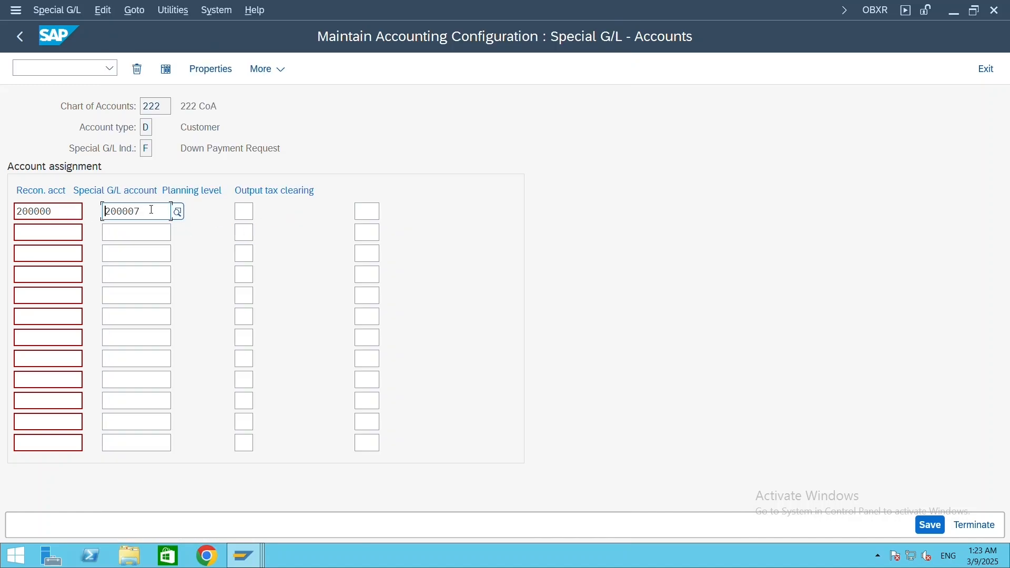
- Check the special G/L account entry and save the account assignment
left_click_drag(146, 212, 103, 213)
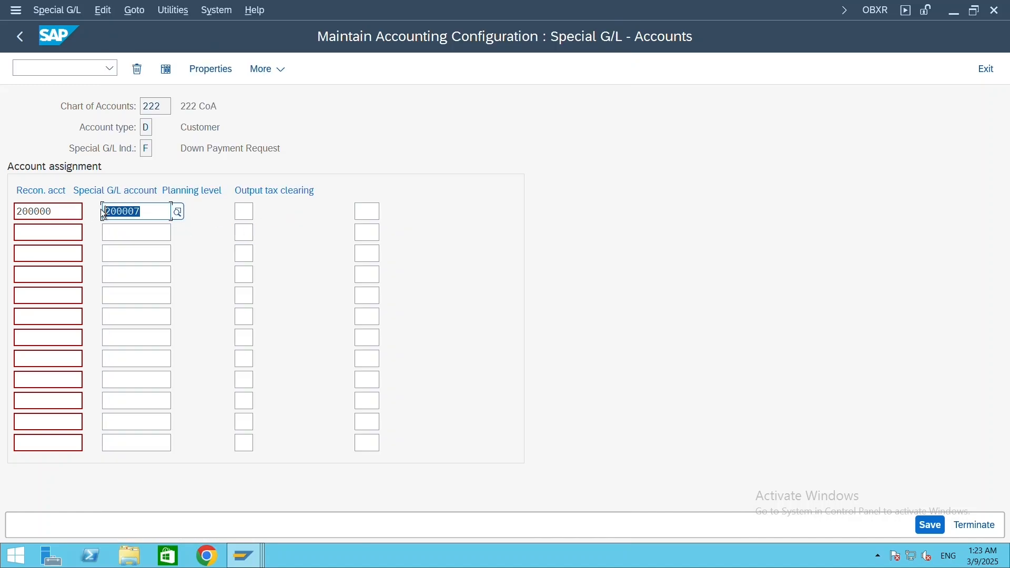
left_click(147, 211)
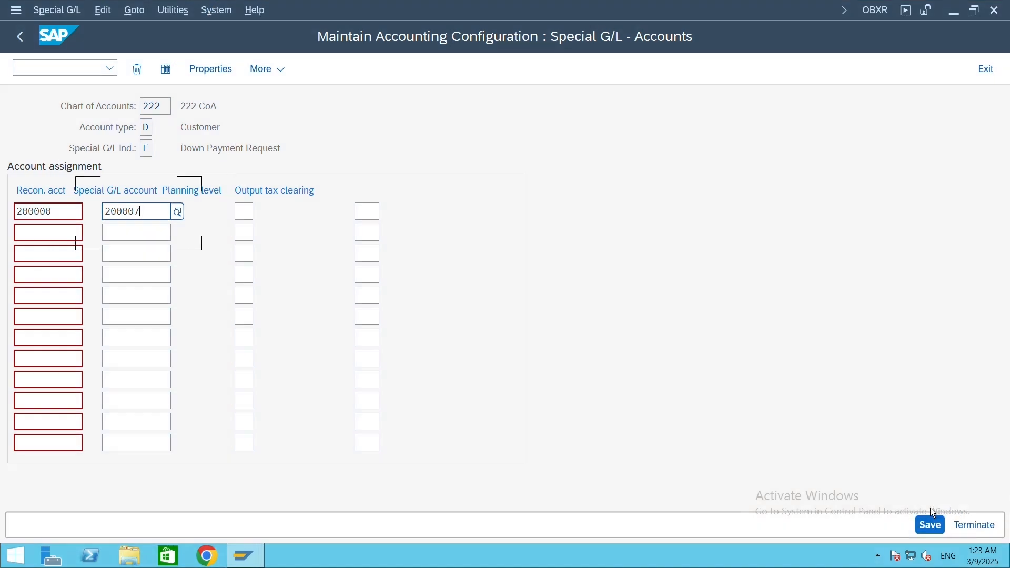
left_click(931, 525)
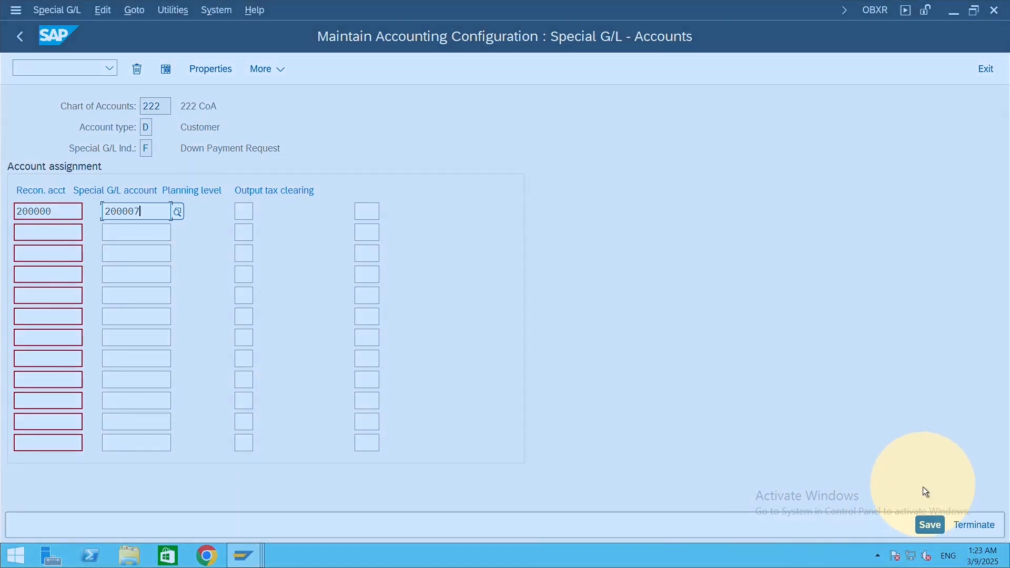
- Save the Down Payment Request account assignment to the customizing request 222 TATA Tech
left_click(931, 526)
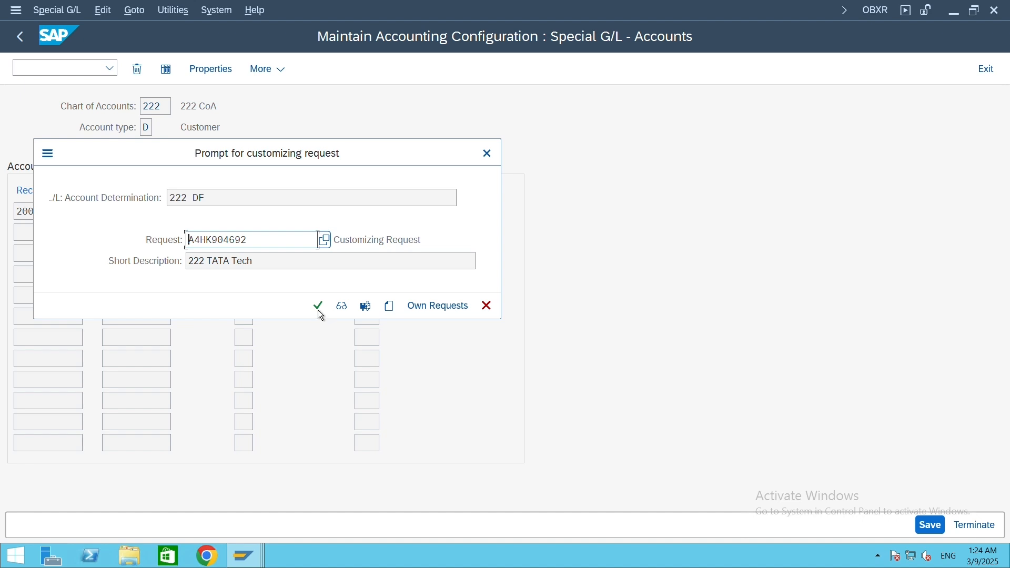
left_click(319, 305)
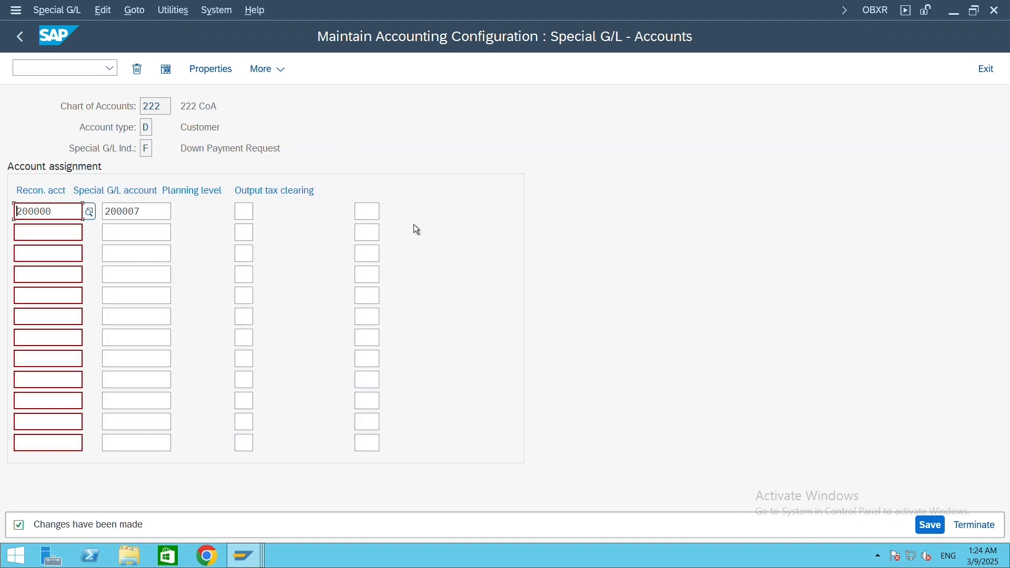
- Show the properties of the Down Payment Request indicator and check its target special G/L indicator
left_click(211, 69)
left_click(304, 73)
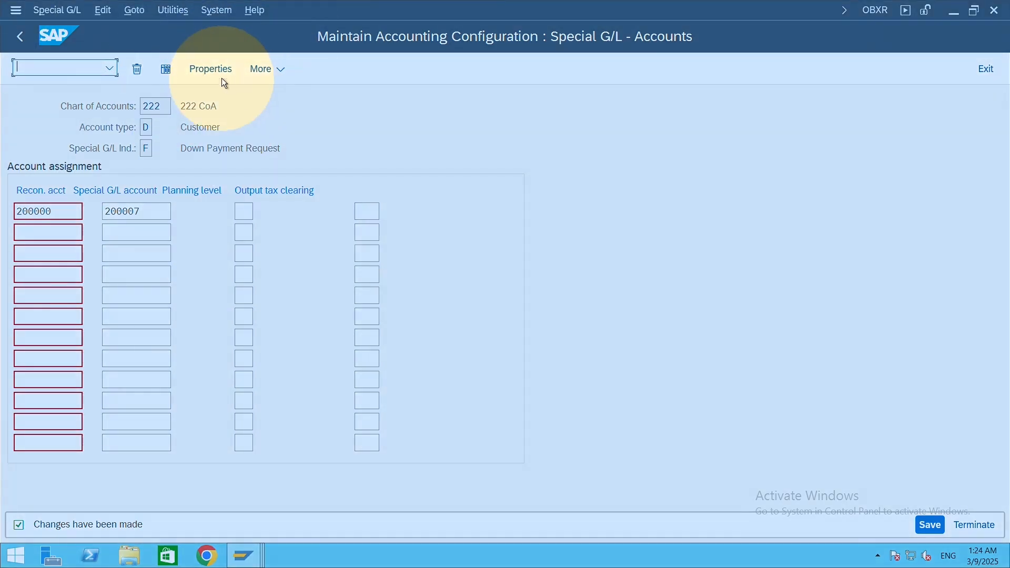
left_click(213, 70)
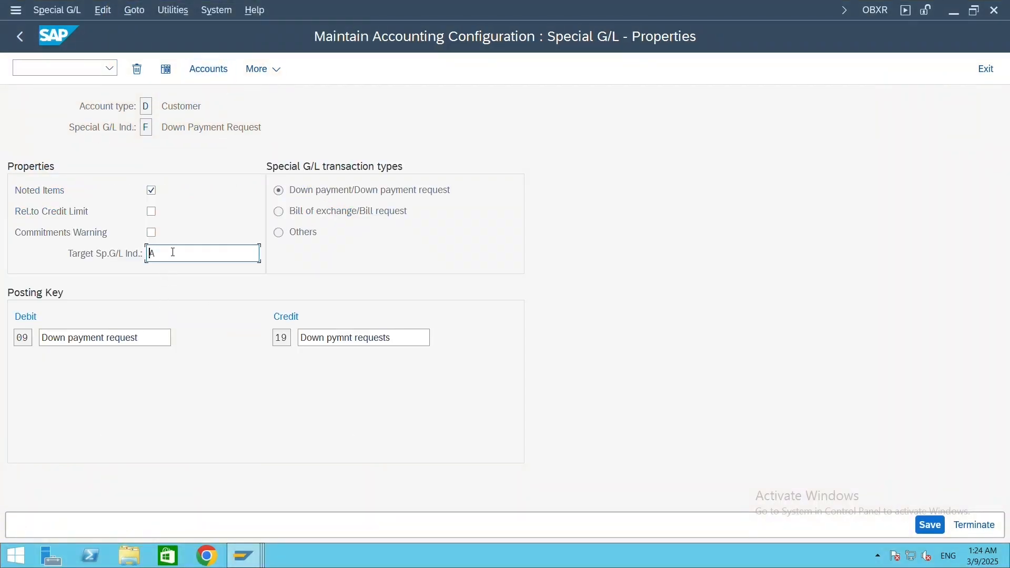
double_click(153, 253)
left_click(174, 255)
- Check the Down Payment Request description against the target special G/L indicator and save the properties
left_click_drag(260, 130, 136, 132)
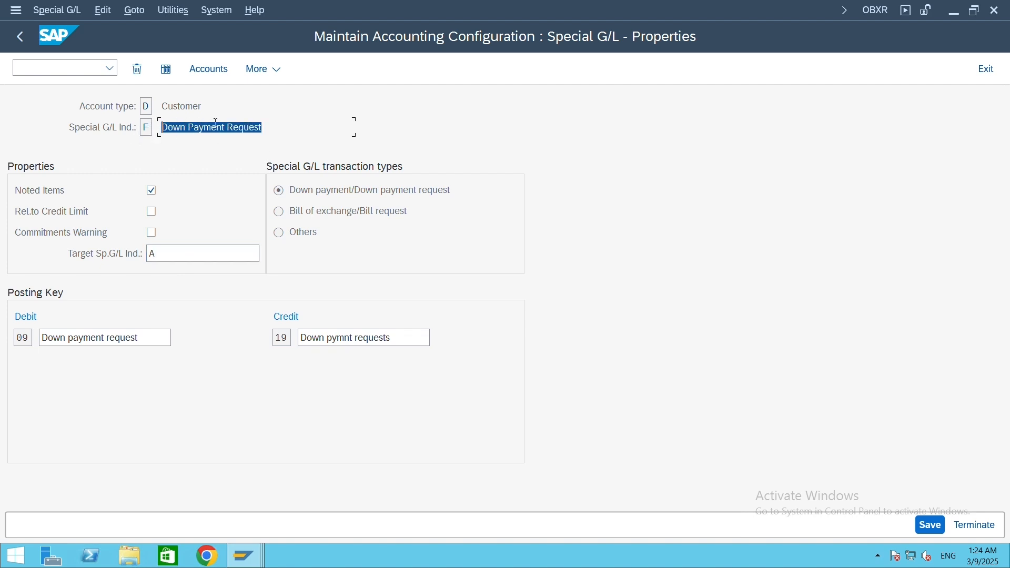
left_click(245, 130)
left_click_drag(271, 126, 163, 127)
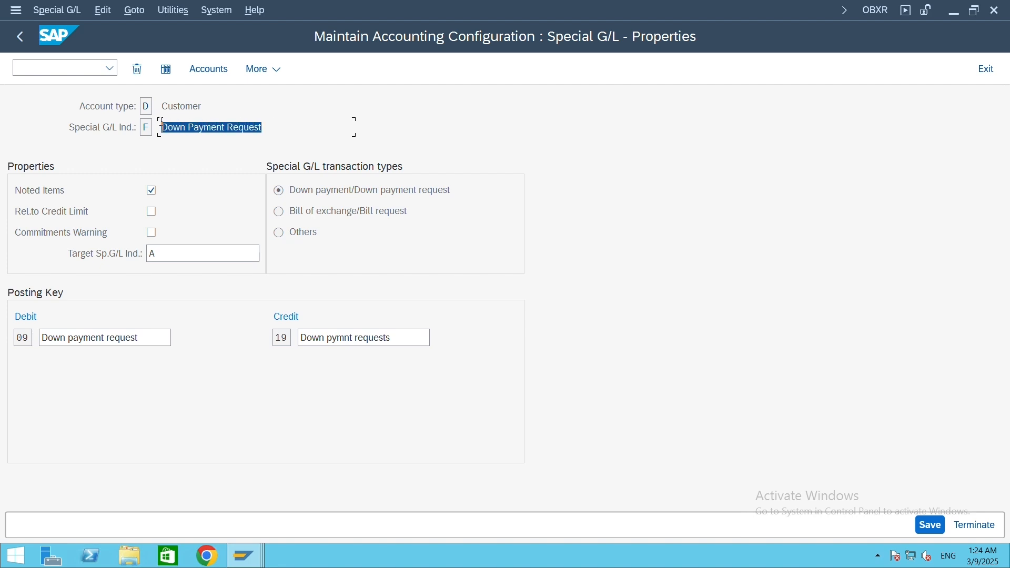
left_click(193, 122)
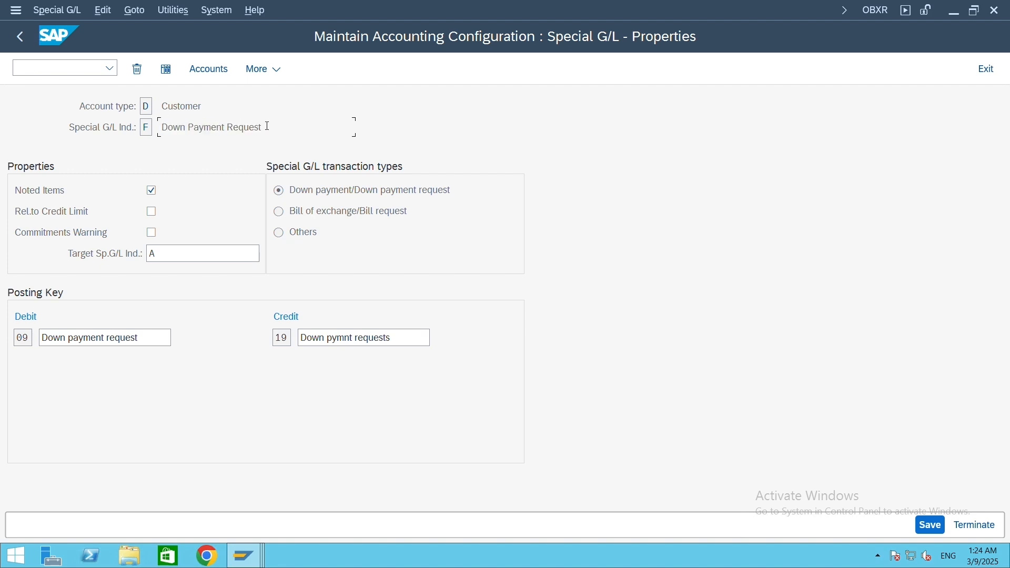
left_click_drag(263, 127, 204, 128)
left_click(162, 256)
left_click(932, 527)
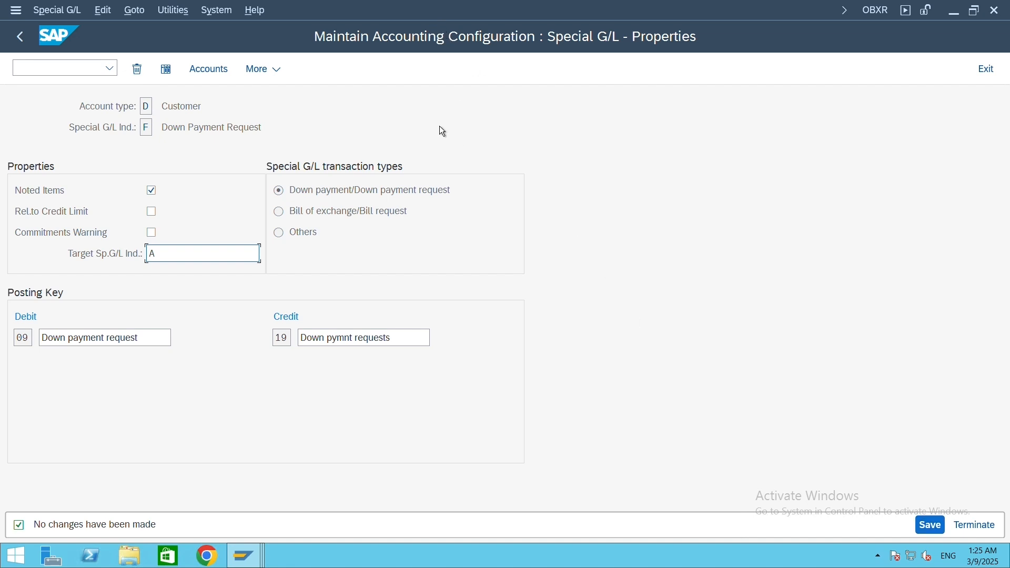
- Return to the special G/L list and open the customer Down Payment entry with indicator A
left_click(20, 37)
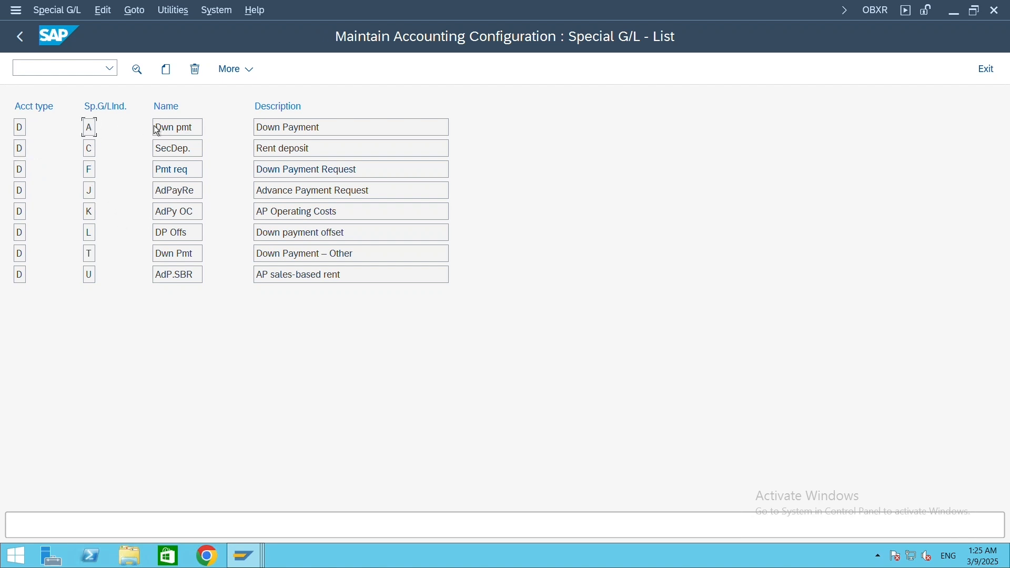
left_click(90, 128)
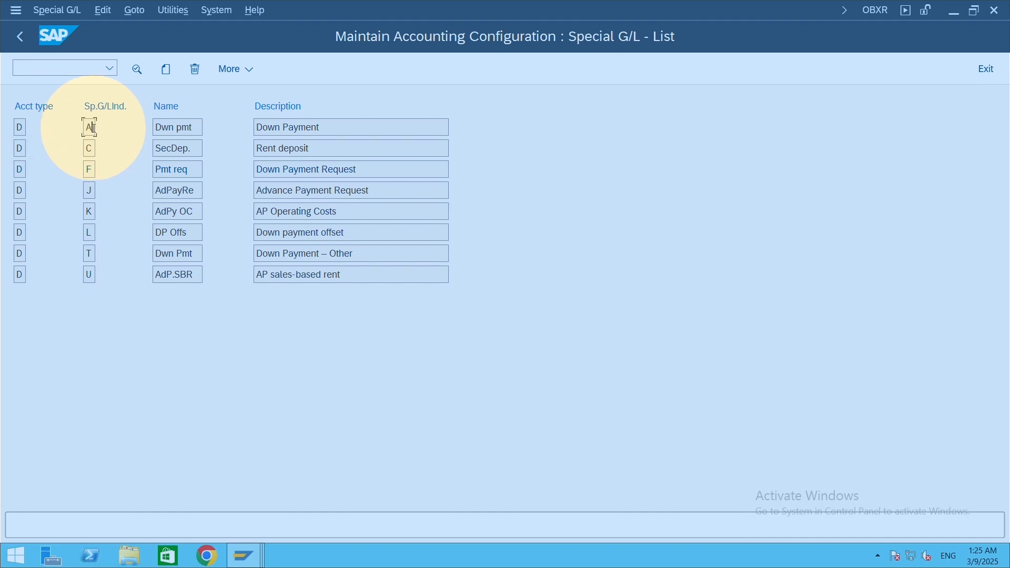
left_click(169, 127)
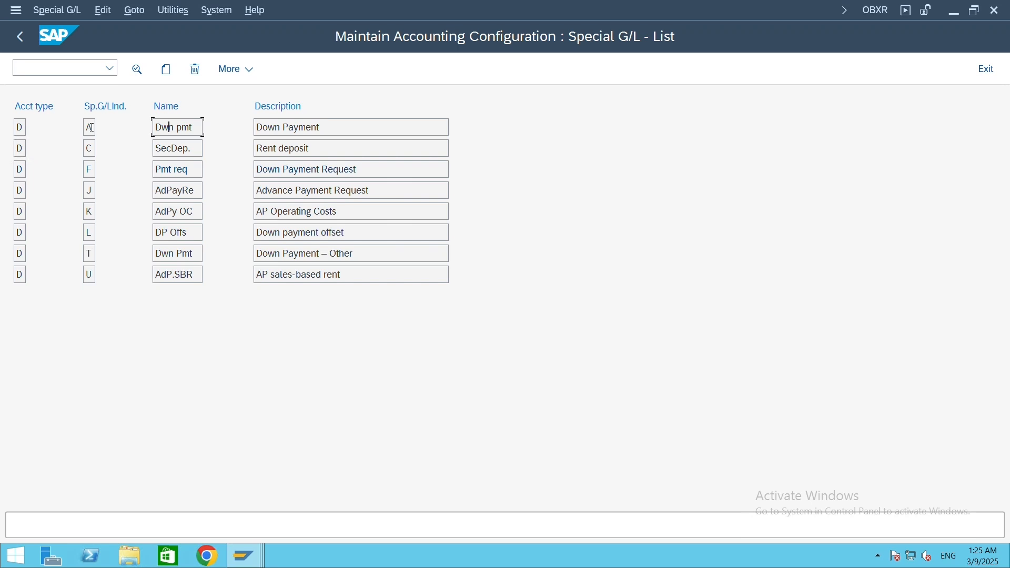
double_click(189, 128)
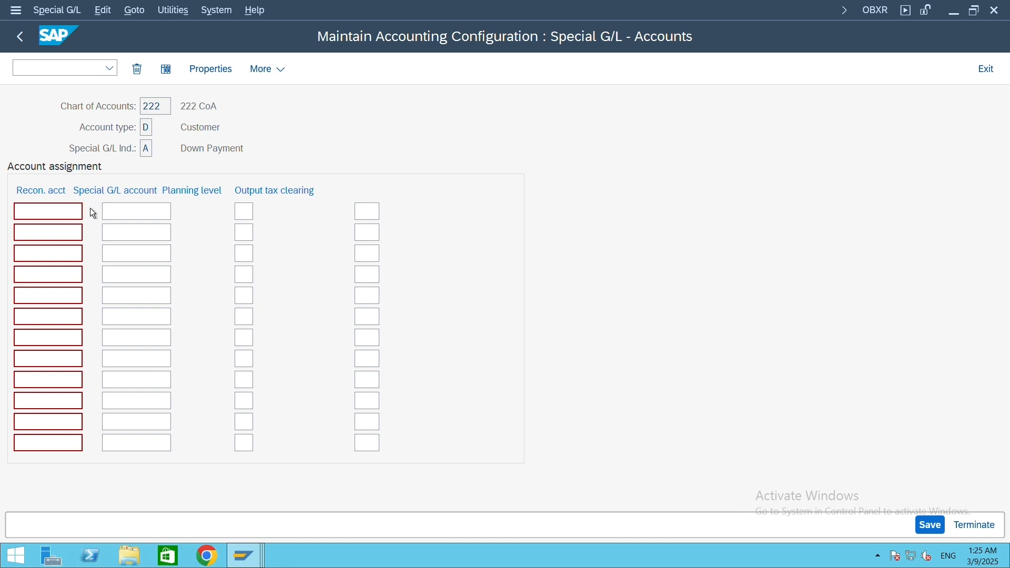
- Search the G/L accounts of company code 222 and assign Debtors, 200000, as the first reconciliation account
left_click(92, 211)
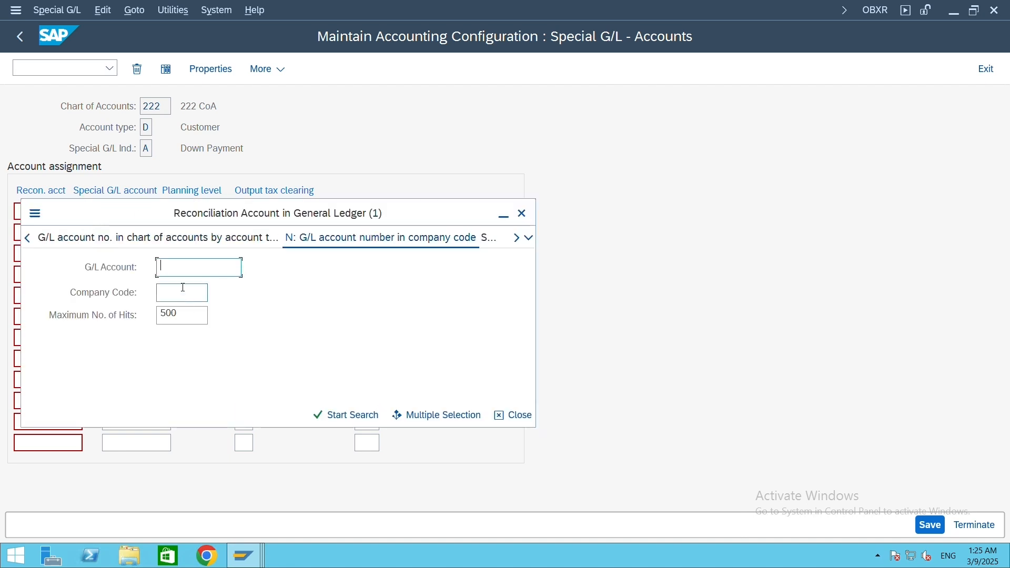
left_click_drag(251, 207, 410, 99)
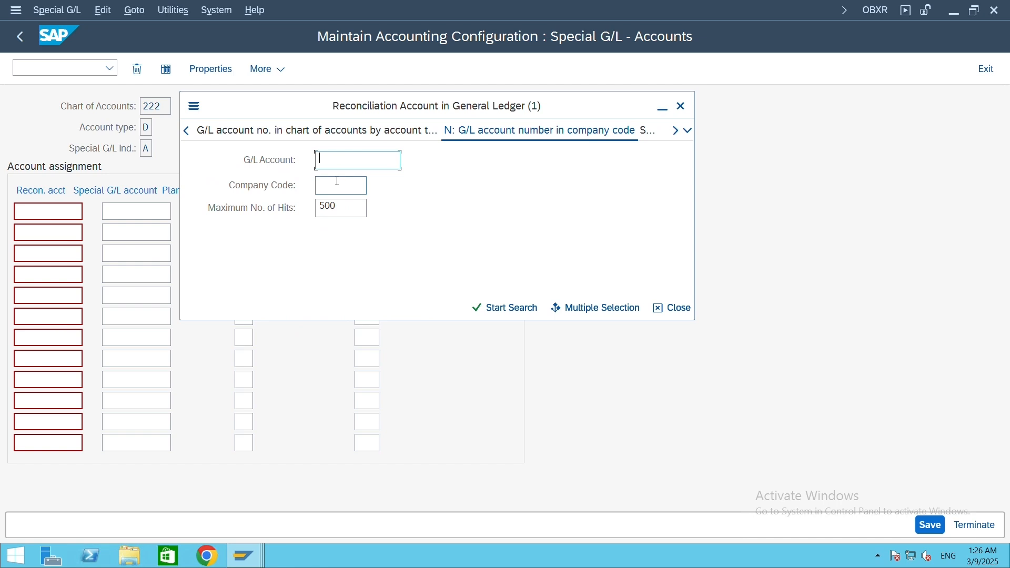
left_click(346, 187)
type("222")
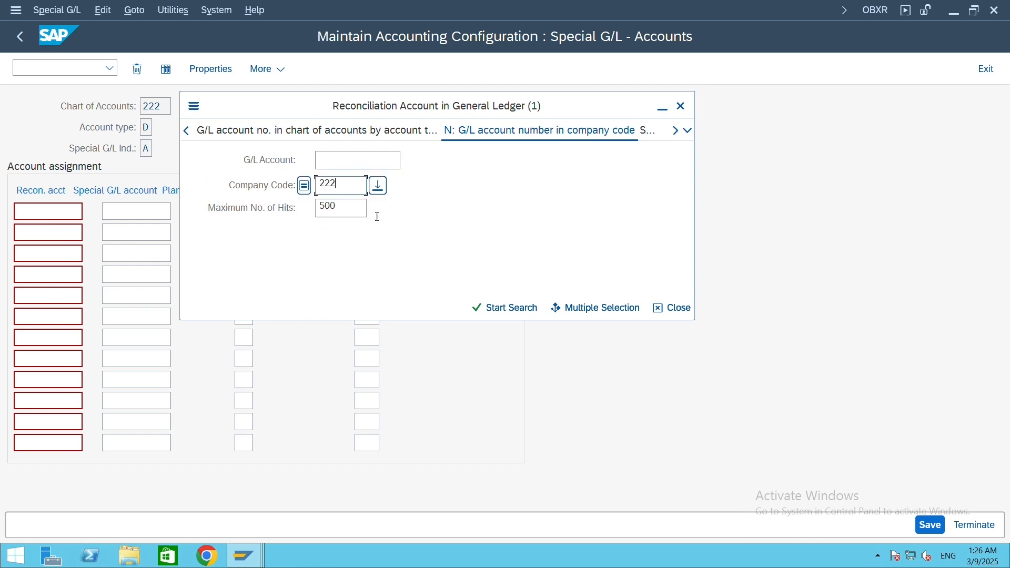
left_click(494, 306)
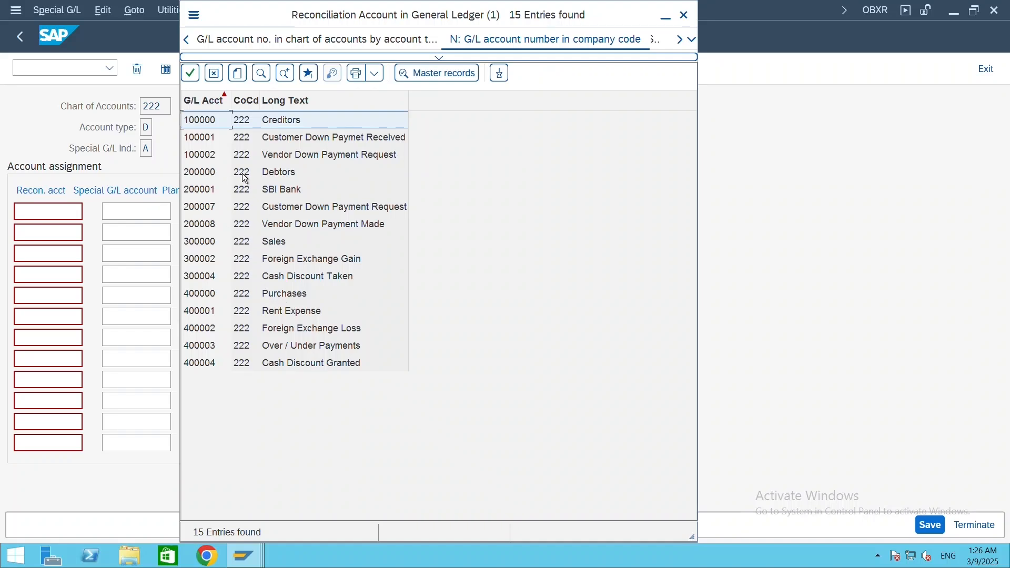
left_click(278, 172)
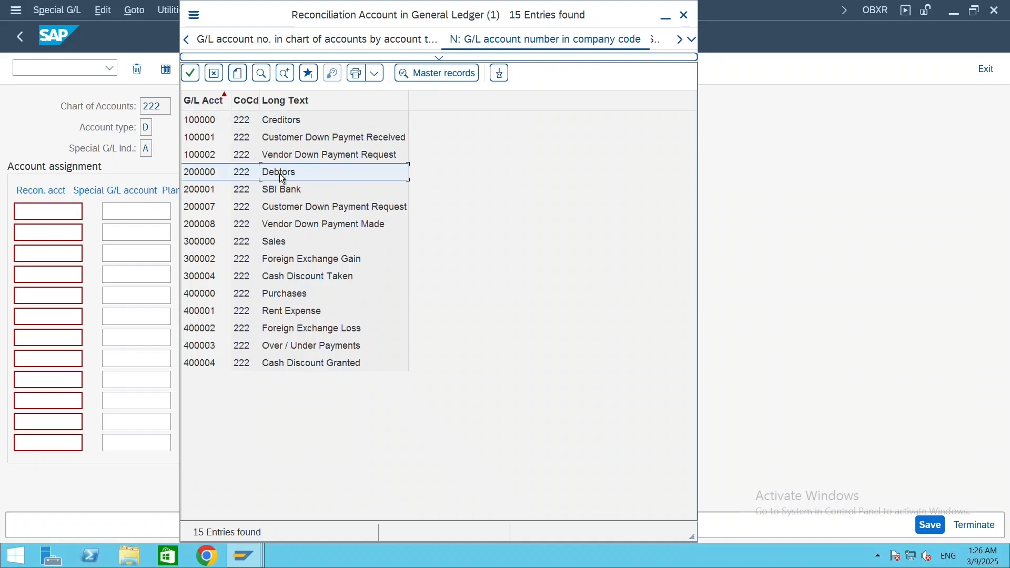
double_click(293, 172)
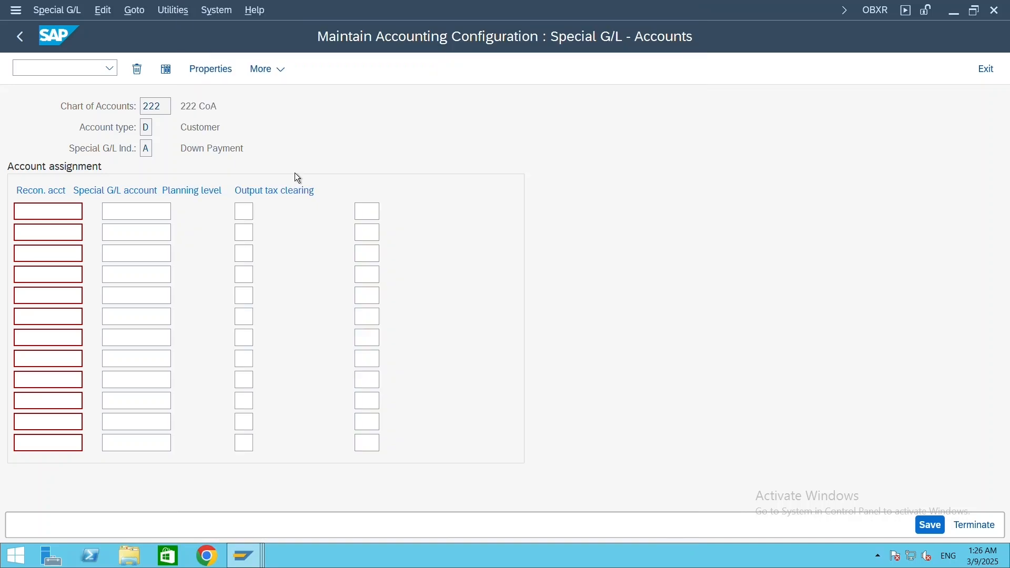
- Search the G/L accounts of company code 222 and assign Customer Down Paymet Received, 100001, as the special G/L account
left_click(143, 213)
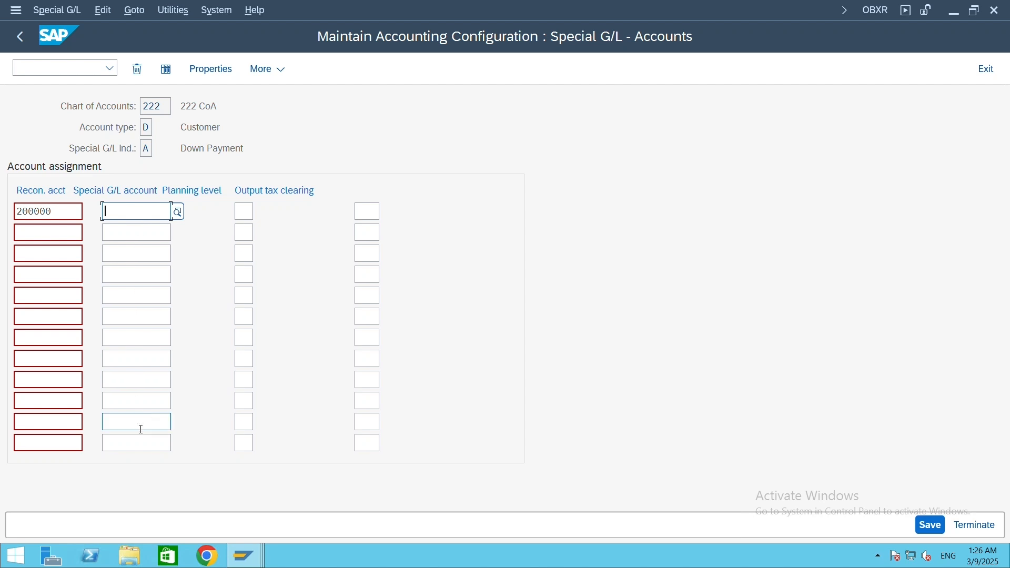
left_click(179, 213)
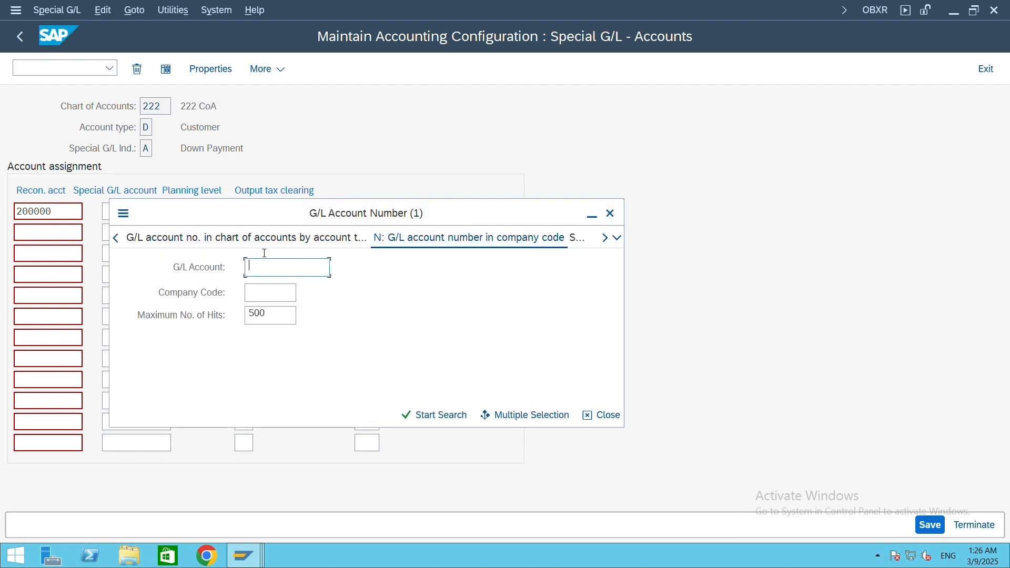
left_click(334, 243)
type("2")
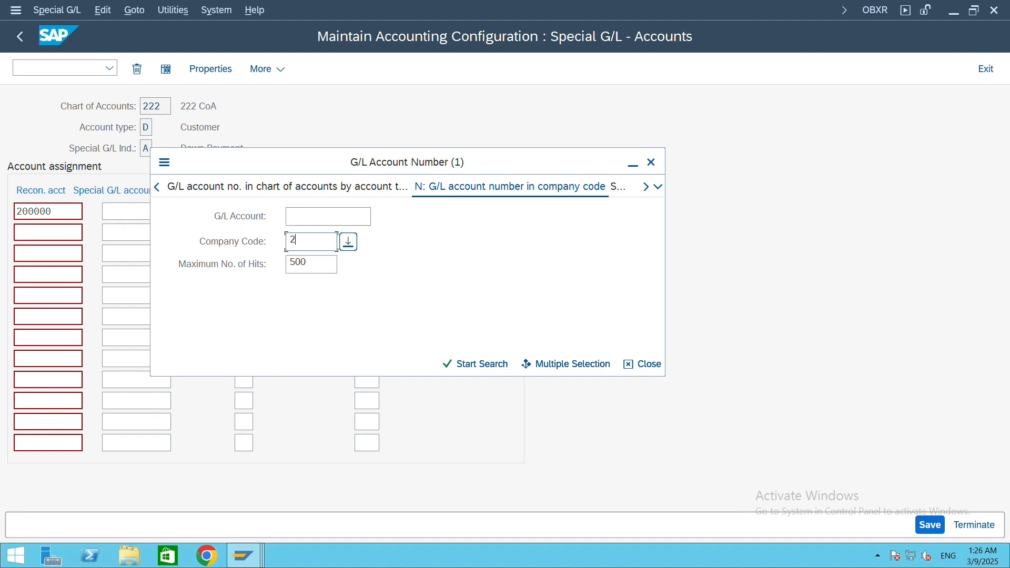
type("22")
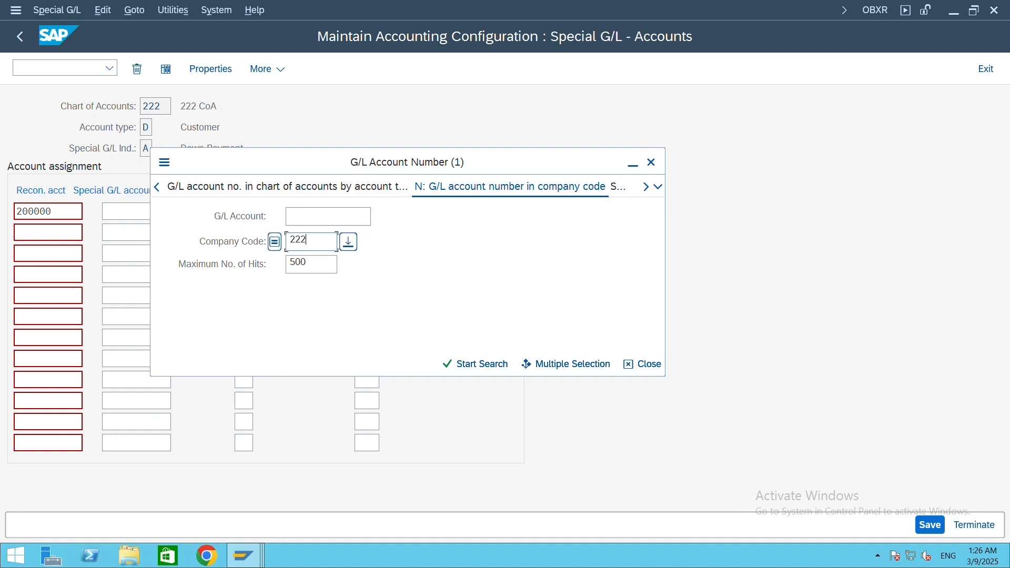
left_click(453, 363)
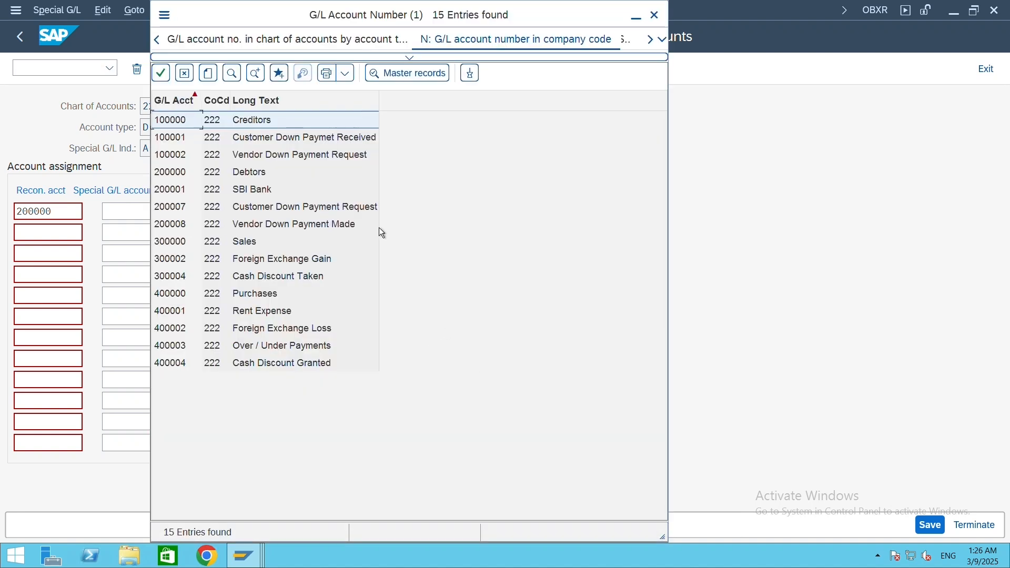
left_click(189, 140)
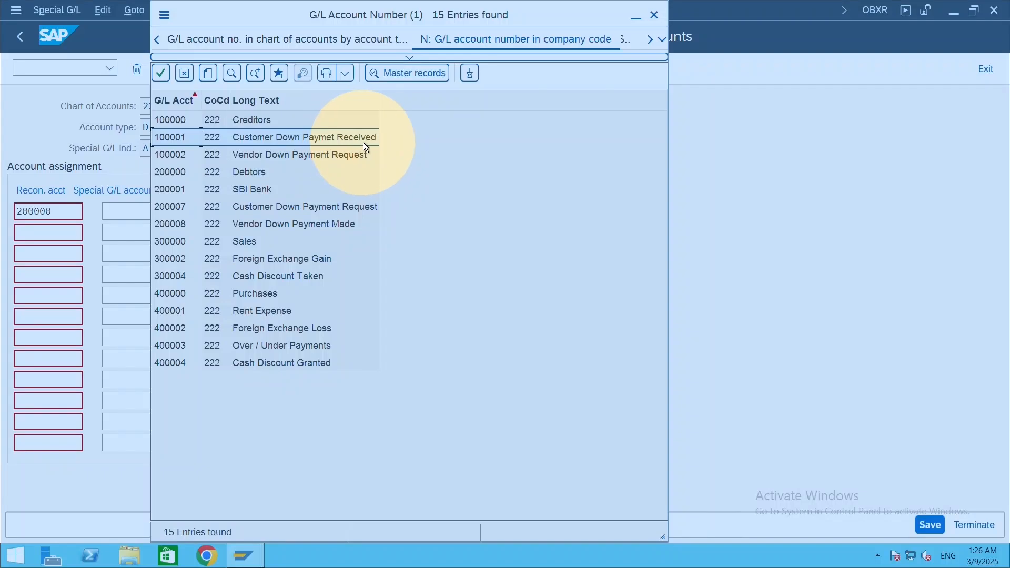
double_click(190, 137)
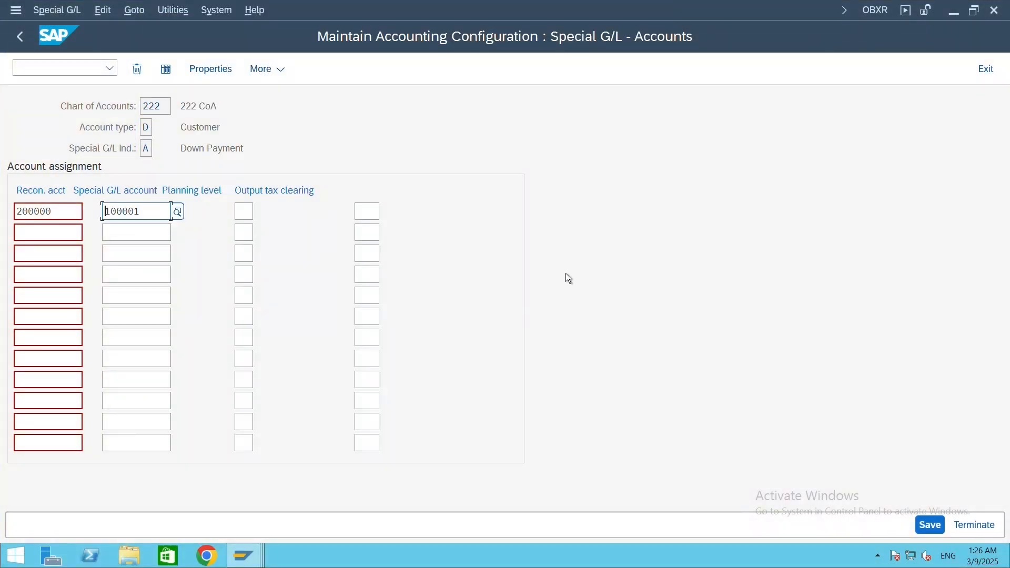
- Check both account entries and save the Down Payment assignment to the customizing request 222 TATA Tech
double_click(111, 214)
left_click(120, 213)
left_click(33, 211)
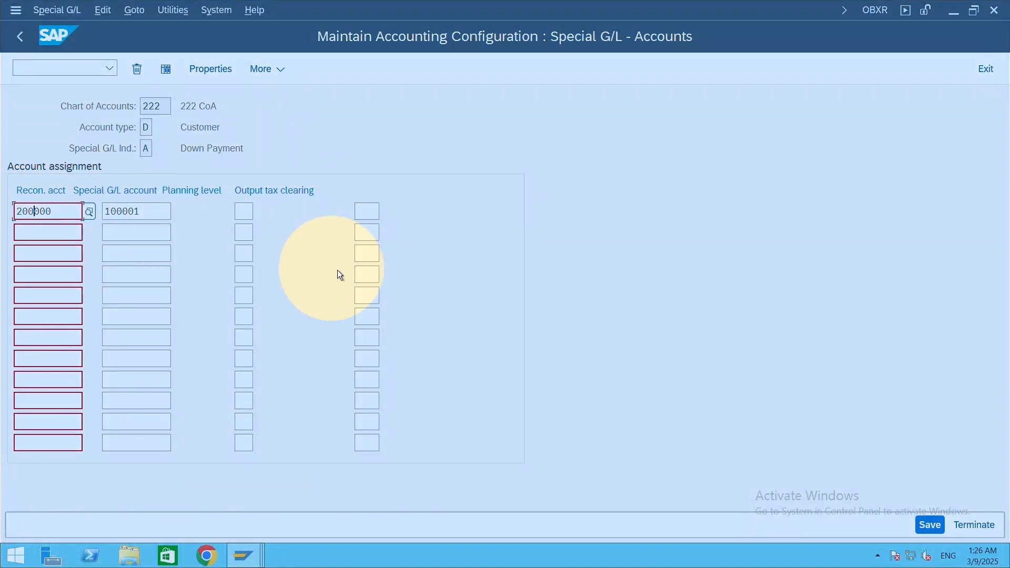
left_click(938, 525)
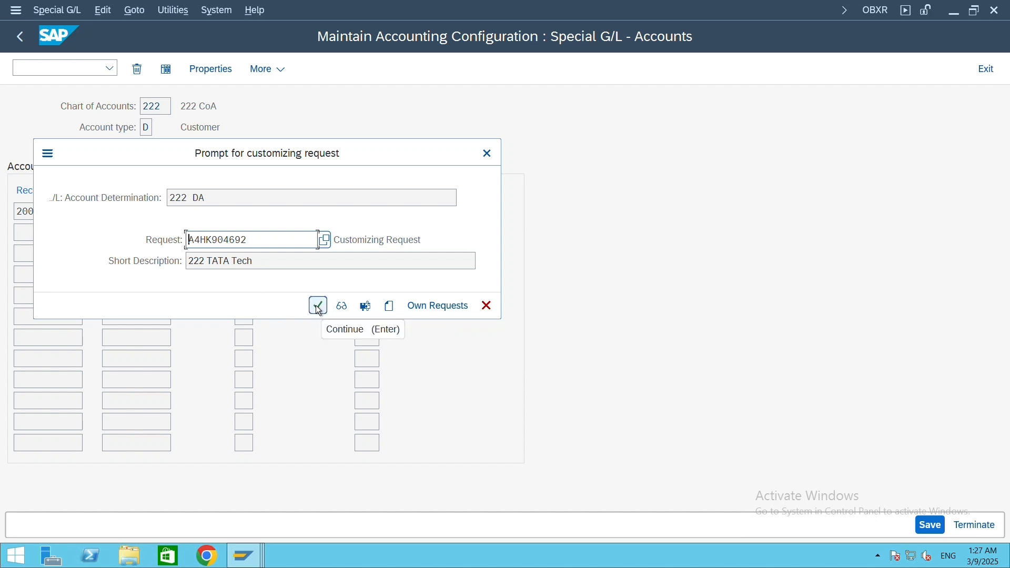
left_click(319, 306)
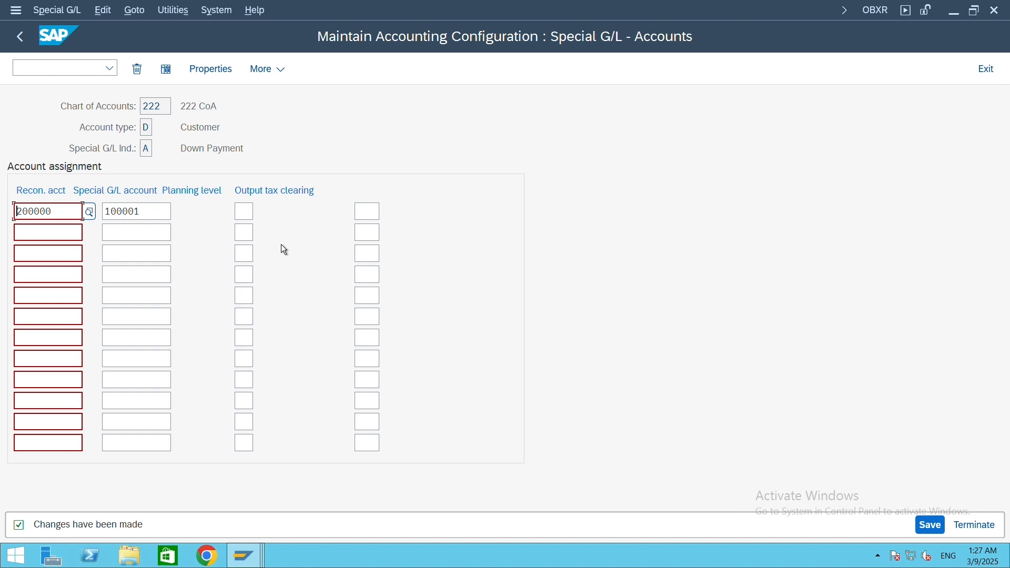
- Review and save the properties of the Down Payment indicator, and return to the IMG structure
left_click(227, 69)
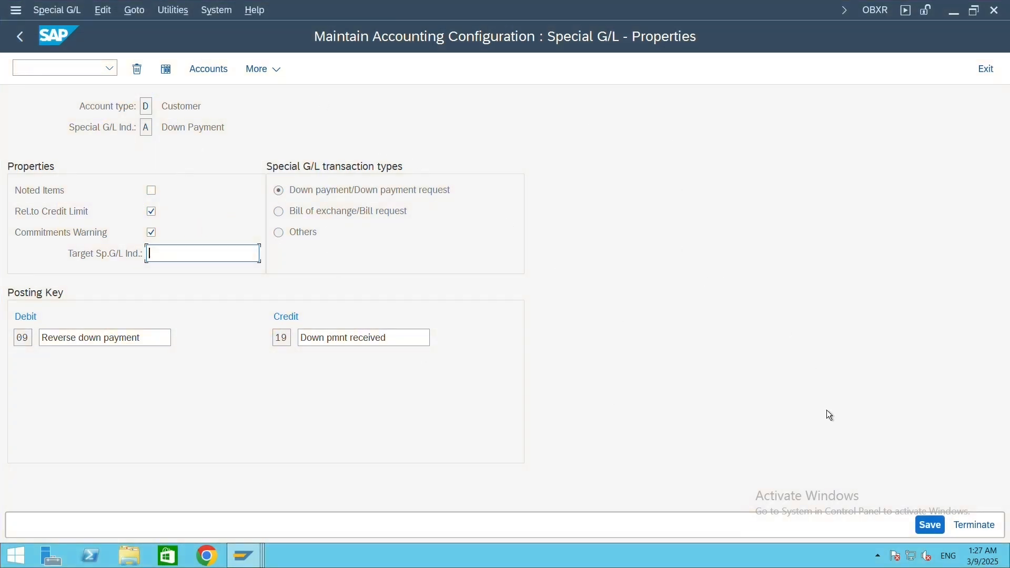
left_click(934, 529)
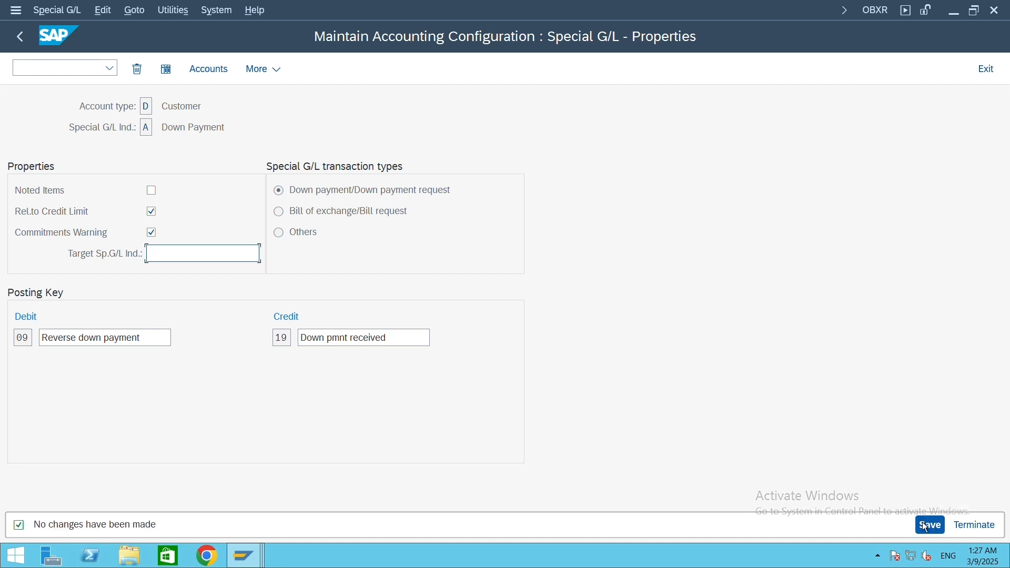
left_click(22, 37)
left_click(22, 38)
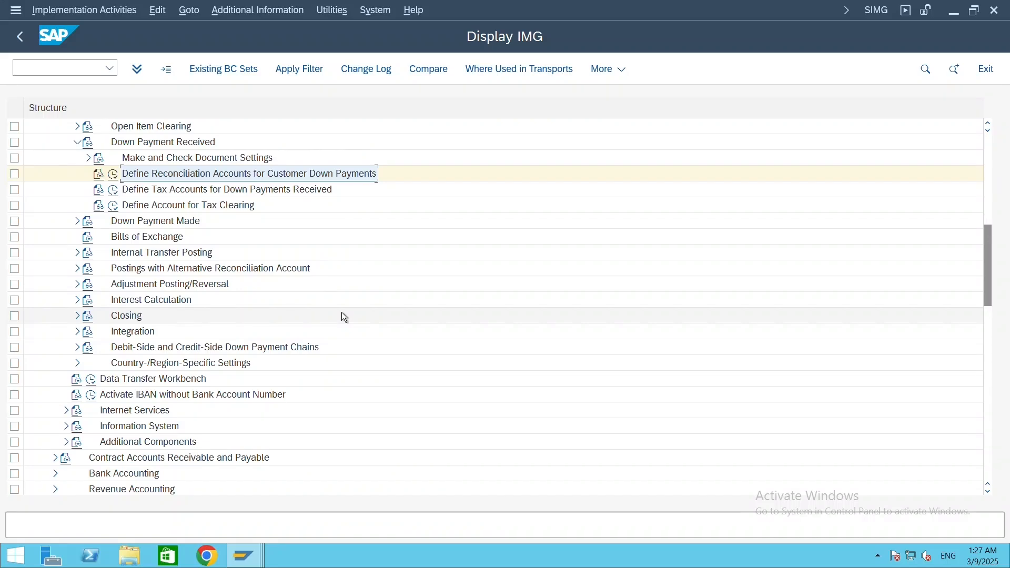
- Look into Make and Check Document Settings, and collapse the Down Payment Received and Business Transactions nodes
left_click(87, 160)
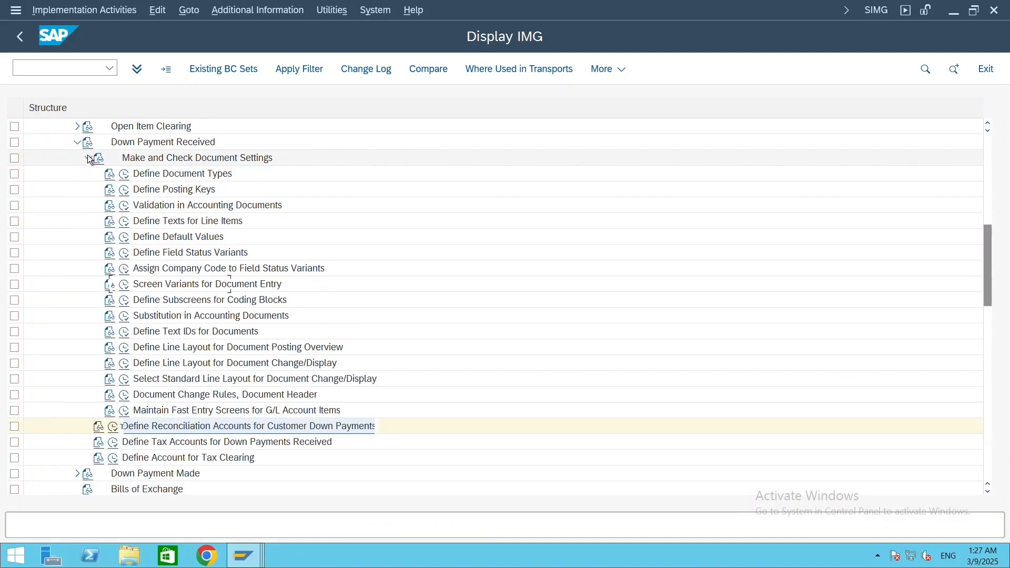
left_click(87, 160)
left_click(80, 147)
scroll(165, 244, "up", 5)
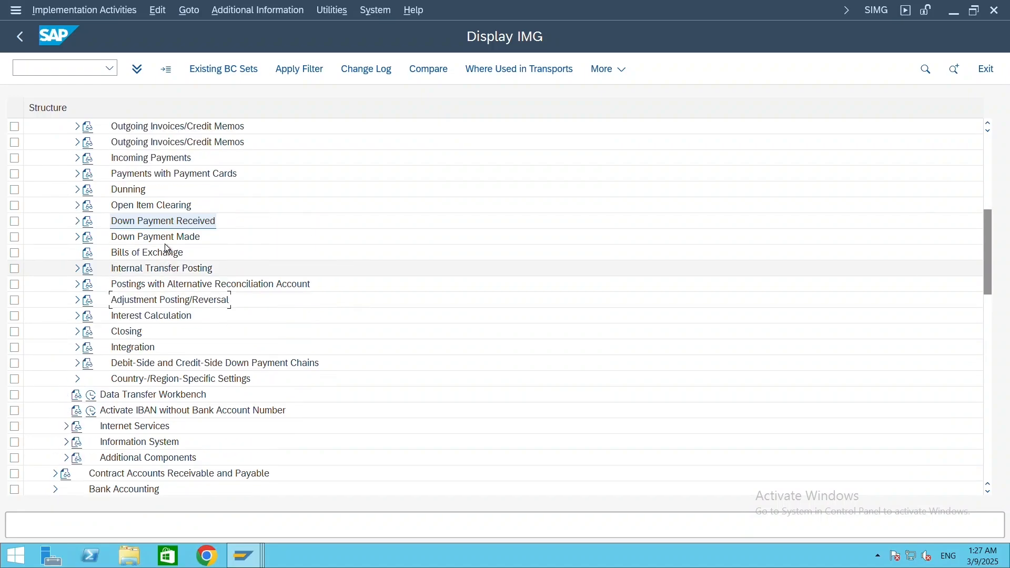
scroll(181, 280, "up", 3)
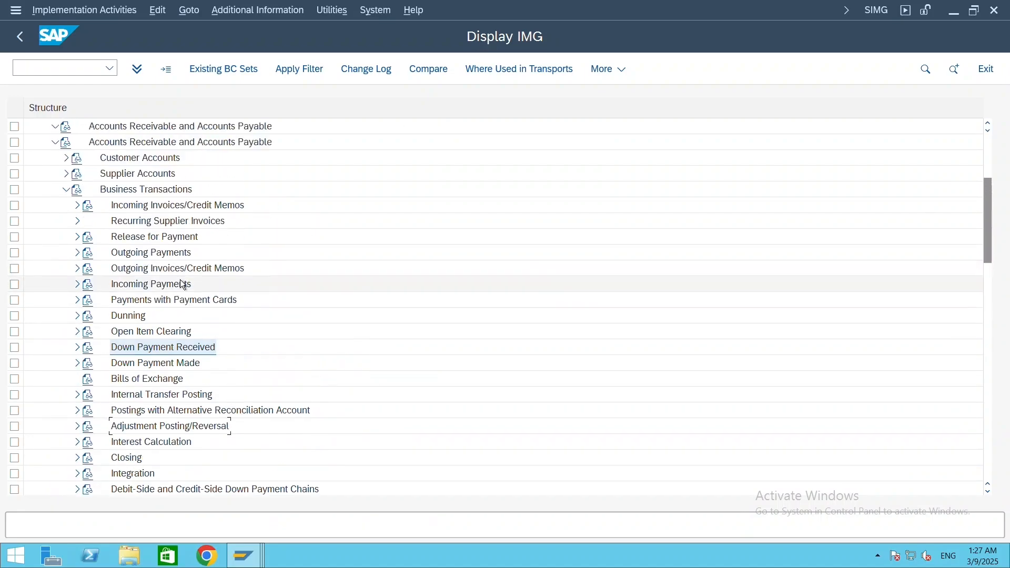
left_click(66, 189)
scroll(172, 238, "up", 3)
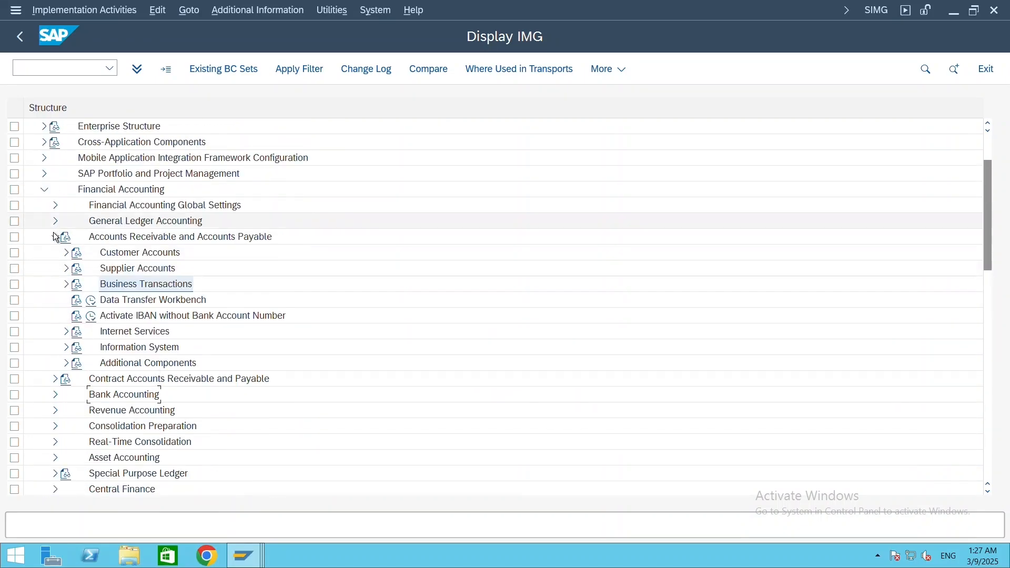
- Collapse the Accounts Receivable and Accounts Payable node and the Financial Accounting node in the IMG structure
left_click(54, 237)
left_click(46, 188)
scroll(169, 223, "up", 3)
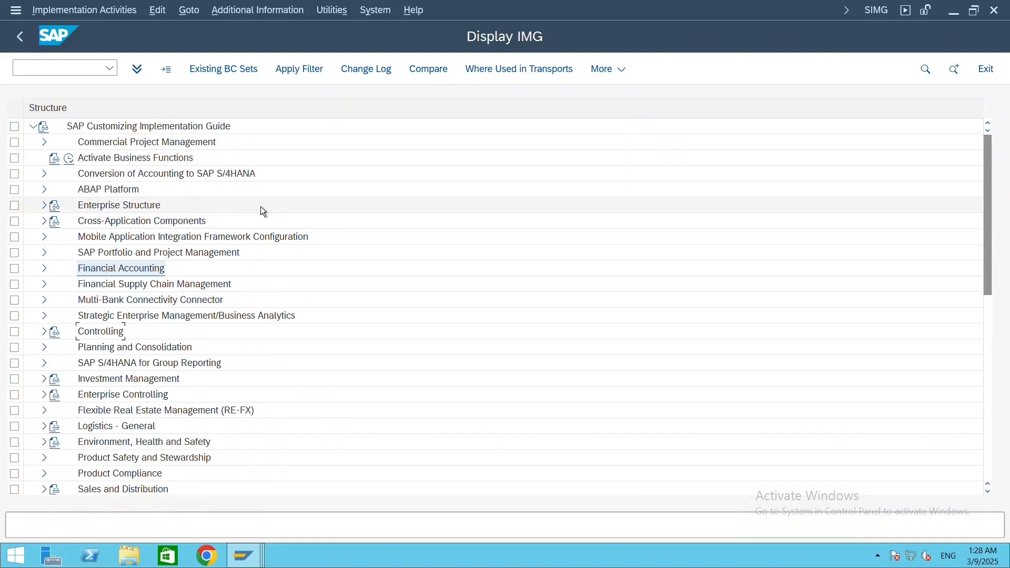
scroll(298, 255, "down", 2)
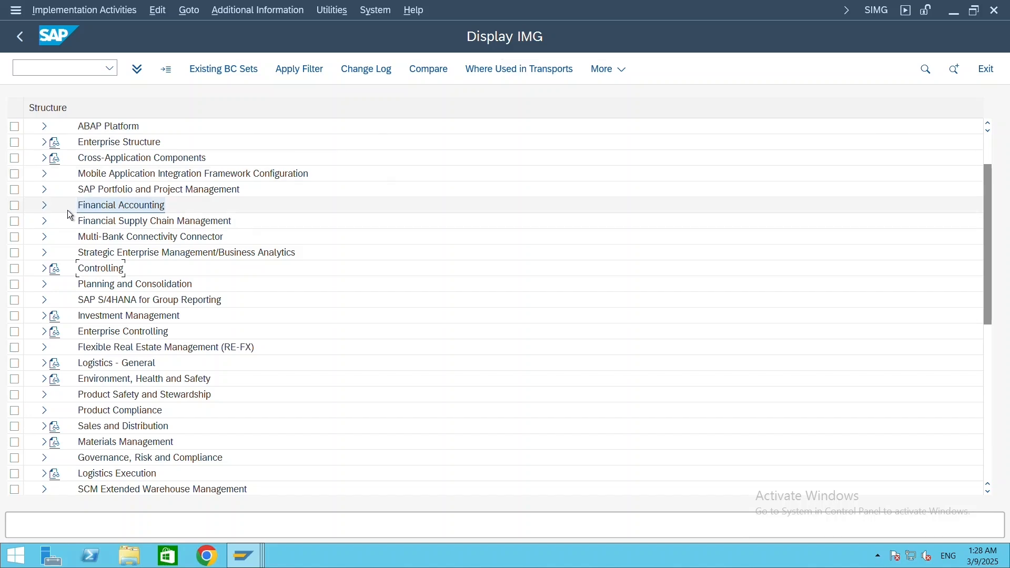
- Open Define Alternative Reconciliation Account for Down Payments under Down Payment Made in the Accounts Receivable and Accounts Payable business transactions
left_click(45, 206)
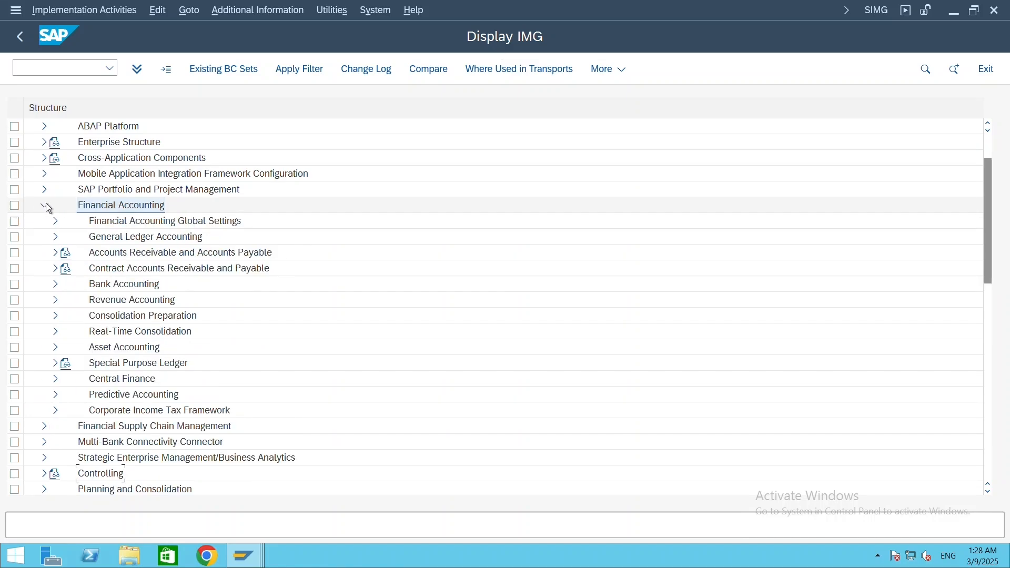
left_click(149, 258)
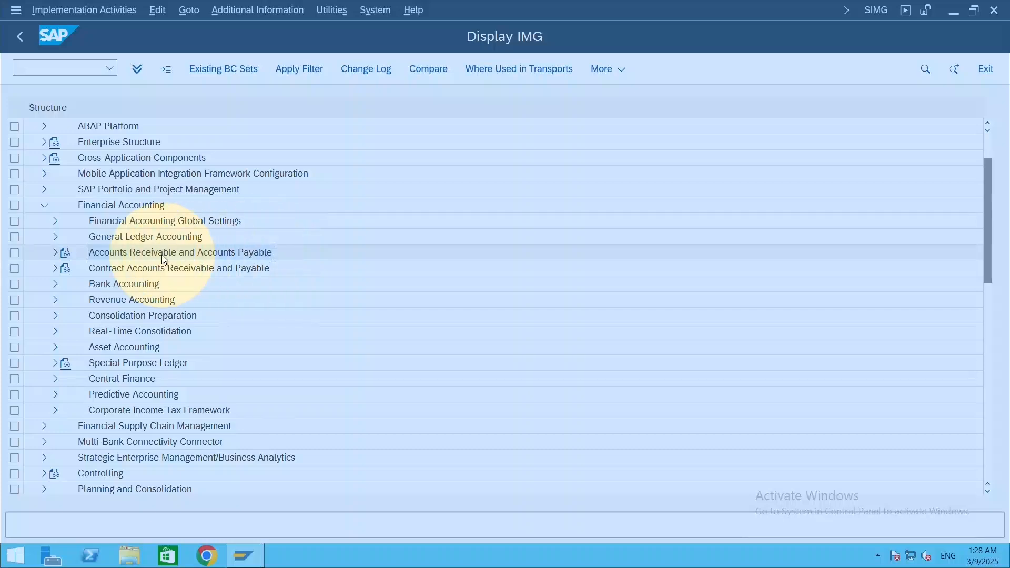
left_click(55, 254)
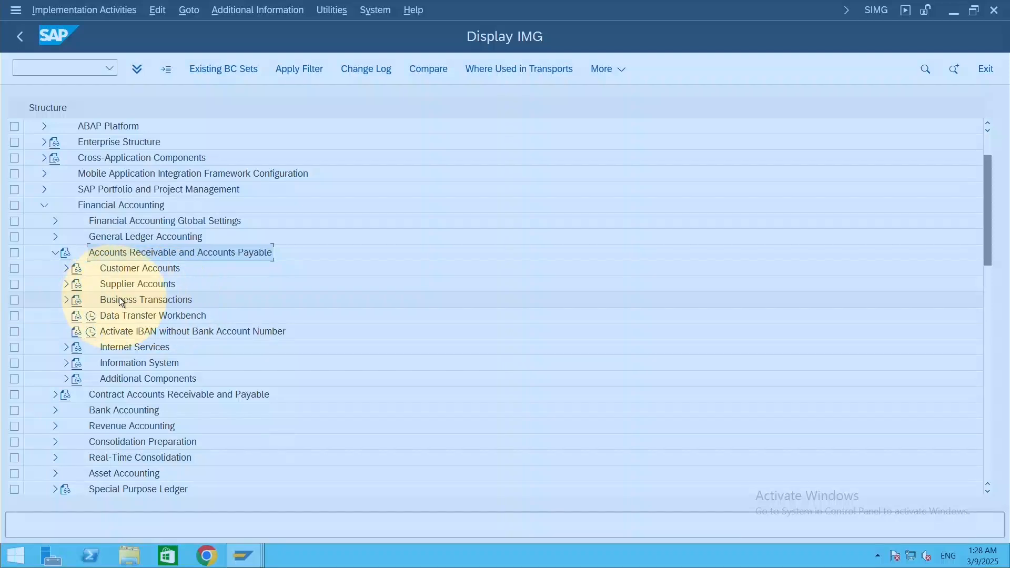
left_click(67, 300)
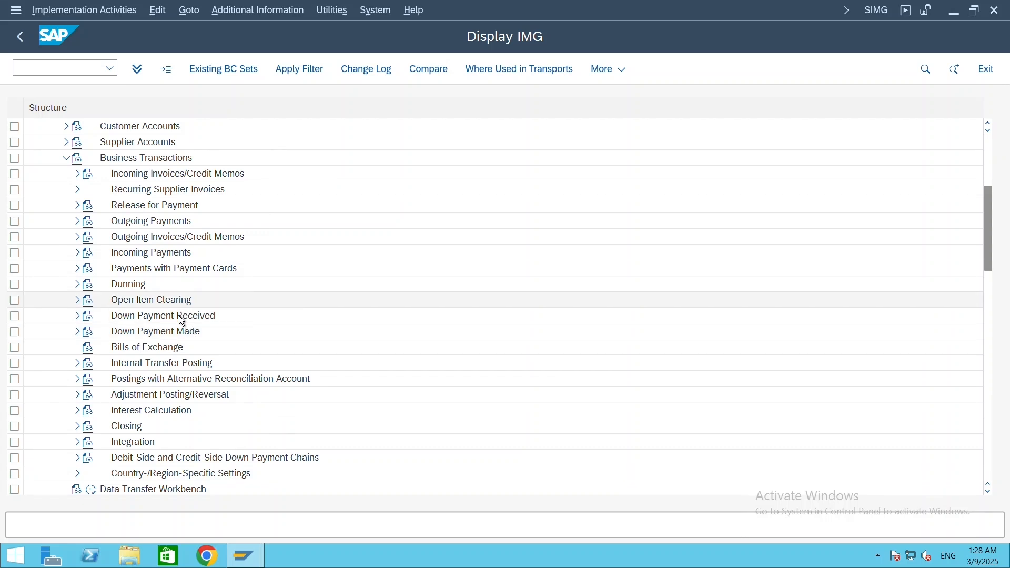
left_click(164, 334)
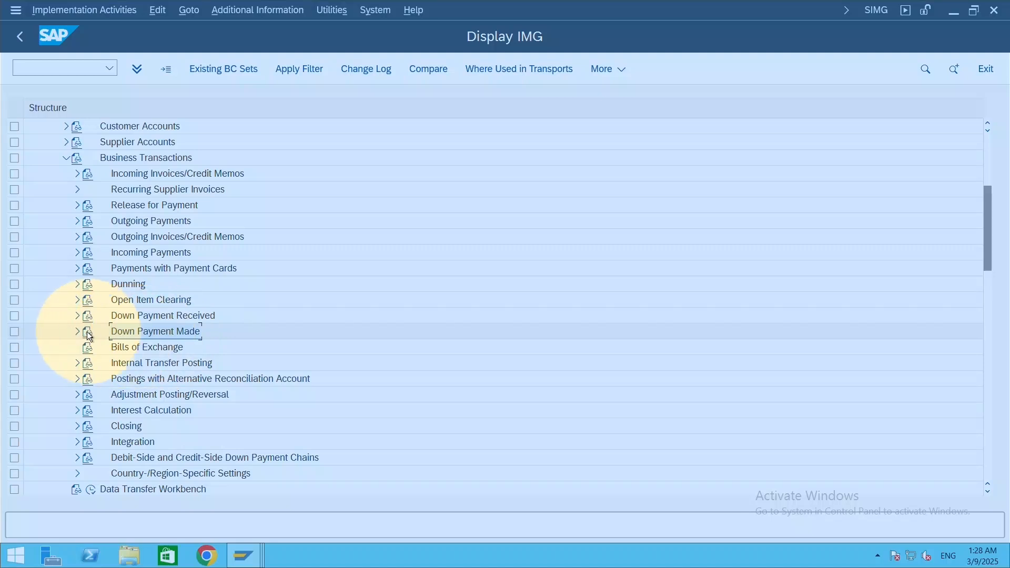
left_click(77, 332)
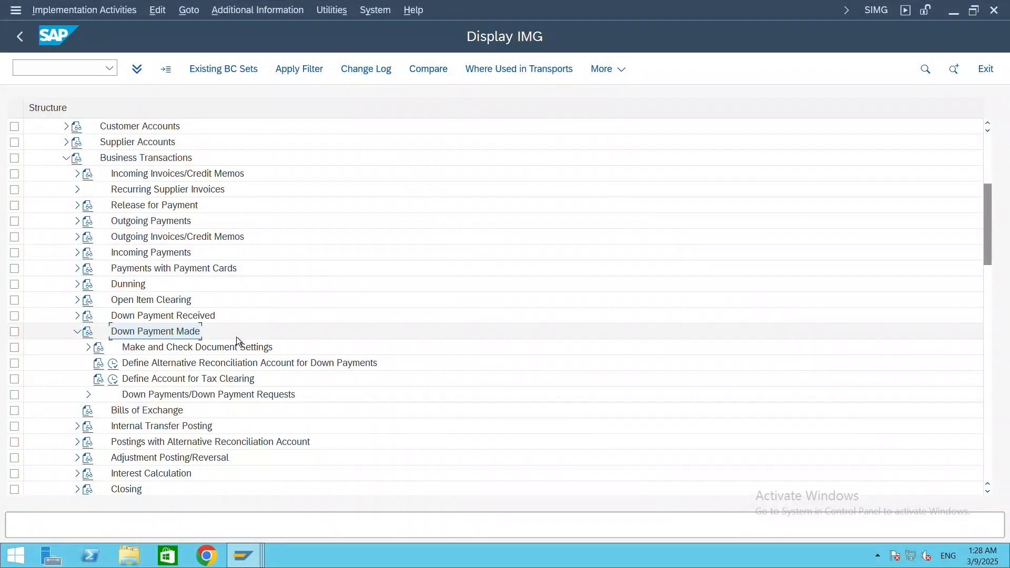
left_click(228, 364)
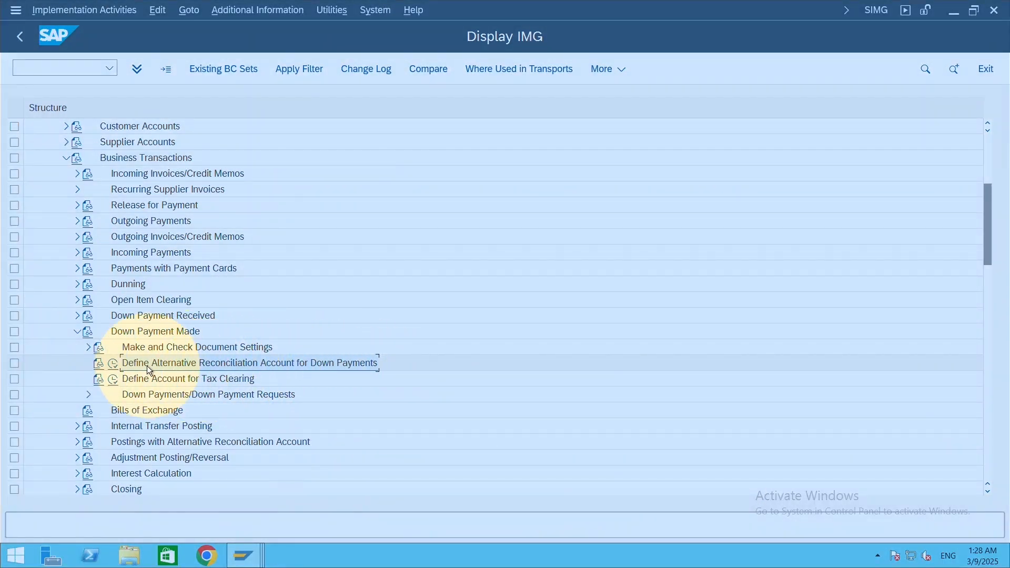
left_click(112, 364)
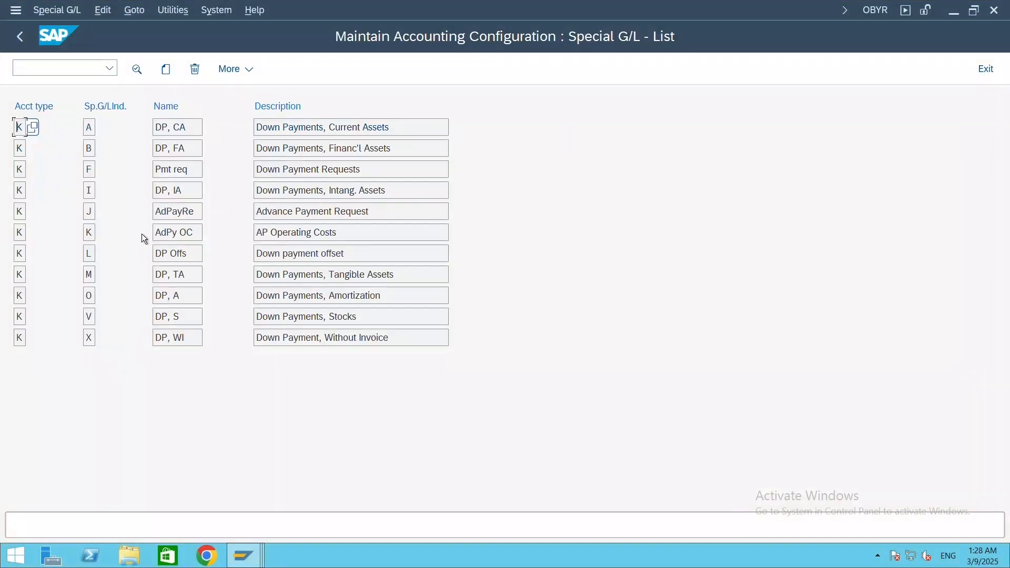
- Open the account assignment of the vendor Down Payment Requests indicator F for chart of accounts 222
left_click(197, 171)
key("ctrl")
key("ctrl")
double_click(91, 169)
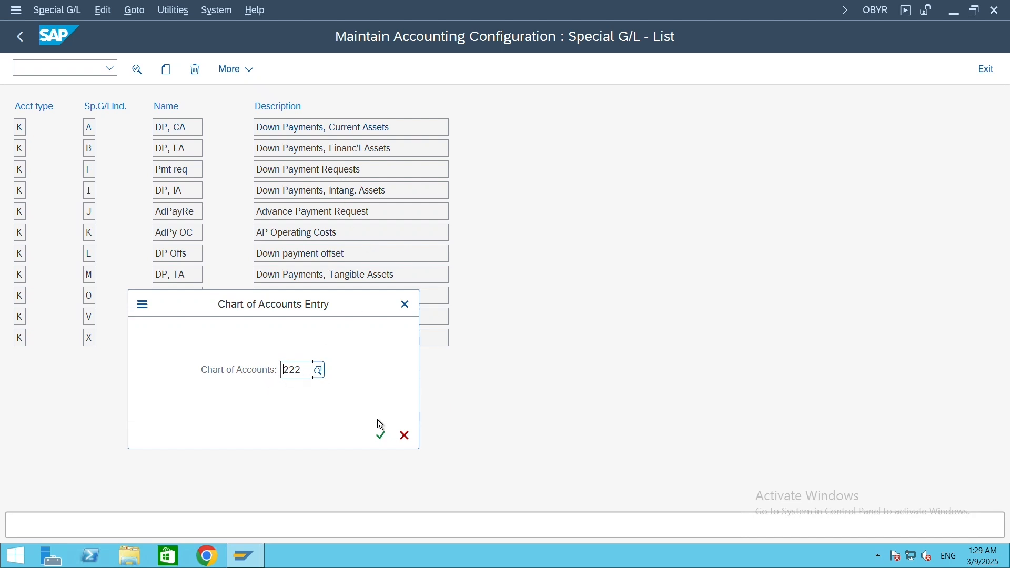
left_click(381, 436)
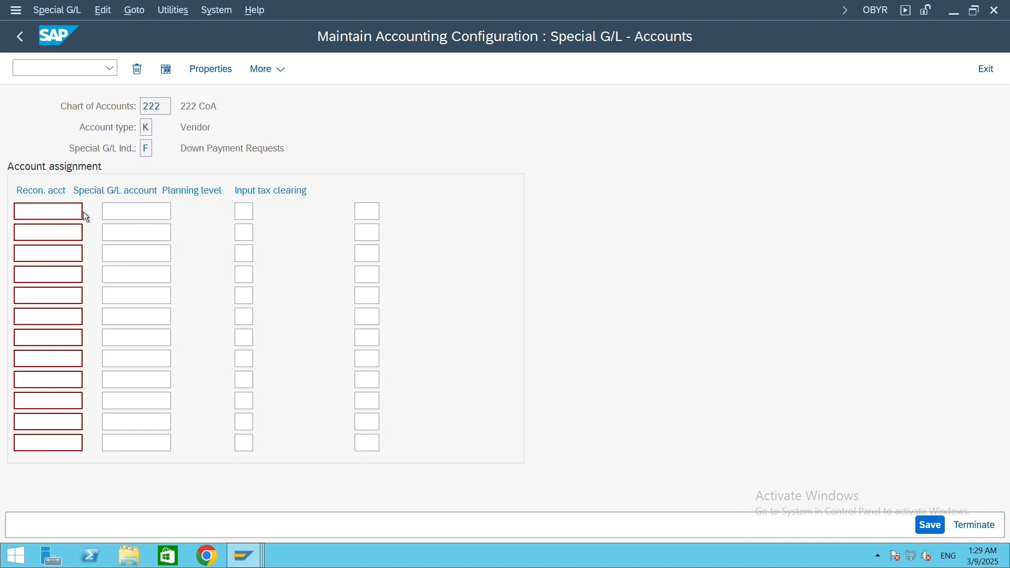
- Search the G/L accounts of company code 222 and assign Creditors, 100000, as the reconciliation account
key("F4")
left_click(193, 292)
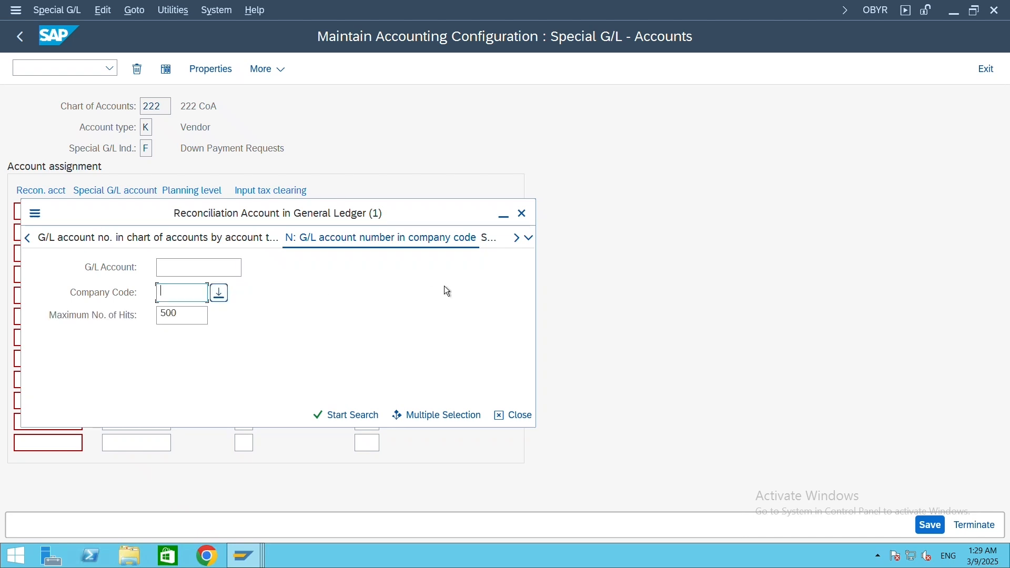
type("222")
key("Return")
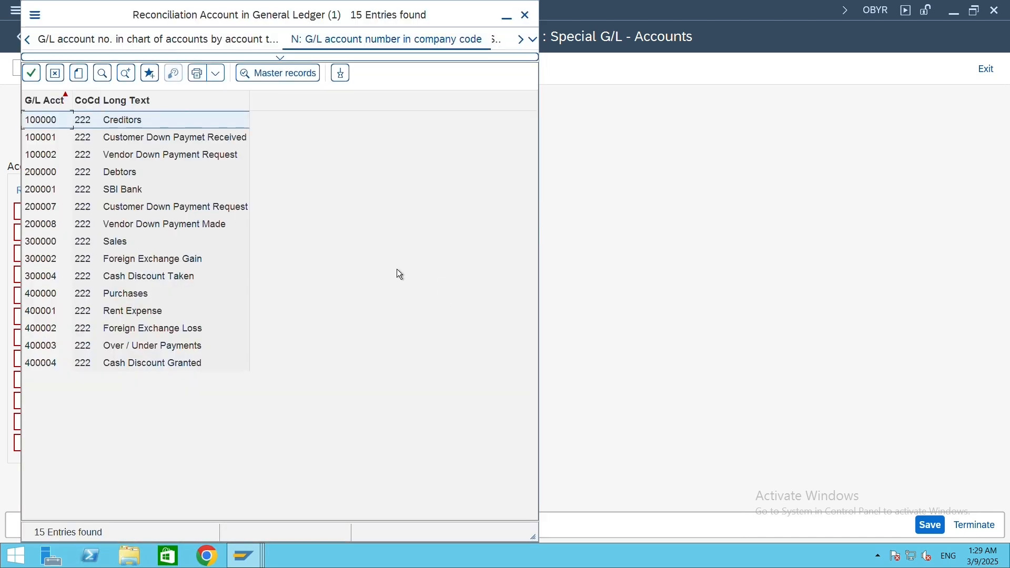
left_click(131, 178)
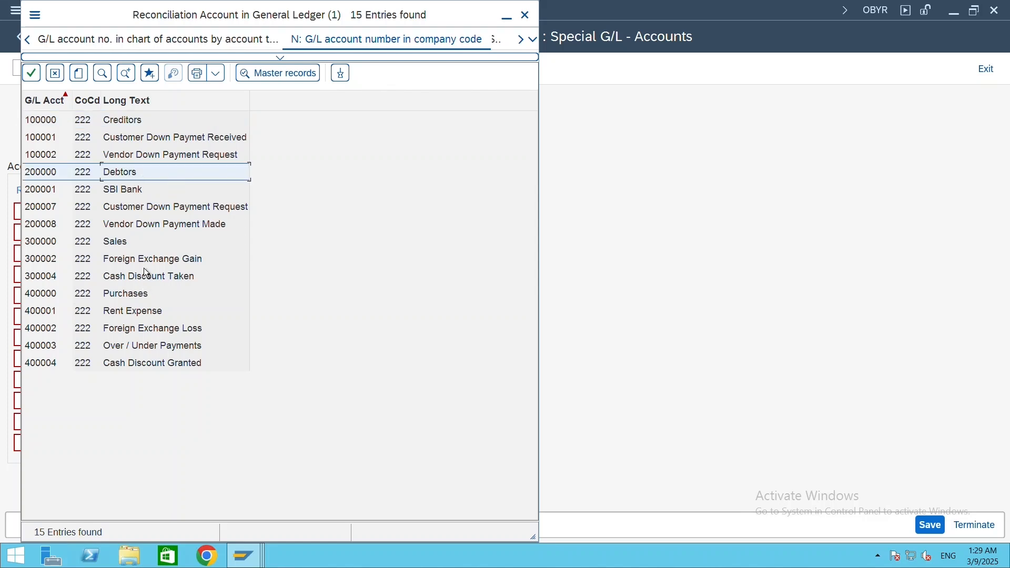
left_click(131, 121)
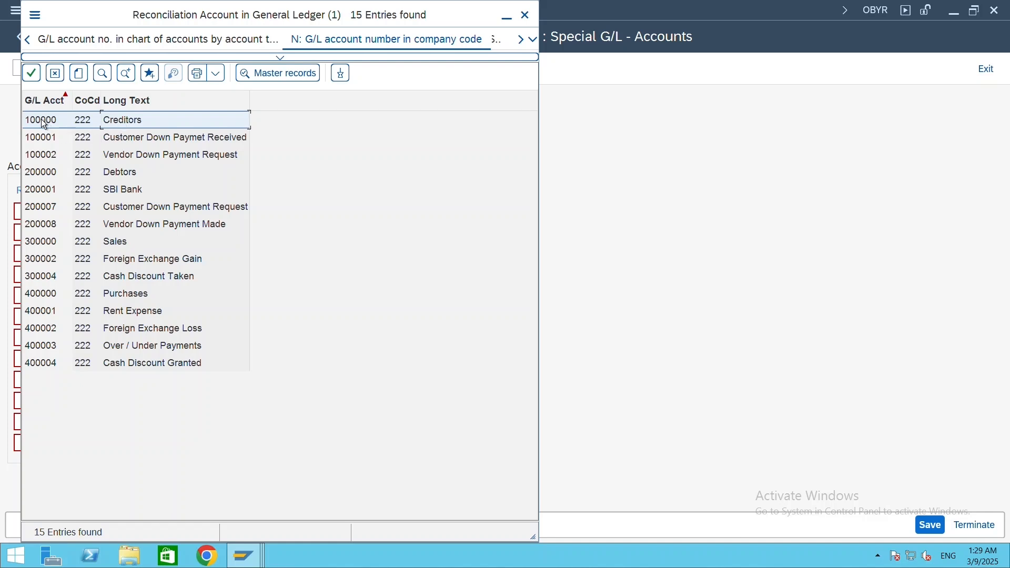
double_click(164, 121)
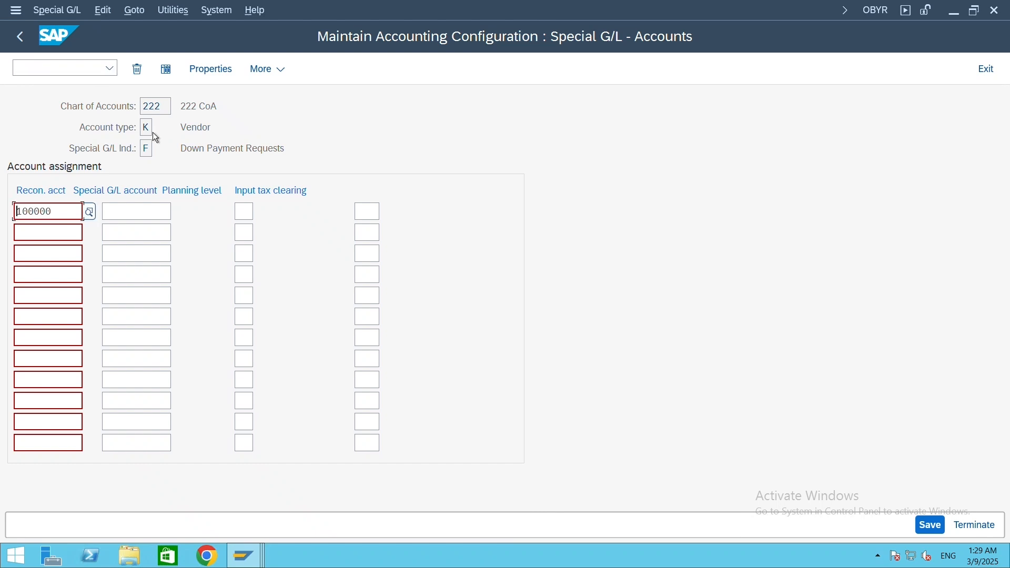
- Search the G/L accounts of company code 222 and assign Vendor Down Payment Request, 100002, as the special G/L account
left_click(141, 210)
key("F4")
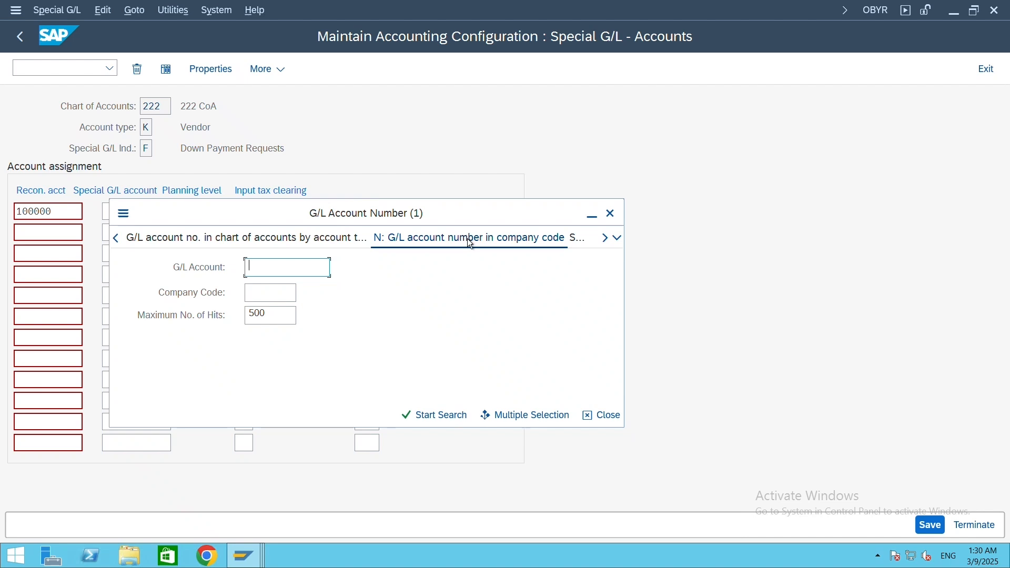
left_click(270, 291)
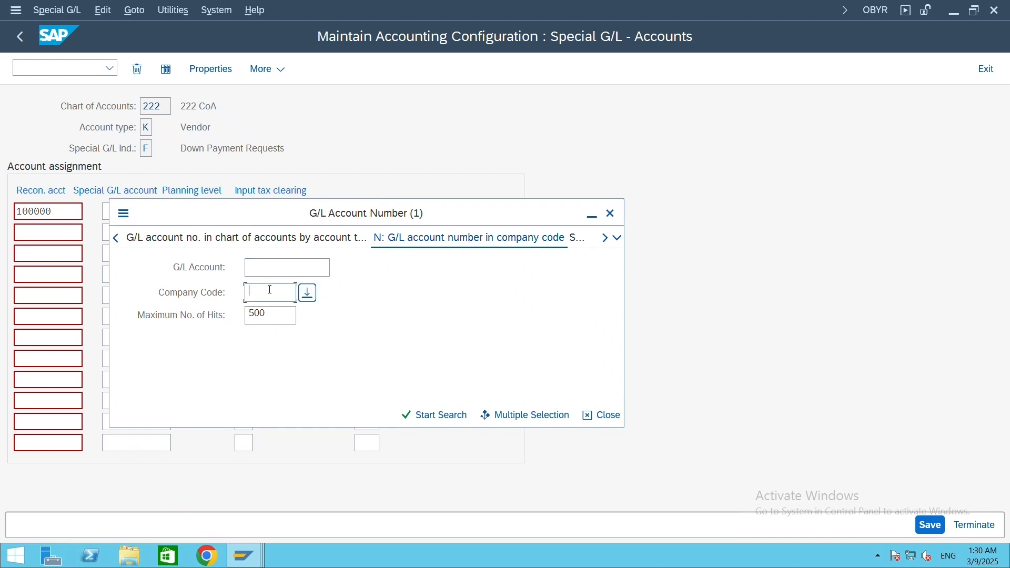
type("222")
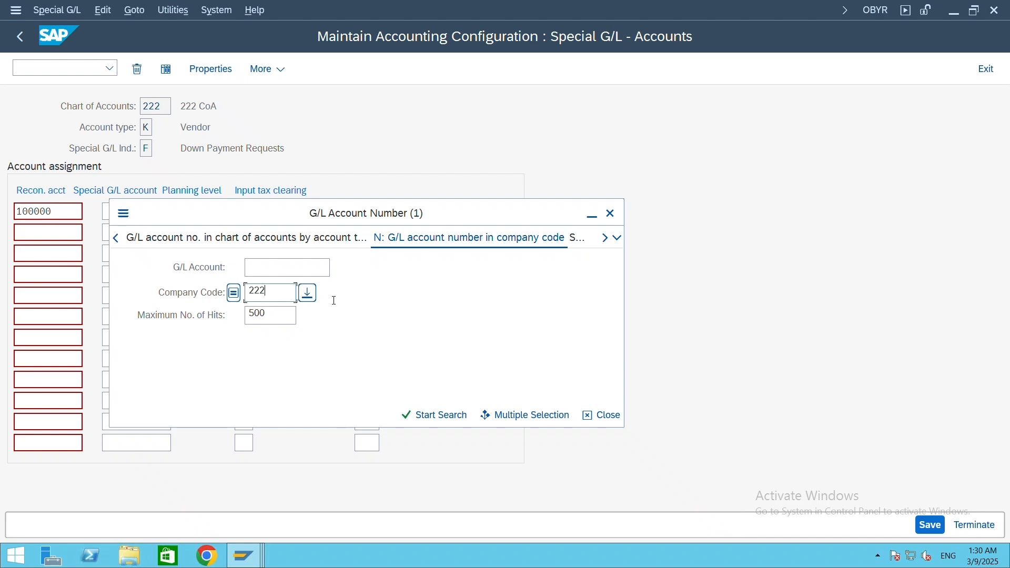
left_click(434, 412)
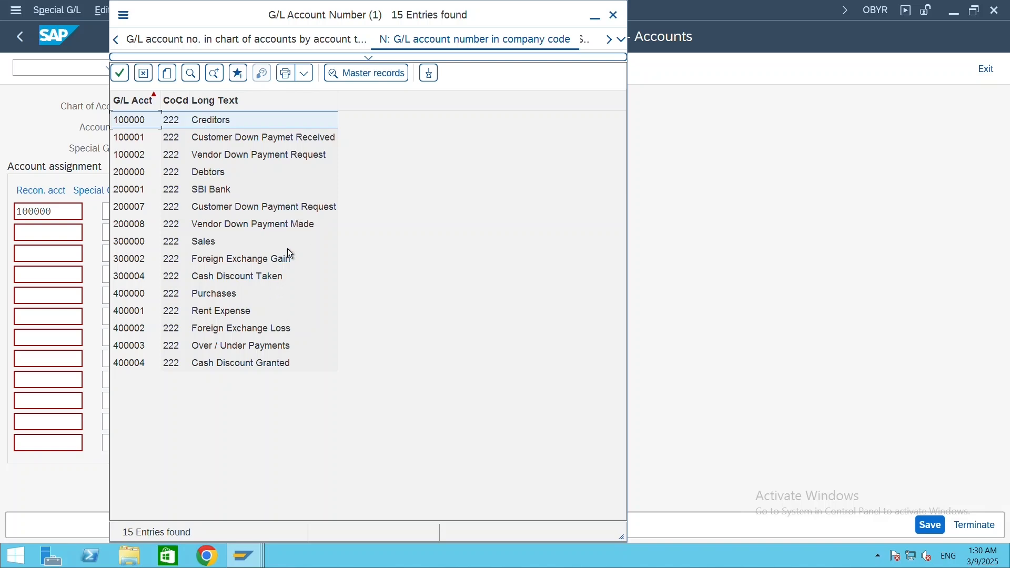
left_click(293, 158)
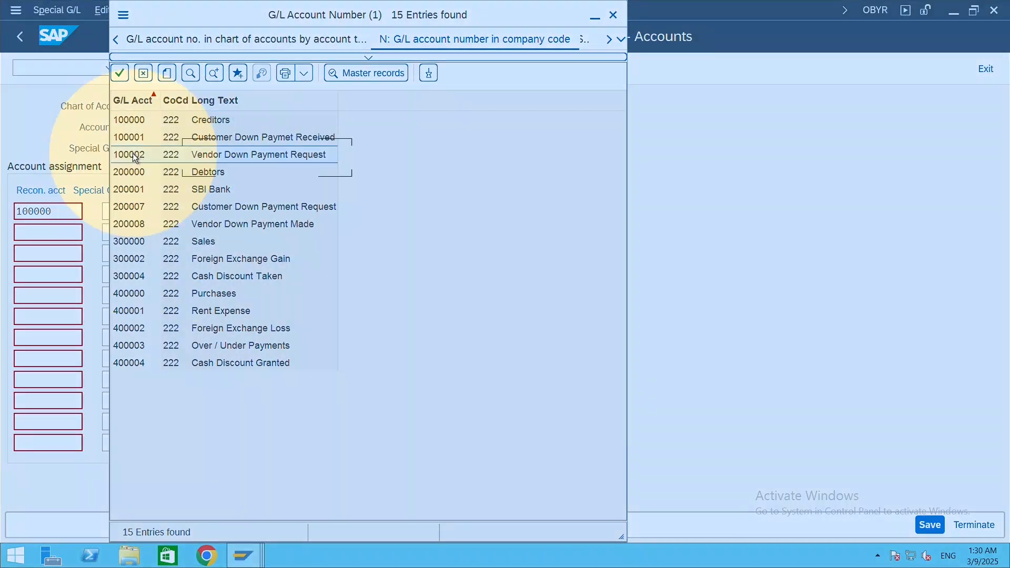
left_click(139, 161)
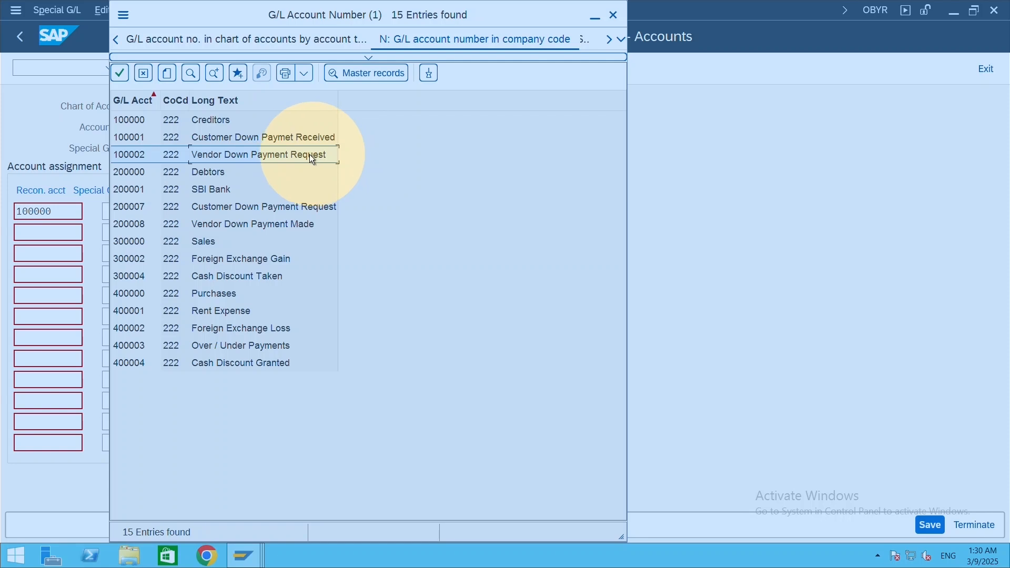
double_click(274, 154)
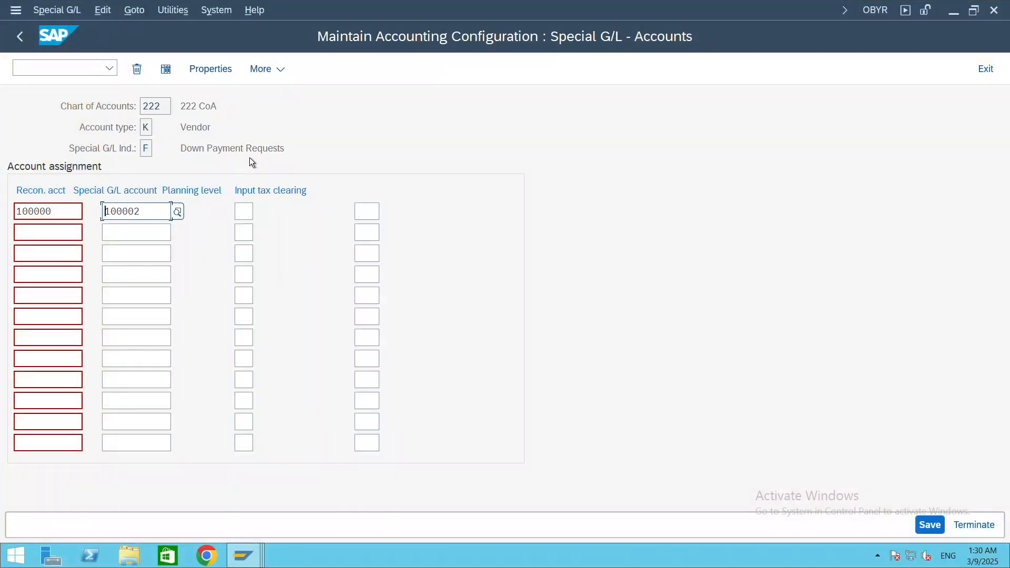
- Check the account entries and save the vendor Down Payment Requests assignment to the customizing request 222 TATA Tech
key("ctrl")
key("ctrl")
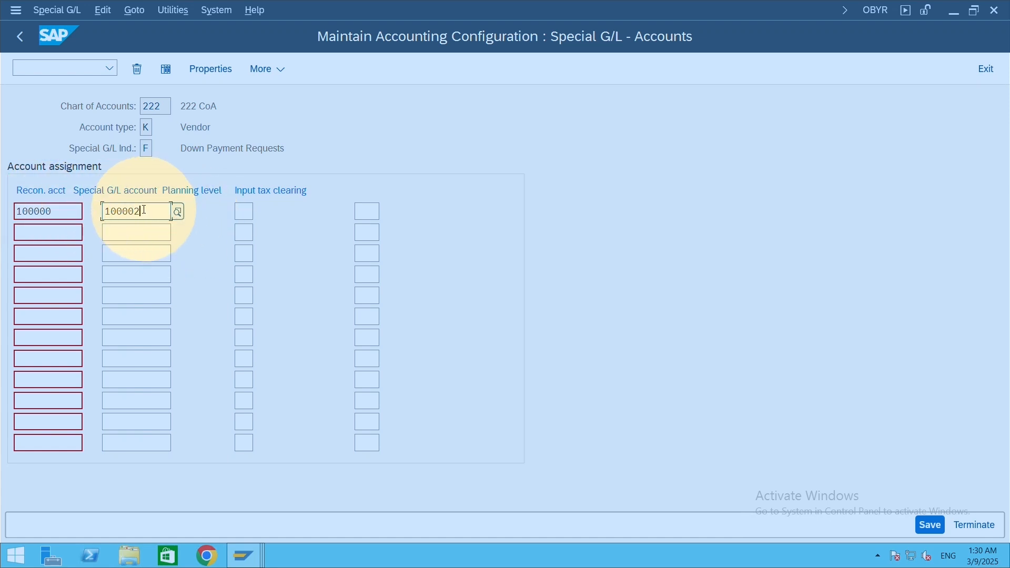
left_click(931, 525)
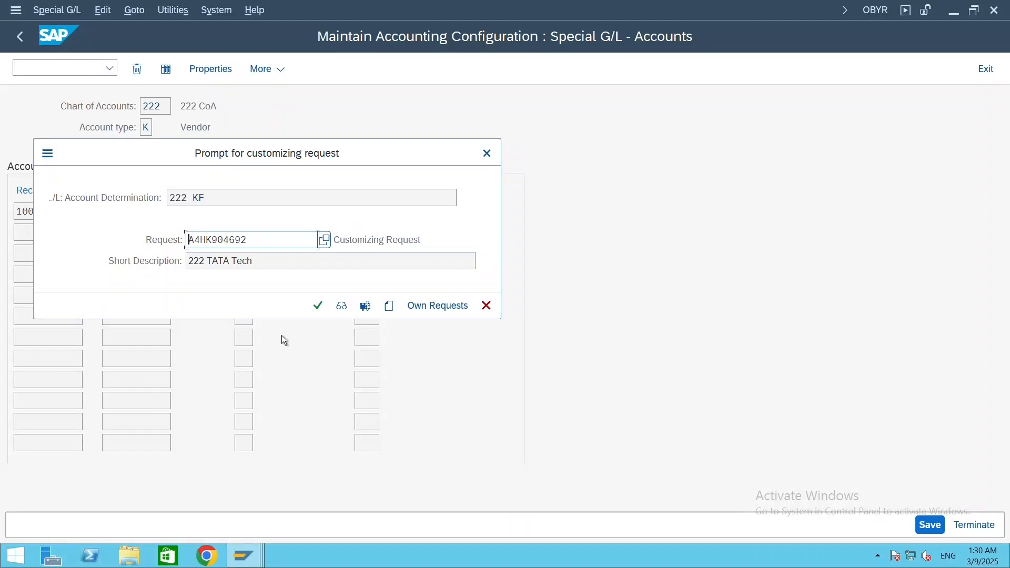
left_click(318, 306)
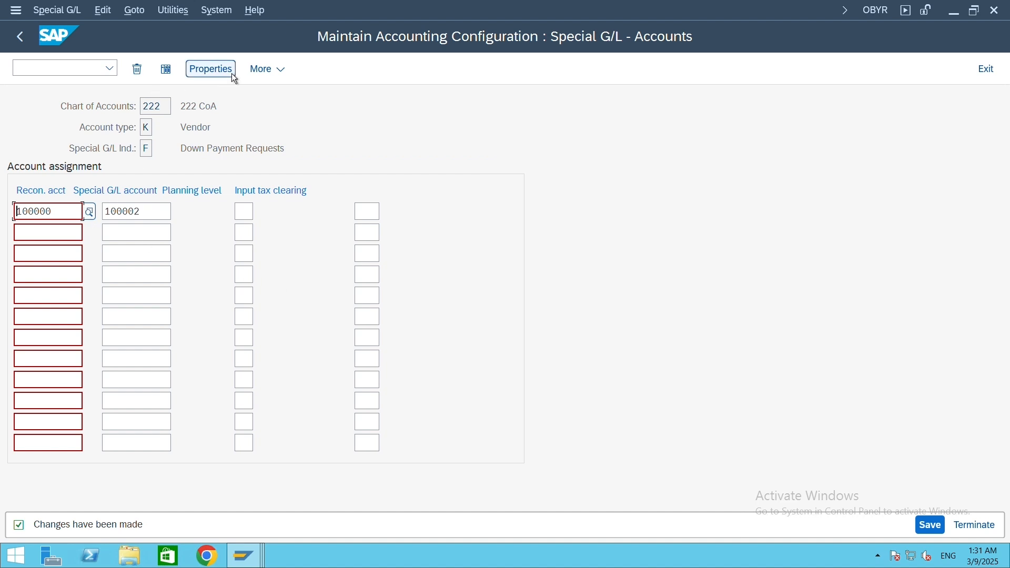
- Review the vendor Down Payment Requests properties, especially the target special G/L indicators, save them, and return to the special G/L list
left_click(213, 77)
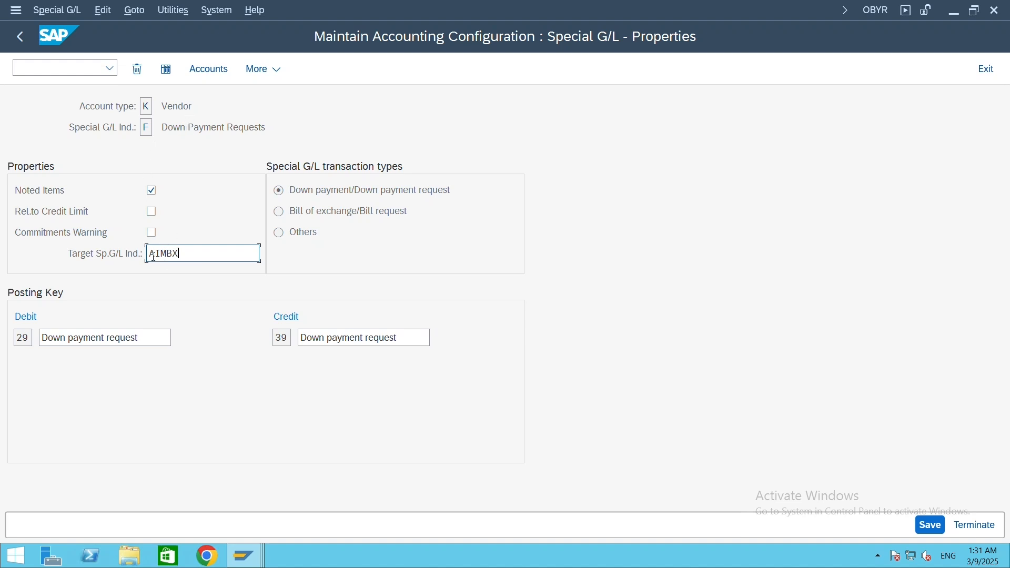
left_click_drag(181, 254, 156, 254)
left_click(186, 256)
left_click(173, 255)
left_click(158, 254)
left_click_drag(155, 254, 183, 258)
left_click(160, 255)
left_click_drag(182, 256, 157, 254)
left_click(165, 252)
left_click(931, 520)
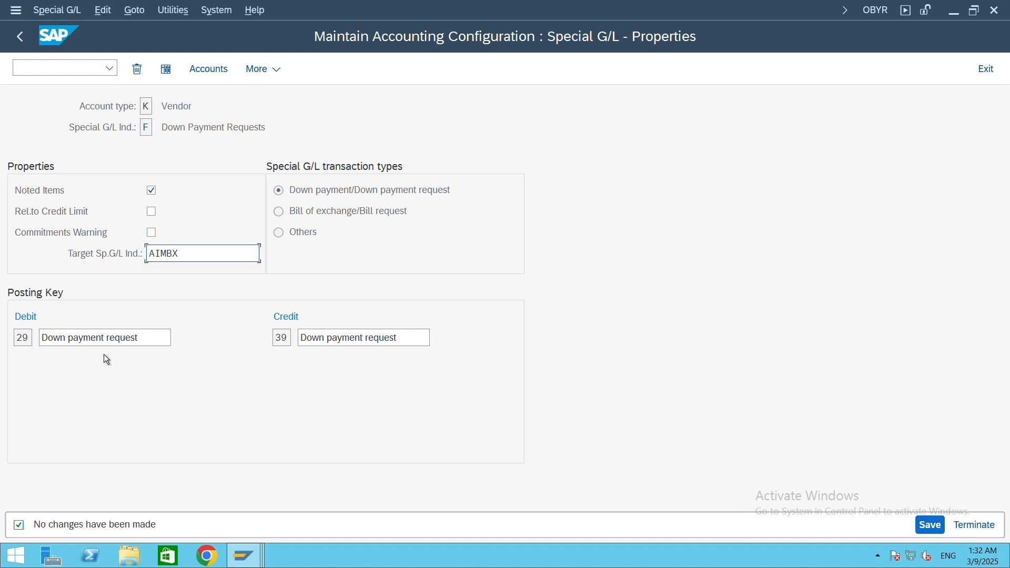
left_click(24, 41)
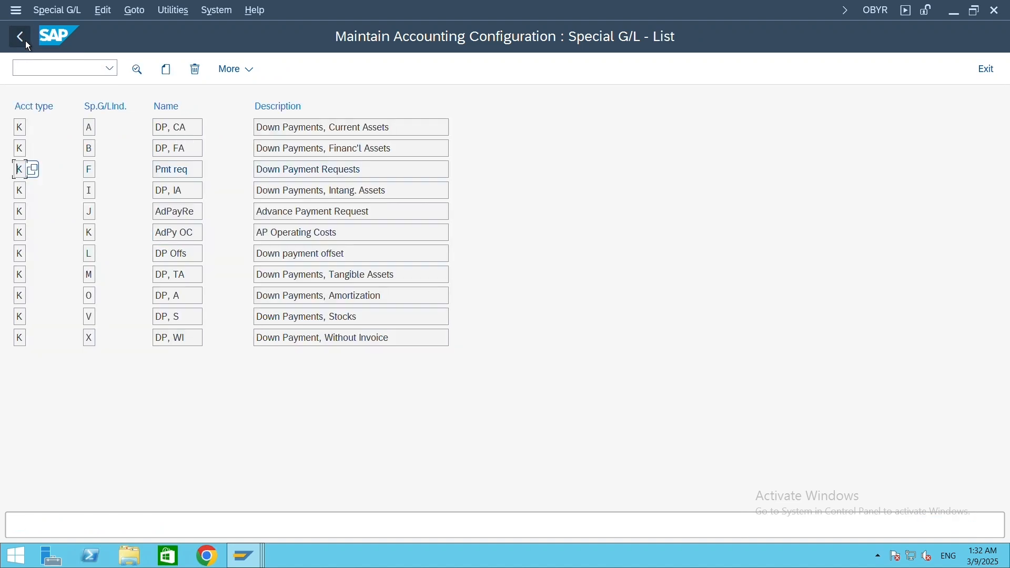
- Open the vendor Down Payments, Current Assets entry (indicator A) and assign Creditors, 100000, from company code 222 as its reconciliation account
left_click(199, 124)
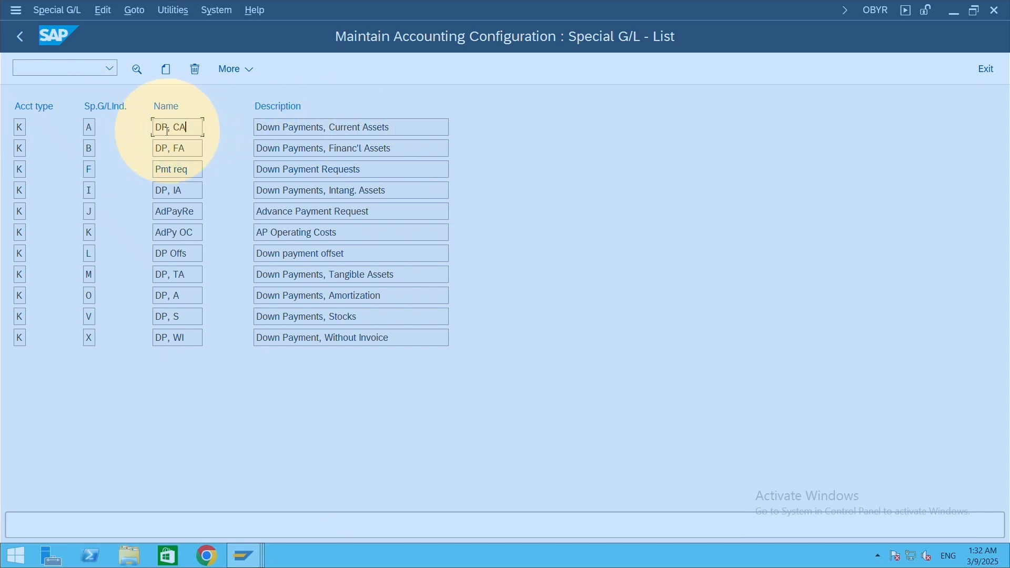
left_click(93, 125)
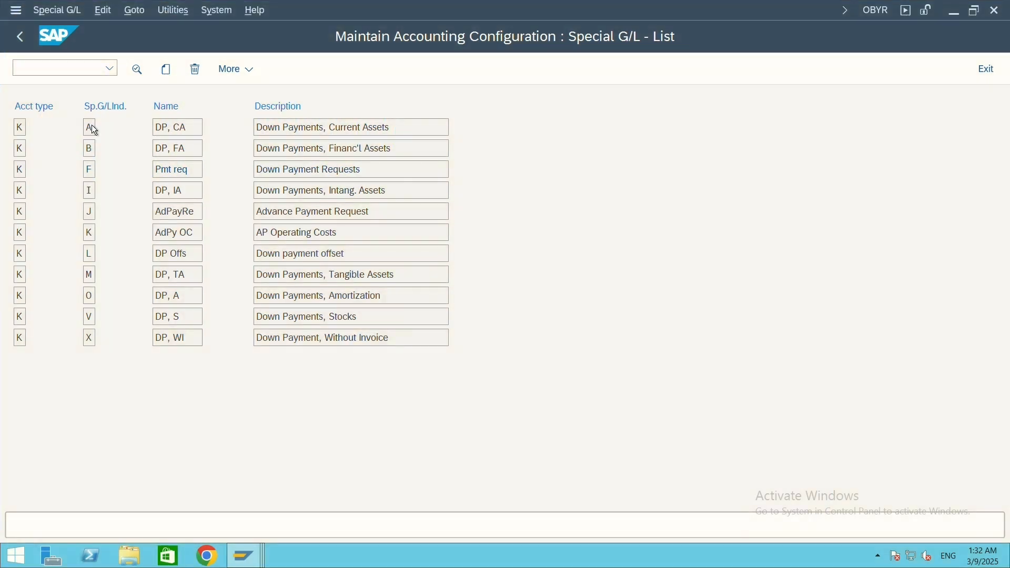
double_click(92, 126)
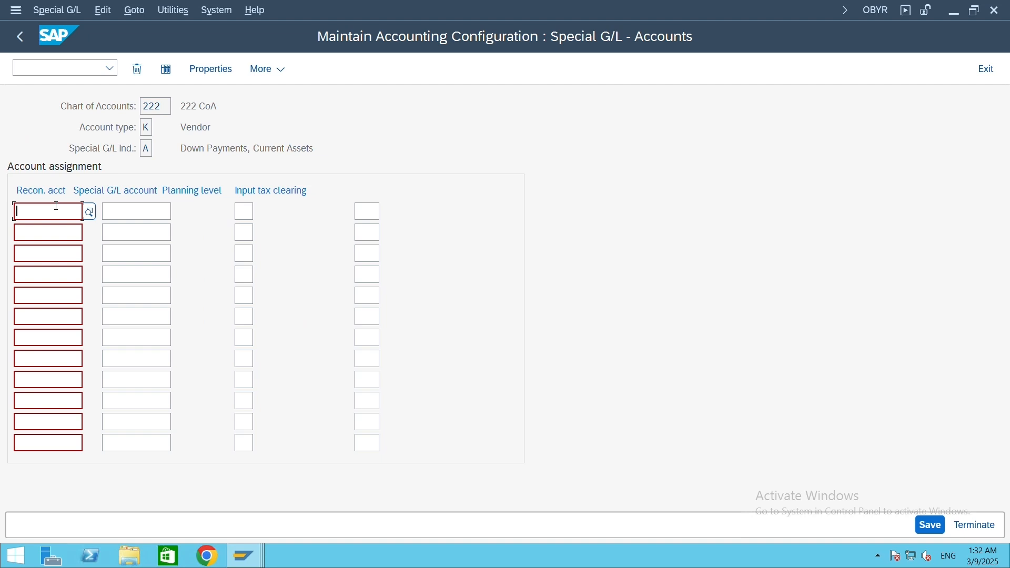
left_click(90, 209)
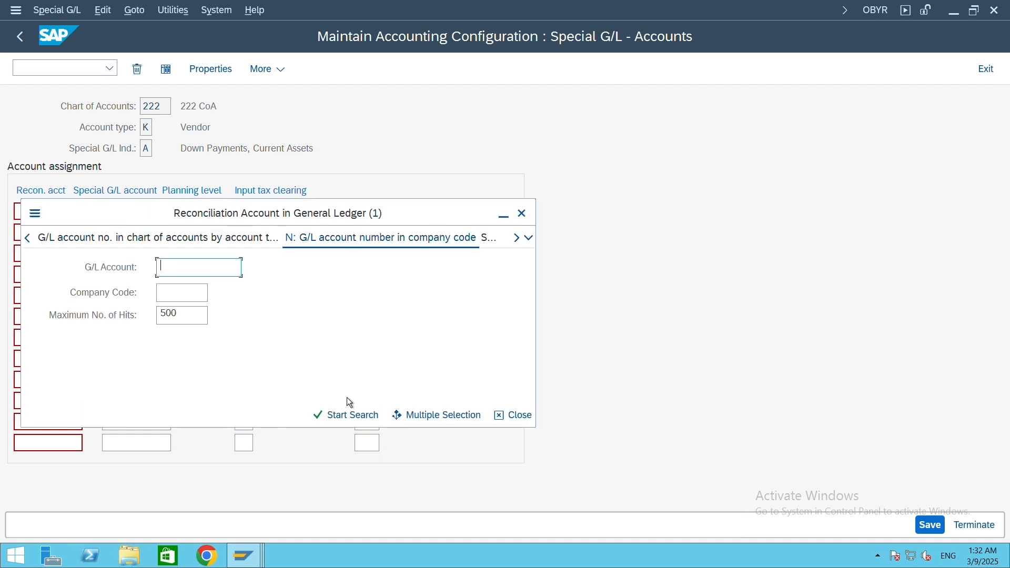
left_click(181, 294)
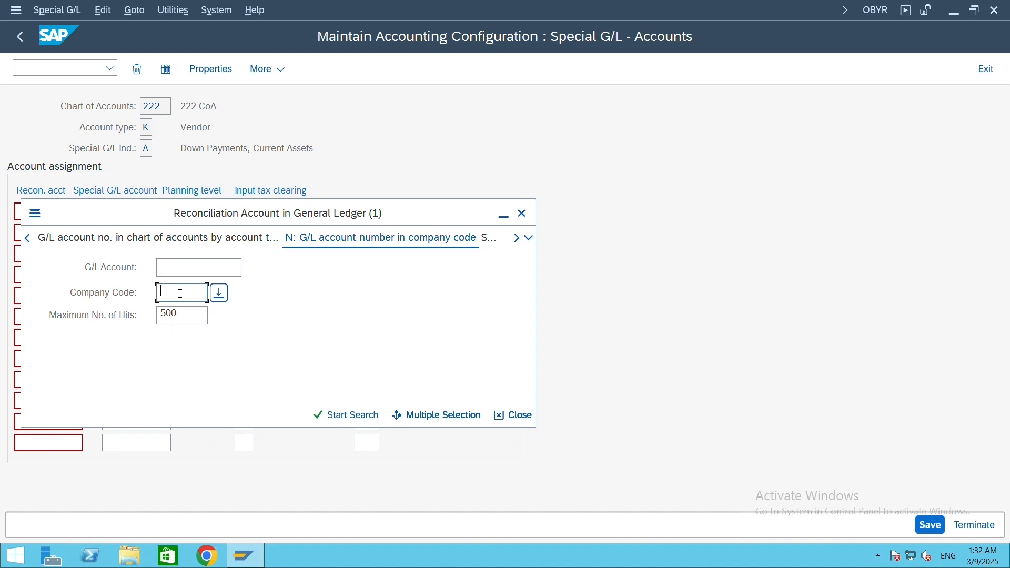
type("222")
left_click(328, 413)
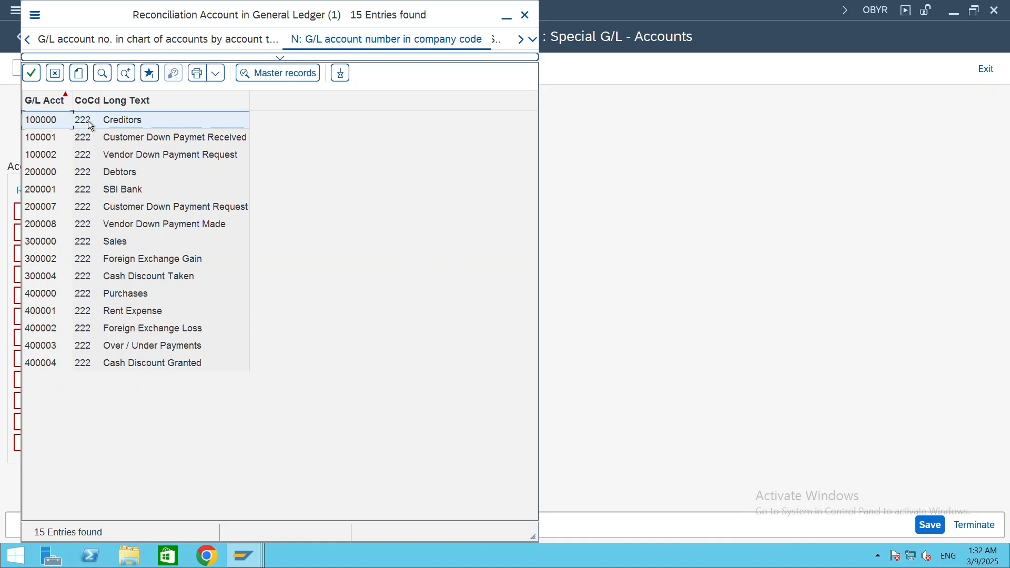
double_click(130, 119)
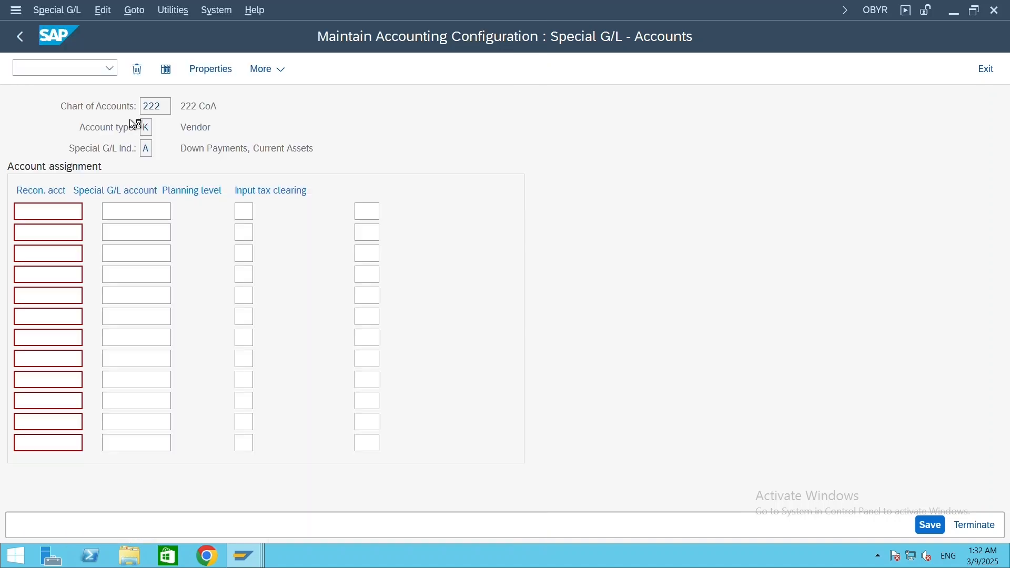
- Search the G/L accounts of company code 222 and assign Vendor Down Payment Made, 200008, as the special G/L account
left_click(153, 212)
left_click(179, 211)
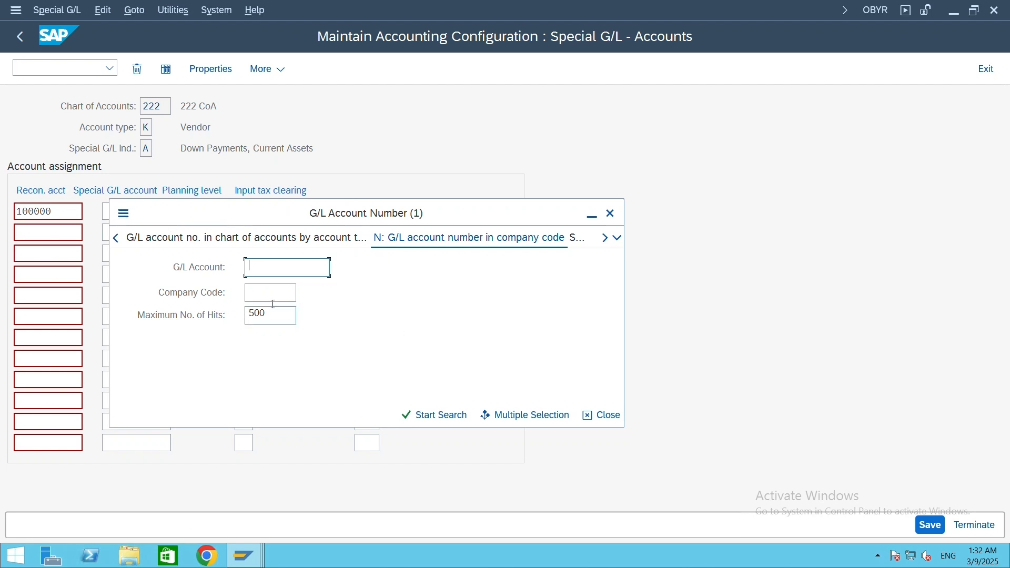
left_click(272, 293)
type("222")
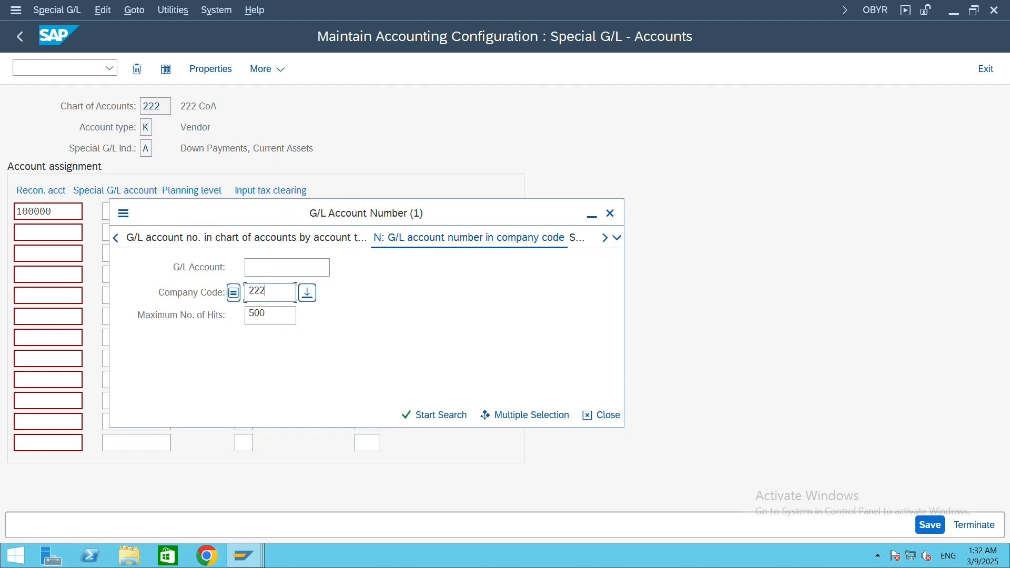
left_click(452, 419)
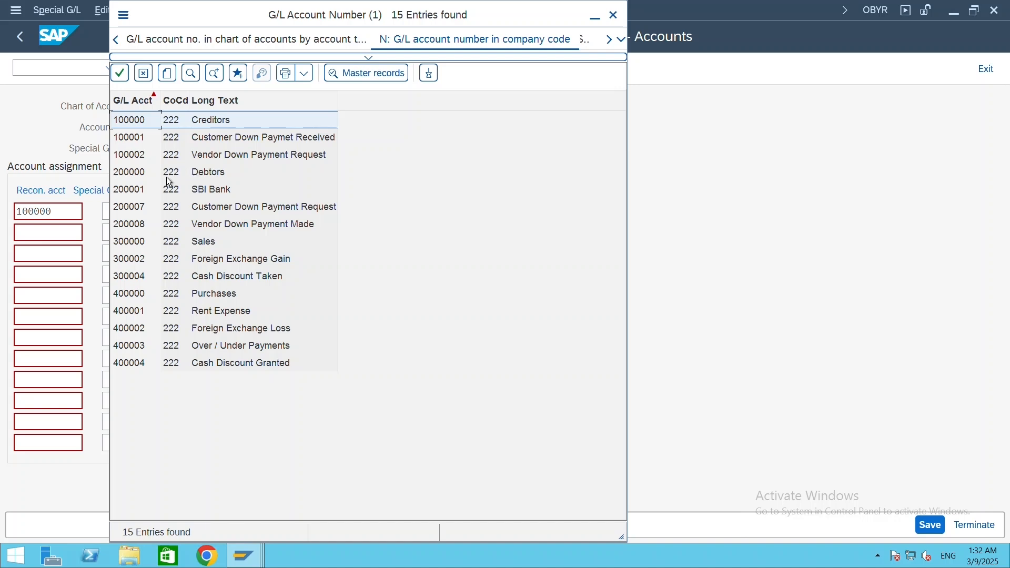
left_click(131, 226)
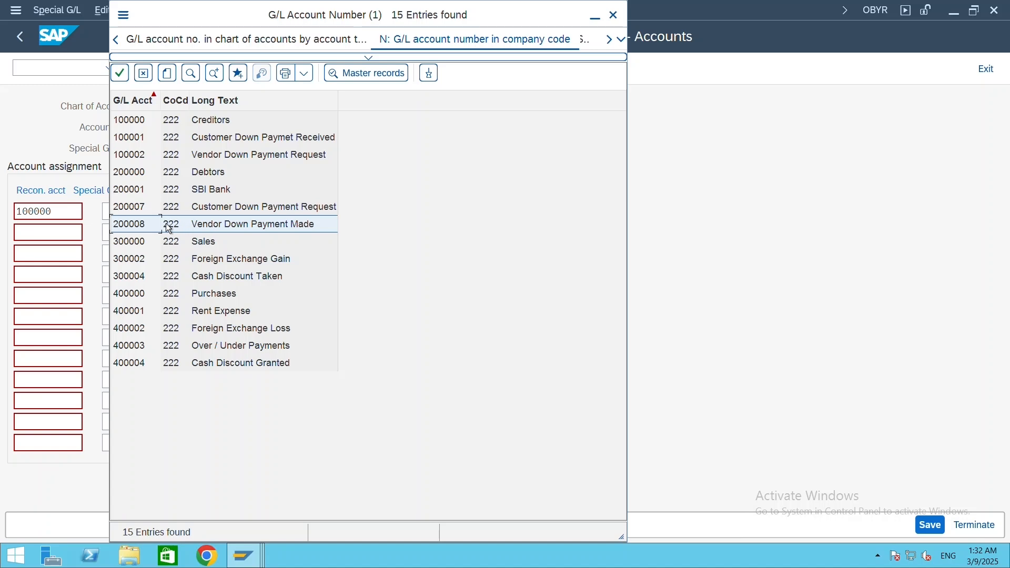
double_click(147, 224)
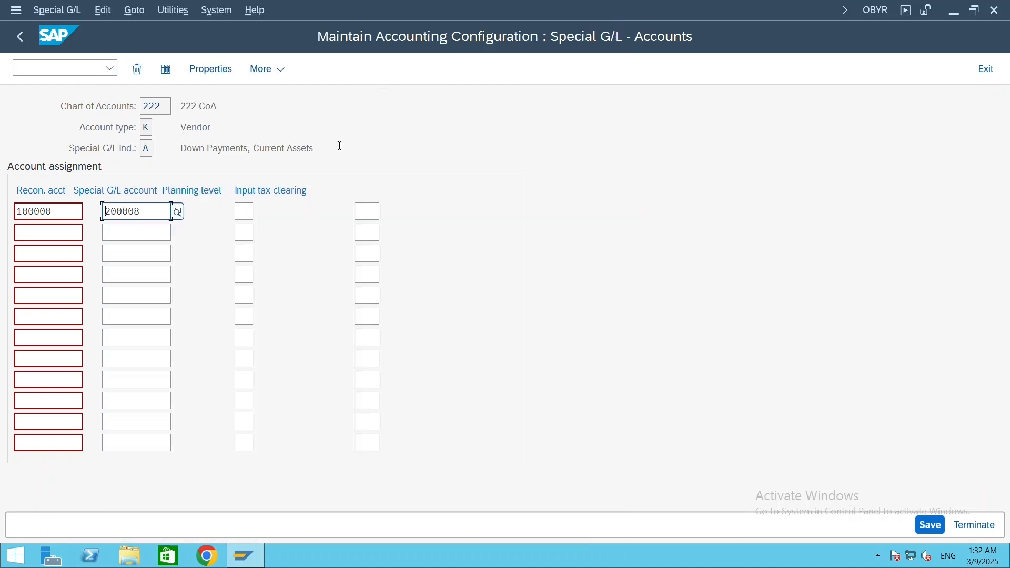
- Check the special G/L indicator description and save the vendor Down Payments, Current Assets assignment to the customizing request 222 TATA Tech
left_click_drag(184, 148, 246, 145)
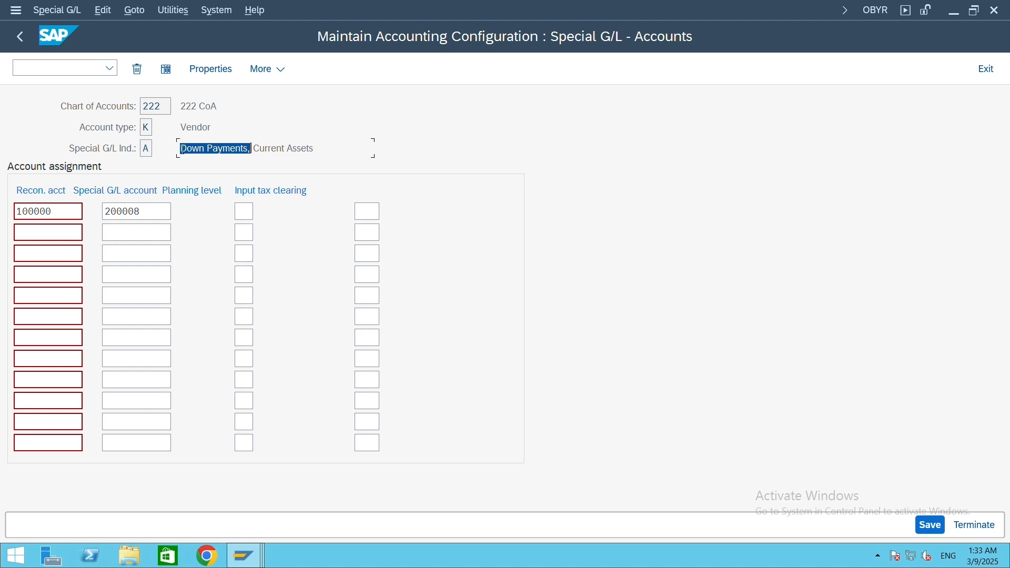
left_click(182, 149)
left_click_drag(180, 148, 252, 146)
left_click(197, 148)
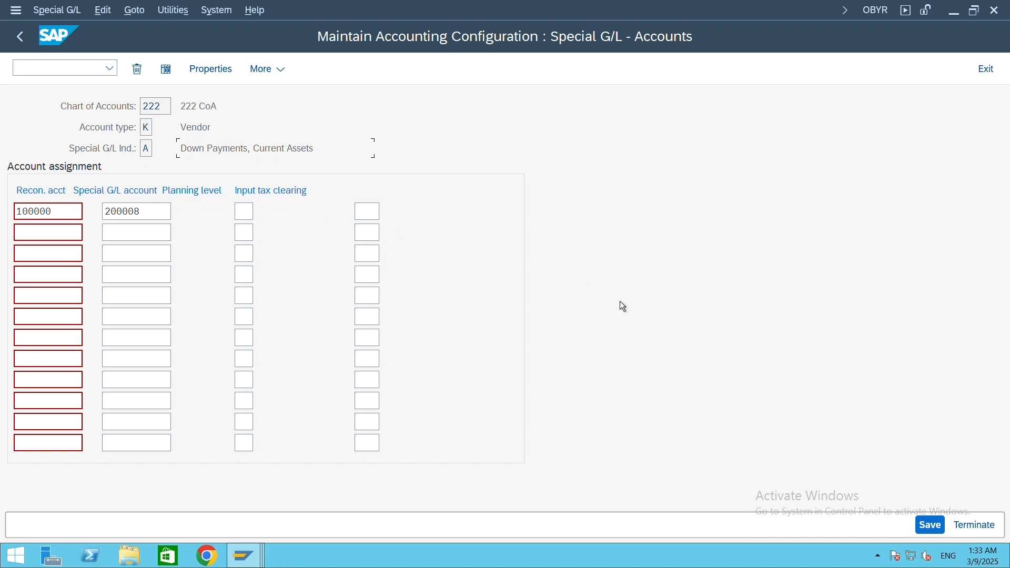
left_click(929, 527)
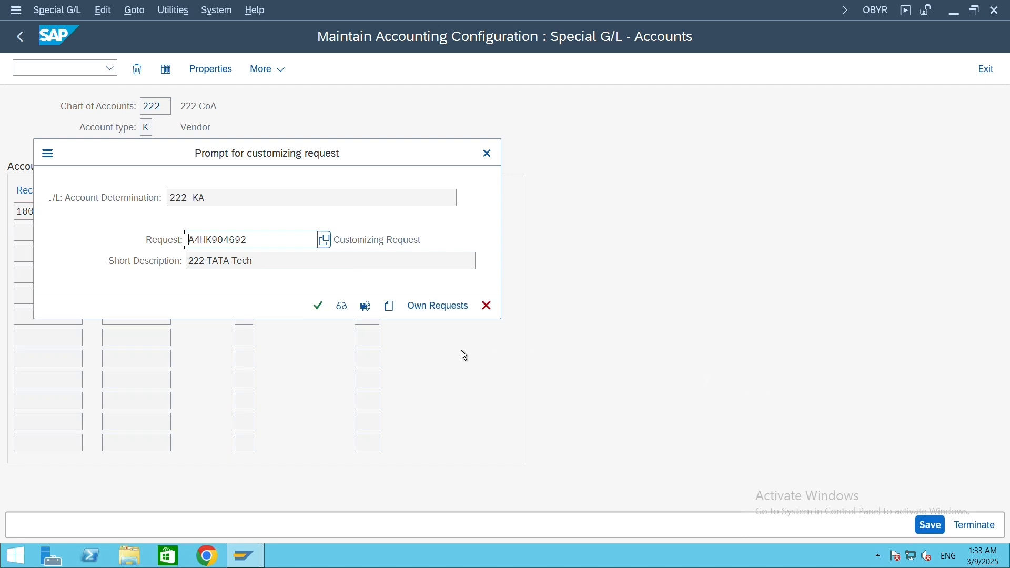
left_click(319, 306)
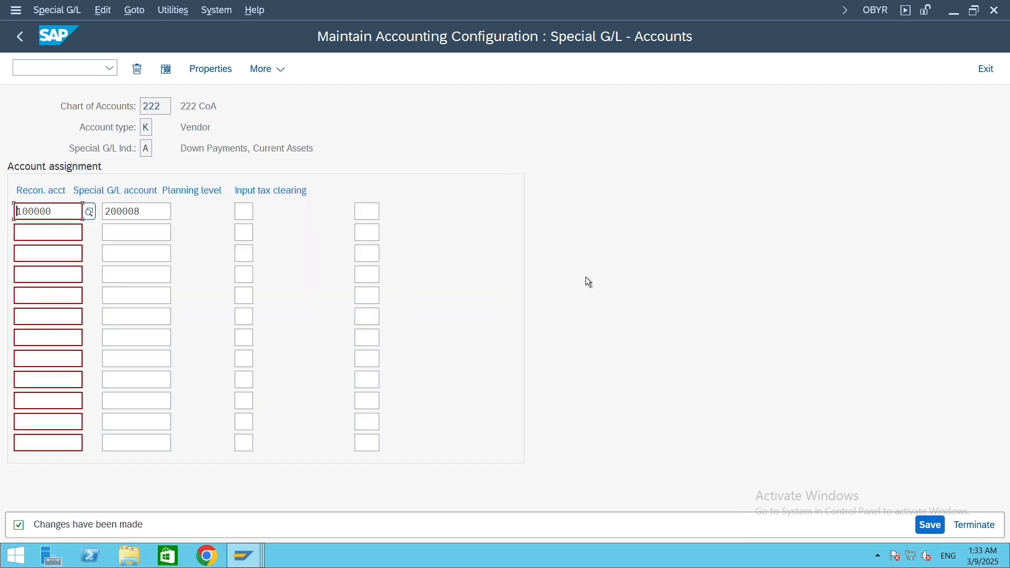
- Review the properties of vendor Down Payments, Current Assets, including the target special G/L indicator, save them, and return to the special G/L list
left_click(221, 71)
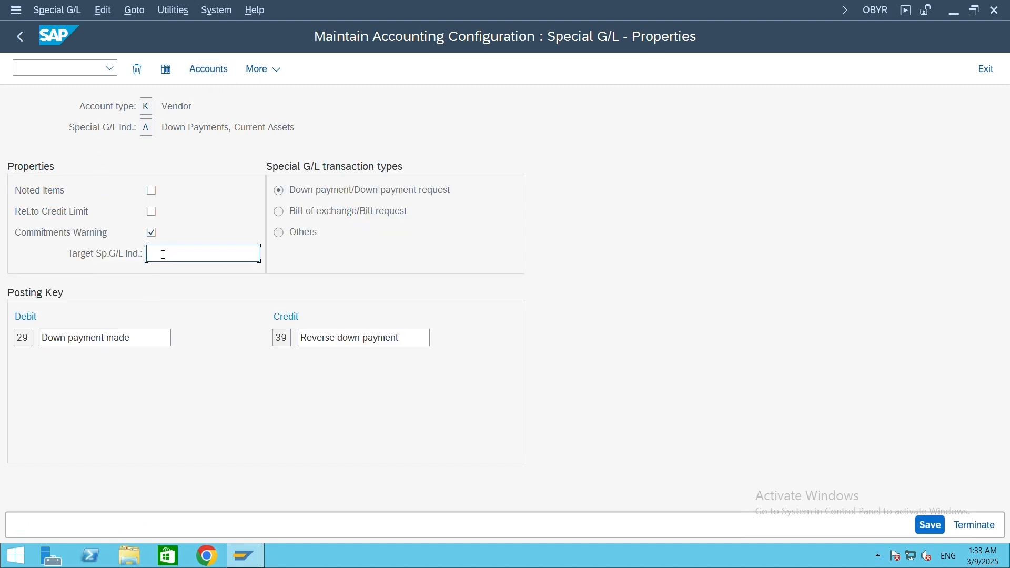
double_click(146, 129)
left_click(177, 255)
left_click(935, 528)
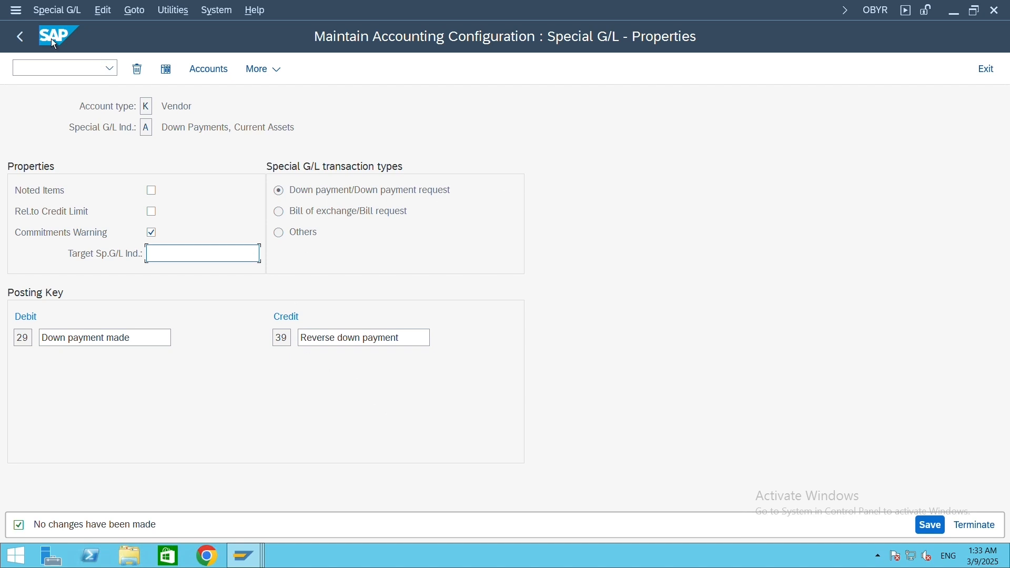
left_click(26, 38)
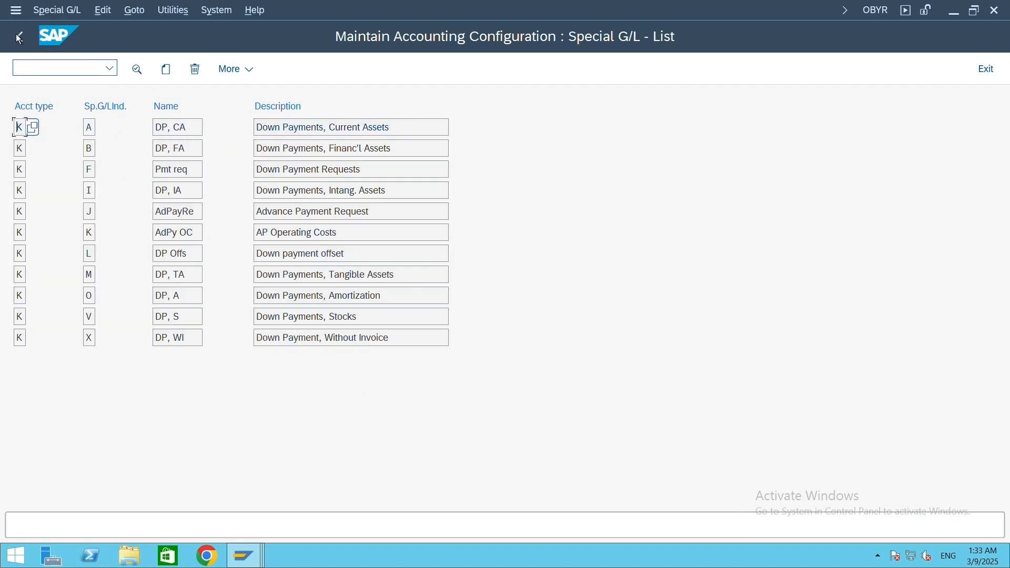
- Leave the special G/L list, collapse the Financial Accounting branches of the IMG, and return to SAP Easy Access
left_click(21, 38)
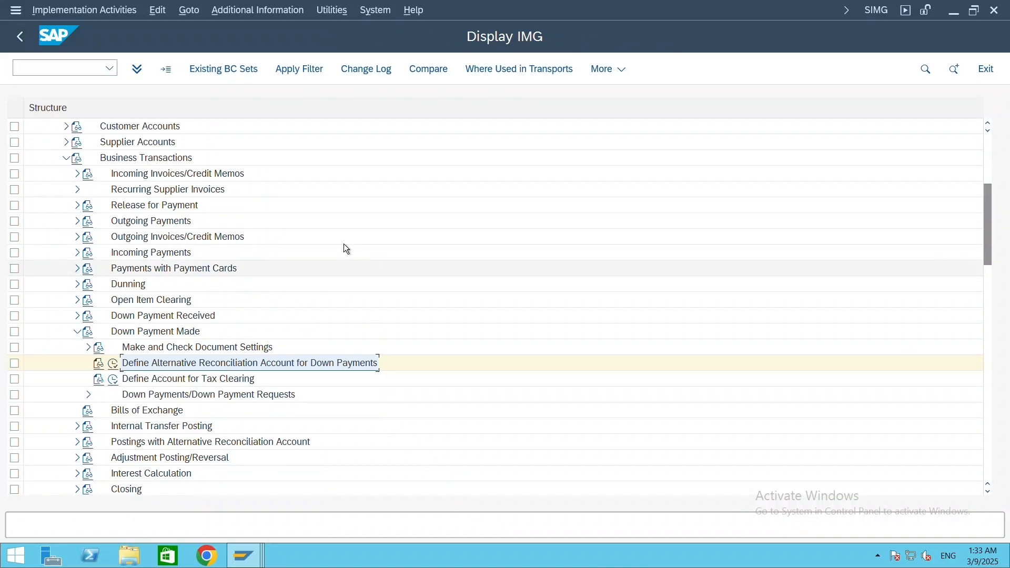
left_click(87, 347)
left_click(88, 237)
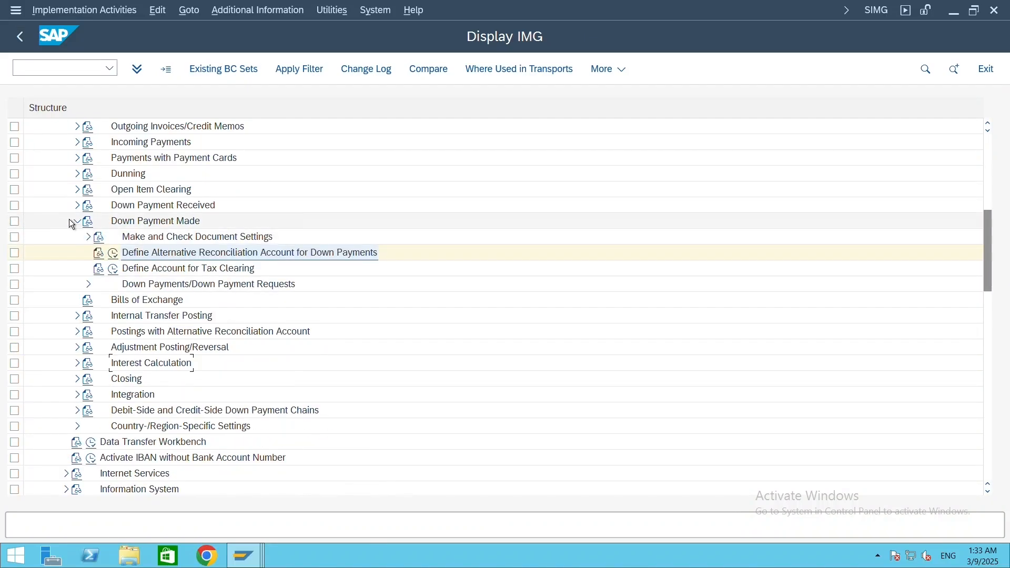
left_click(77, 221)
scroll(114, 289, "up", 4)
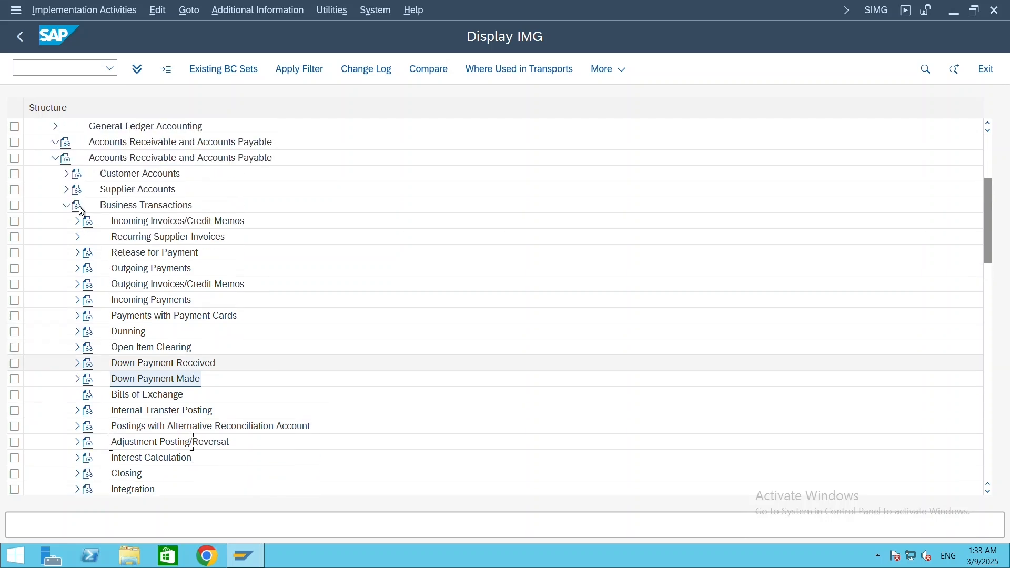
left_click(54, 175)
scroll(67, 194, "up", 3)
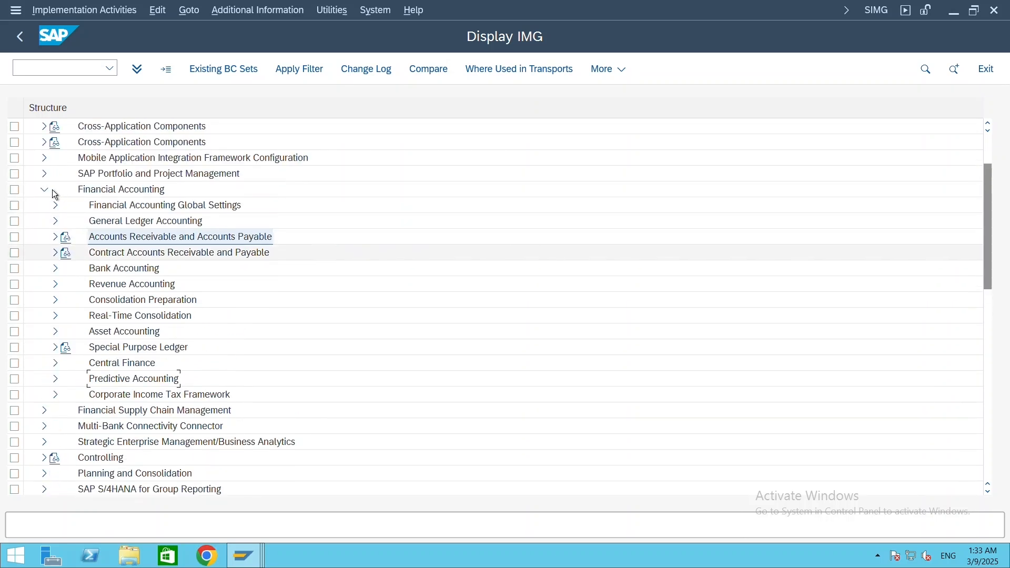
left_click(46, 238)
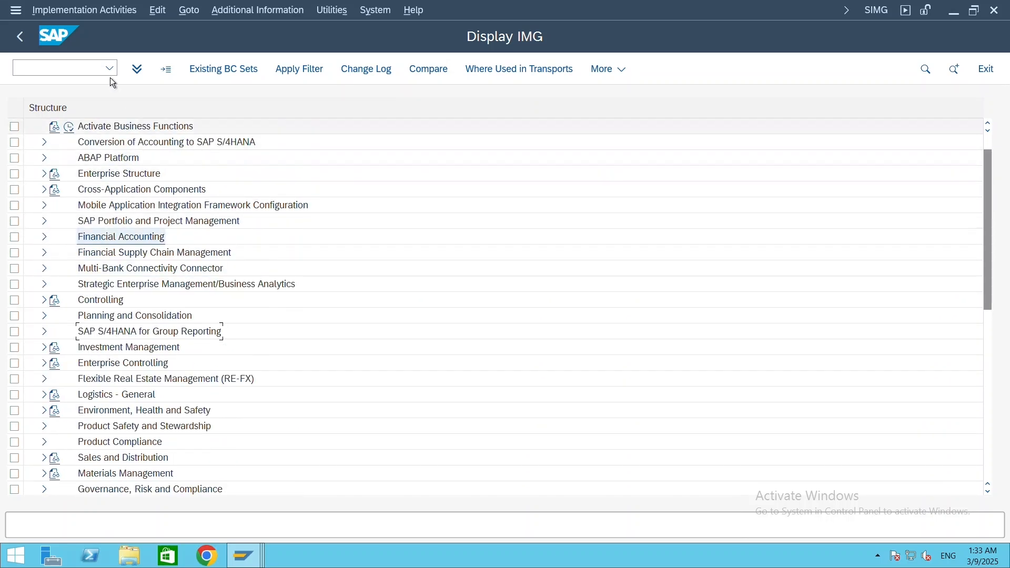
left_click(18, 42)
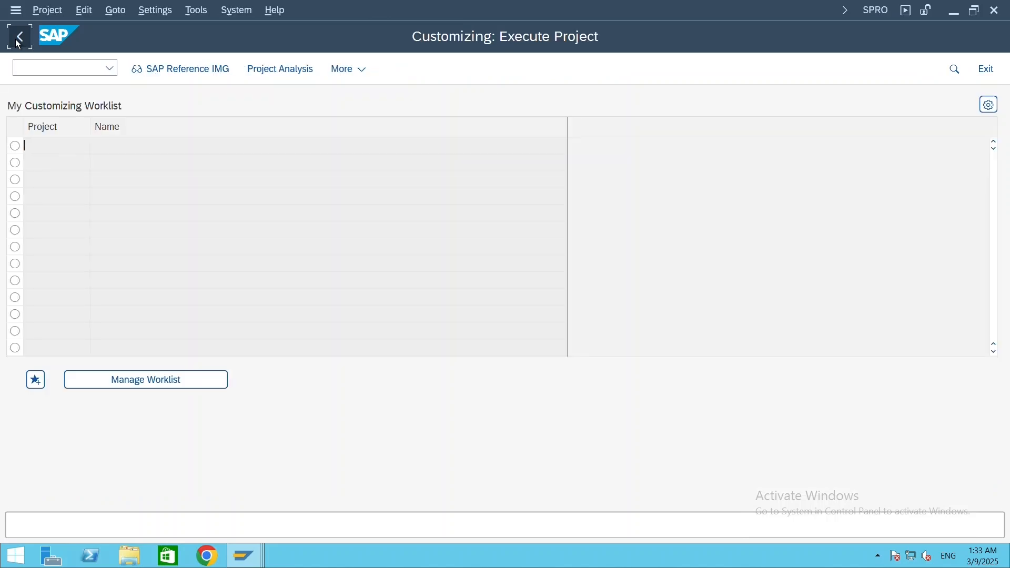
left_click(18, 42)
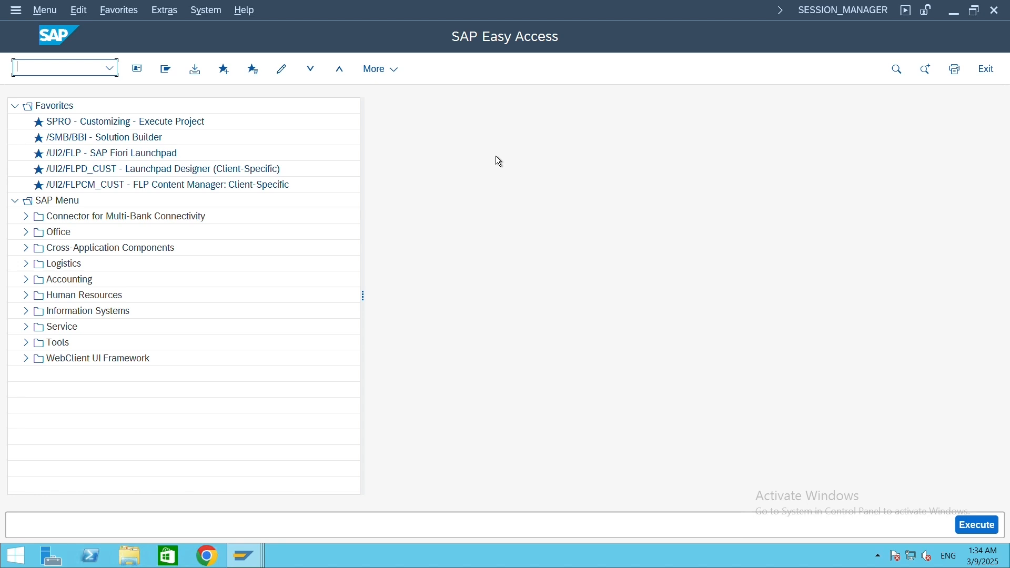
- Expand the Accounting structure down to the Down Payment transactions under Accounts Receivable document entry
left_click(24, 282)
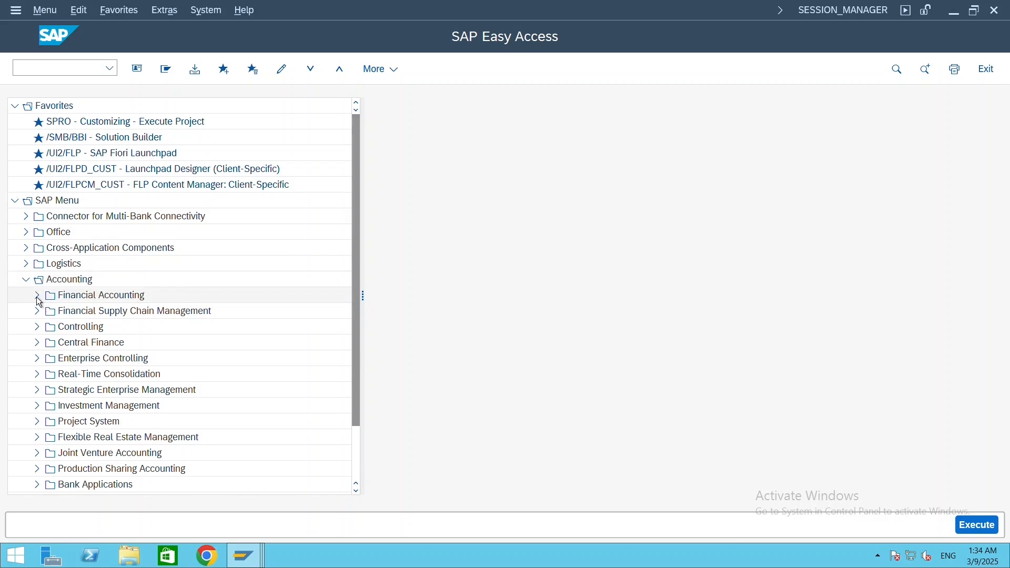
left_click(37, 298)
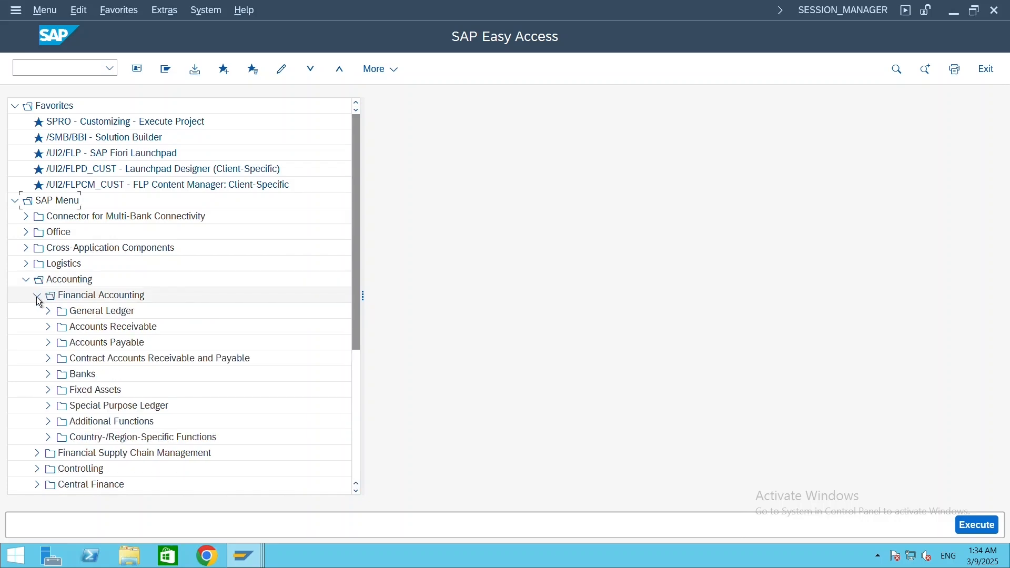
left_click(47, 331)
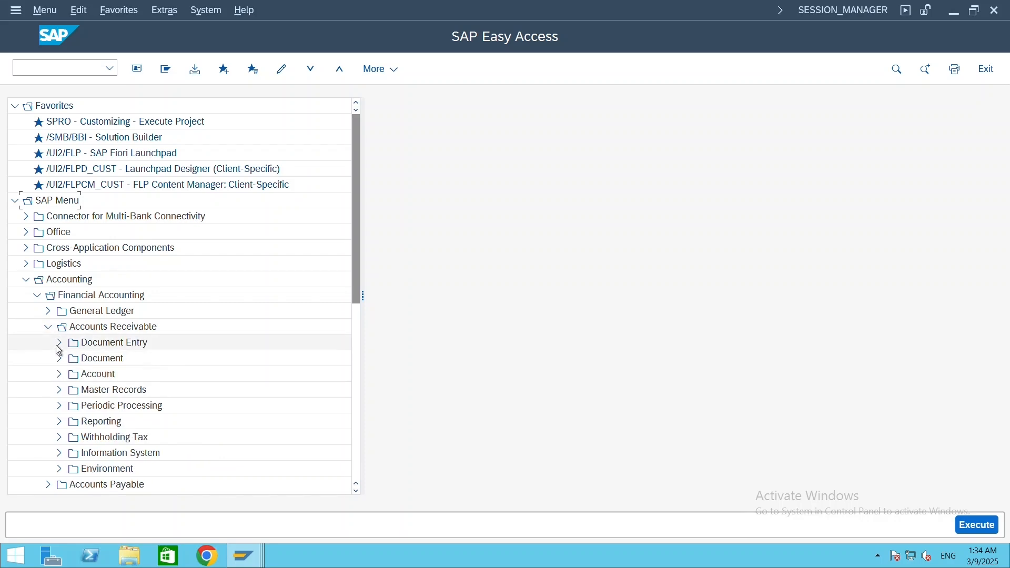
left_click(59, 343)
scroll(144, 324, "down", 2)
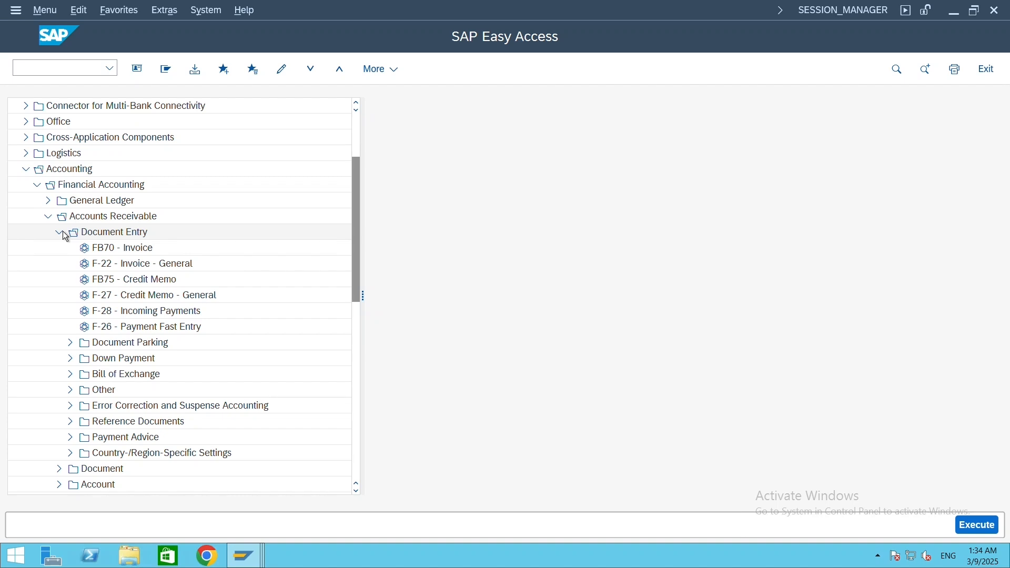
left_click(71, 359)
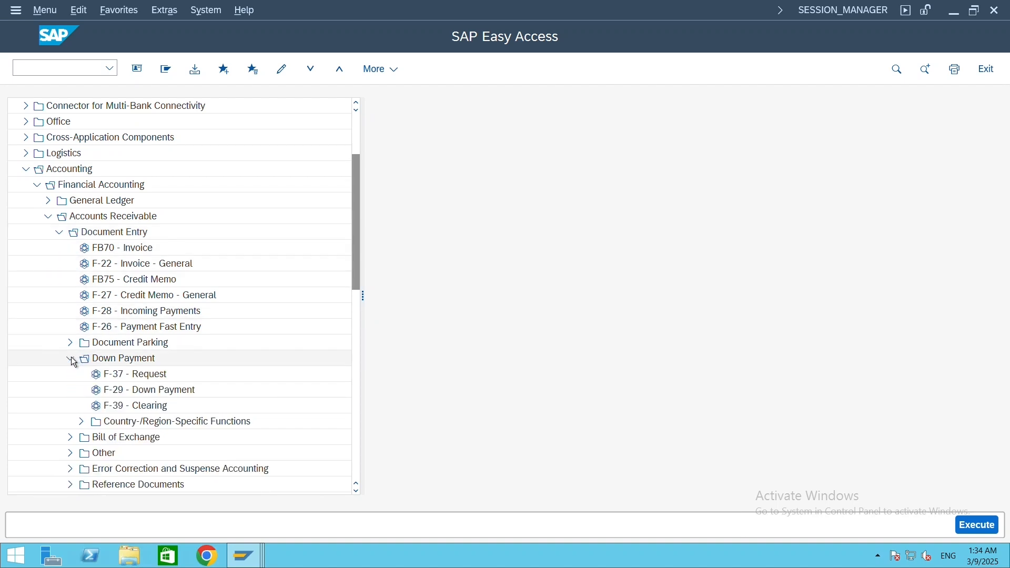
- Open the F-37 customer down payment request and set both the document date and the posting date to 03.03.2025
left_click(132, 378)
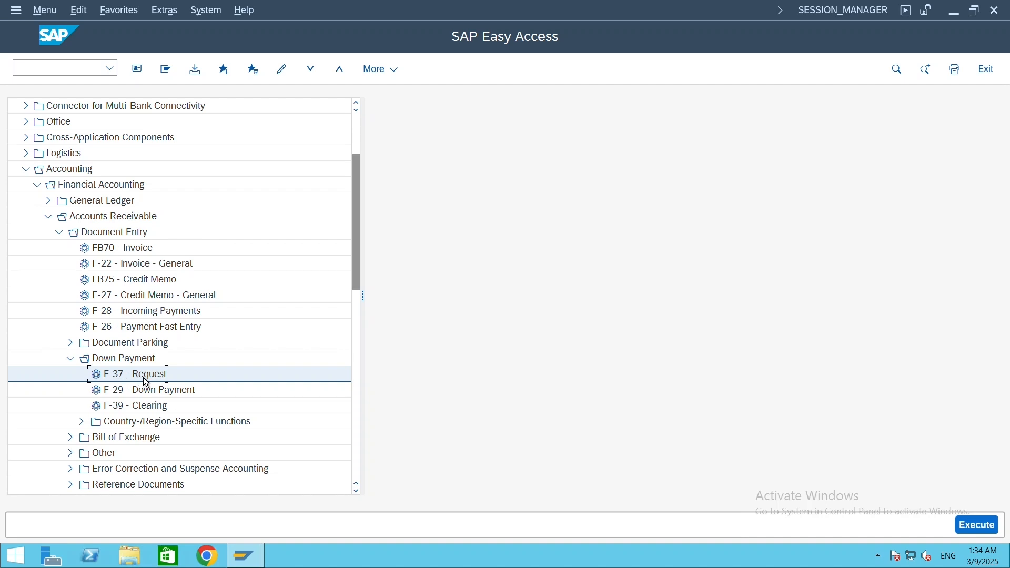
key("ctrl")
key("ctrl")
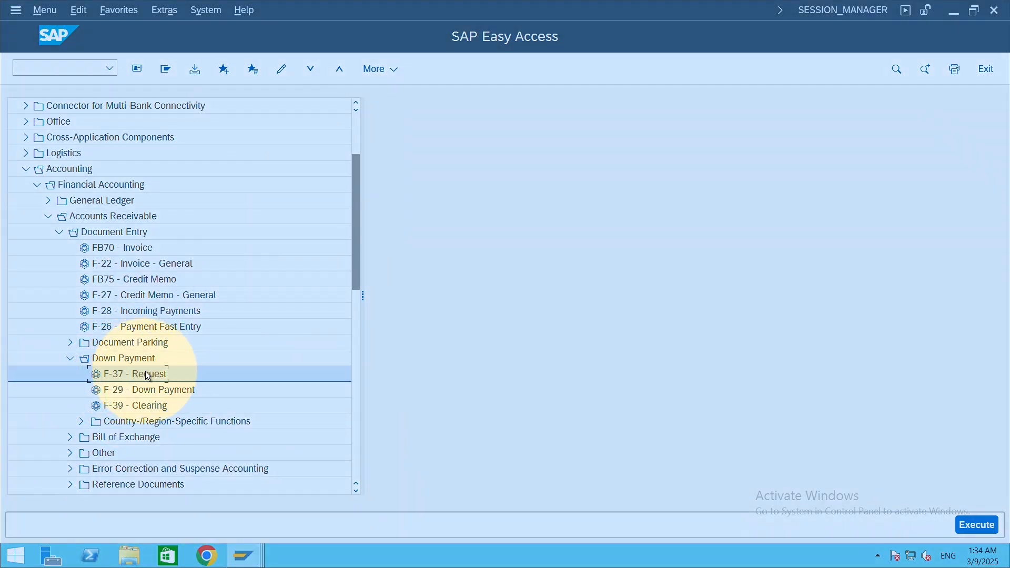
double_click(150, 374)
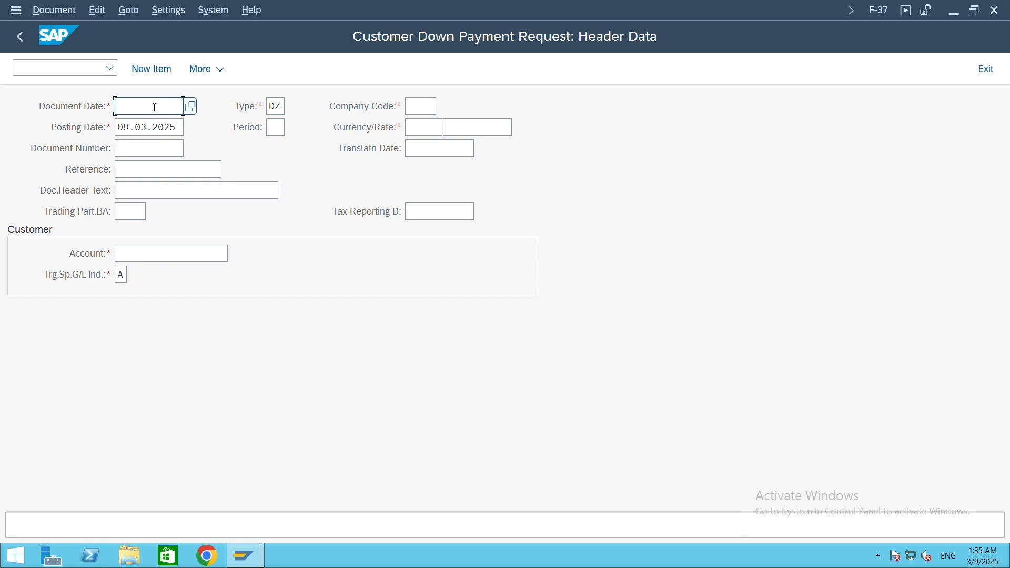
type("03.03.2")
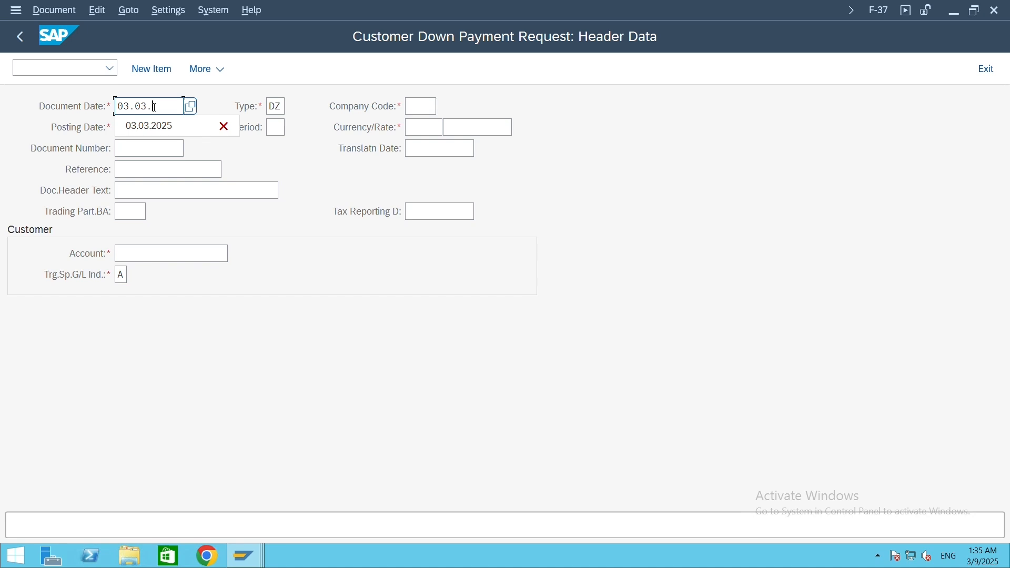
type("025")
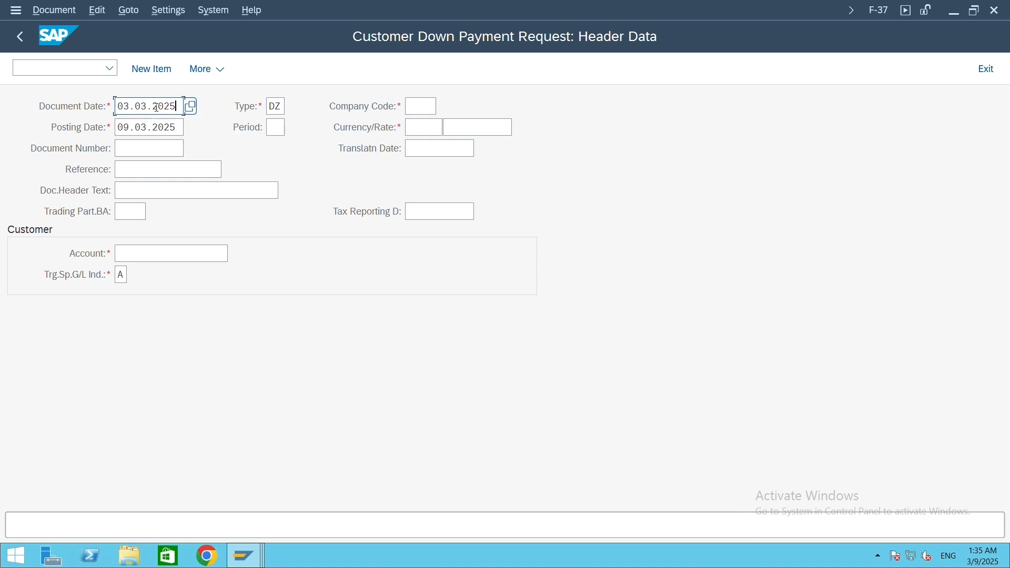
left_click_drag(178, 128, 116, 124)
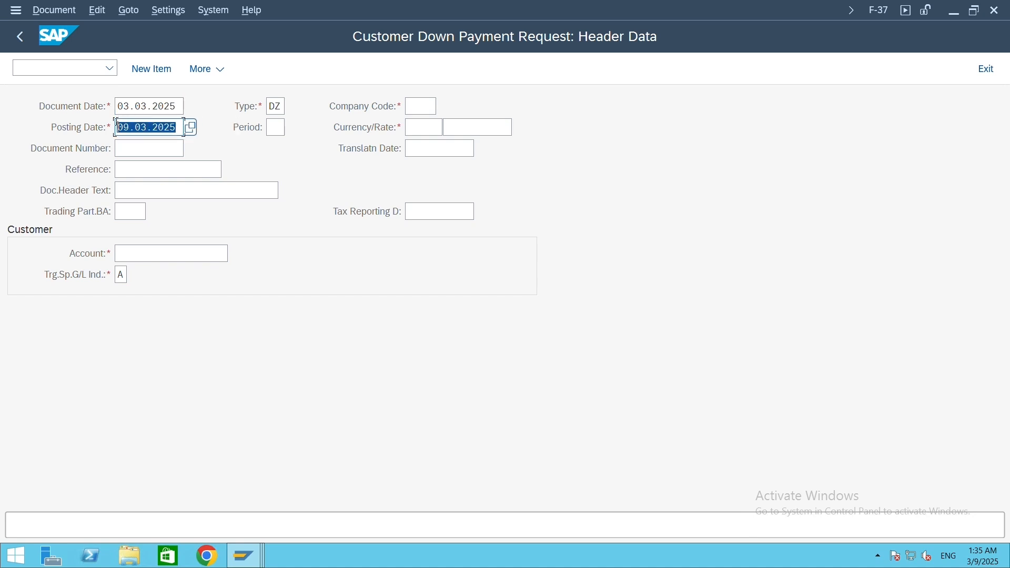
type("03.03.2025")
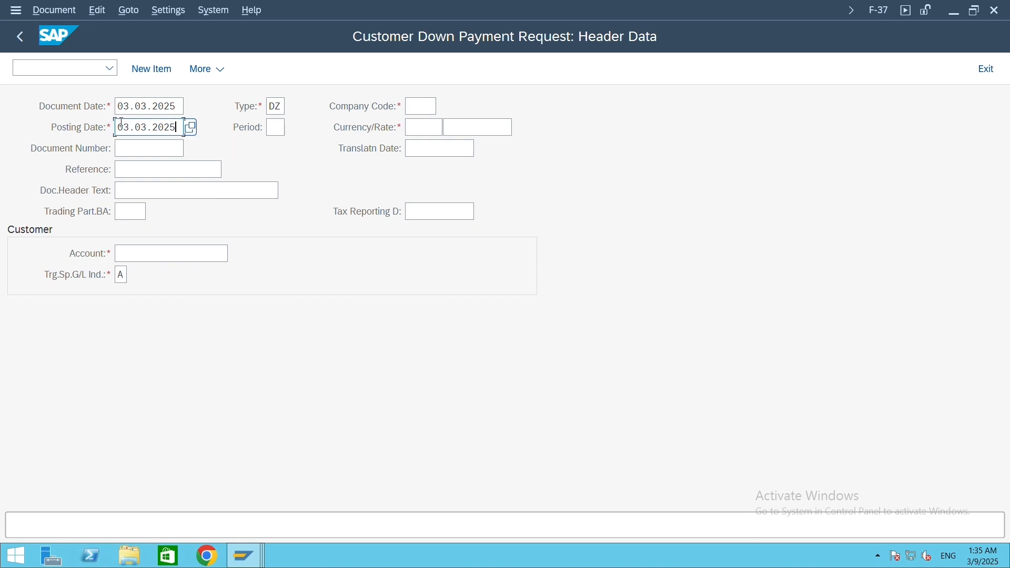
- Set the request's company code to 222 (TATA Tech) and its currency to INR
left_click(415, 108)
type("222")
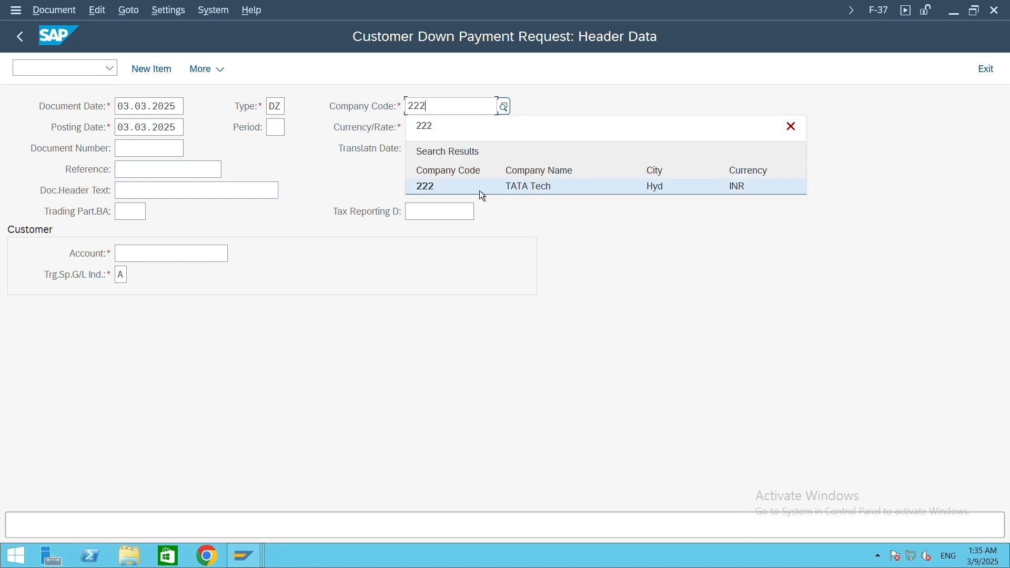
left_click(479, 189)
left_click(428, 128)
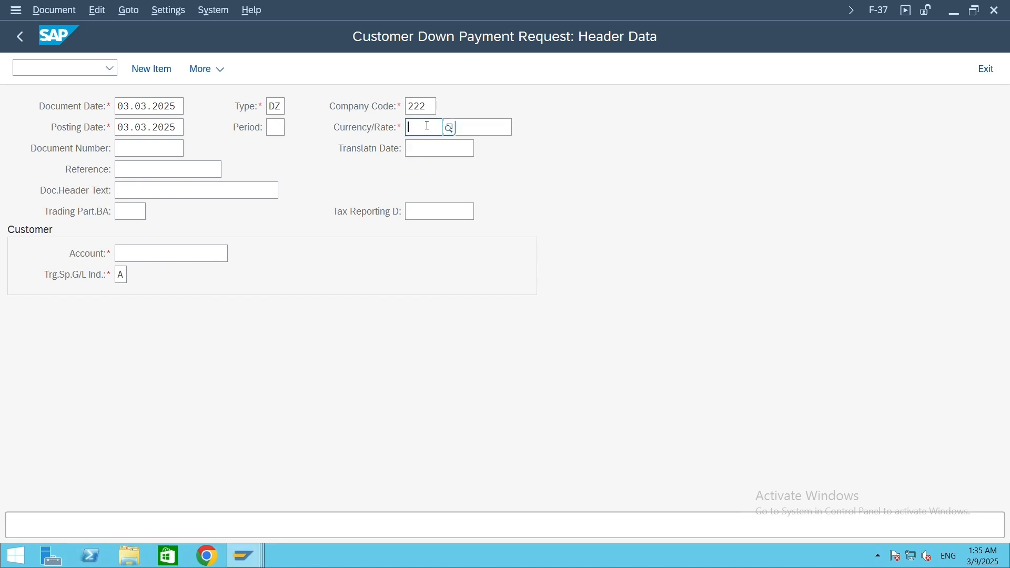
type("INR")
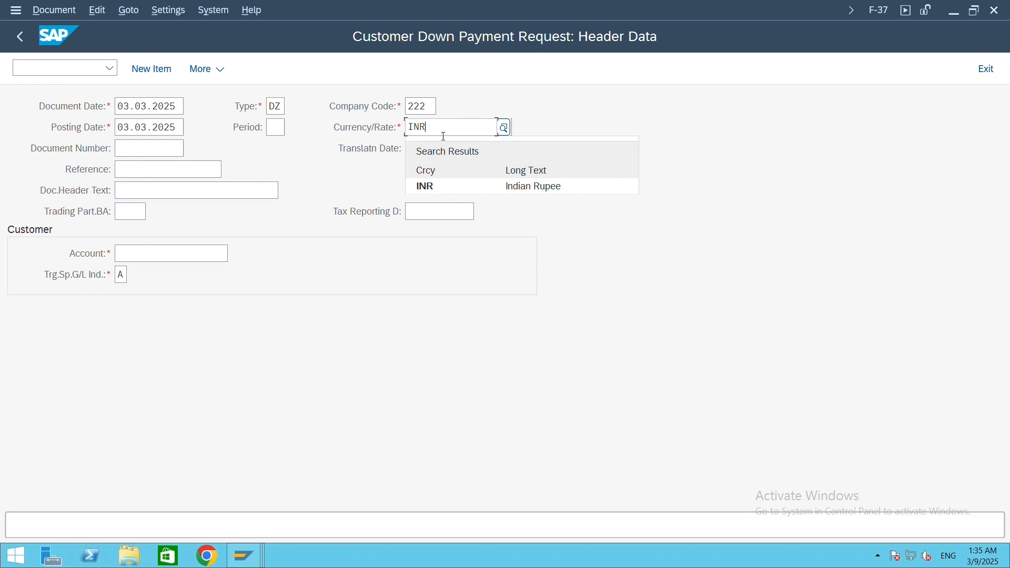
left_click(482, 190)
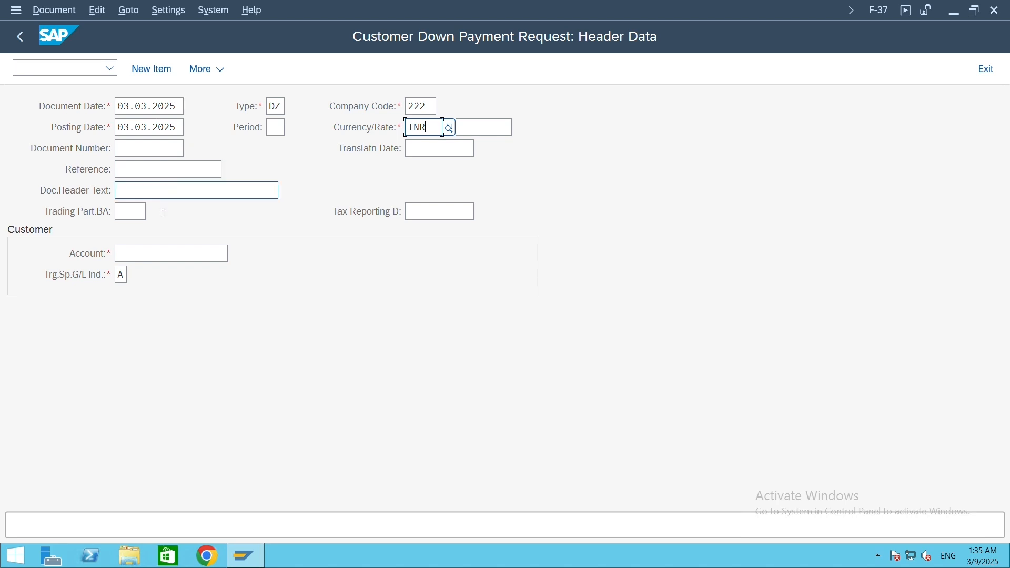
- Search for customers by company code 222 and choose 222 CUSTOMER as the customer account of the request
left_click(179, 258)
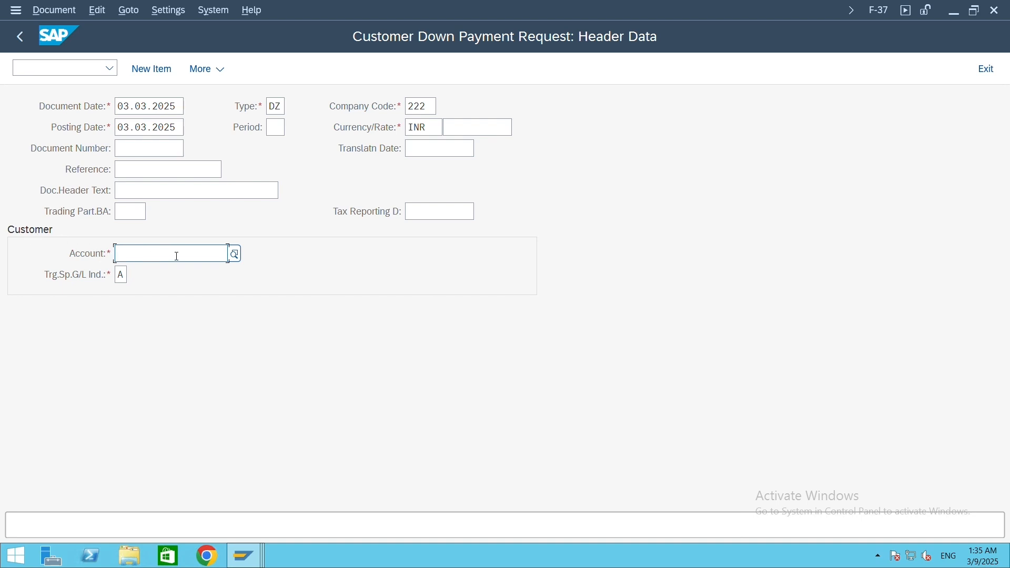
left_click(235, 254)
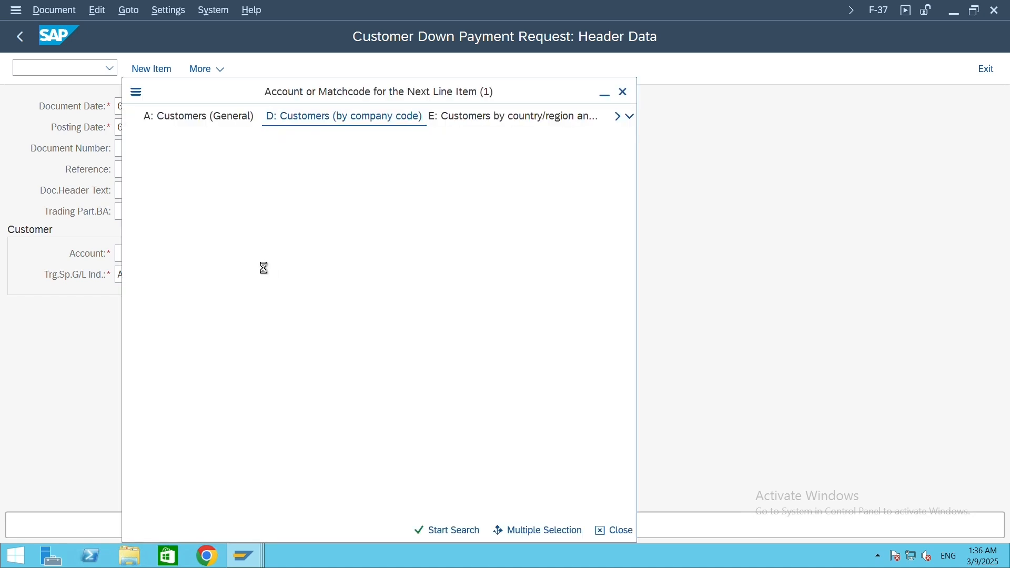
left_click(265, 292)
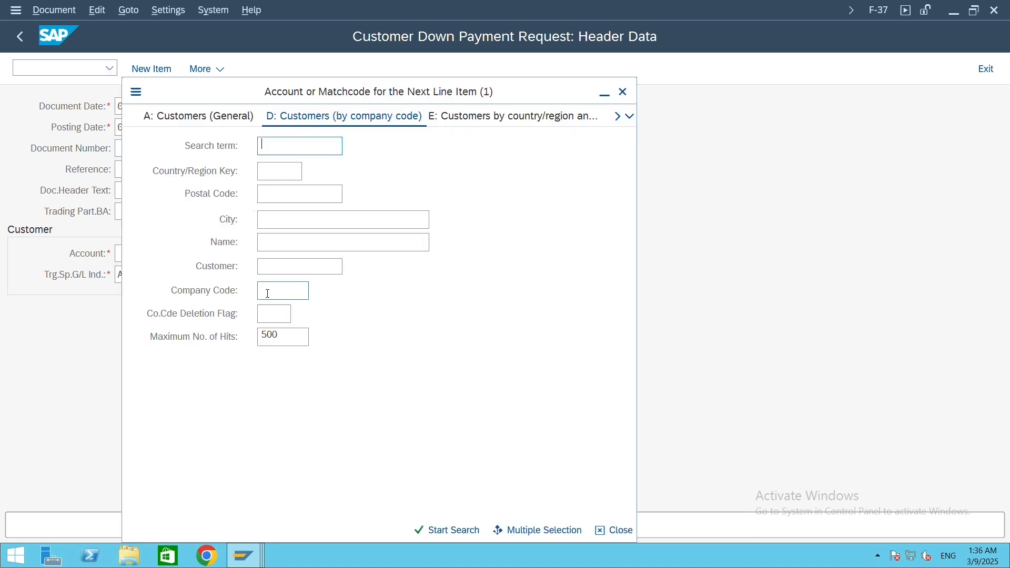
type("222")
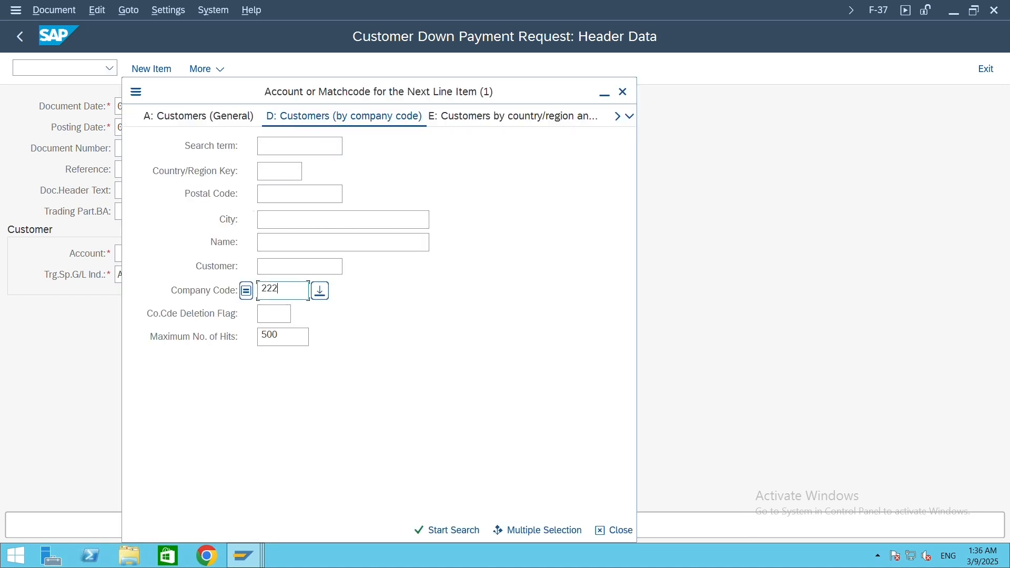
left_click(464, 532)
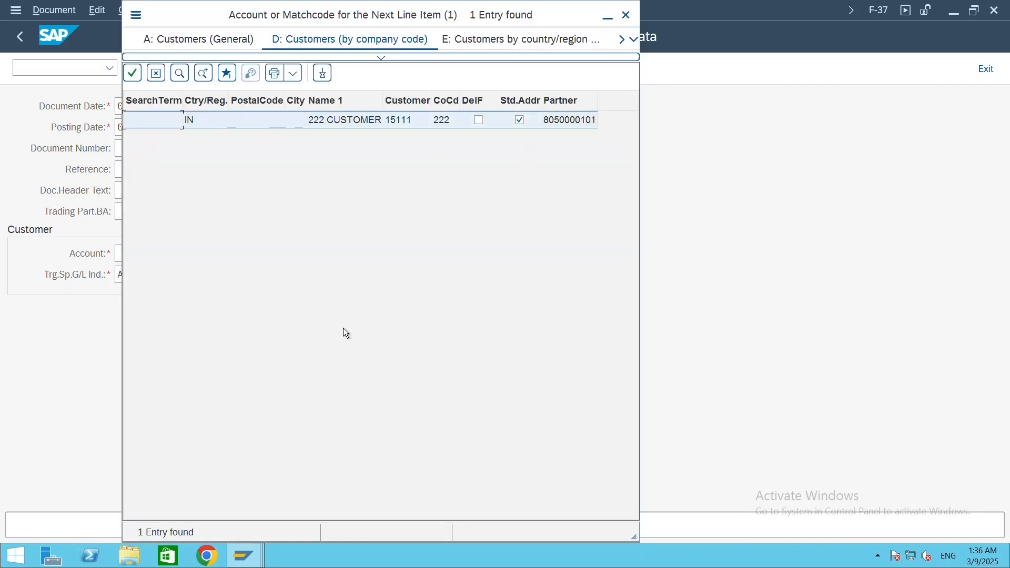
left_click(295, 122)
double_click(295, 122)
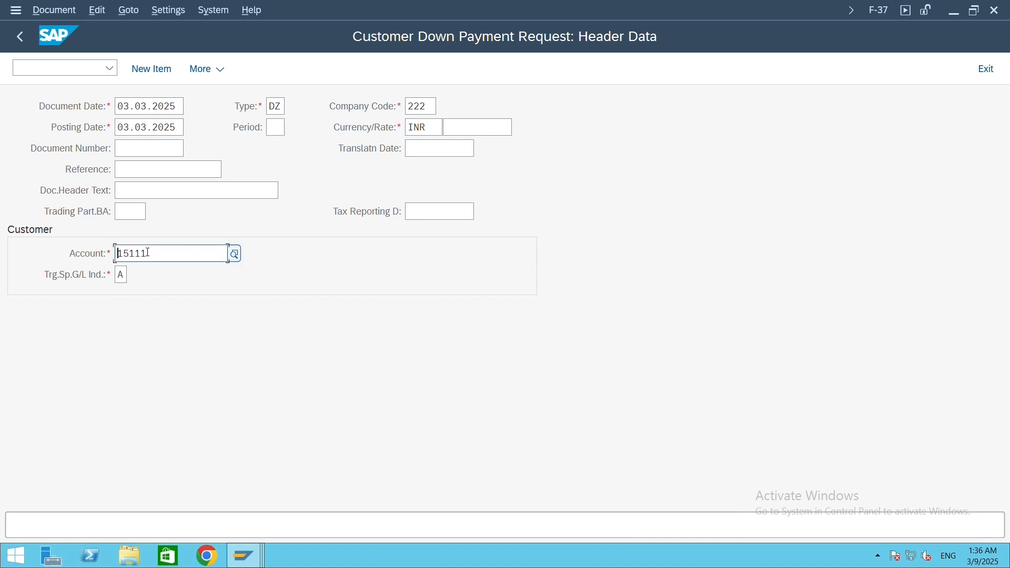
- Check the customer account and target special G/L indicator A, and go on to the new customer item
left_click_drag(149, 254, 117, 255)
left_click(125, 275)
left_click(151, 70)
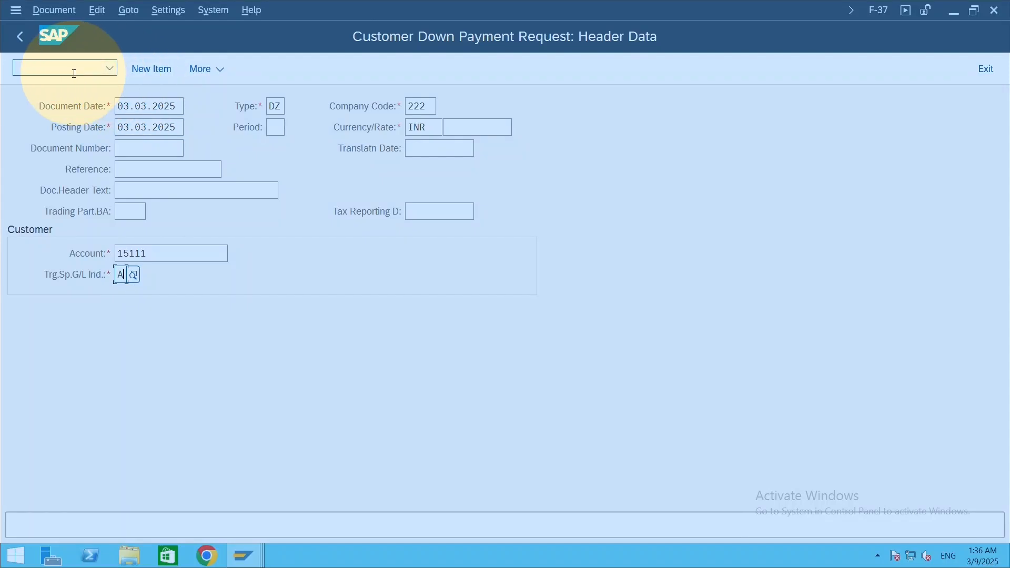
left_click(165, 72)
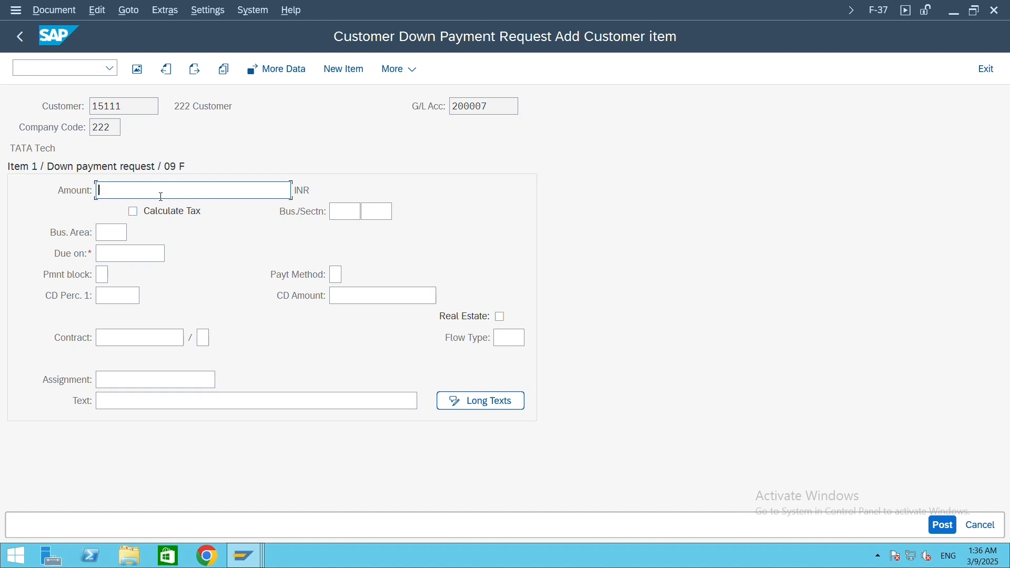
- Enter an amount of 20000 INR with due date 04.03.2025 for the down payment request item, accepting the due date warning
type("20000")
left_click(119, 260)
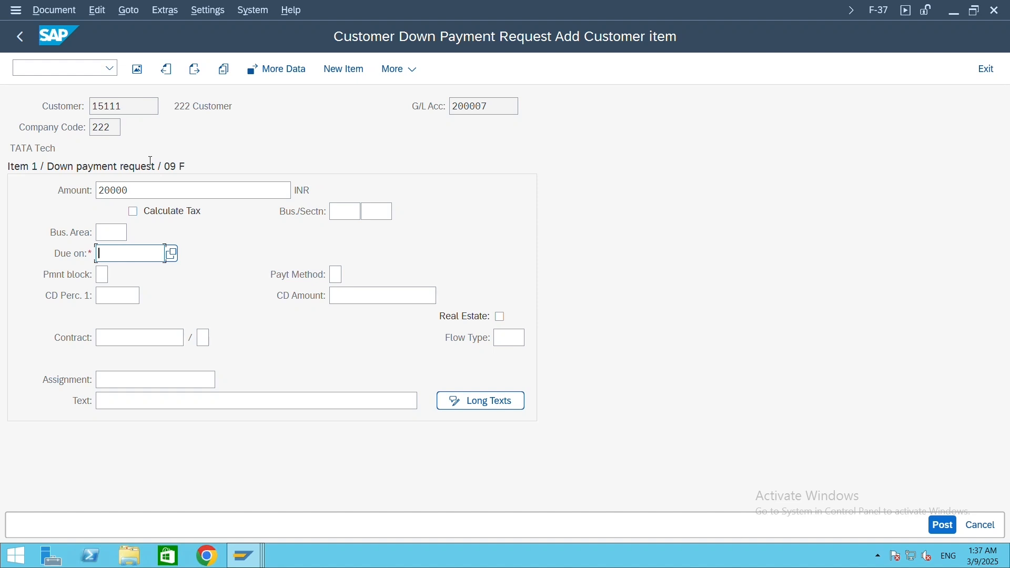
type("04.03.205")
key("BackSpace")
type("25")
key("Return")
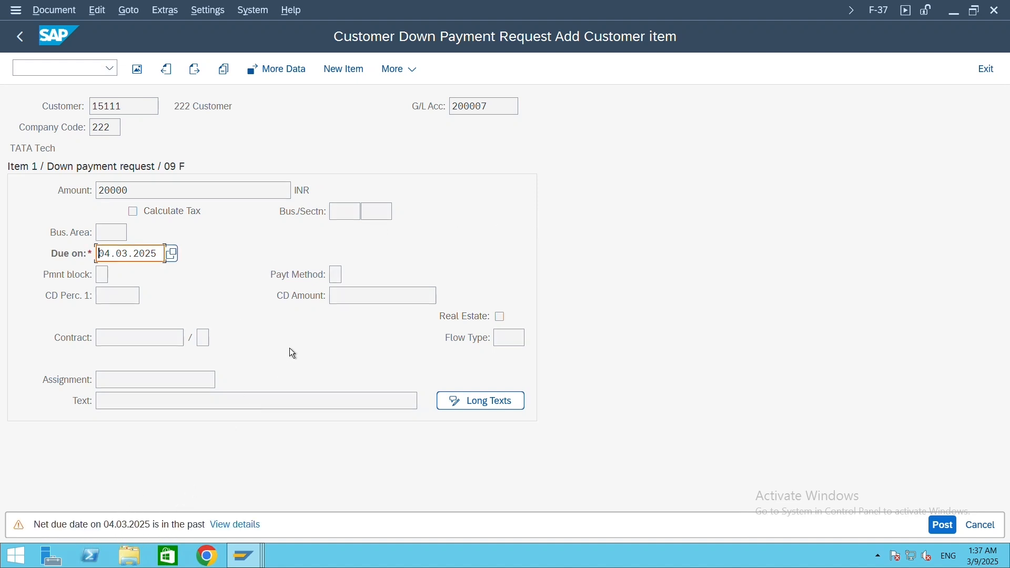
key("Return")
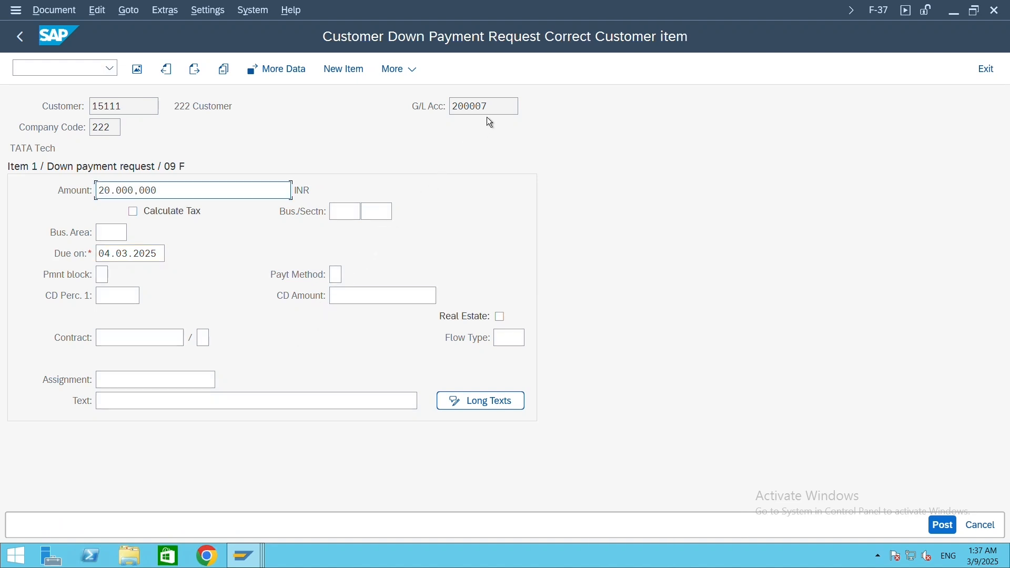
- Look up the description of the G/L account assigned to the down payment request item
left_click(466, 109)
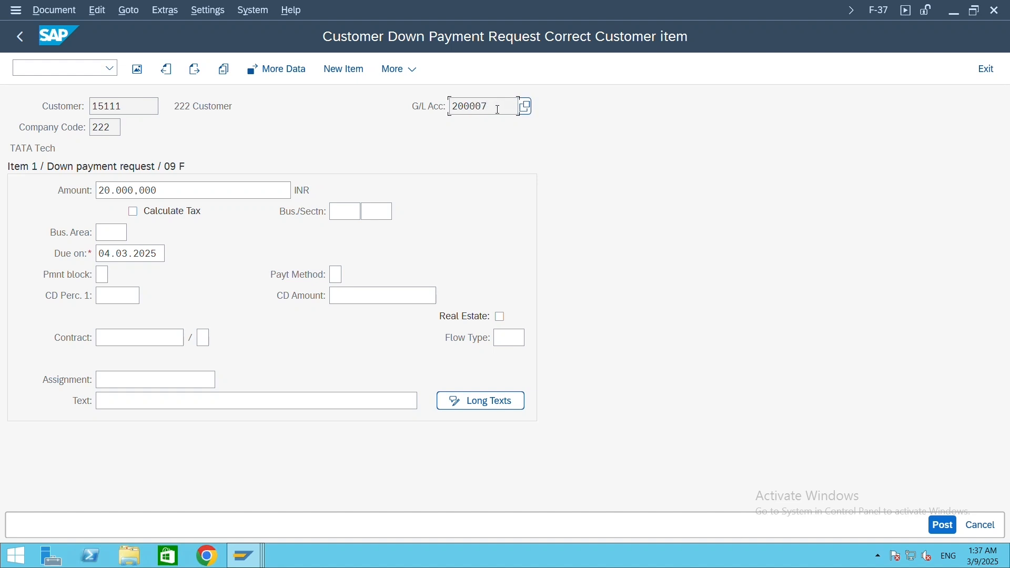
left_click(525, 108)
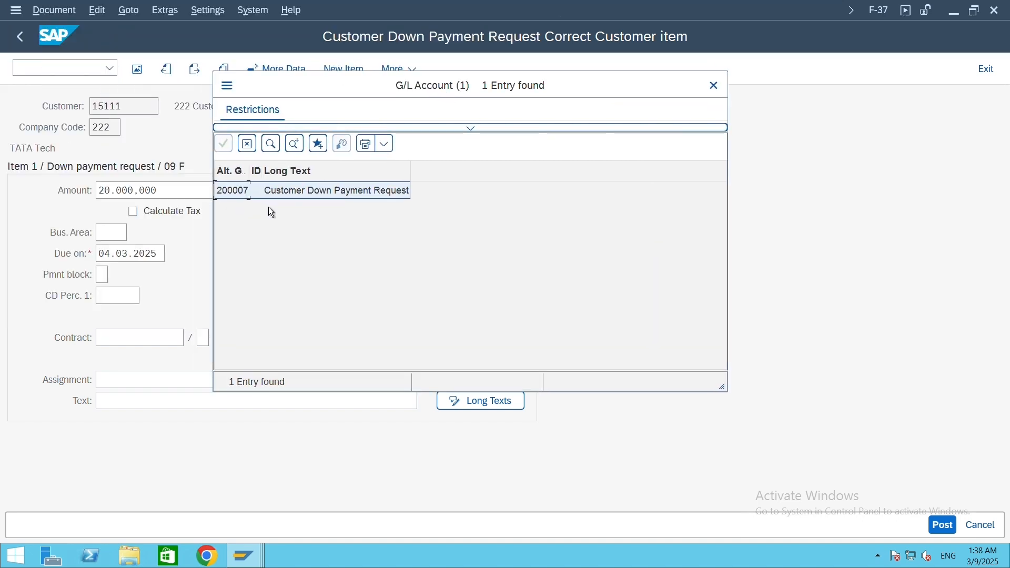
left_click(713, 85)
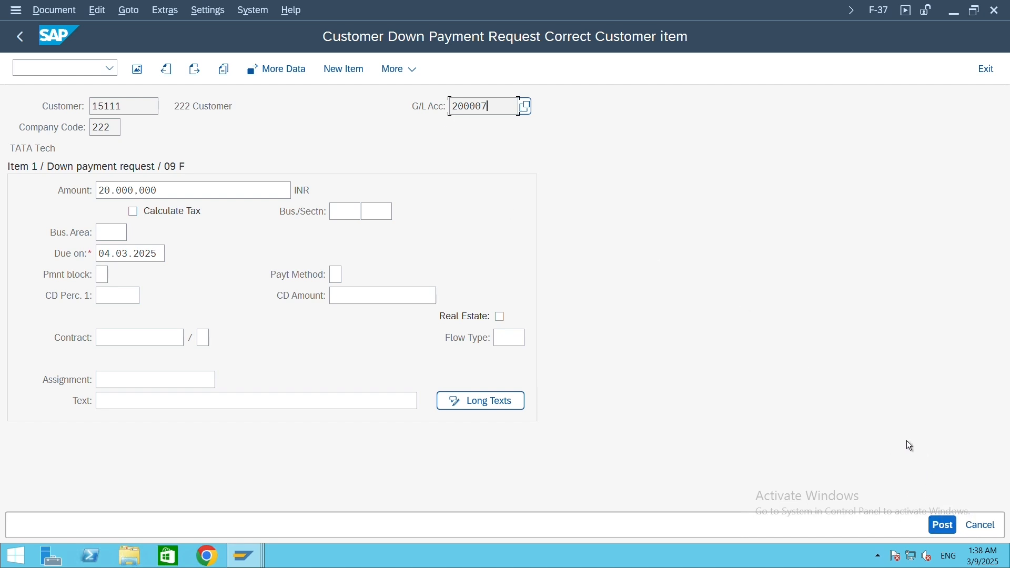
- Post the customer down payment request, accepting the net due date warning
key("ctrl")
key("ctrl")
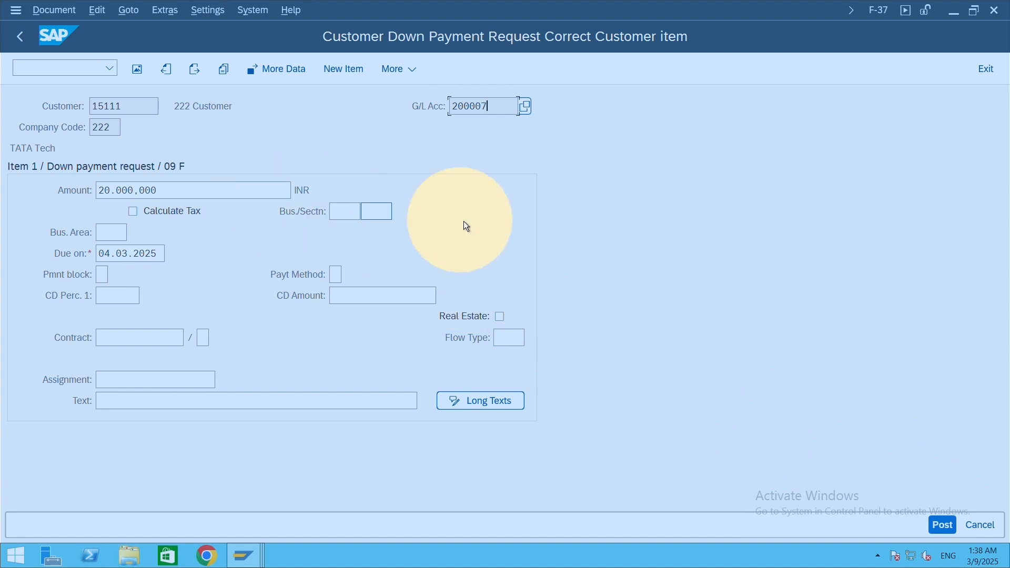
left_click(936, 531)
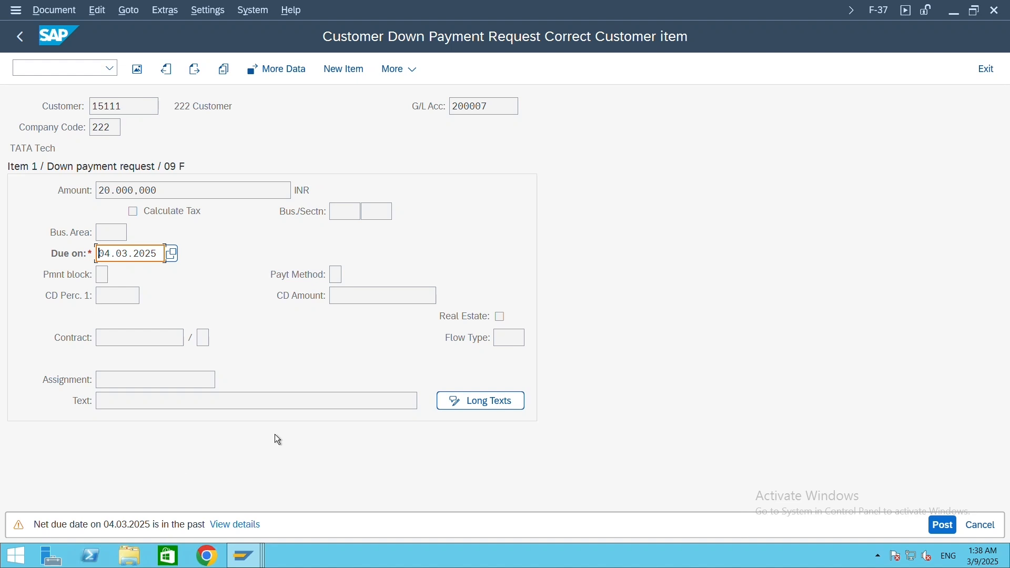
key("Return")
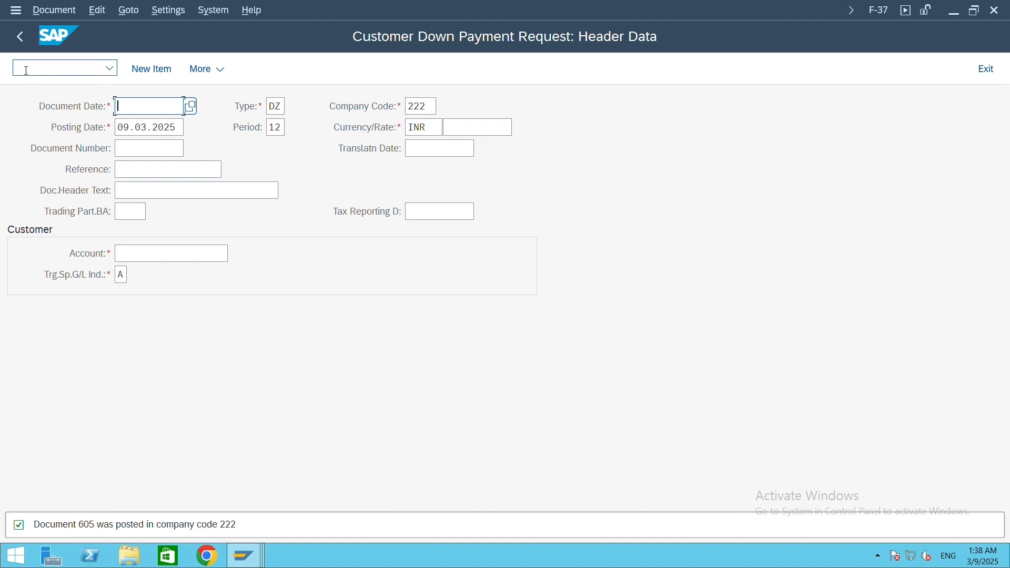
- Switch to the session with the business partner record and start transaction FBL5N there in place of it
mouse_move(255, 562)
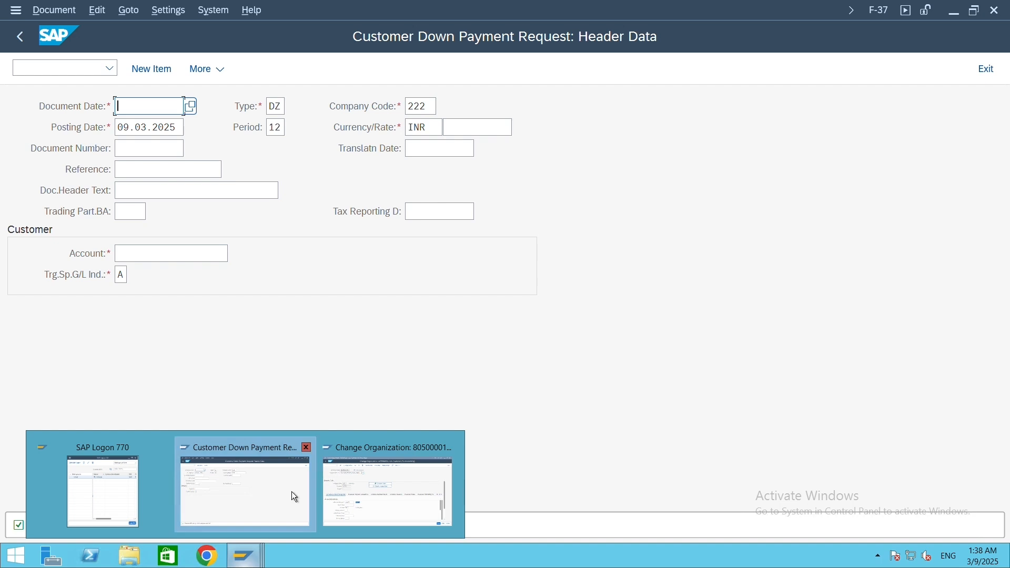
left_click(395, 491)
left_click(72, 67)
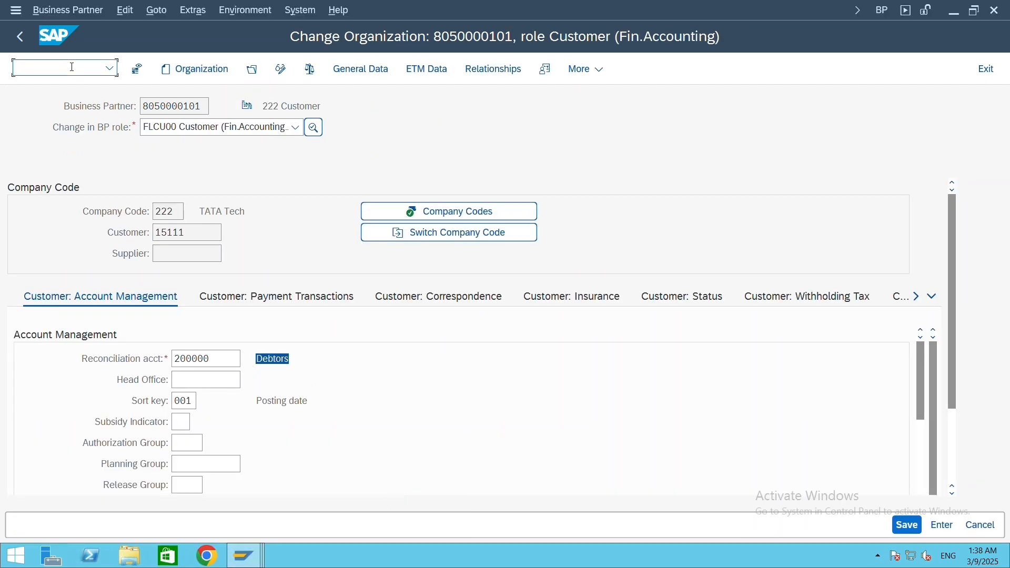
type("/b")
key("BackSpace")
type("nfbl5n")
key("Return")
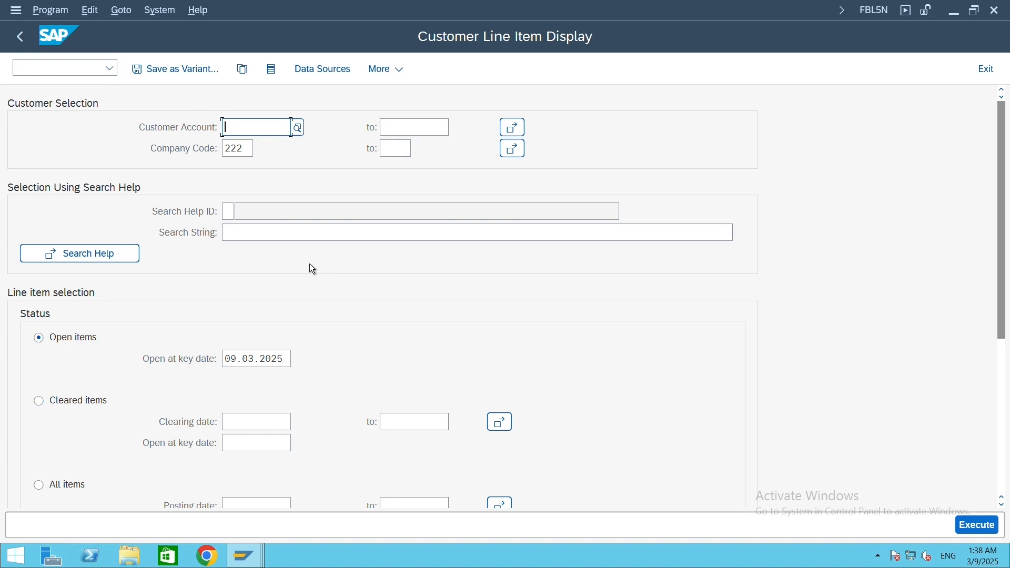
- Choose 222 CUSTOMER as the customer account for the line item display by searching in company code 222
left_click(296, 131)
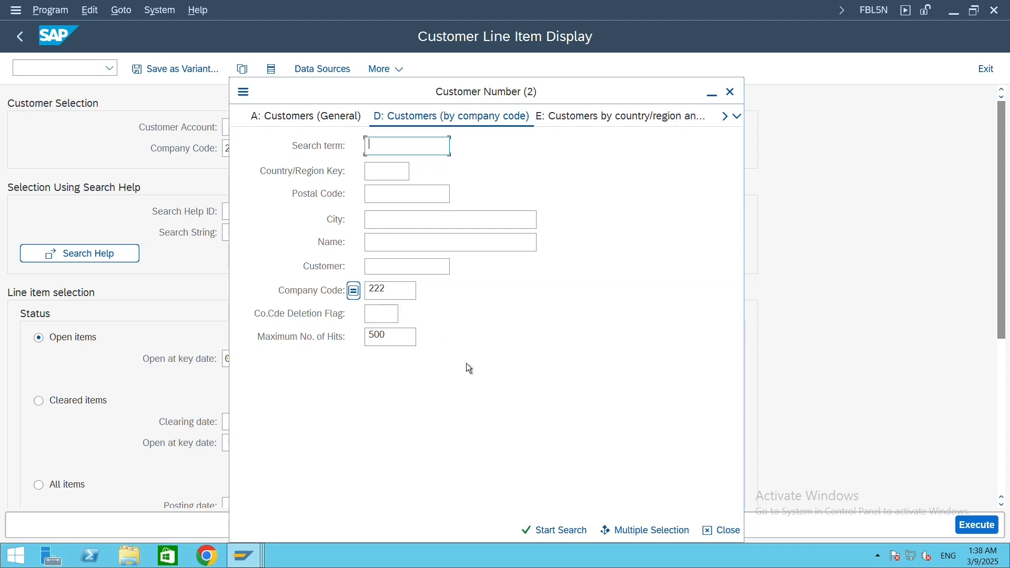
left_click(567, 531)
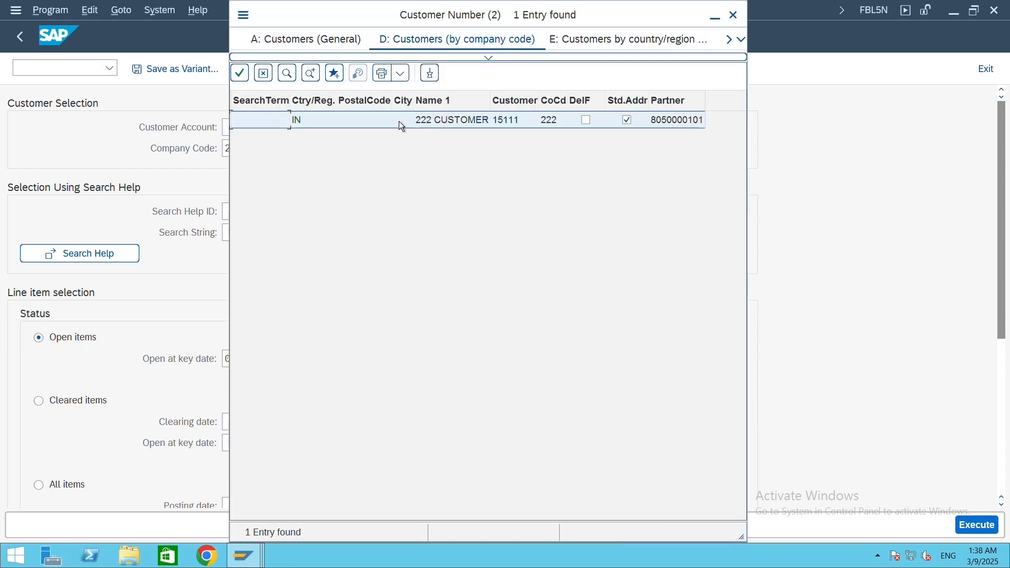
double_click(367, 127)
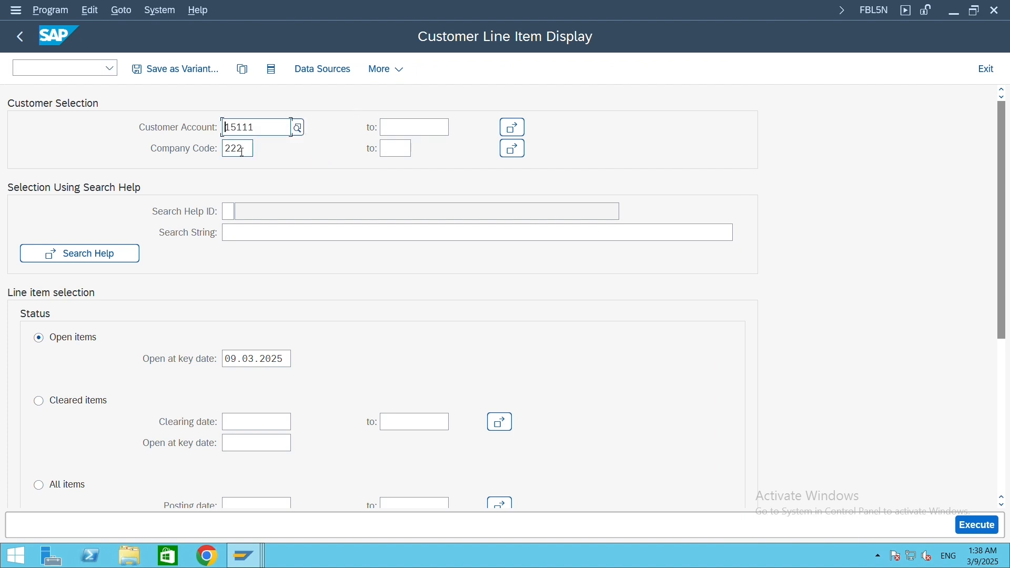
left_click_drag(248, 152, 207, 148)
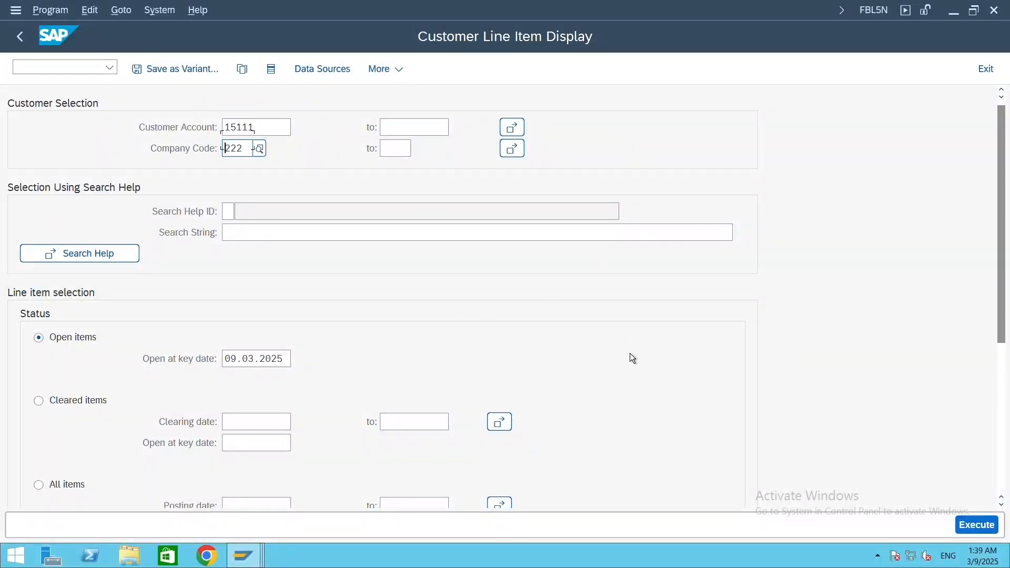
- Display all line items of the selected customer, including noted items, and inspect the due date status of the down payment request
scroll(630, 352, "down", 3)
left_click(38, 432)
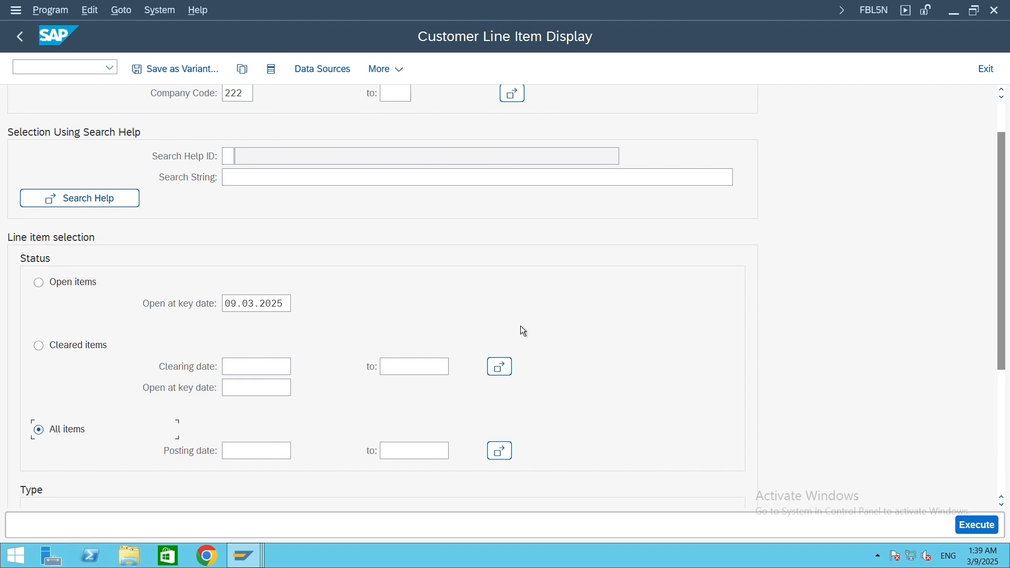
scroll(523, 331, "down", 6)
scroll(521, 327, "down", 3)
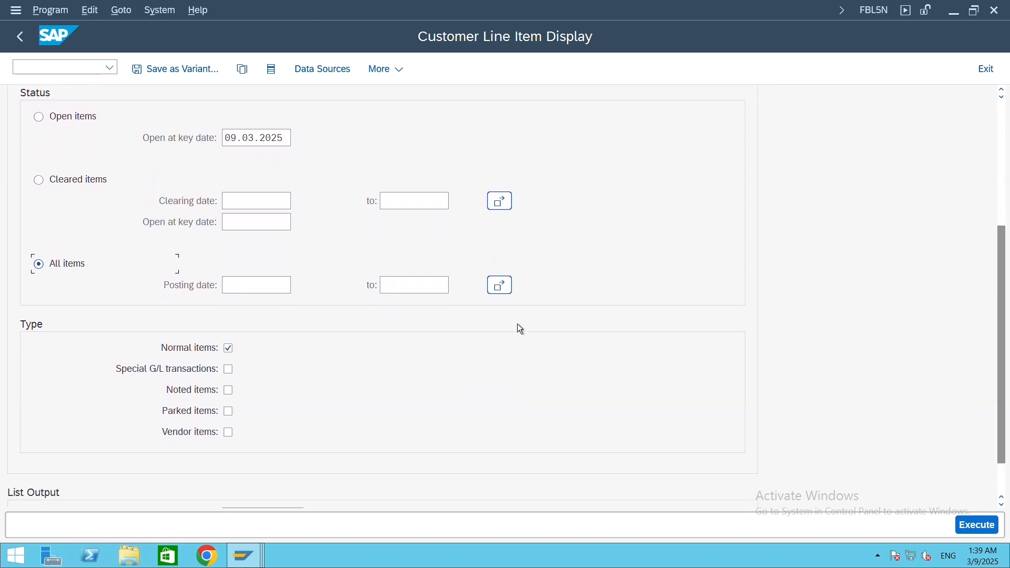
left_click(230, 394)
left_click(977, 526)
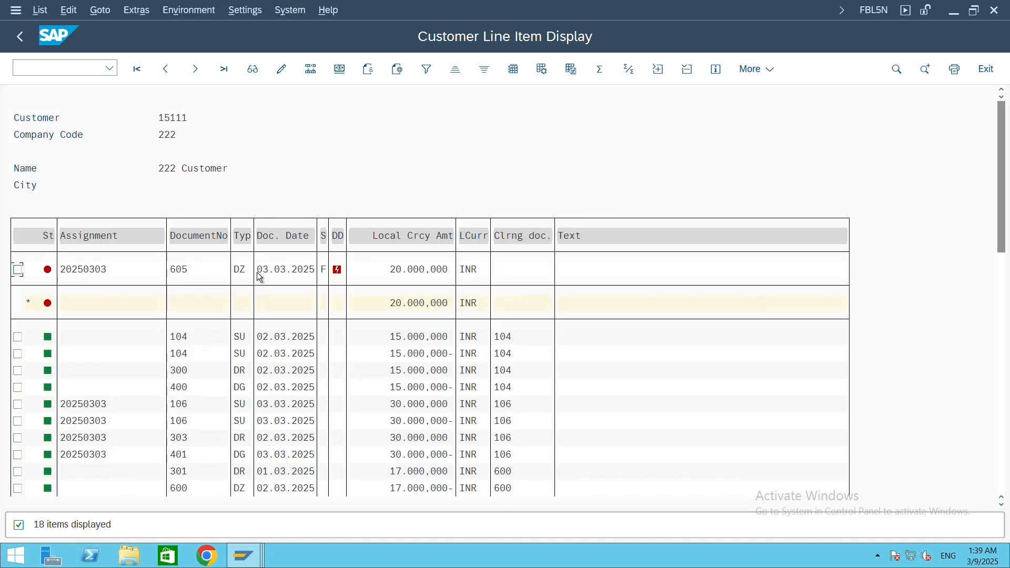
left_click(340, 271)
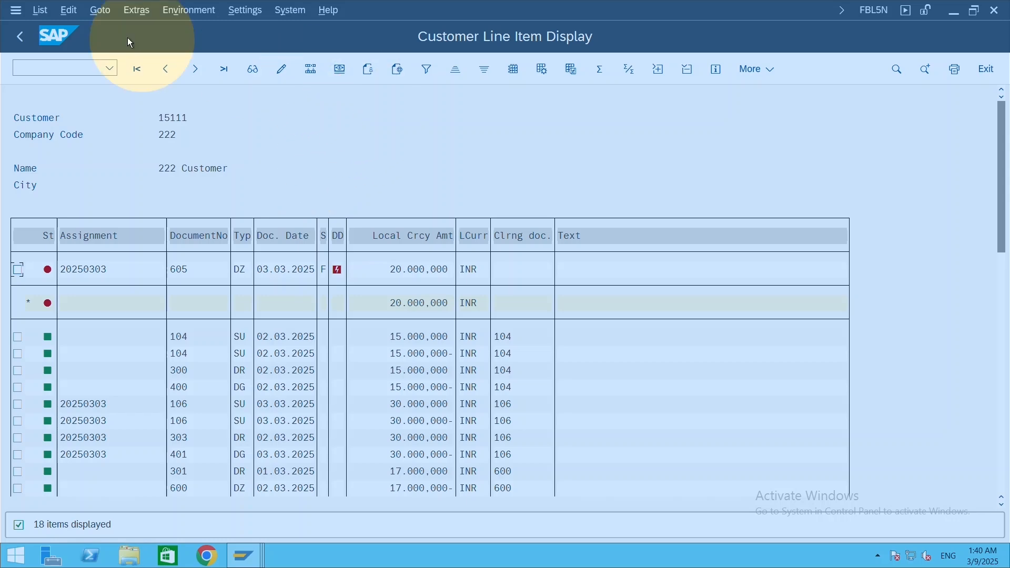
- Return to the customer selection, exclude noted items and list all of the customer's items without them
left_click(17, 37)
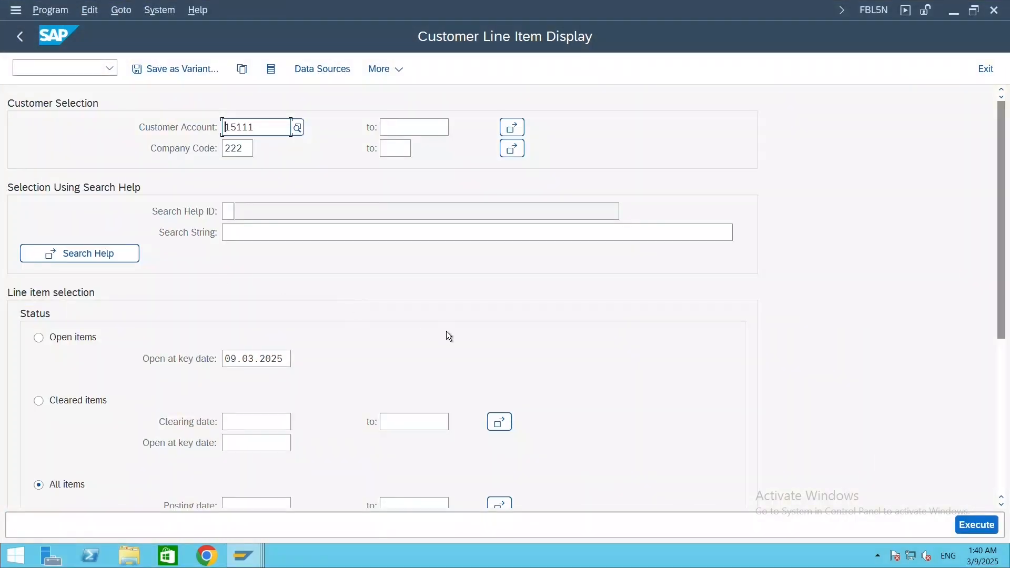
scroll(581, 287, "down", 5)
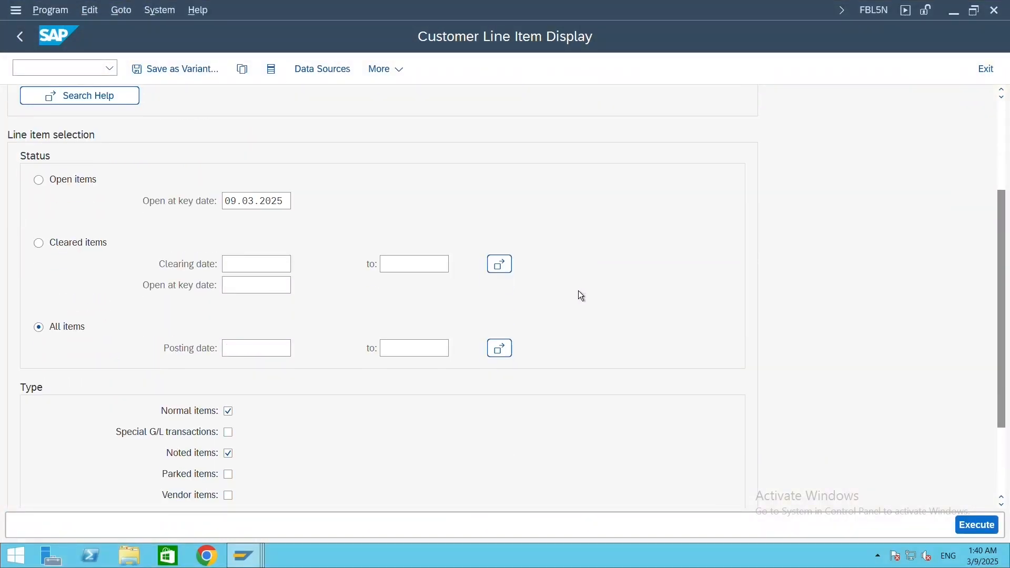
scroll(455, 142, "up", 3)
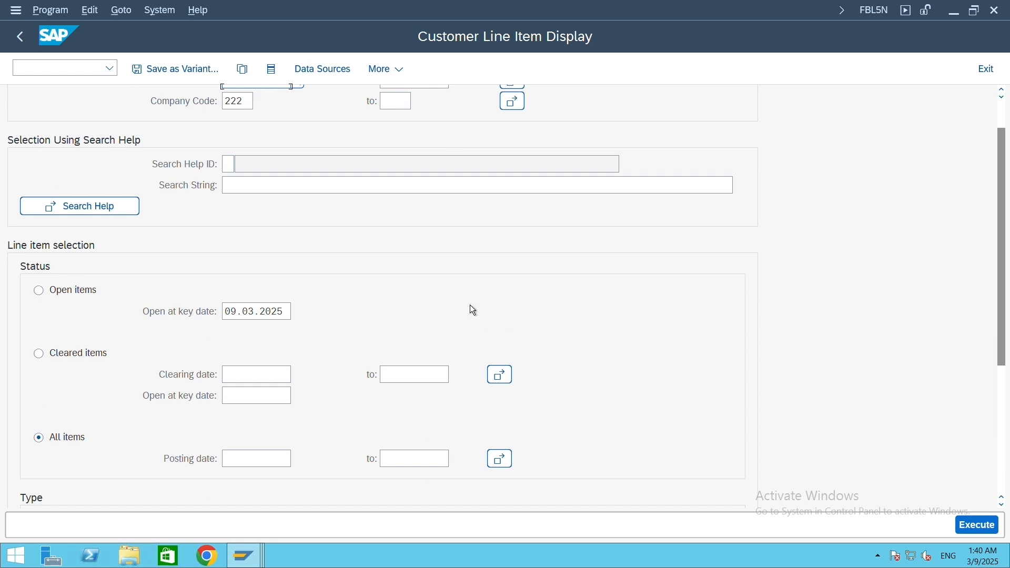
scroll(609, 320, "down", 4)
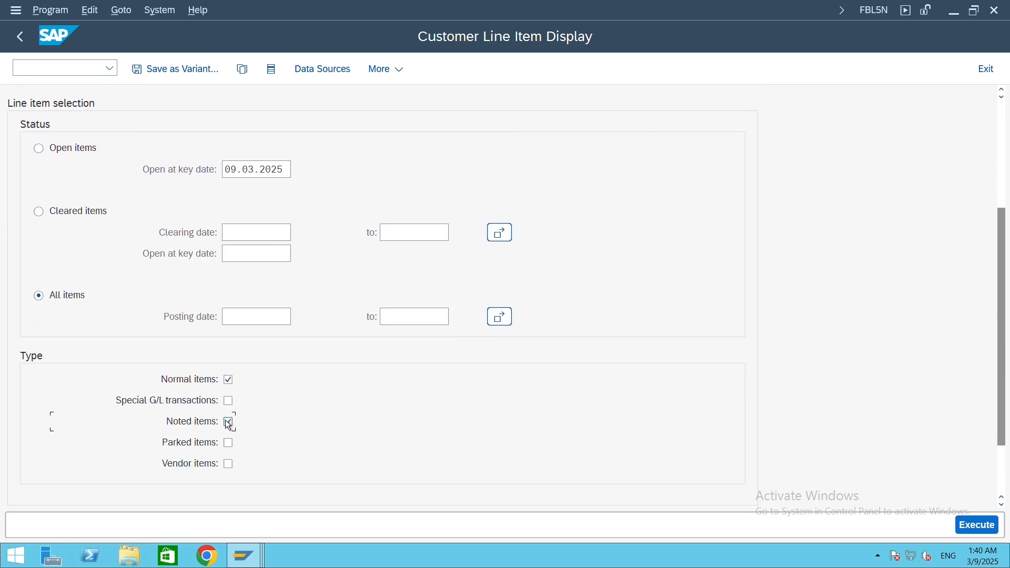
scroll(377, 387, "up", 2)
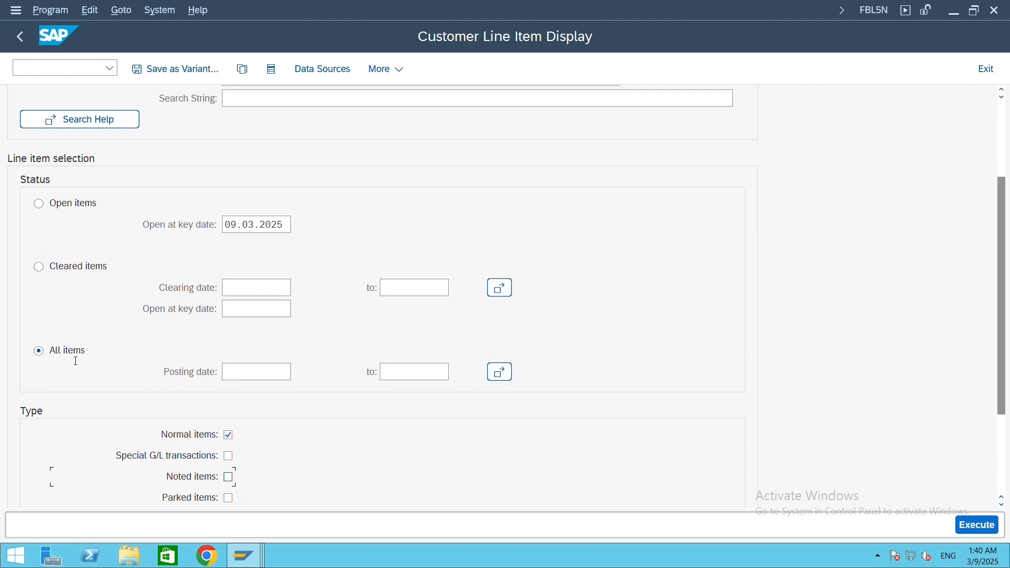
scroll(312, 299, "up", 3)
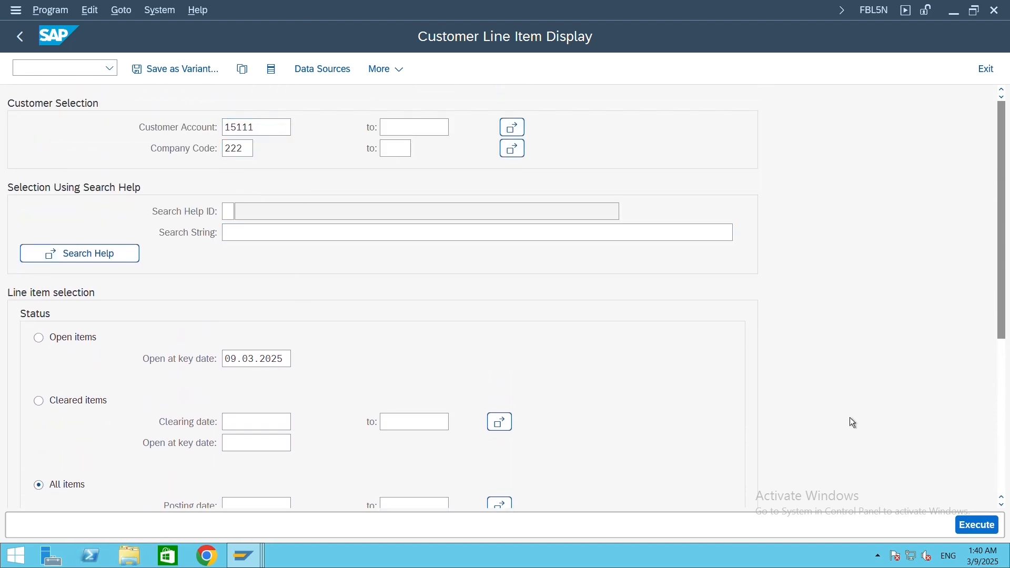
left_click(979, 527)
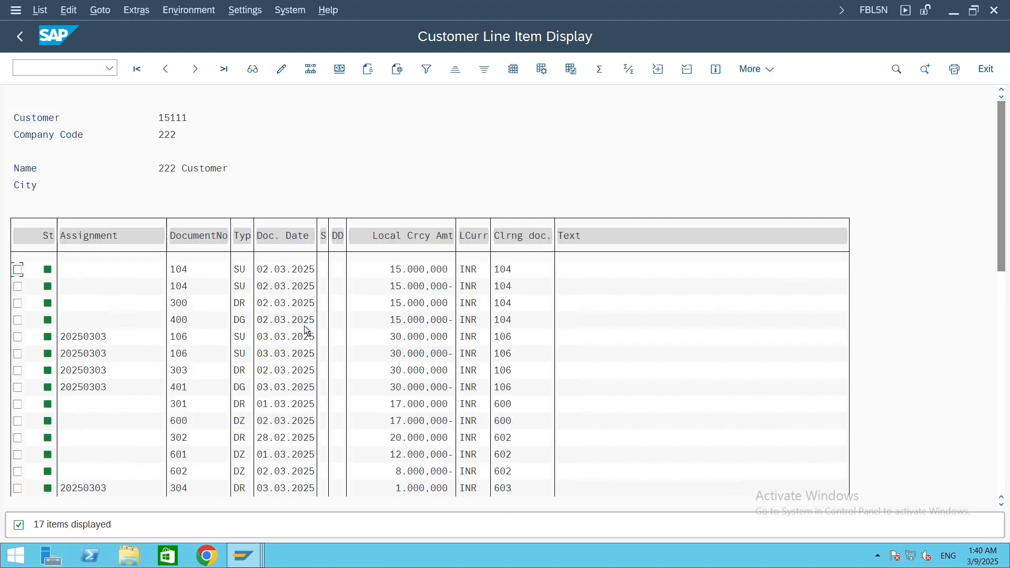
- Examine the customer's line item list, checking which documents appear when noted items are excluded
scroll(321, 305, "down", 3)
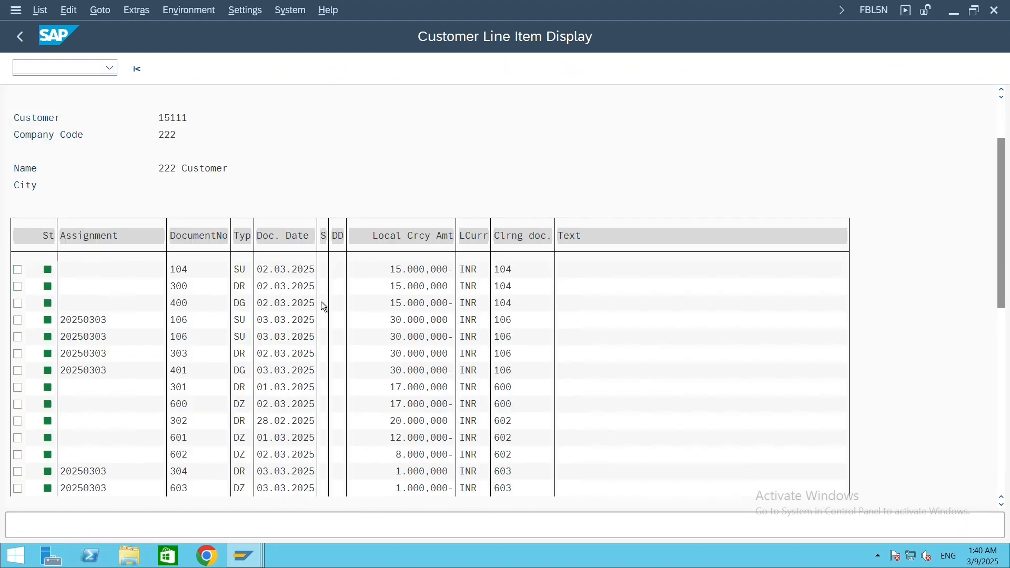
scroll(314, 321, "down", 5)
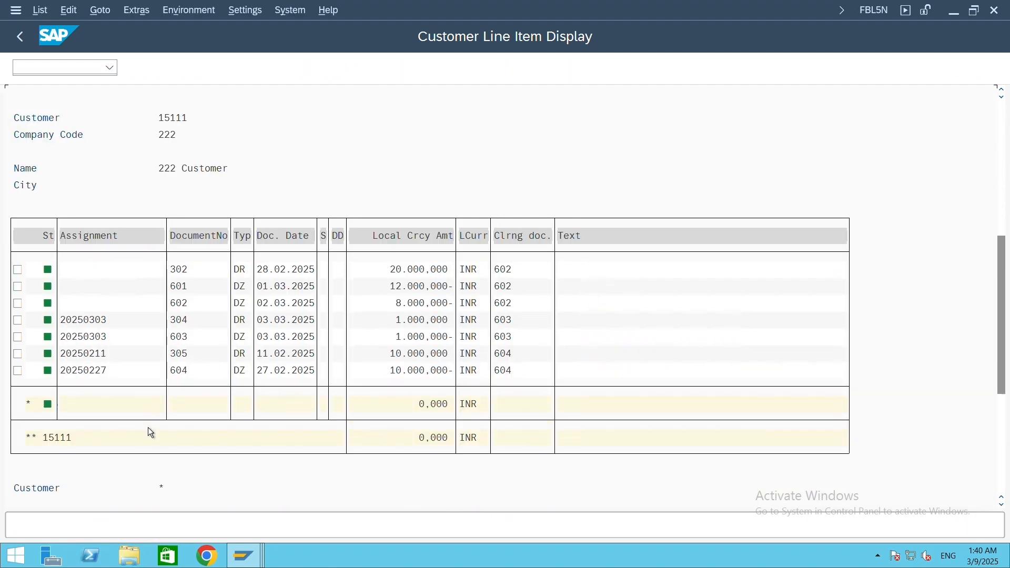
scroll(152, 440, "down", 3)
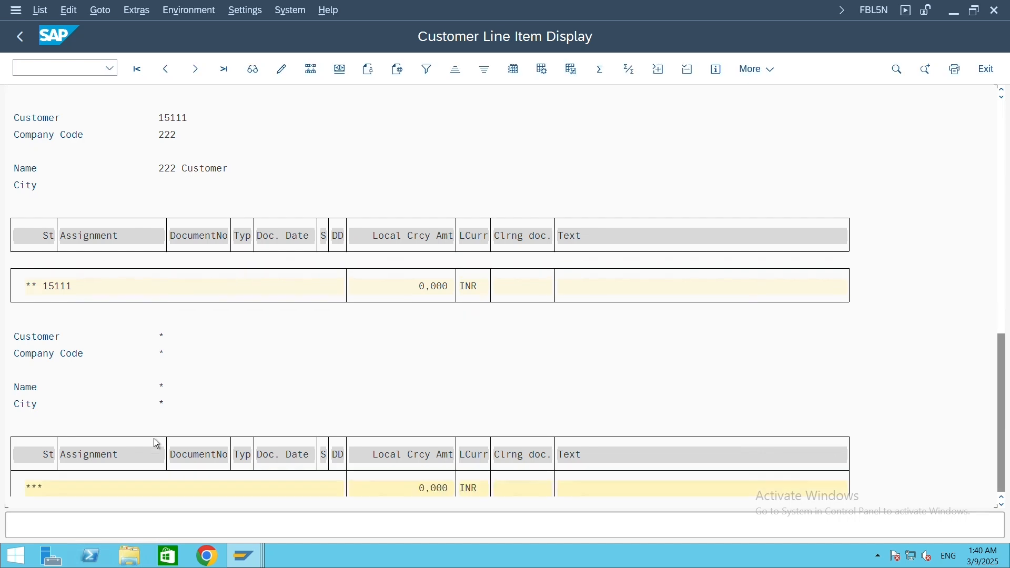
scroll(155, 438, "up", 4)
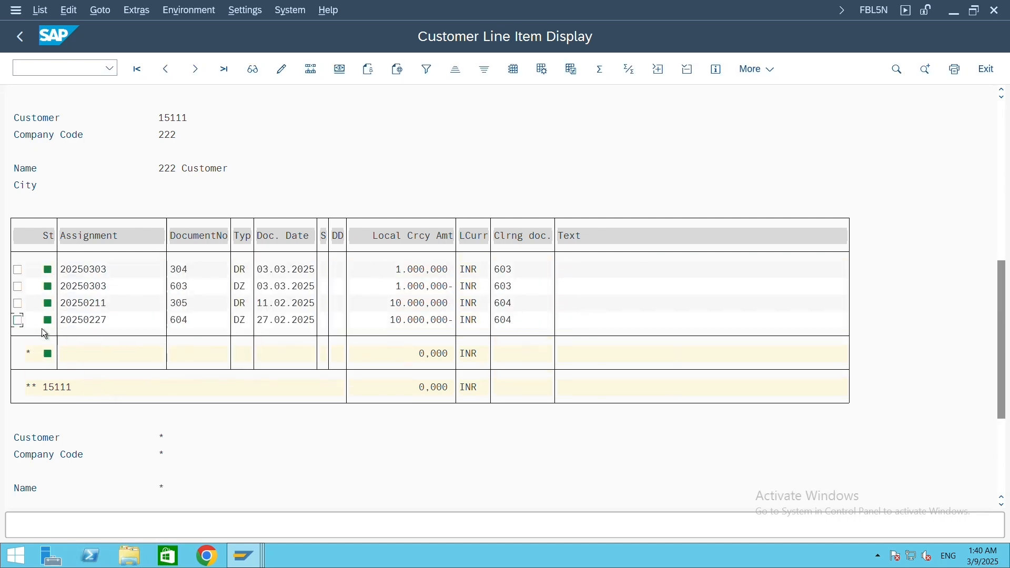
scroll(54, 294, "up", 3)
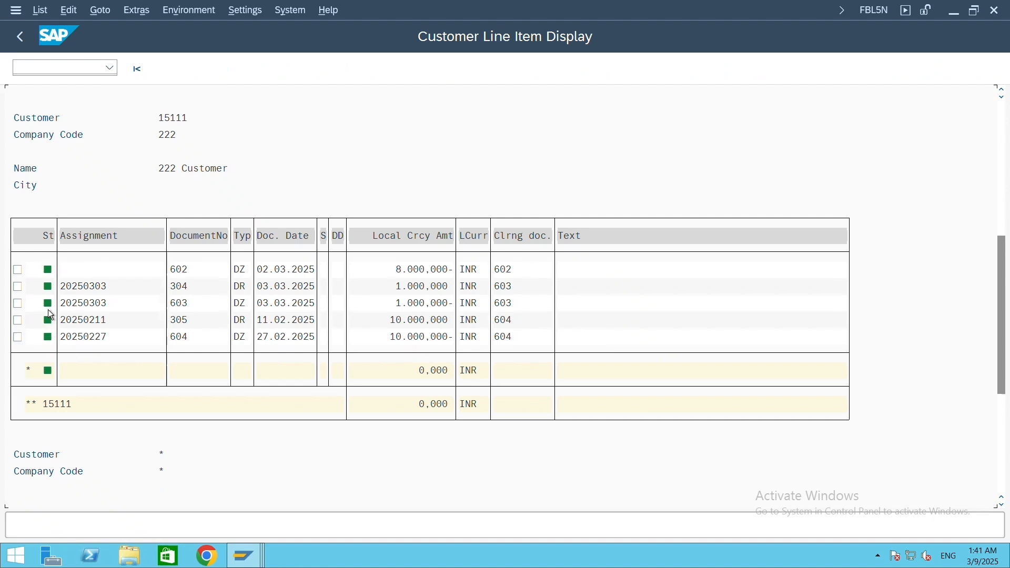
scroll(50, 315, "up", 5)
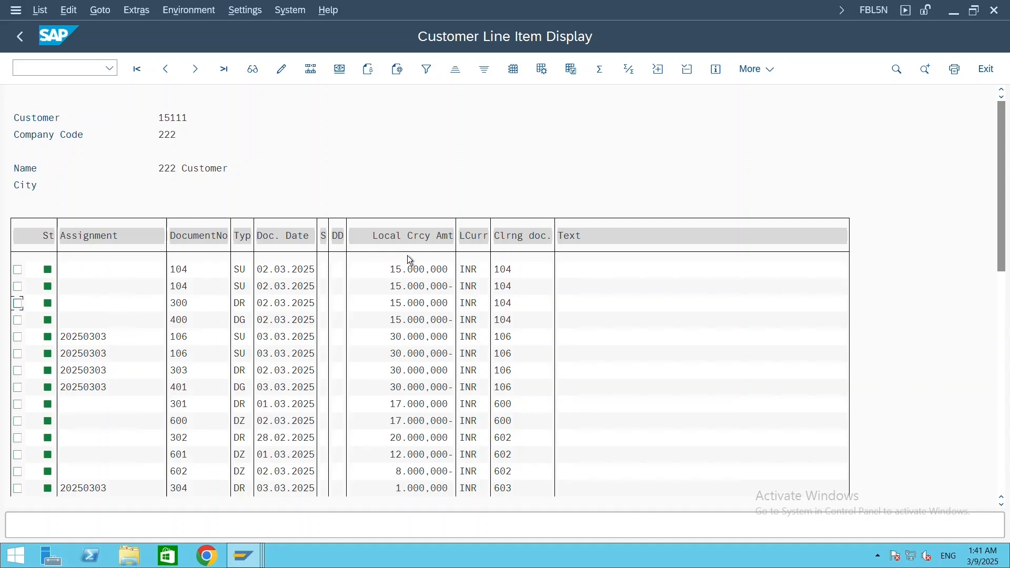
scroll(320, 428, "down", 4)
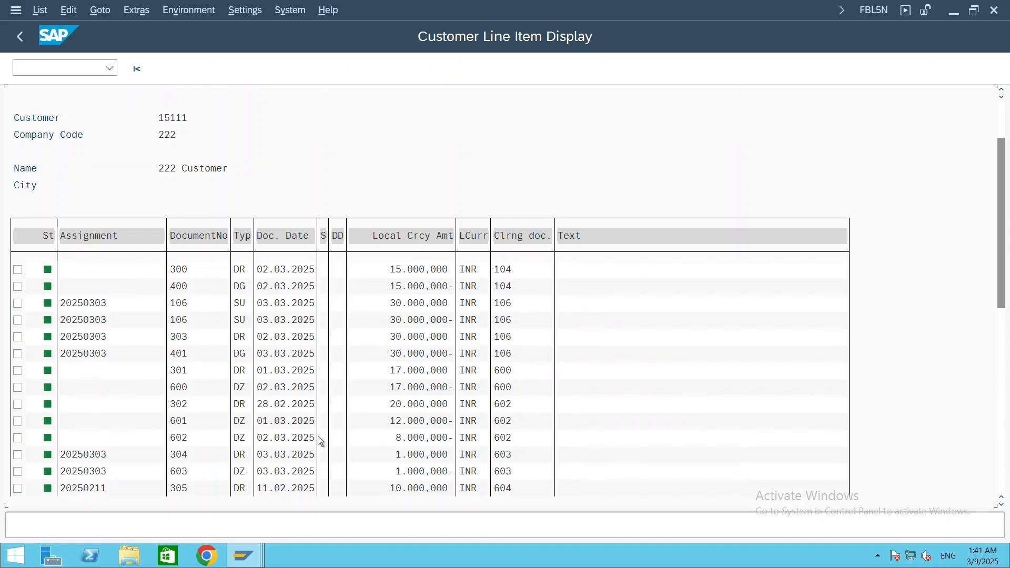
scroll(329, 453, "up", 4)
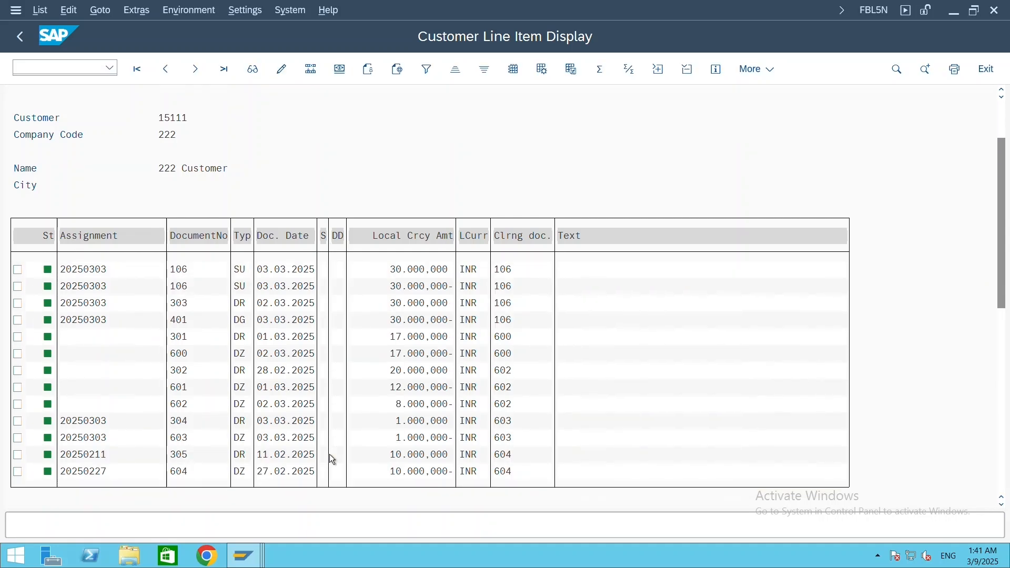
scroll(329, 454, "up", 1)
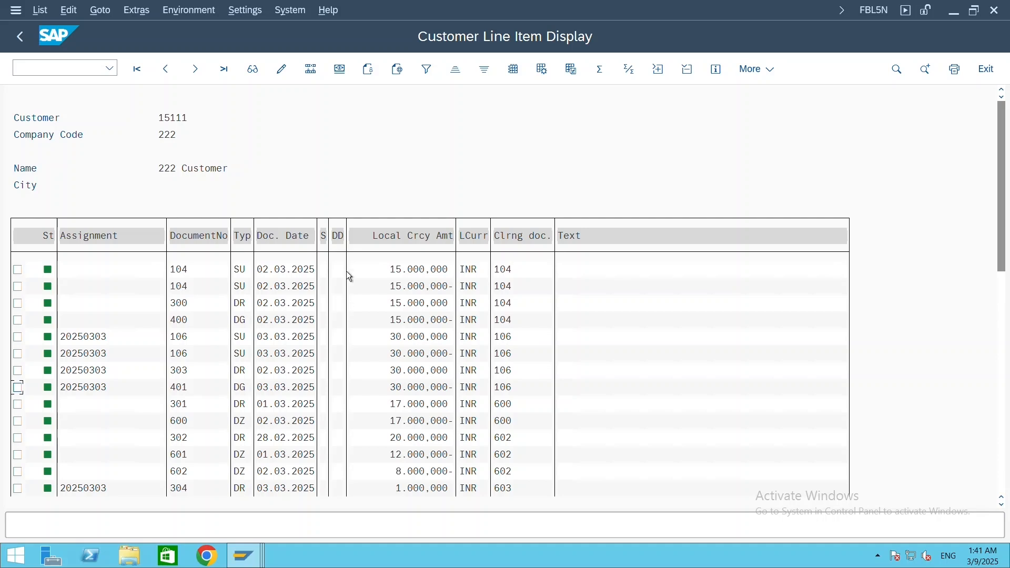
- Include noted items in the customer selection again and redisplay all line items
left_click(23, 47)
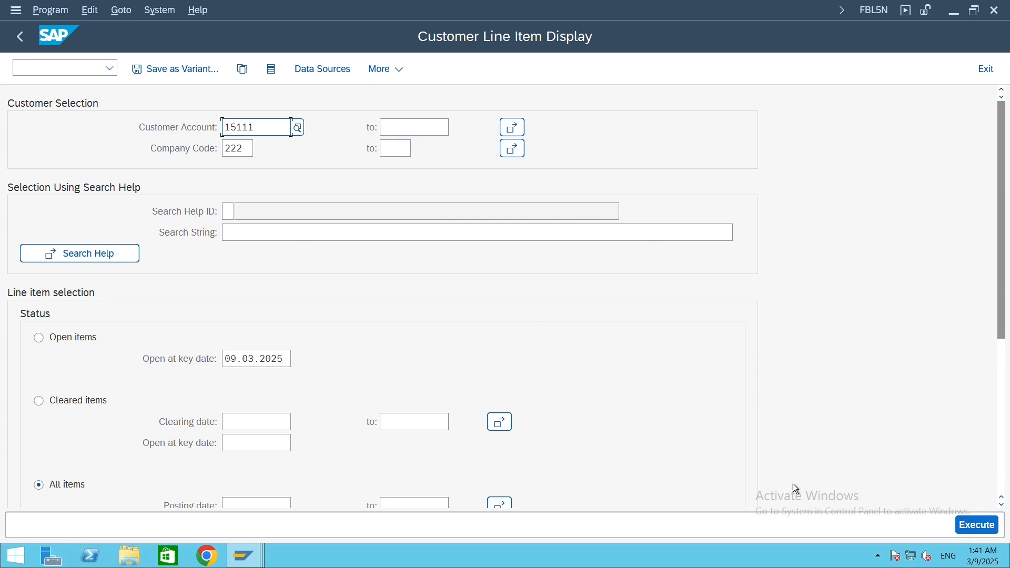
scroll(490, 412, "down", 3)
scroll(271, 438, "down", 1)
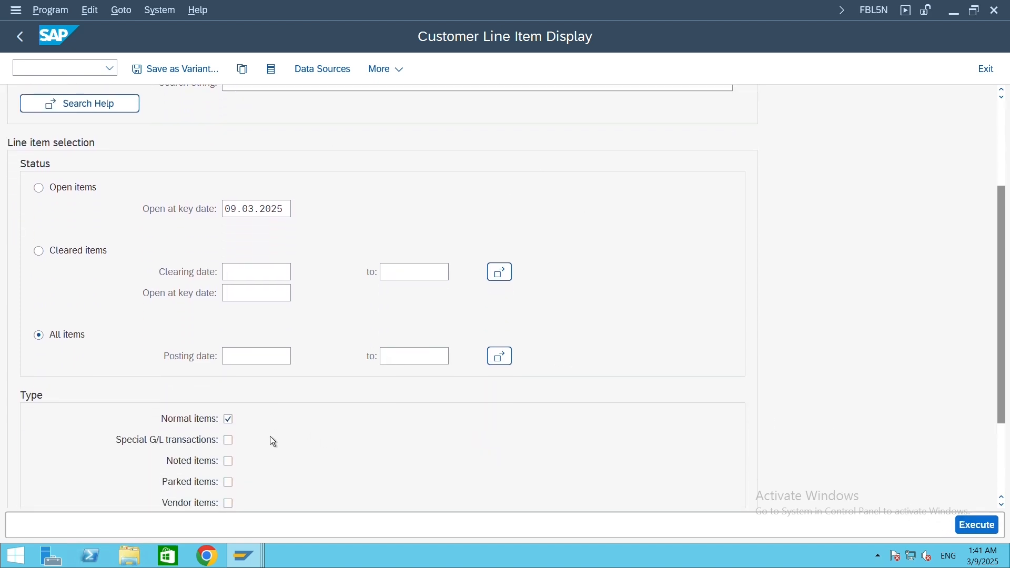
left_click(229, 462)
left_click(968, 525)
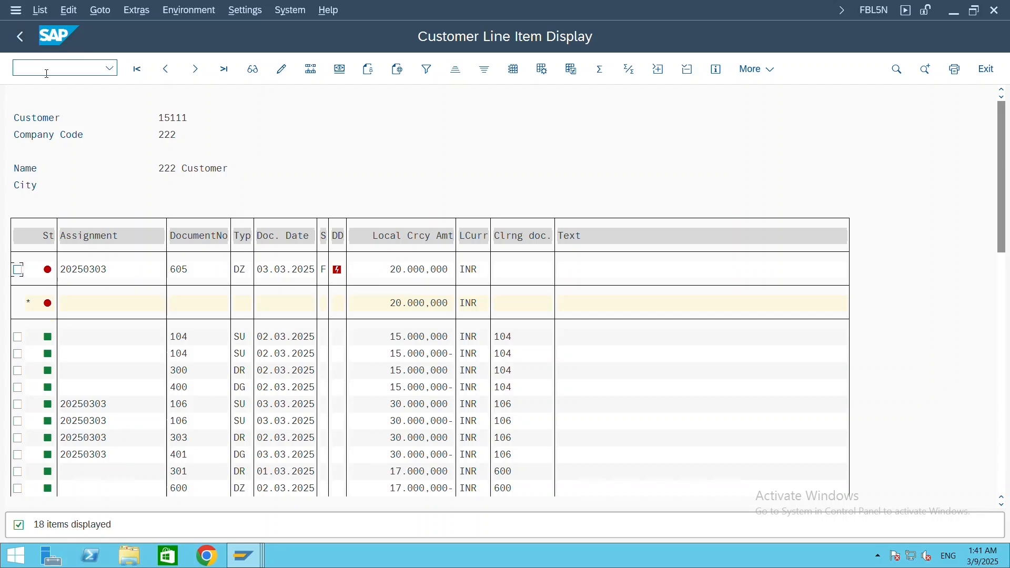
- Switch to another session and start transaction FBL3N from SAP Easy Access
mouse_move(244, 556)
key("shift+F3")
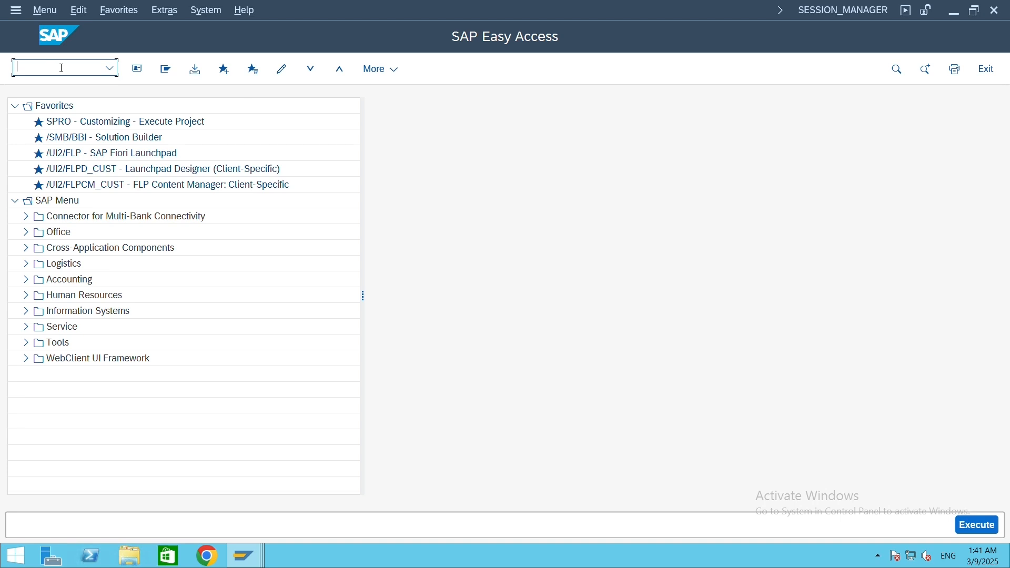
type("fbl3n")
key("Return")
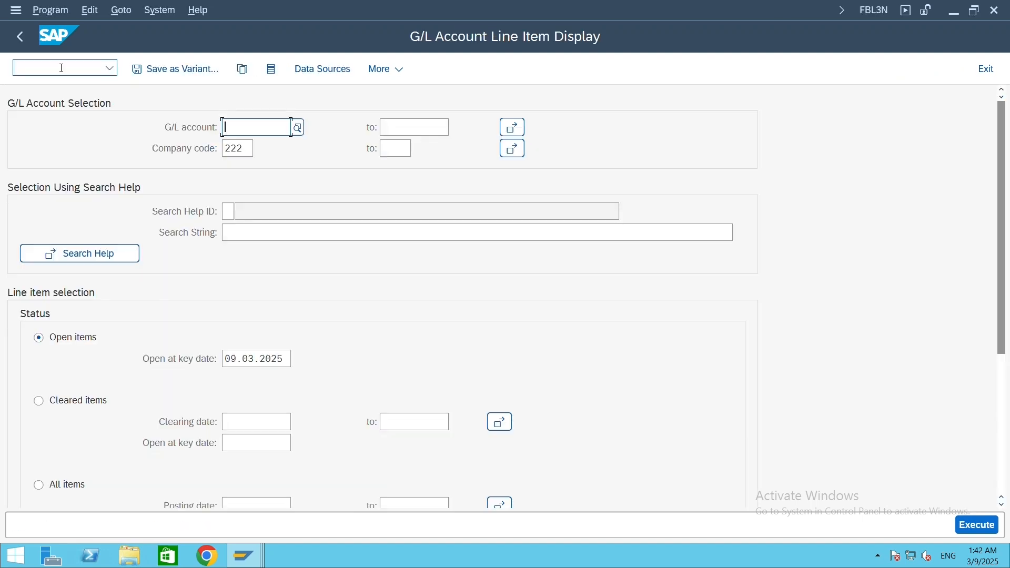
- Choose 200007 Customer Down Payment Request as the G/L account by searching in company code 222
left_click(297, 129)
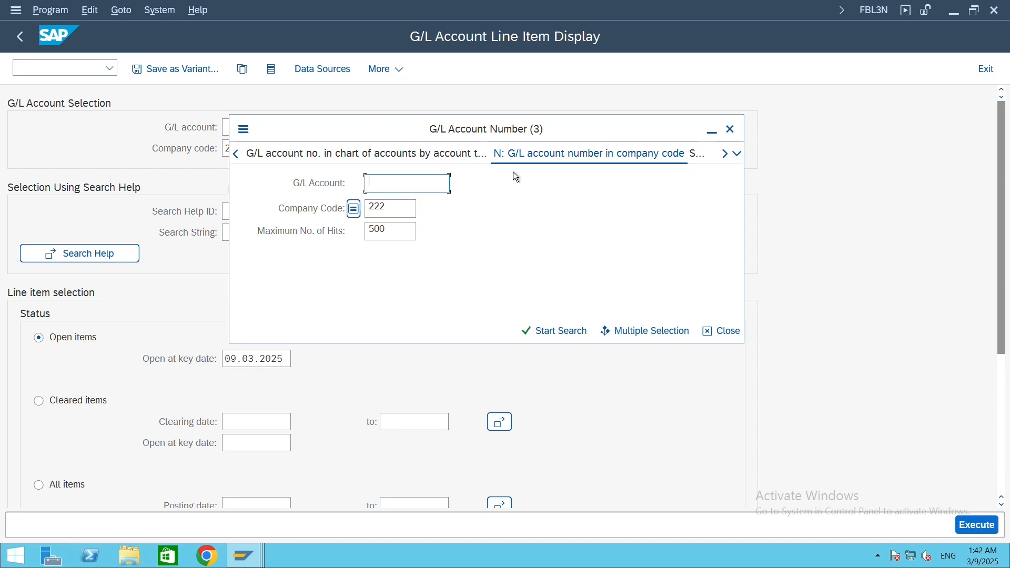
left_click(557, 334)
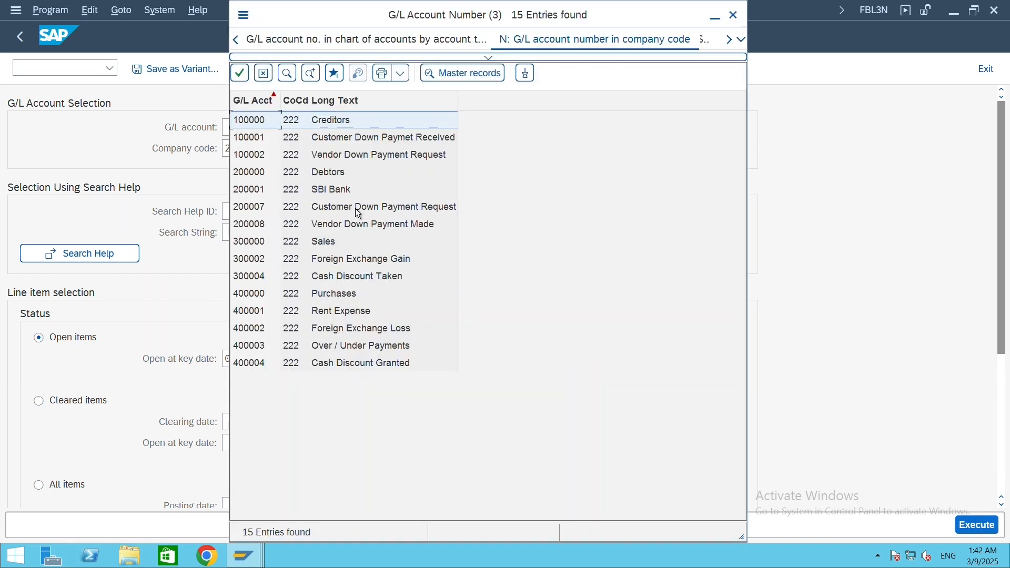
left_click(387, 208)
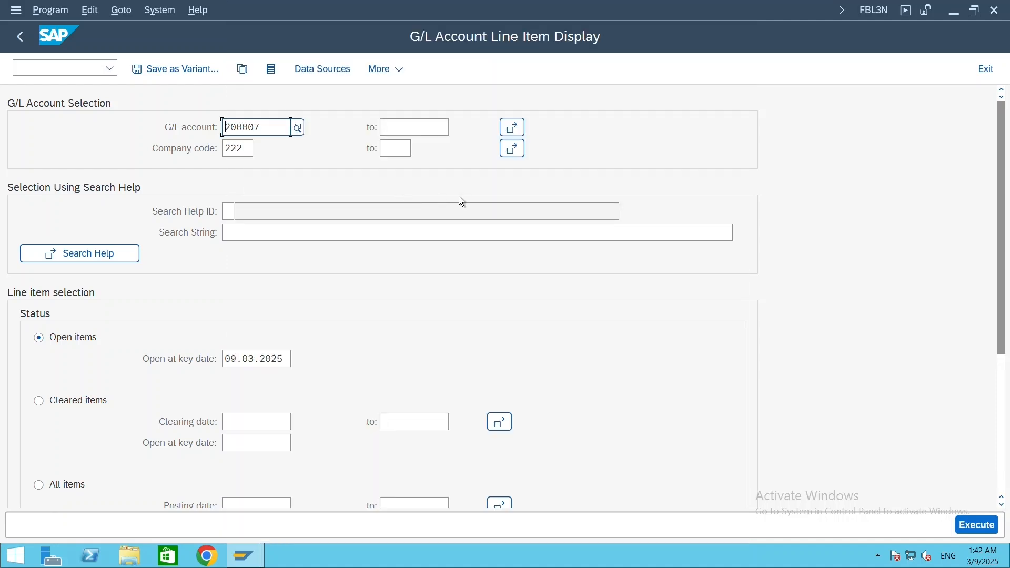
- Display all items of the G/L account, with noted items included alongside normal items
scroll(351, 331, "down", 3)
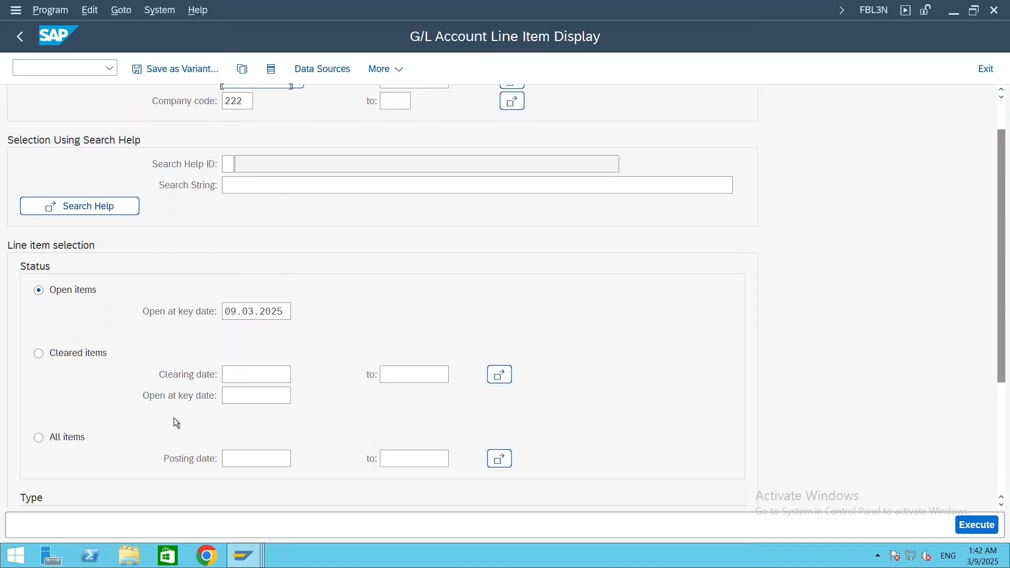
left_click(38, 439)
scroll(369, 344, "down", 10)
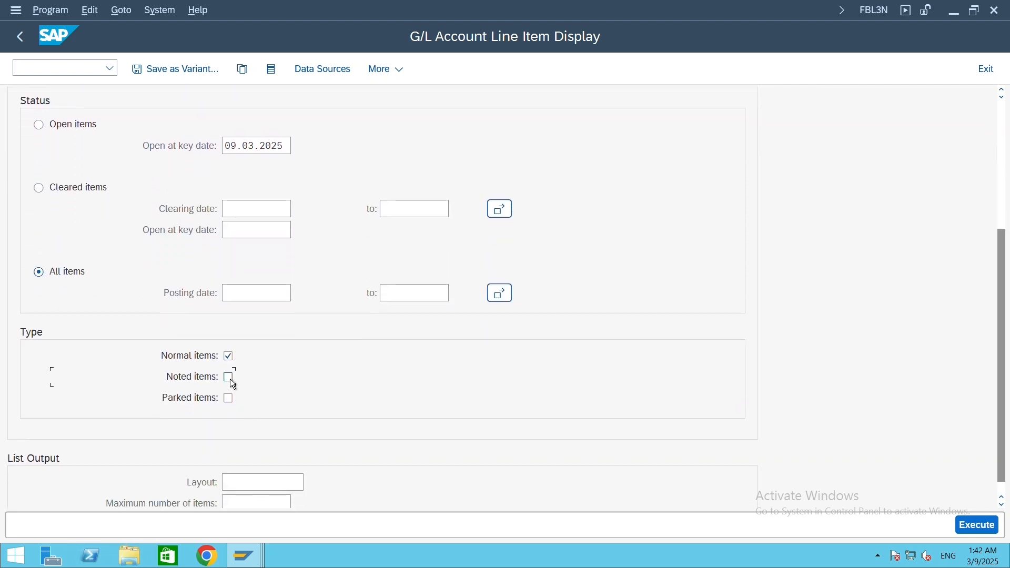
left_click(230, 378)
left_click(974, 526)
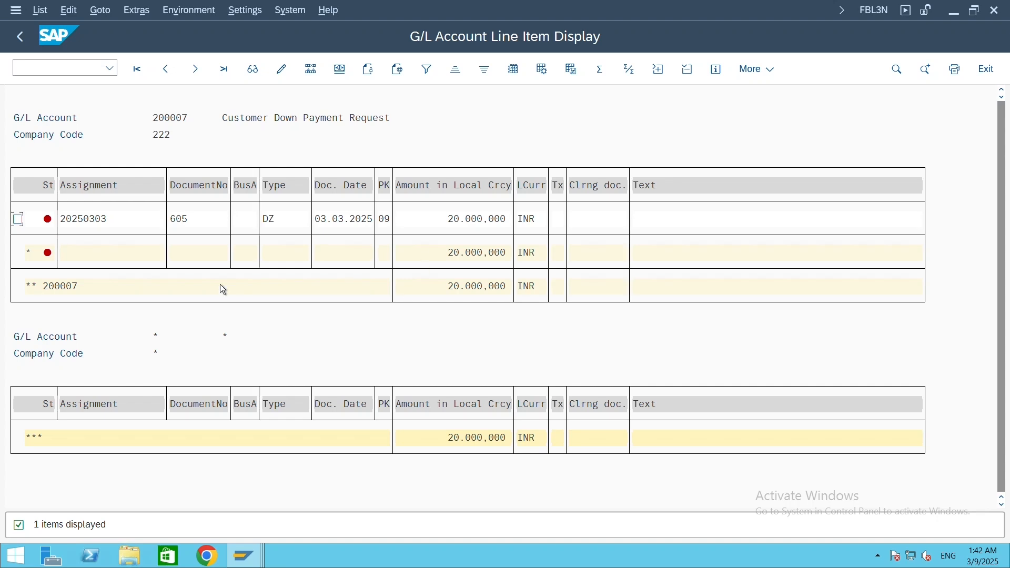
- Review the G/L account's line item and open its down payment request document to check the customer account
left_click(235, 118)
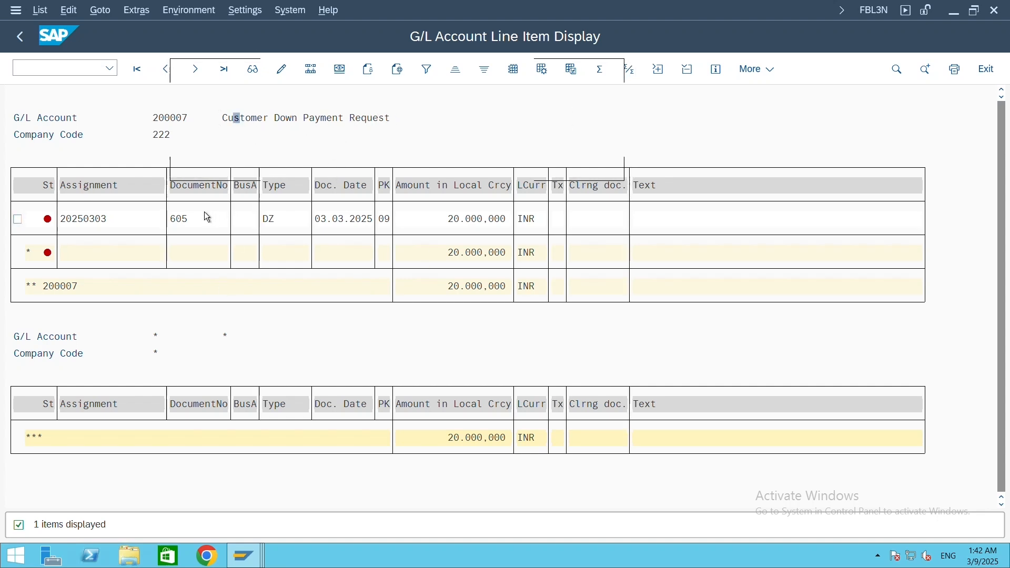
left_click(174, 135)
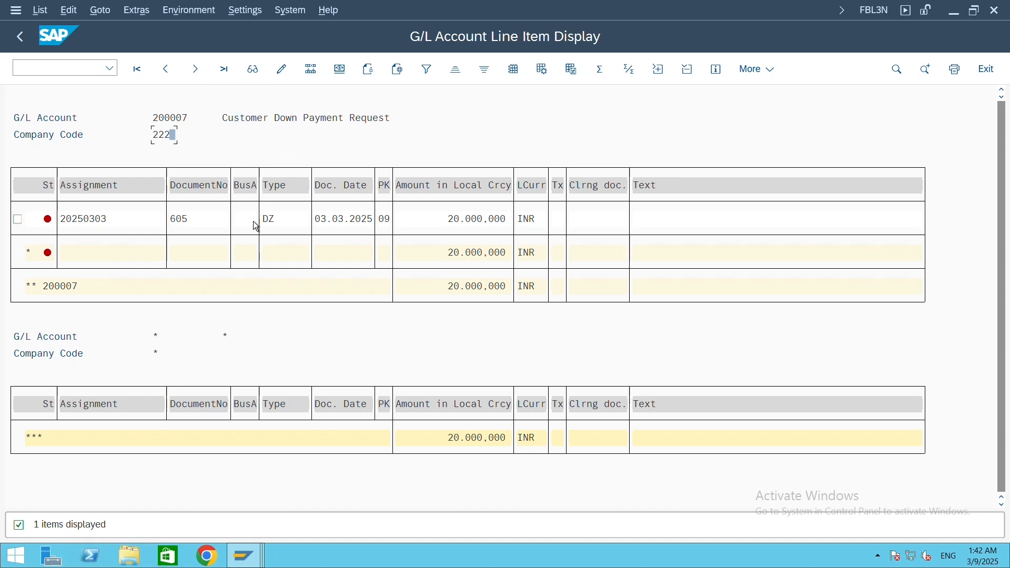
left_click(265, 222)
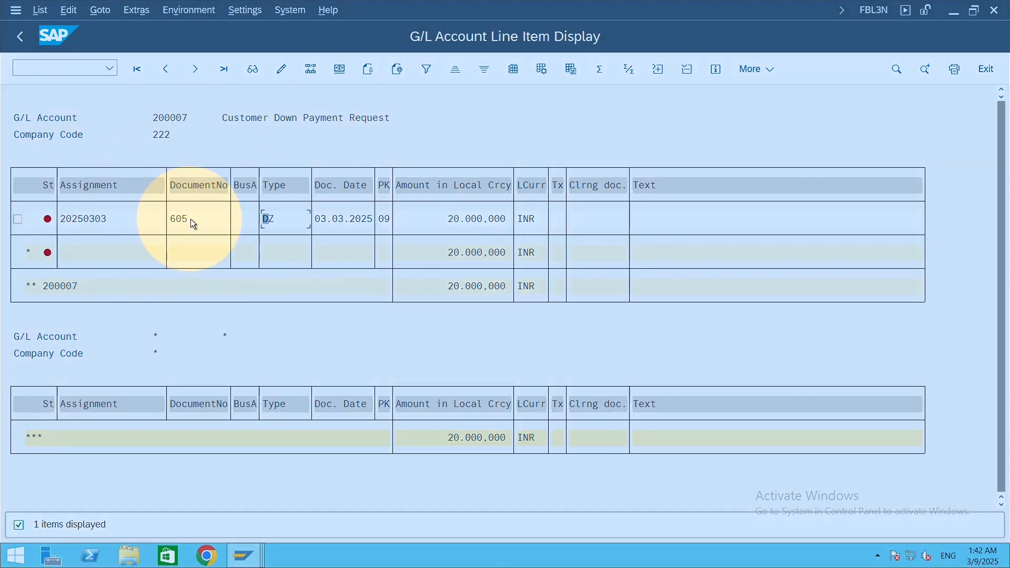
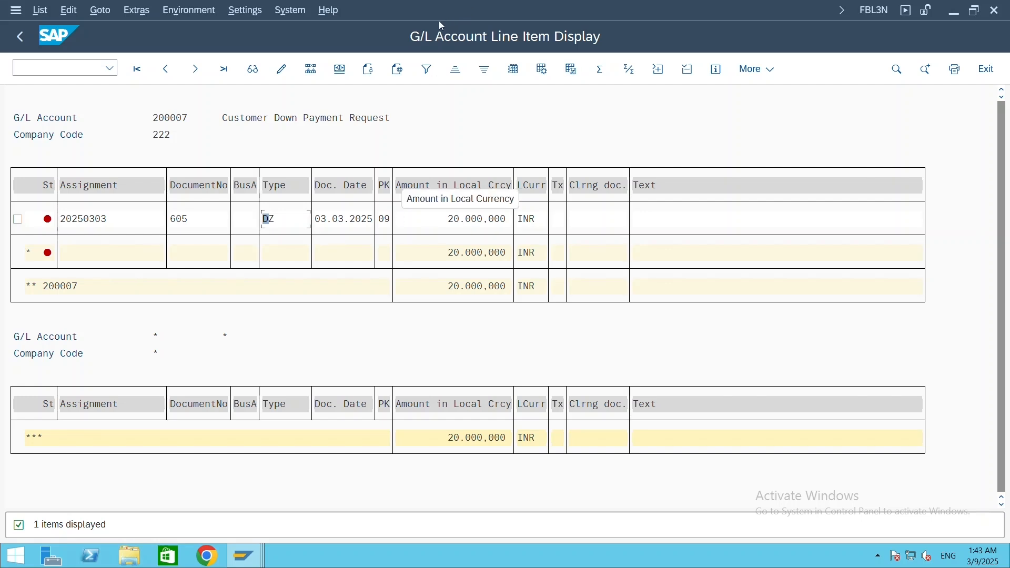
double_click(196, 221)
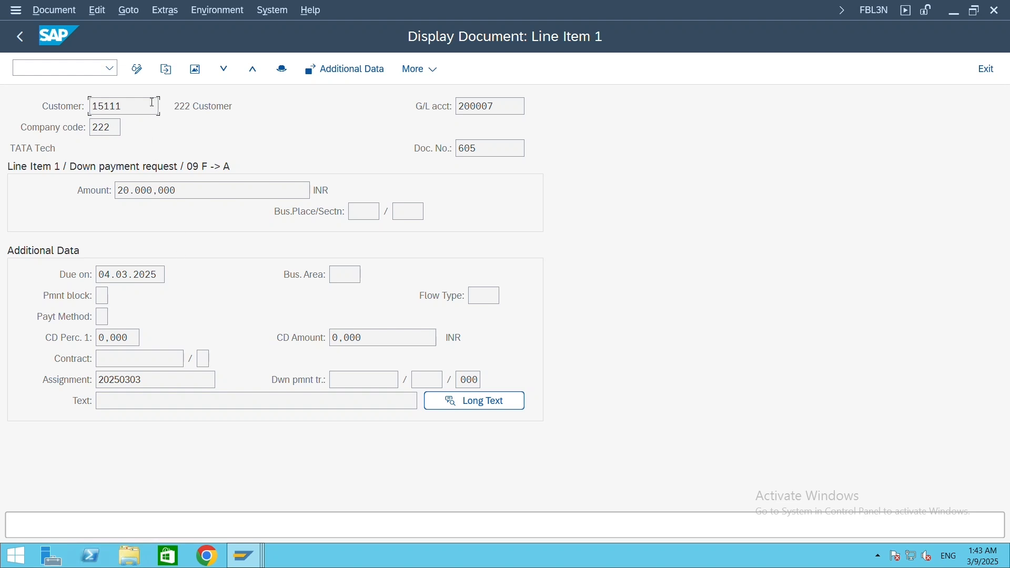
left_click_drag(127, 105, 48, 105)
- Switch to the F-37 session and exit the down payment request entry to SAP Easy Access, confirming the loss of data
mouse_move(243, 556)
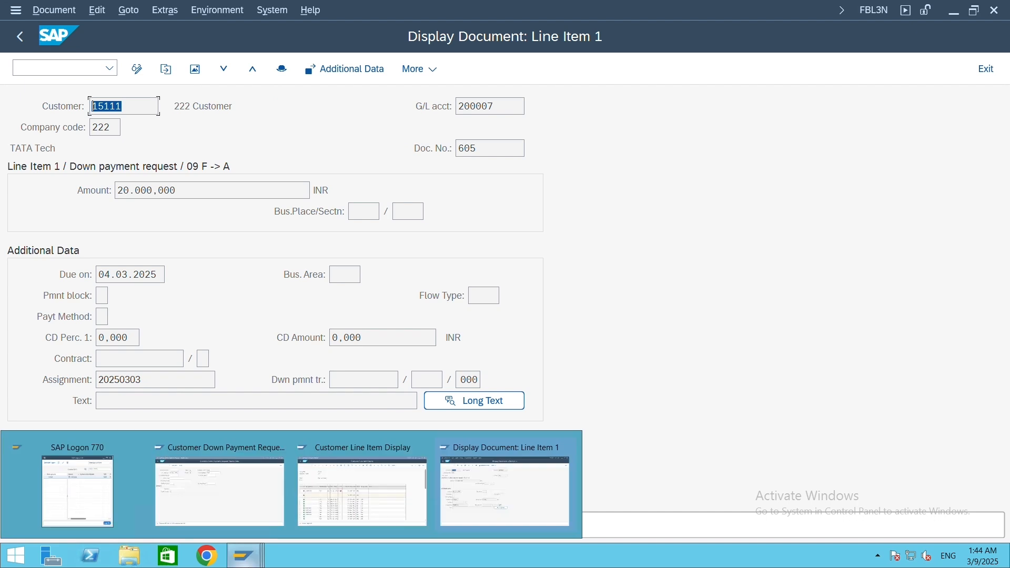
left_click(231, 515)
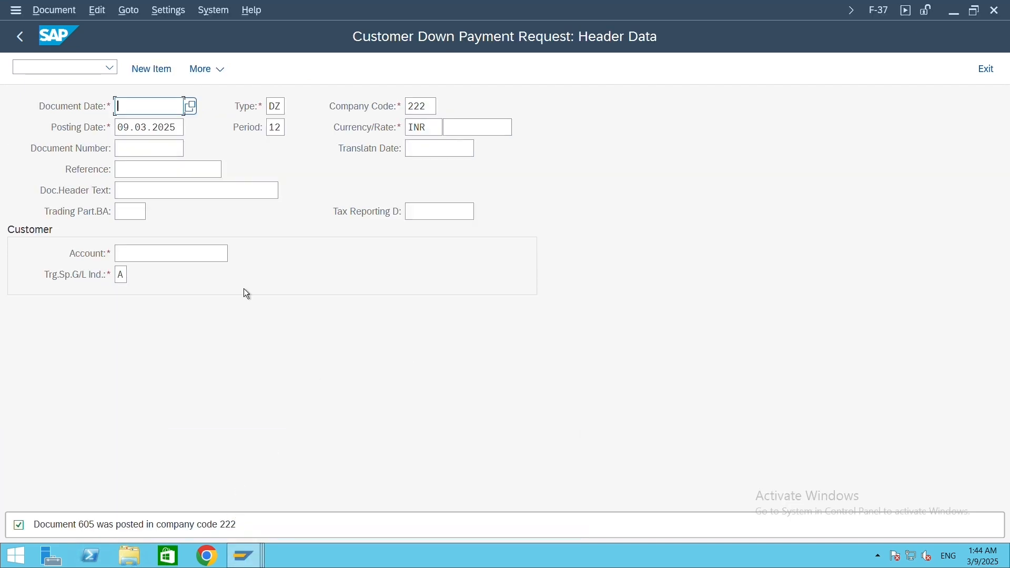
left_click(24, 39)
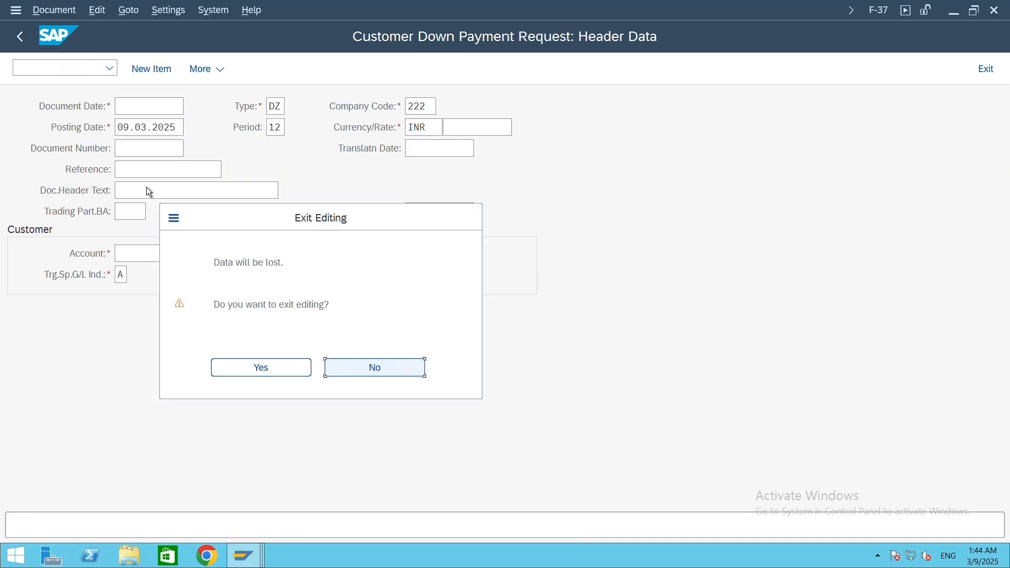
left_click(279, 374)
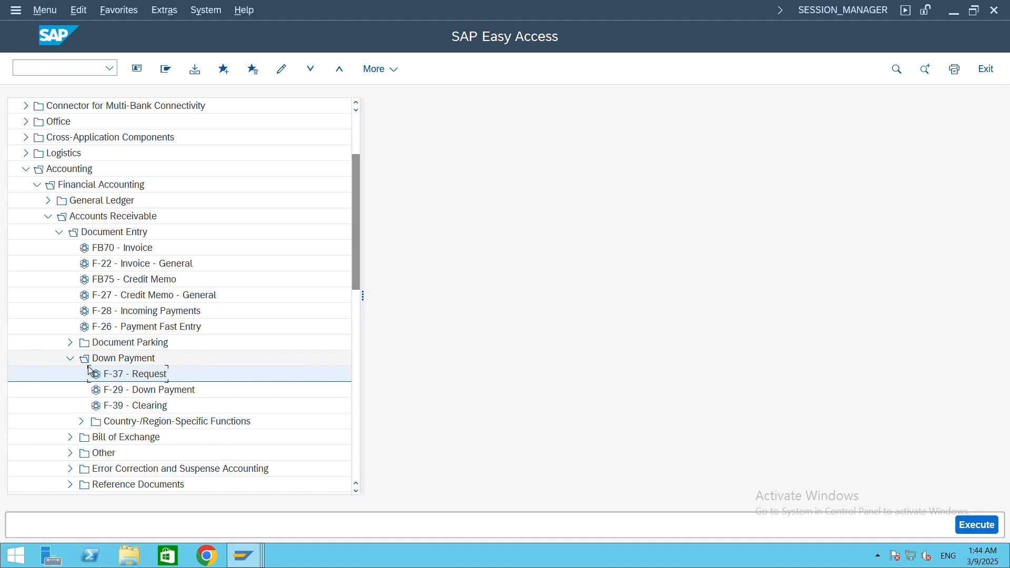
- Collapse the expanded Down Payment, Document Entry, Accounts Receivable, Financial Accounting and Accounting folders
left_click(70, 359)
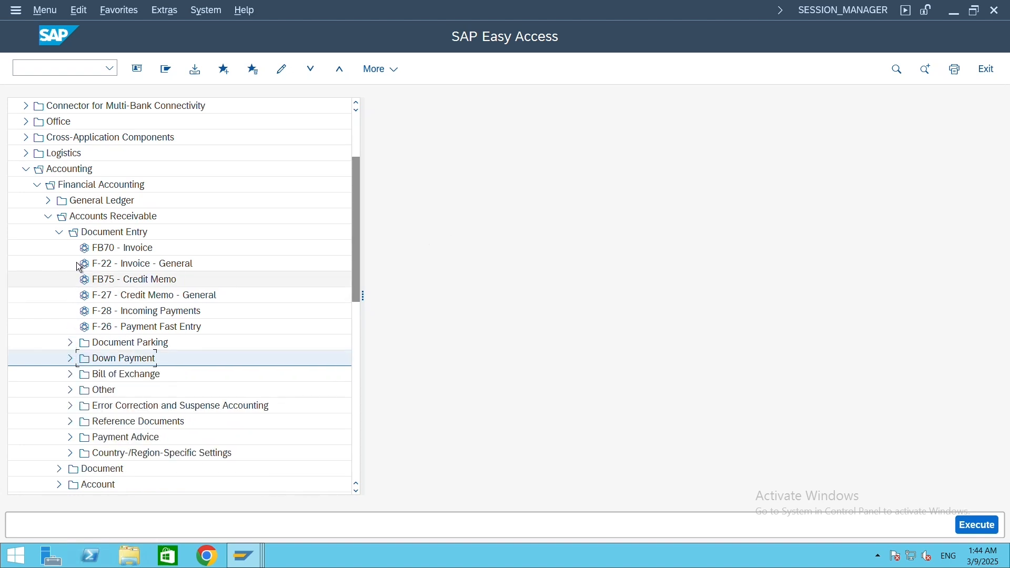
left_click(59, 232)
left_click(48, 216)
left_click(36, 185)
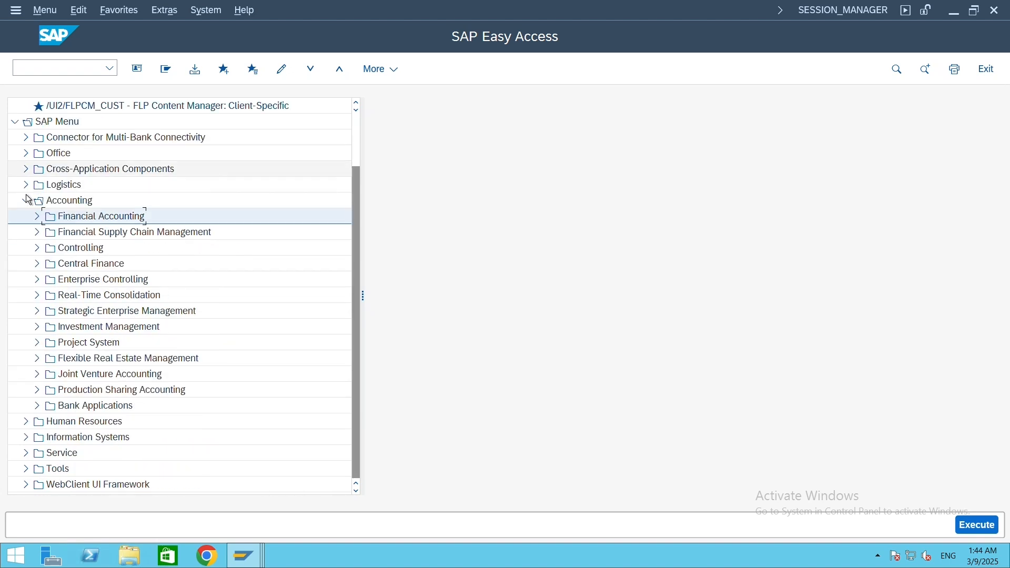
left_click(26, 201)
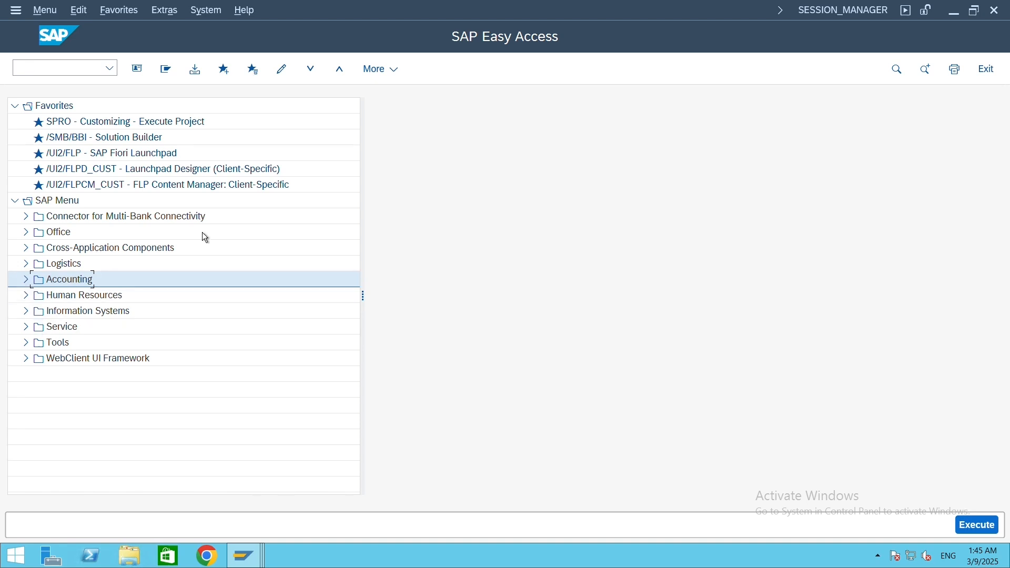
- Open transaction F-29 Down Payment from the down payment entries of Accounts Receivable document entry in Financial Accounting
left_click(25, 280)
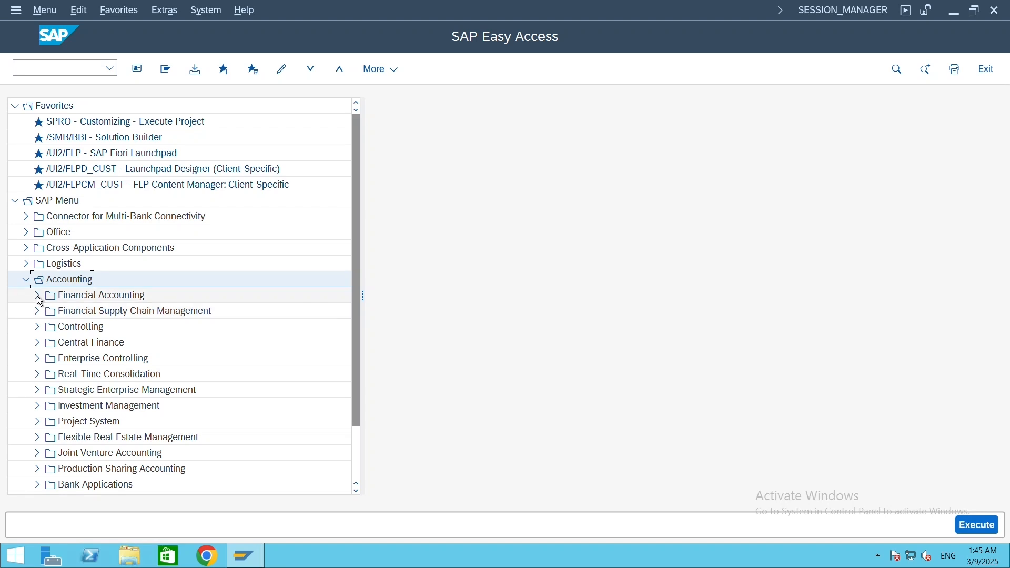
left_click(37, 296)
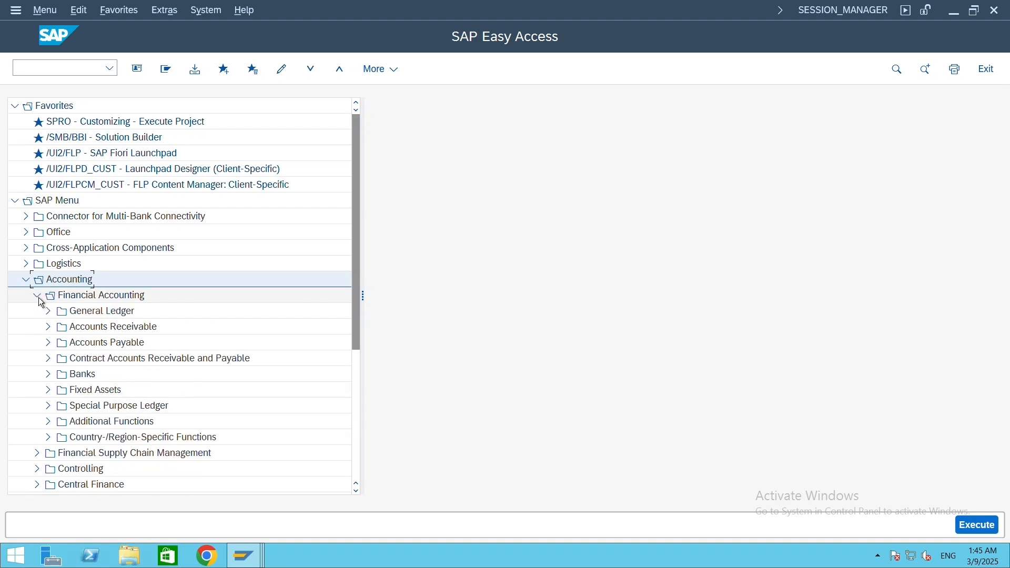
left_click(47, 326)
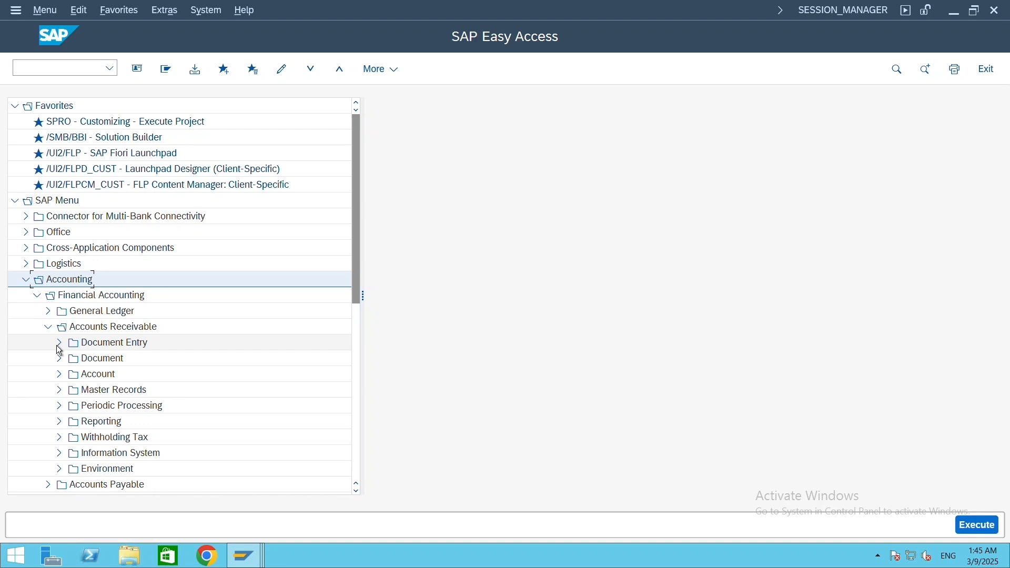
left_click(57, 344)
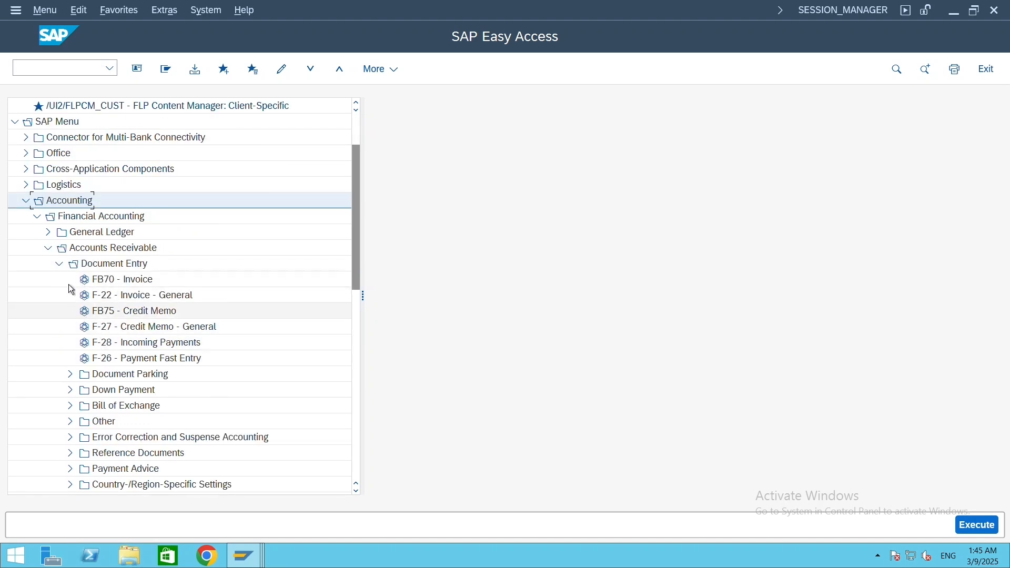
left_click(70, 391)
scroll(194, 351, "down", 2)
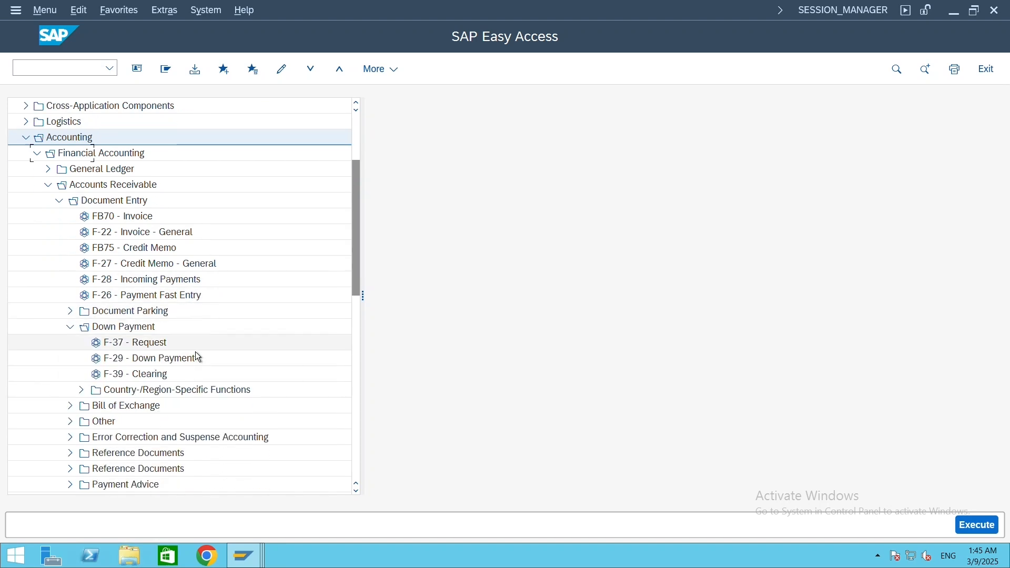
left_click(132, 360)
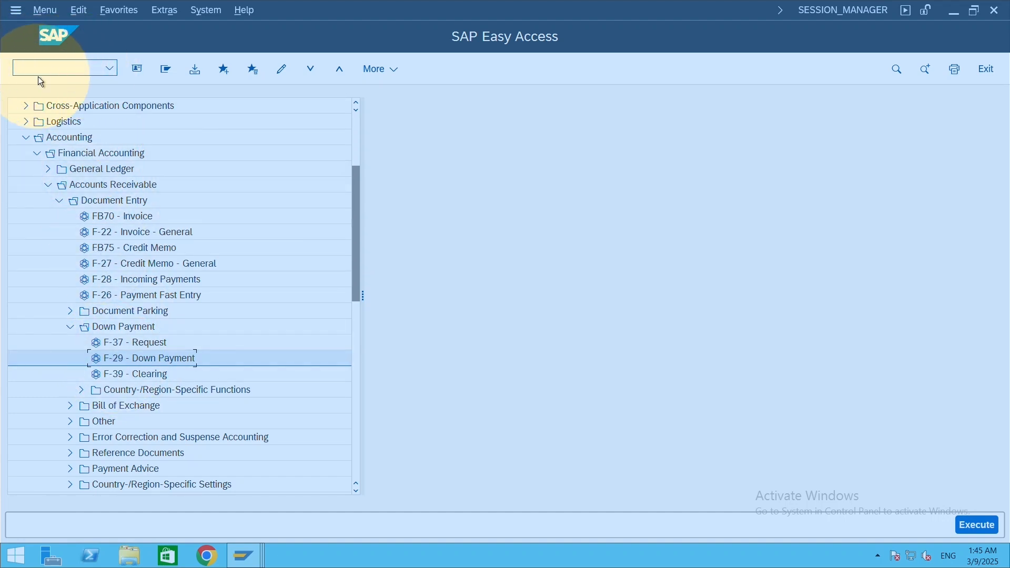
double_click(127, 361)
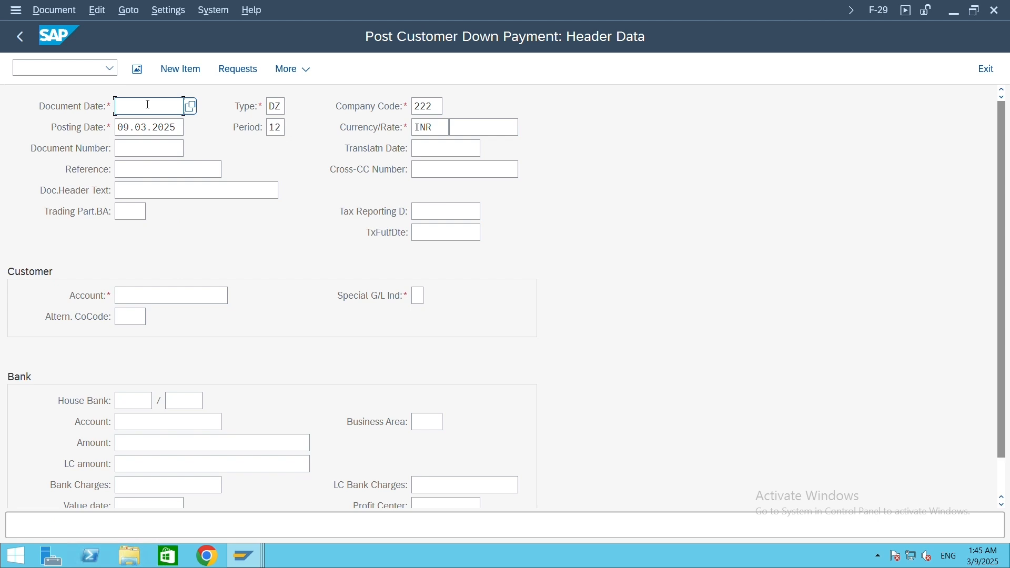
- Set both the document date and the posting date to 04.03.2025
type("04.03")
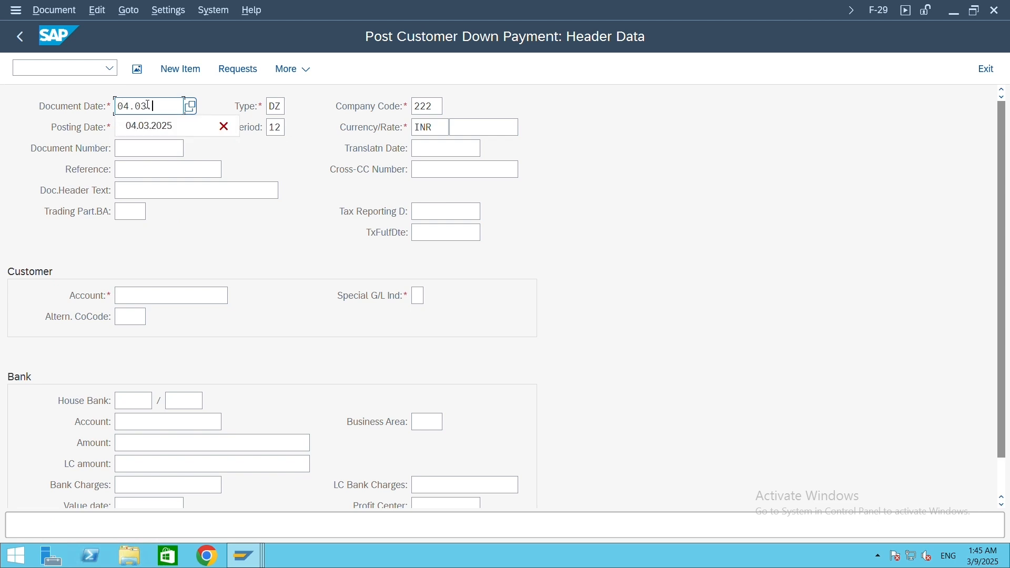
type(".2025")
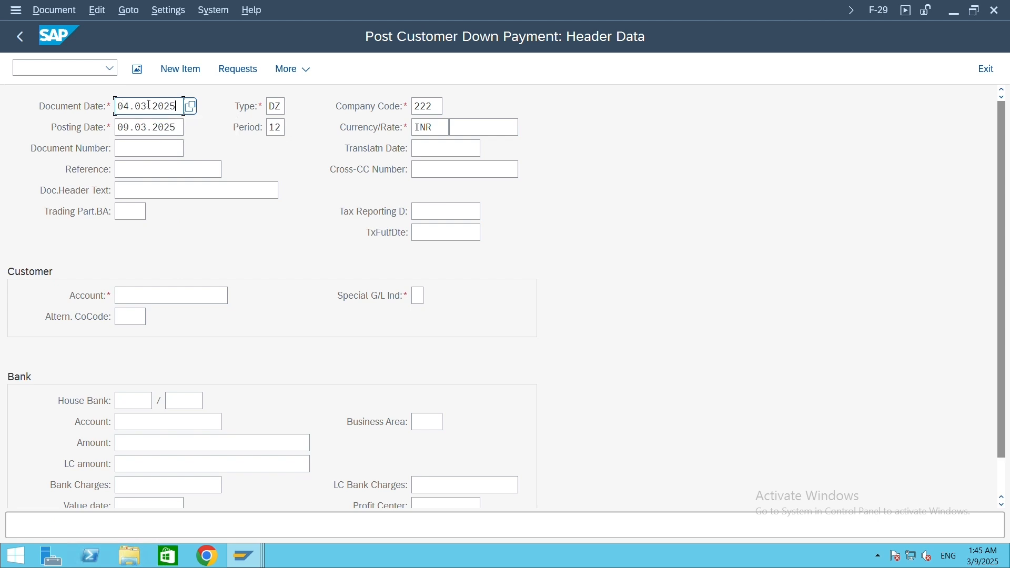
key("Tab")
type("0")
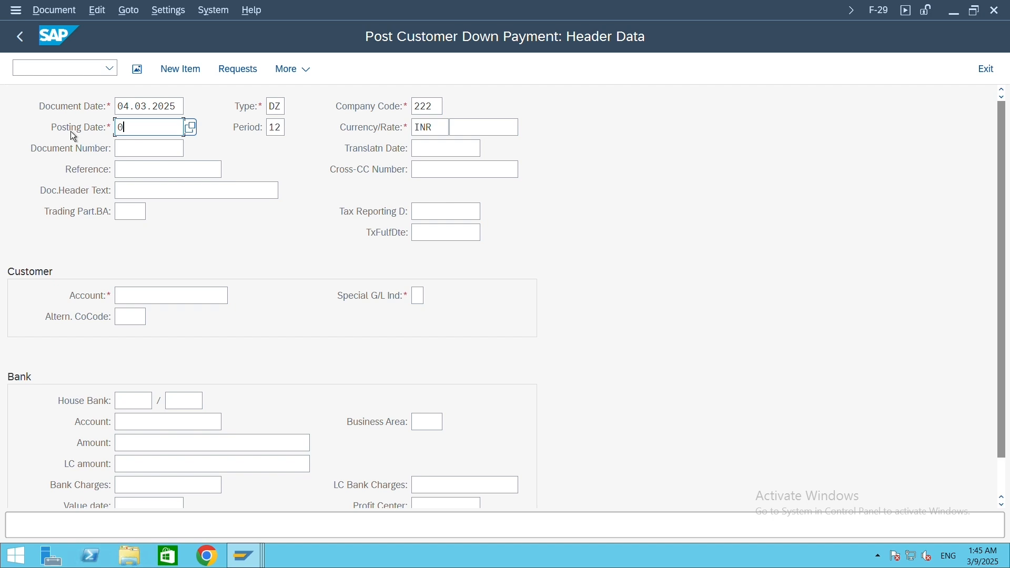
type("4.03.2025")
- Look up the customers of company code 222 and fill the customer account with 222 CUSTOMER
left_click(139, 295)
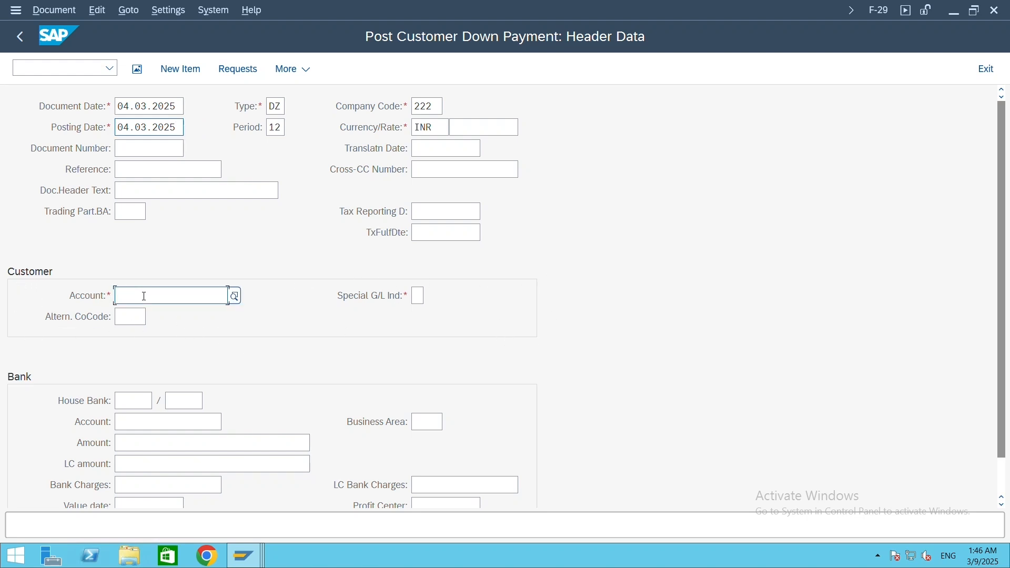
left_click(238, 299)
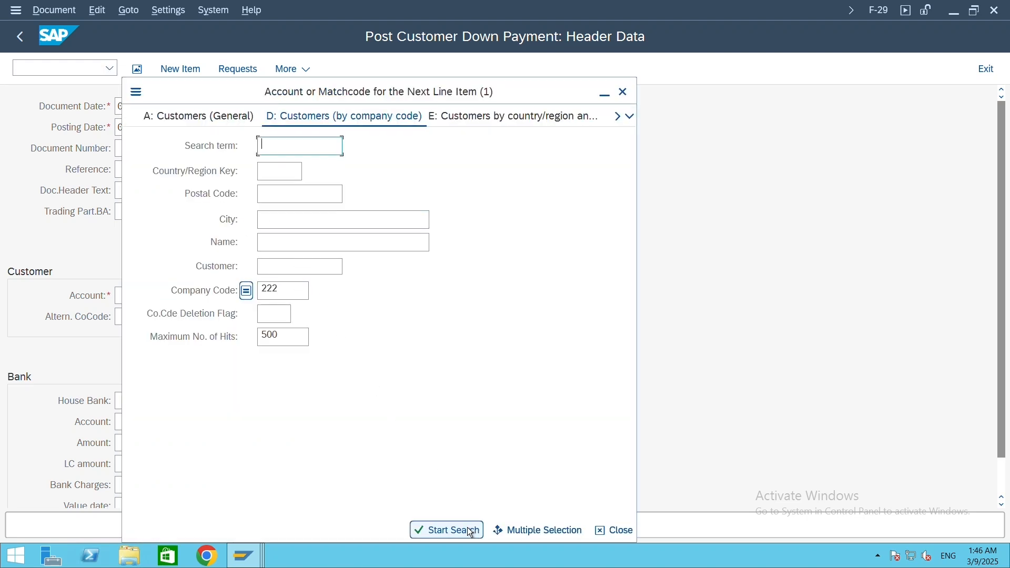
left_click(465, 528)
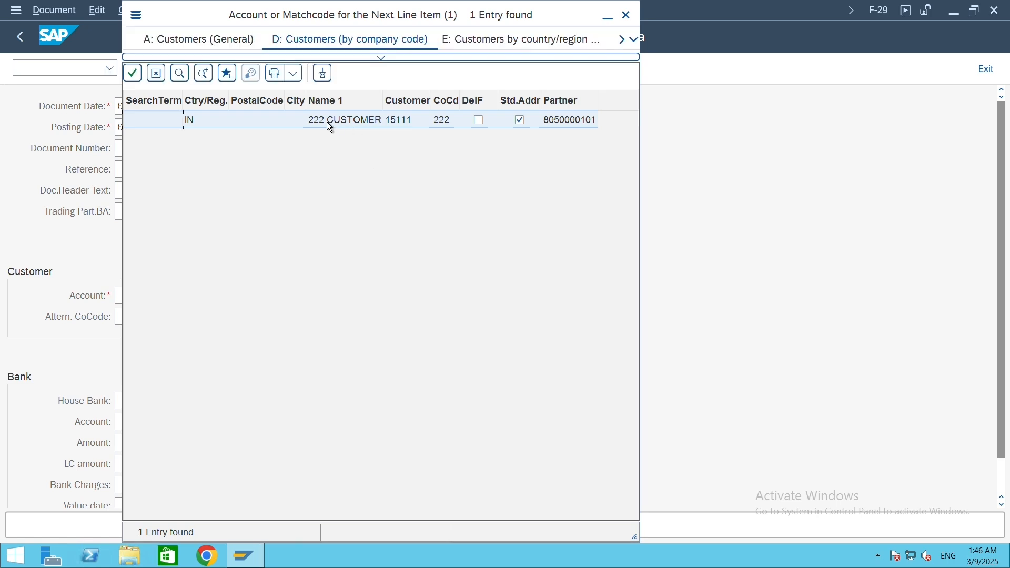
double_click(296, 120)
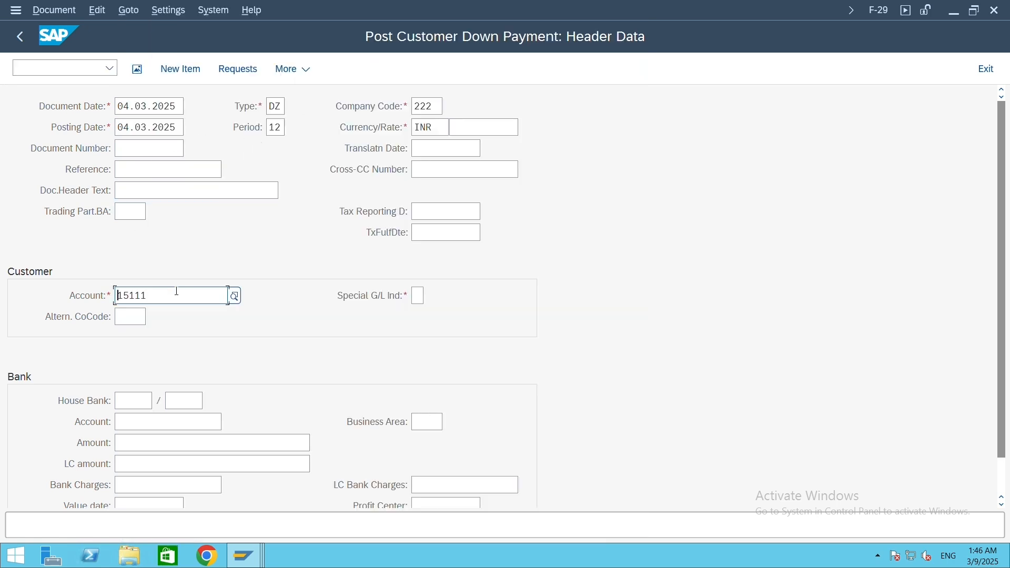
- Set the customer's special G/L indicator to A, Down Payment
left_click(421, 295)
left_click(431, 297)
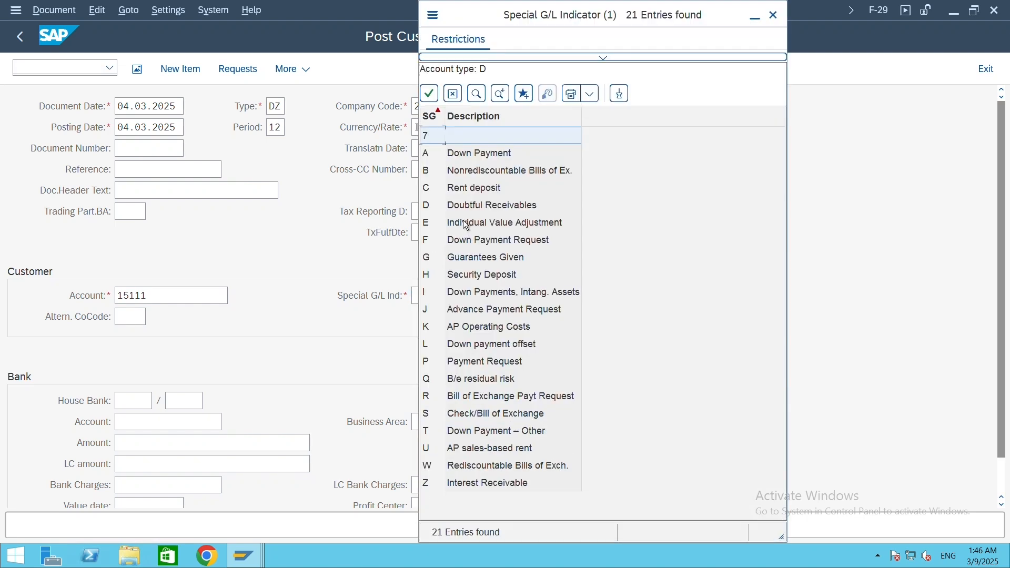
double_click(452, 155)
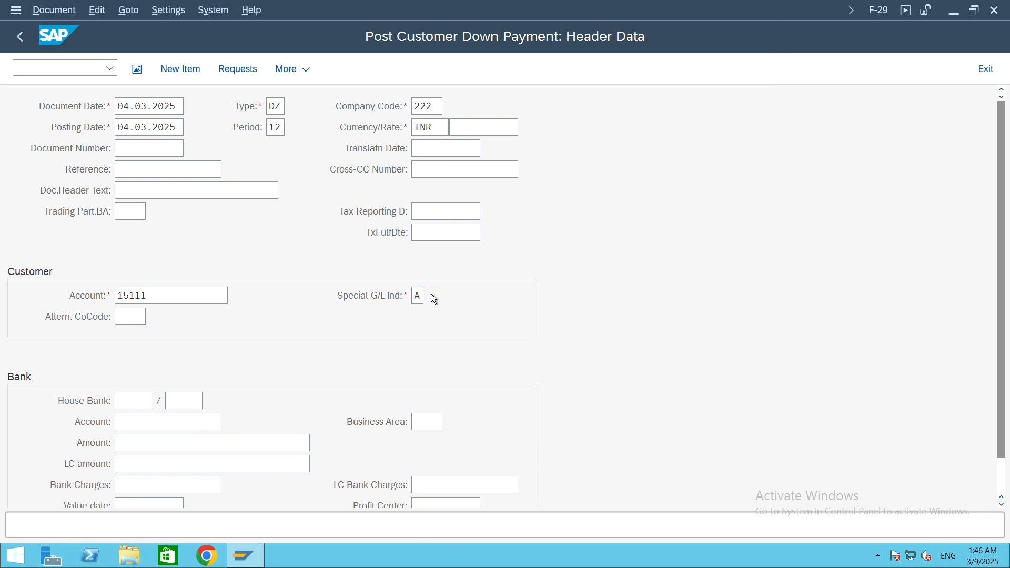
left_click(432, 295)
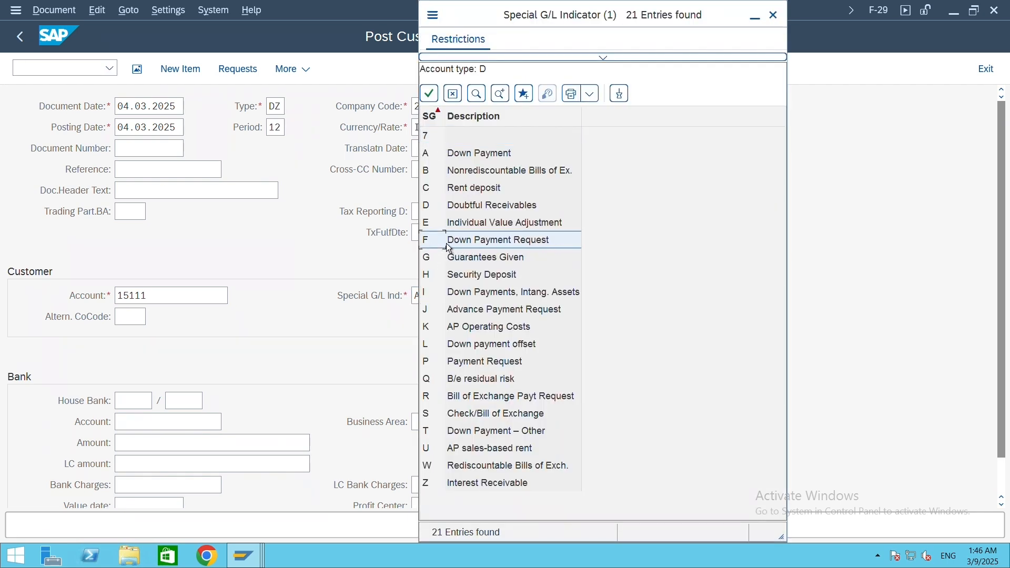
left_click(507, 152)
double_click(444, 158)
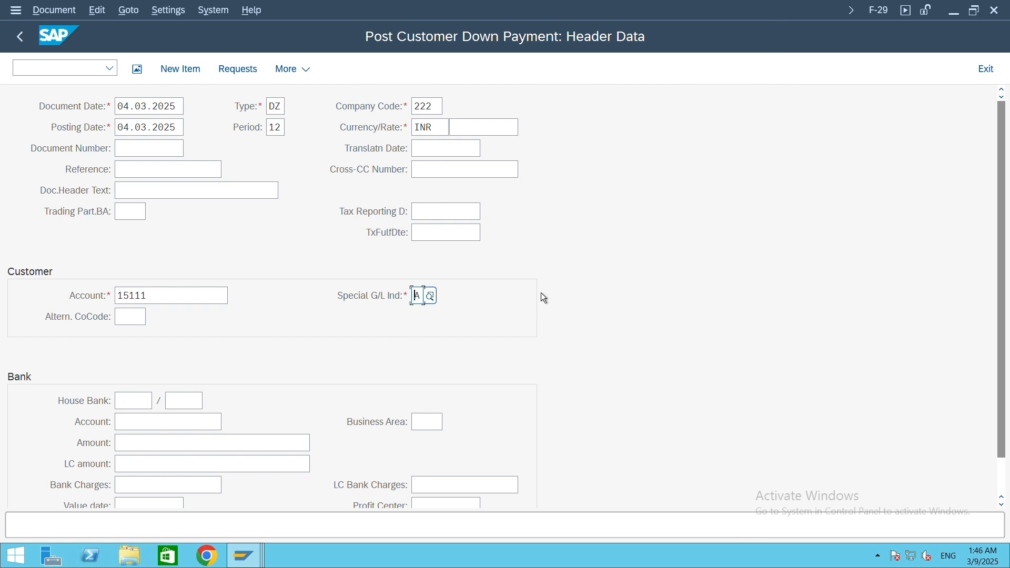
- Look up the G/L accounts of company code 222 and fill the bank account with SBI Bank
scroll(749, 264, "down", 2)
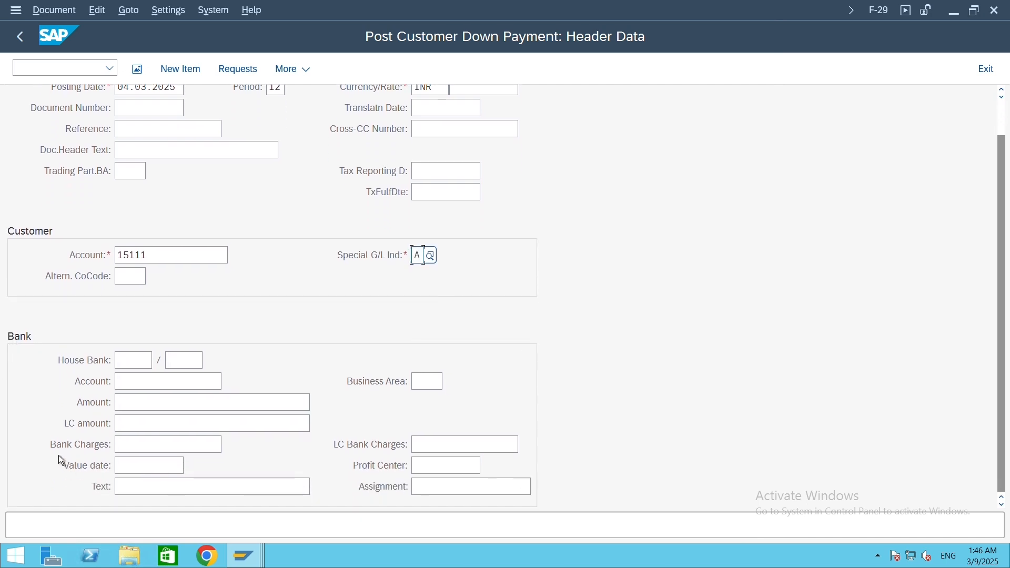
left_click(136, 383)
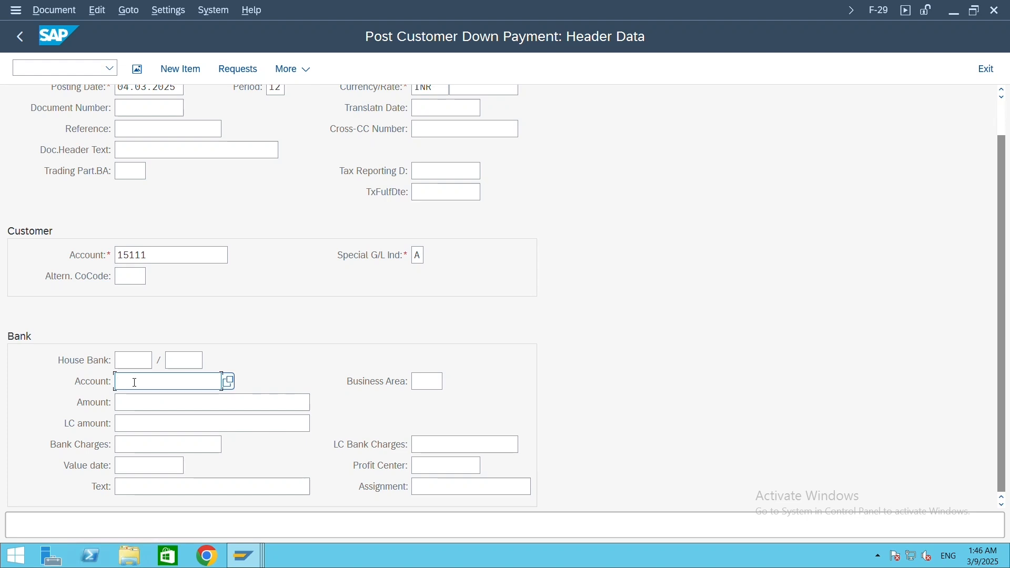
left_click(228, 383)
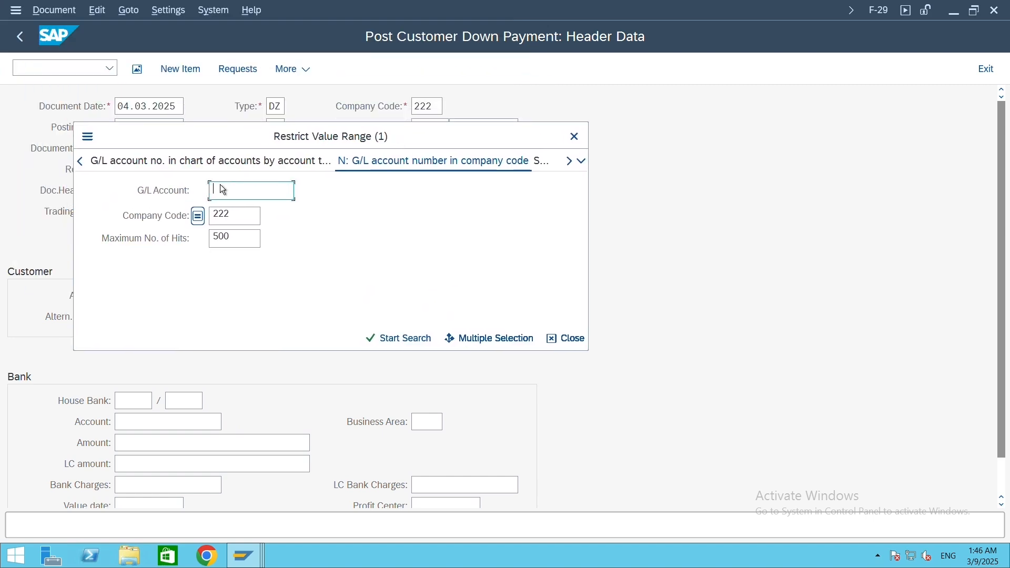
left_click(241, 215)
left_click(399, 337)
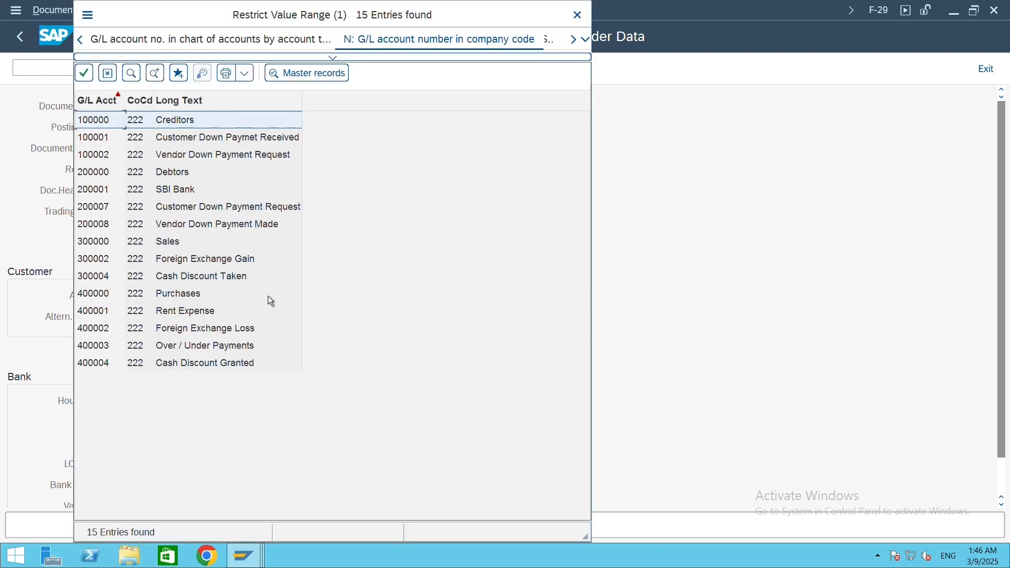
left_click(168, 192)
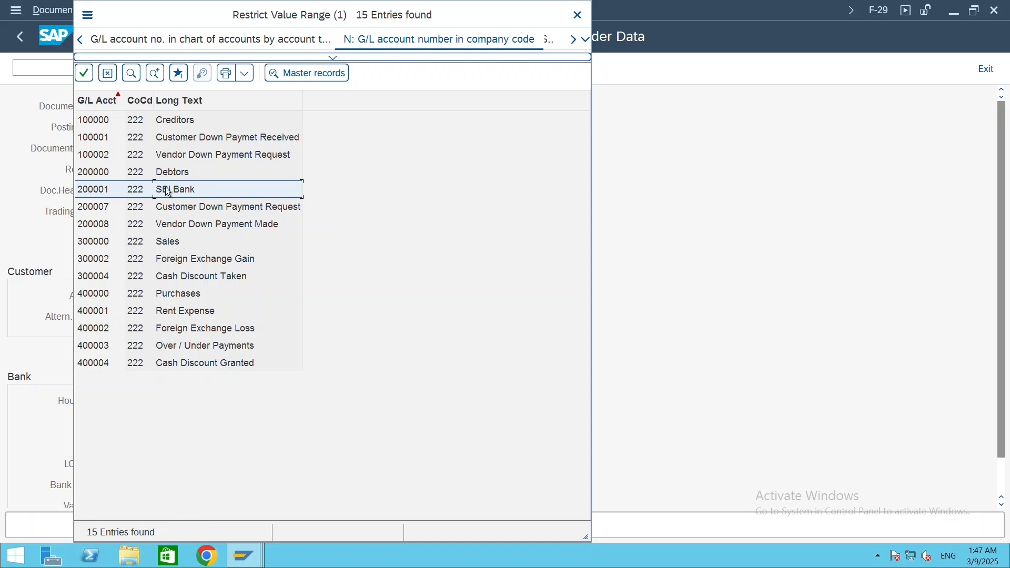
double_click(106, 191)
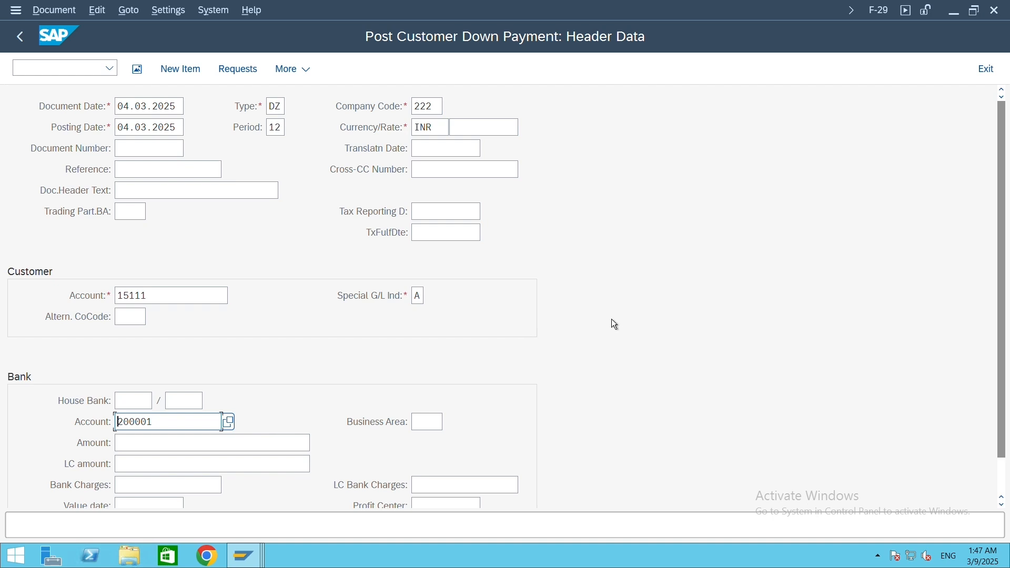
- Enter 20000 as the bank amount of the down payment
scroll(595, 323, "down", 2)
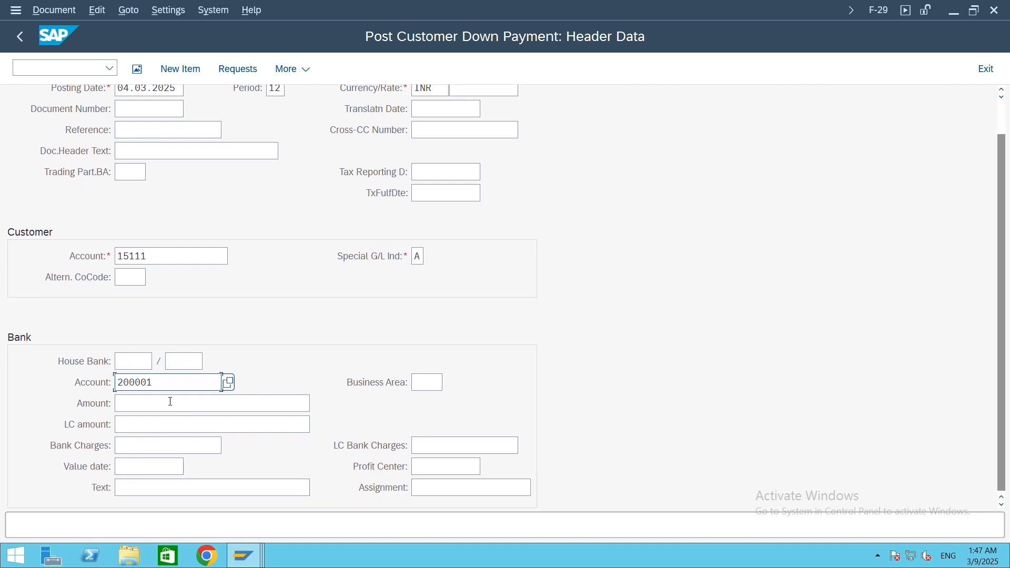
left_click(251, 401)
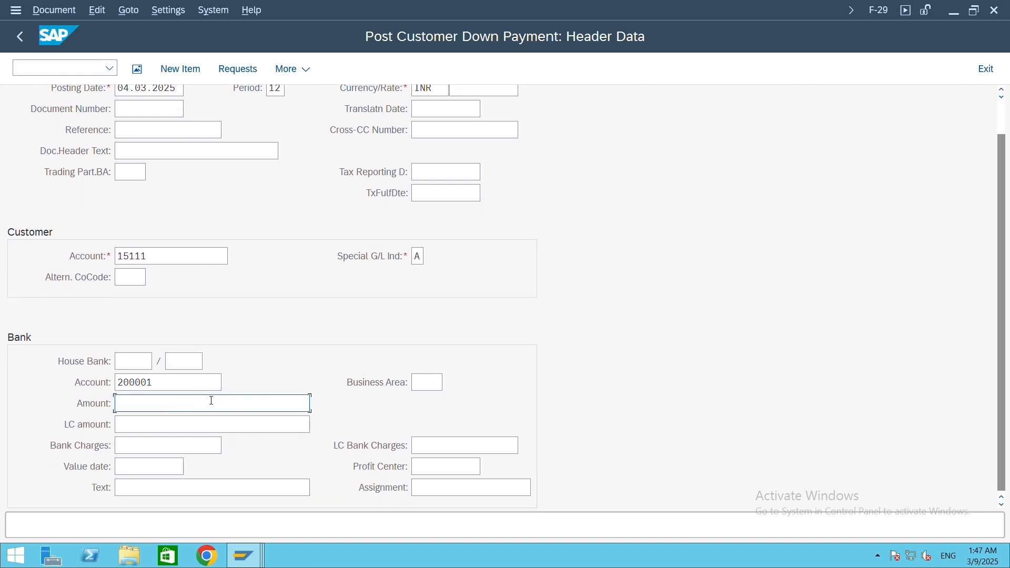
type("20")
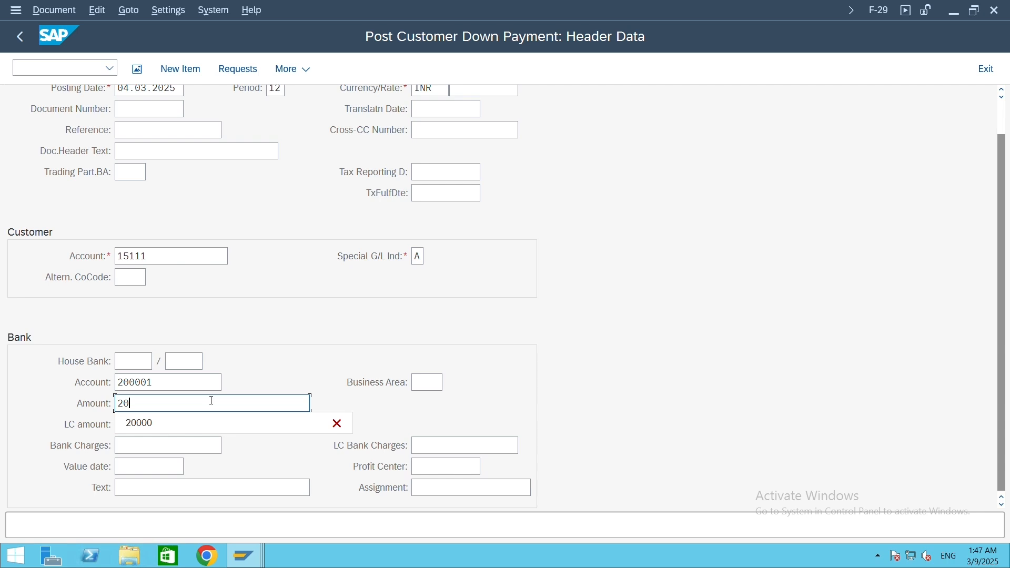
type("000")
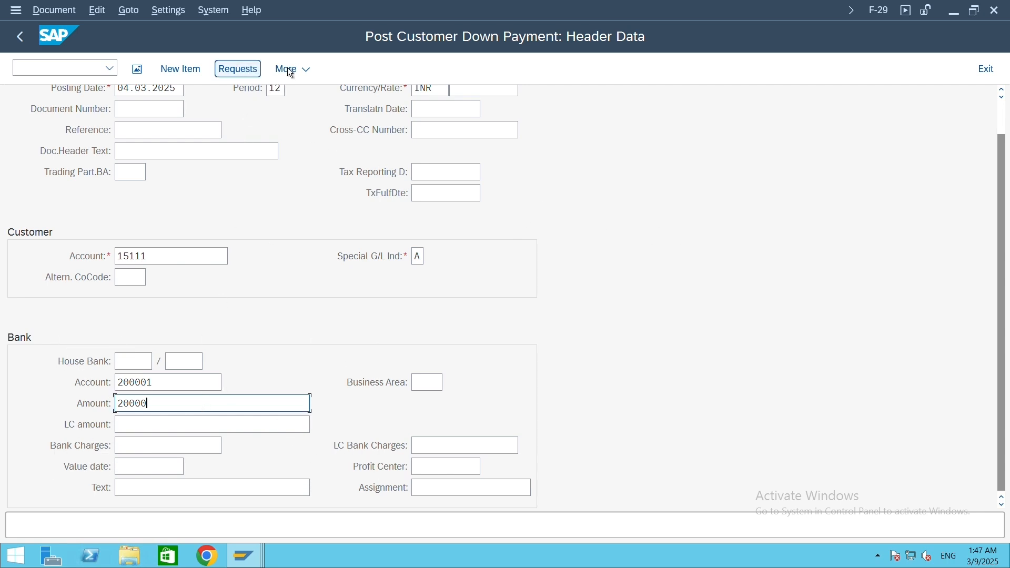
- Display the customer's down payment requests and select the request with baseline date 04.03.2025
left_click(340, 61)
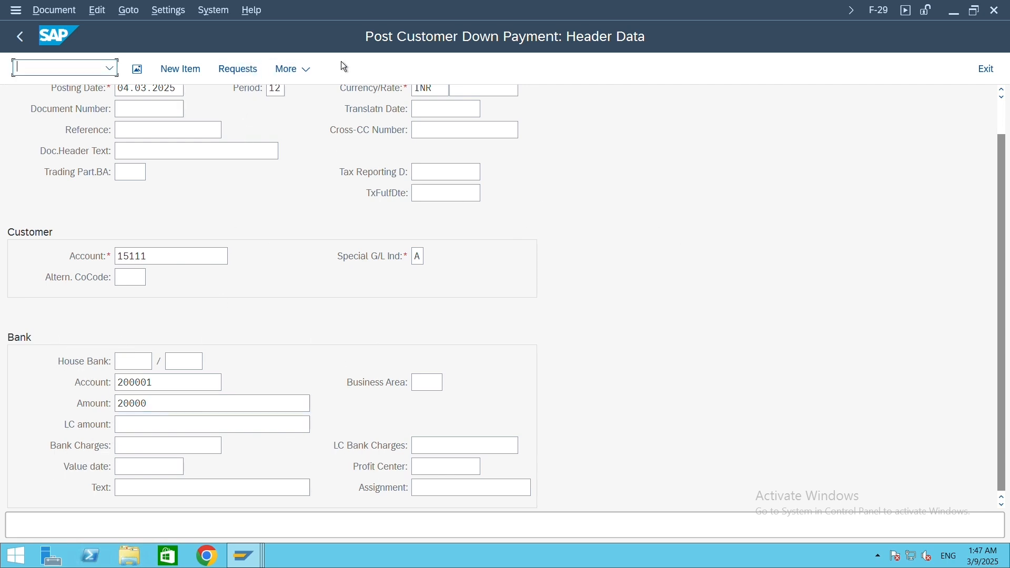
left_click(234, 70)
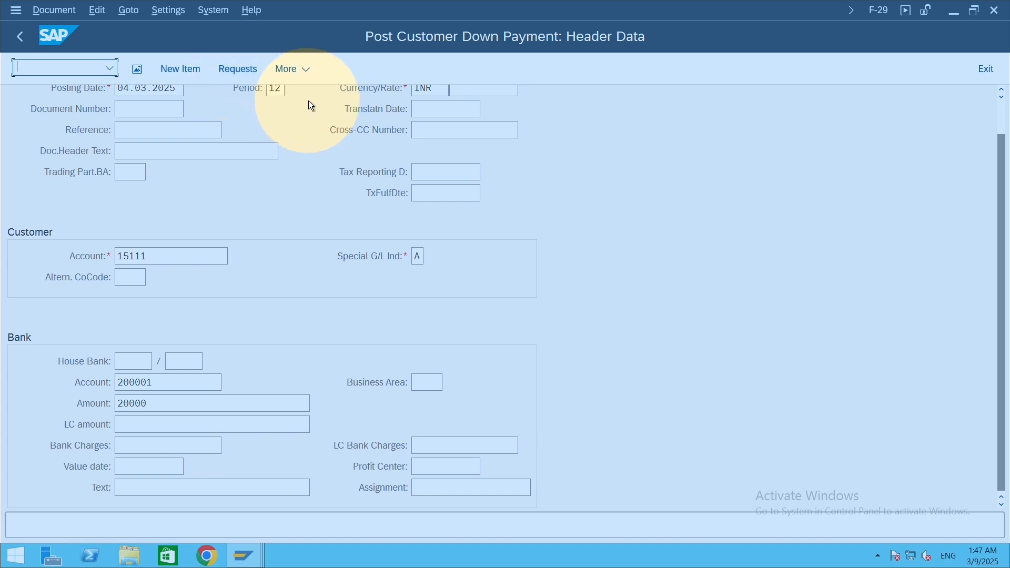
left_click(239, 69)
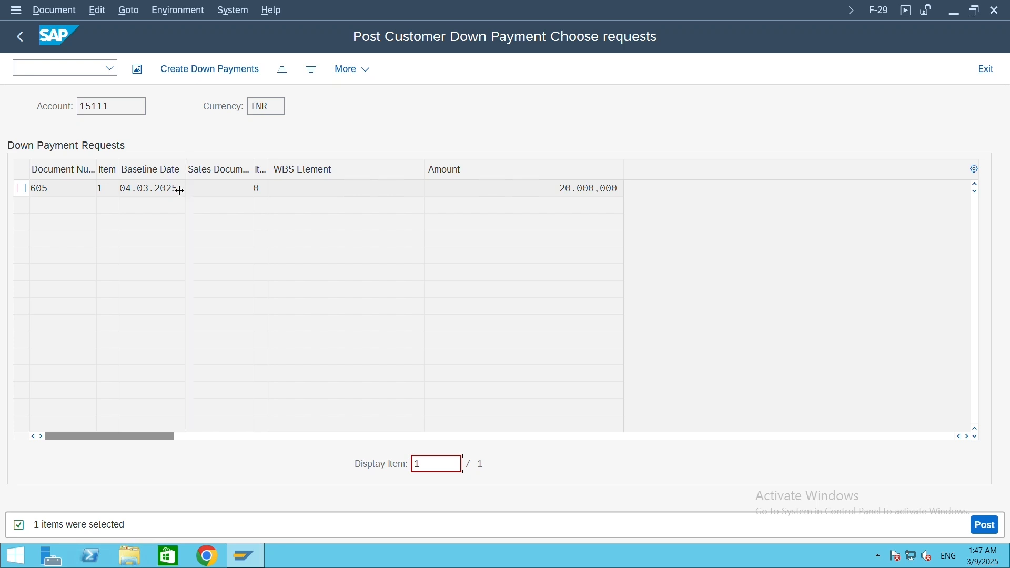
left_click_drag(51, 188, 29, 191)
left_click(41, 188)
left_click(21, 188)
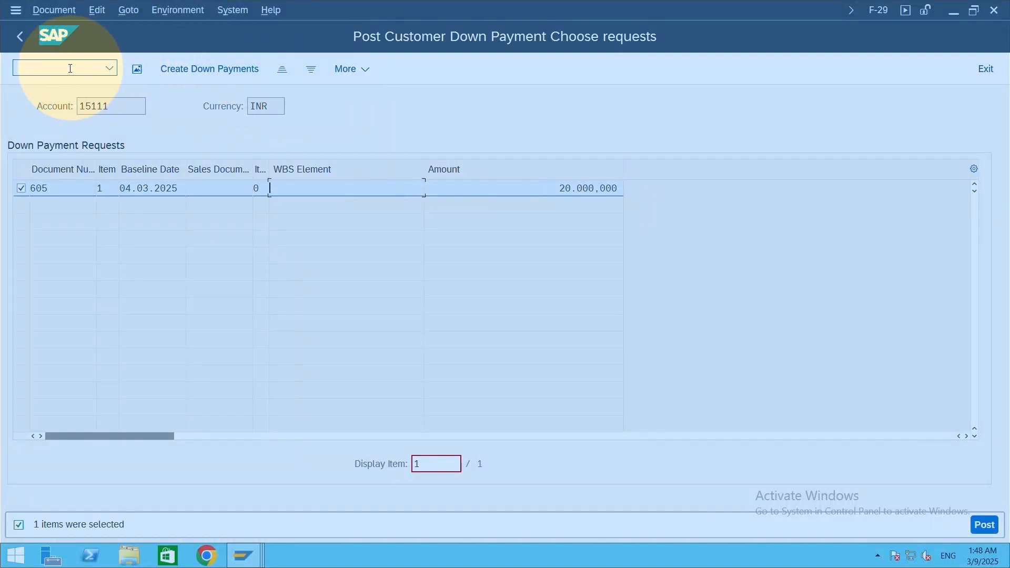
- Create the down payment from the selected request and post the document
left_click(200, 69)
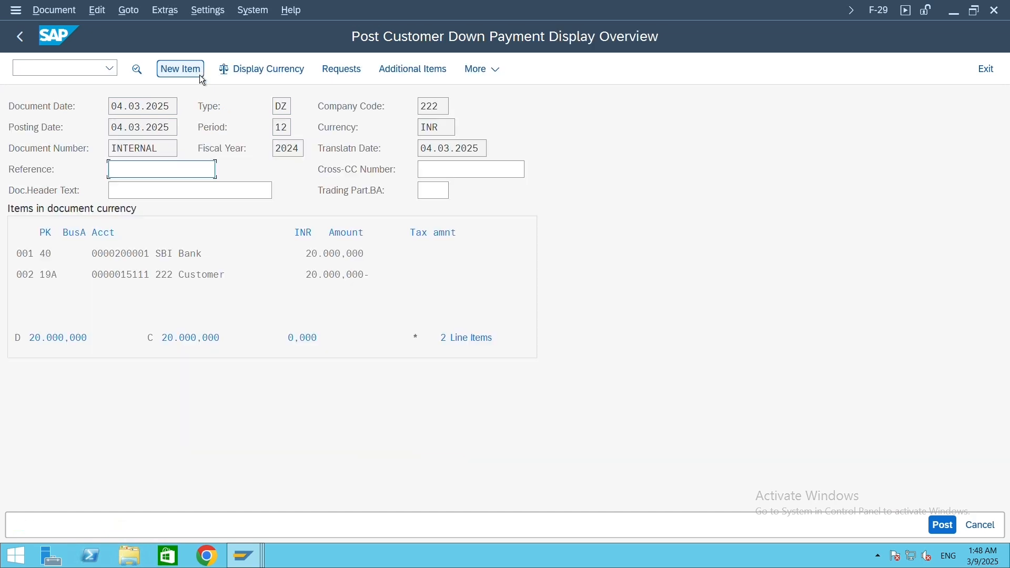
left_click(372, 257)
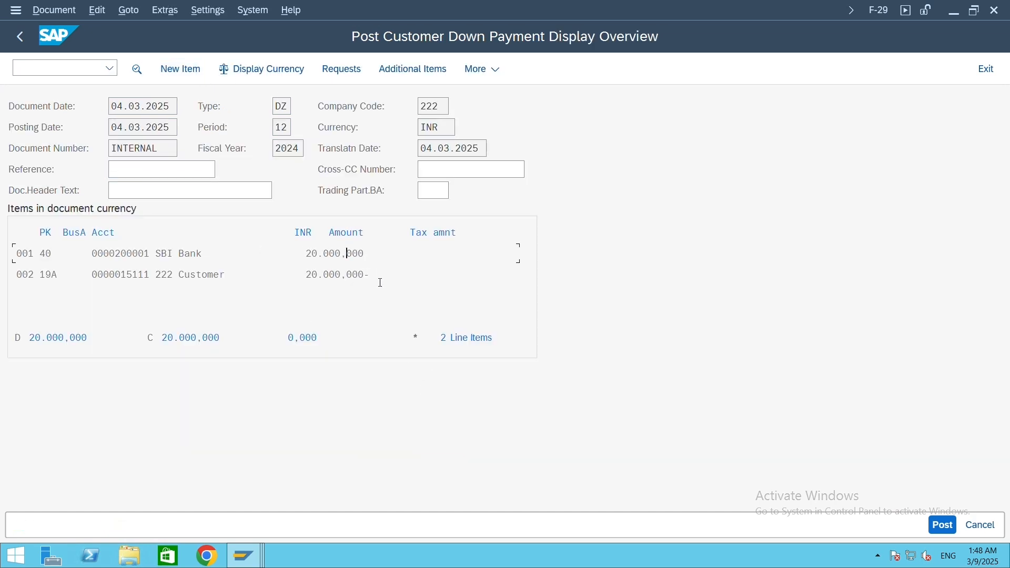
key("ctrl")
key("ctrl")
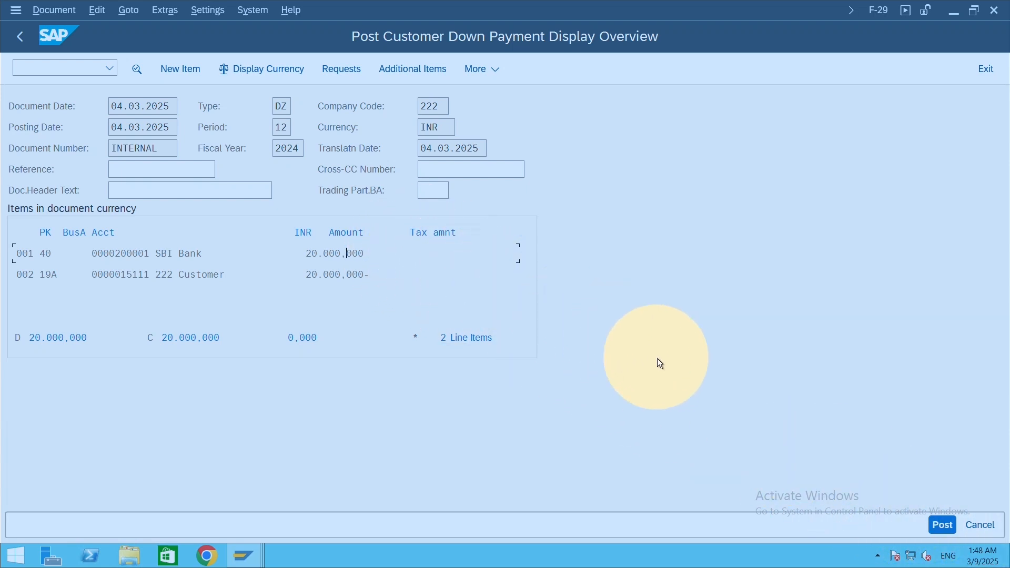
left_click(939, 527)
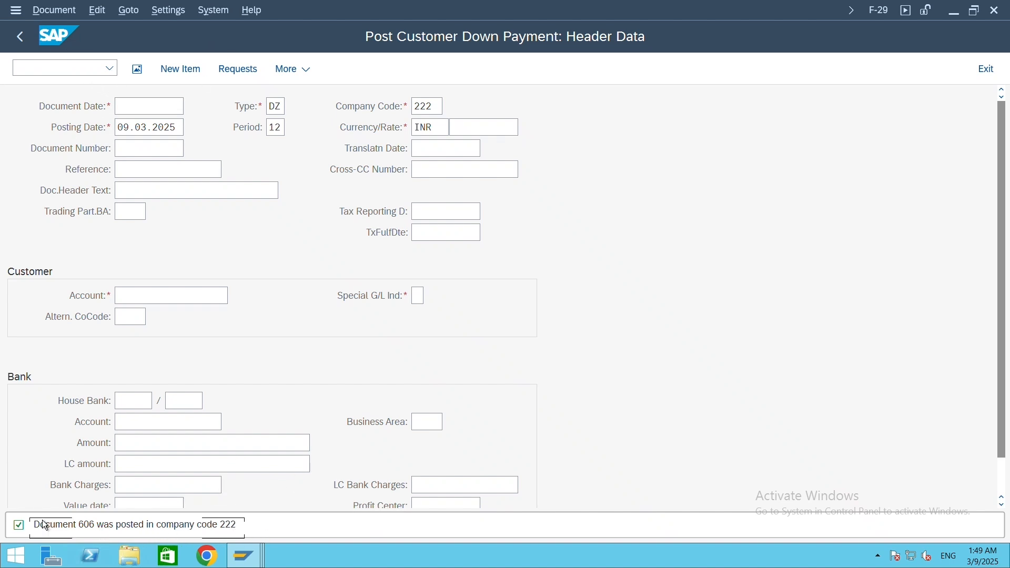
left_click(71, 524)
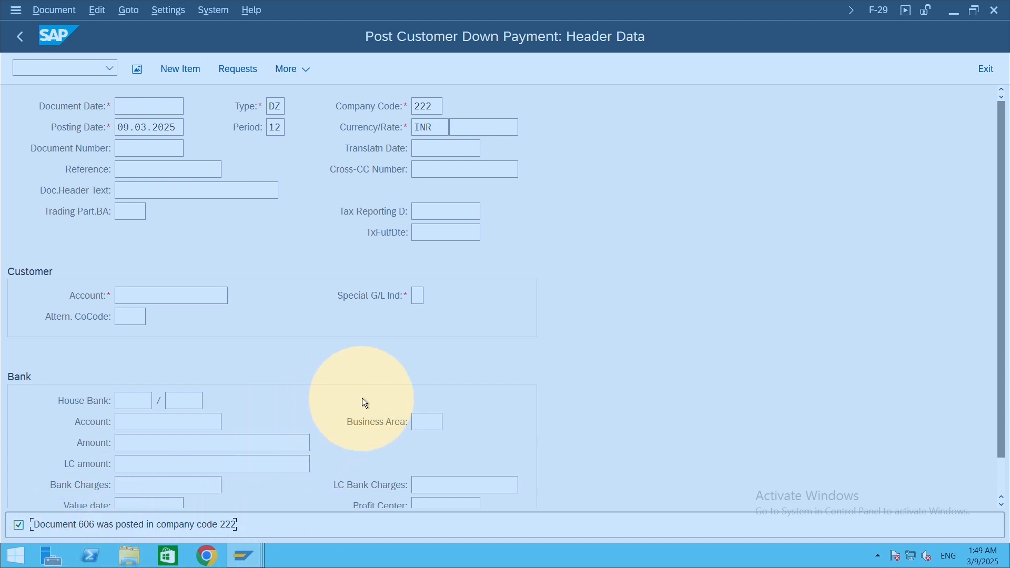
- Switch to the displayed down payment request document and go back to the G/L account line item selection
mouse_move(243, 556)
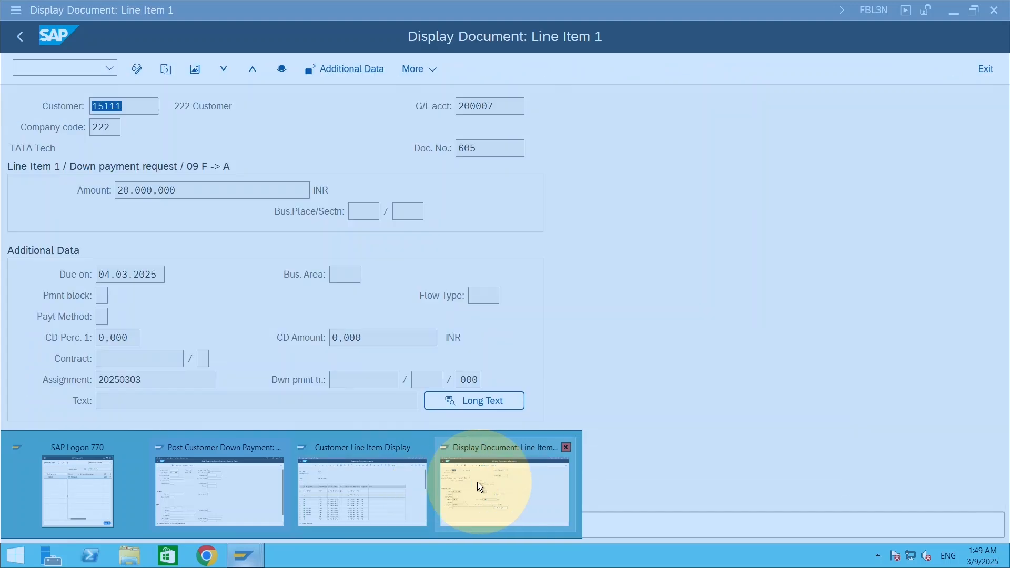
left_click(357, 480)
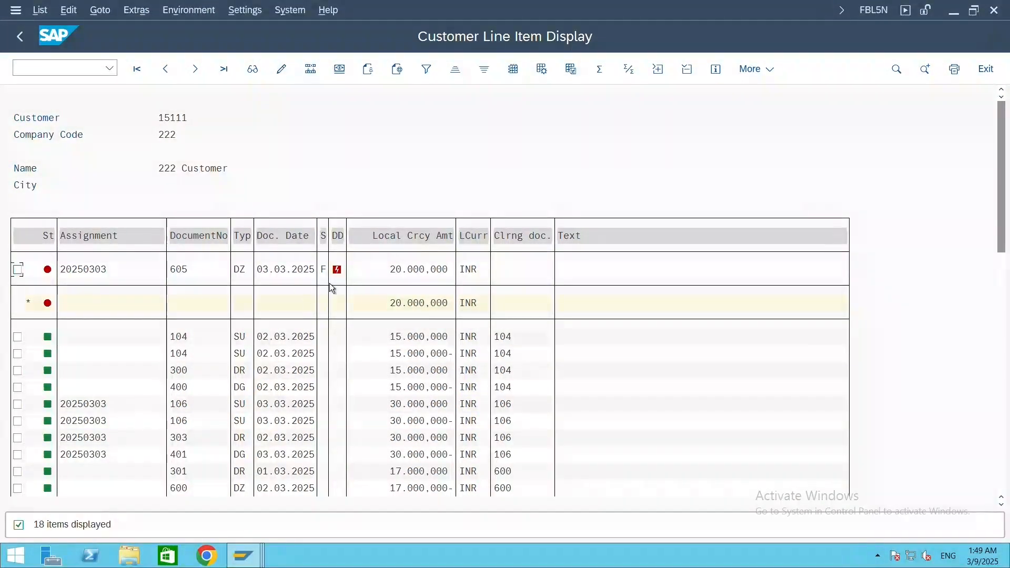
mouse_move(246, 547)
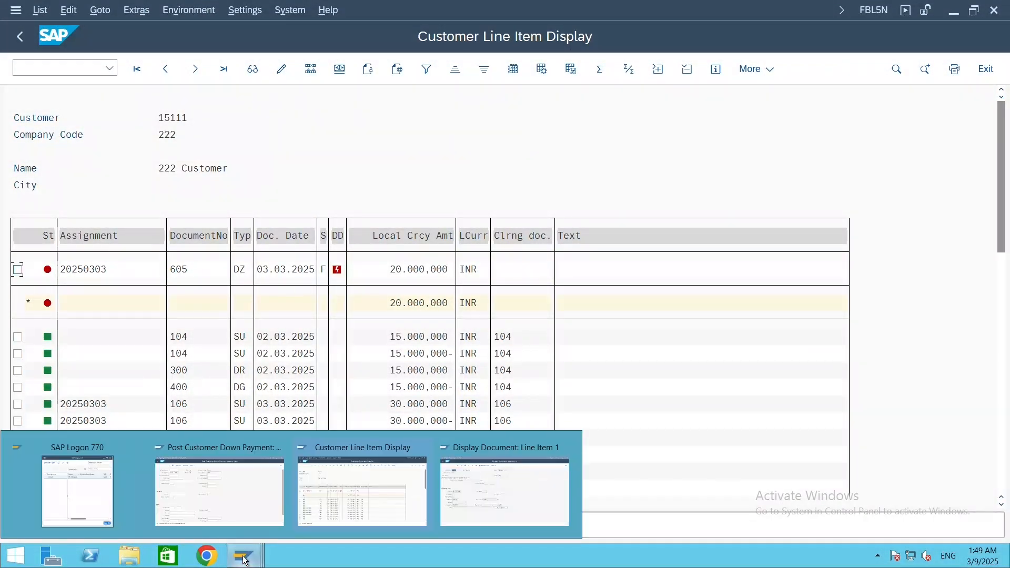
left_click(488, 494)
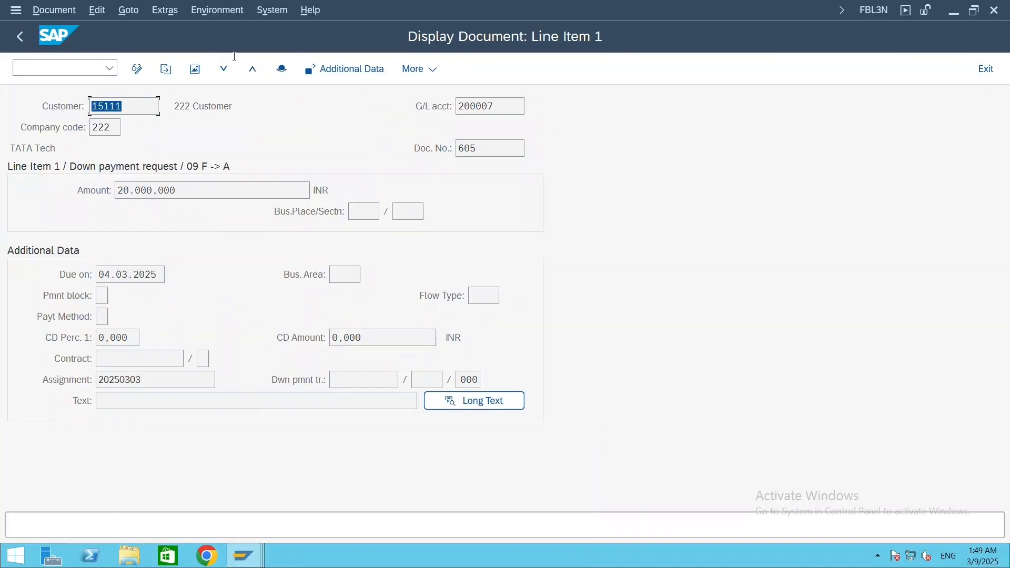
left_click(18, 40)
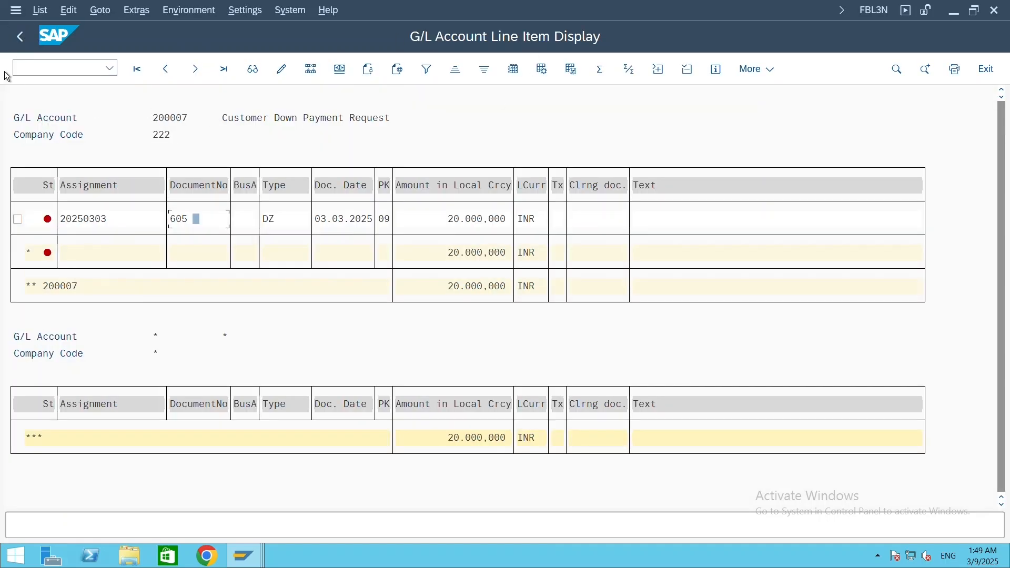
left_click(20, 36)
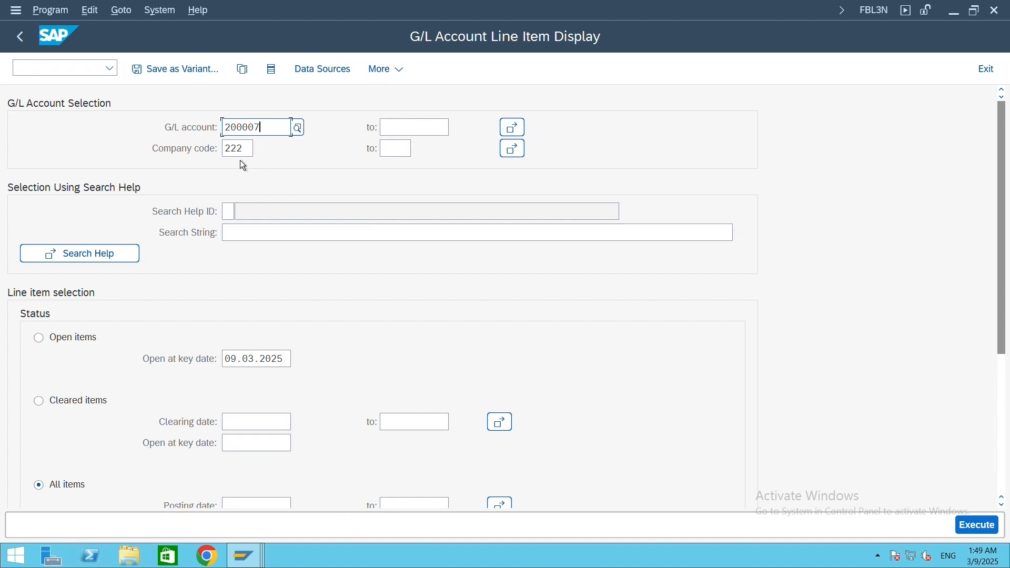
- Look up the Customer Down Payment Request account in company code 222 and display all its line items
left_click(296, 131)
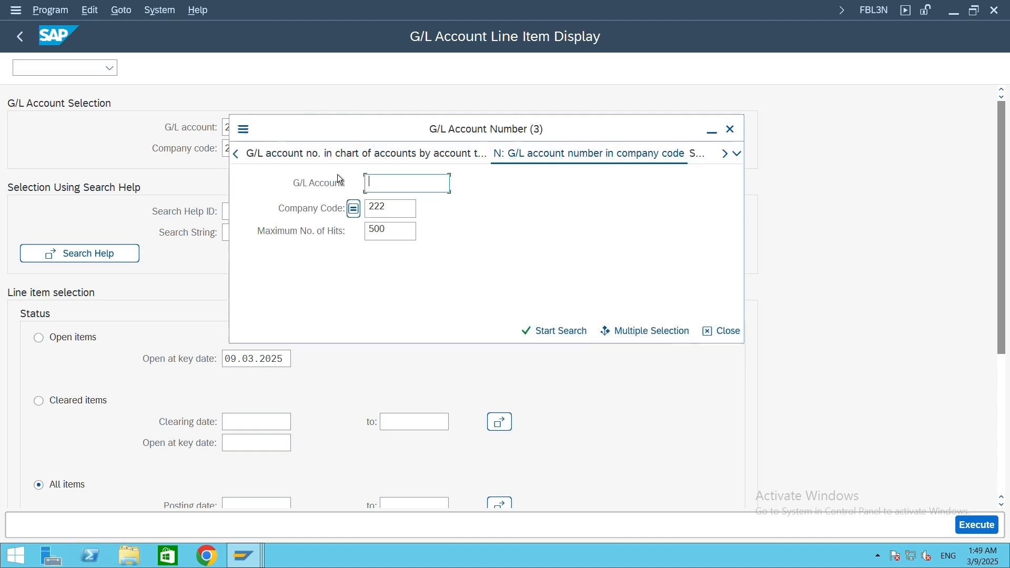
left_click(551, 332)
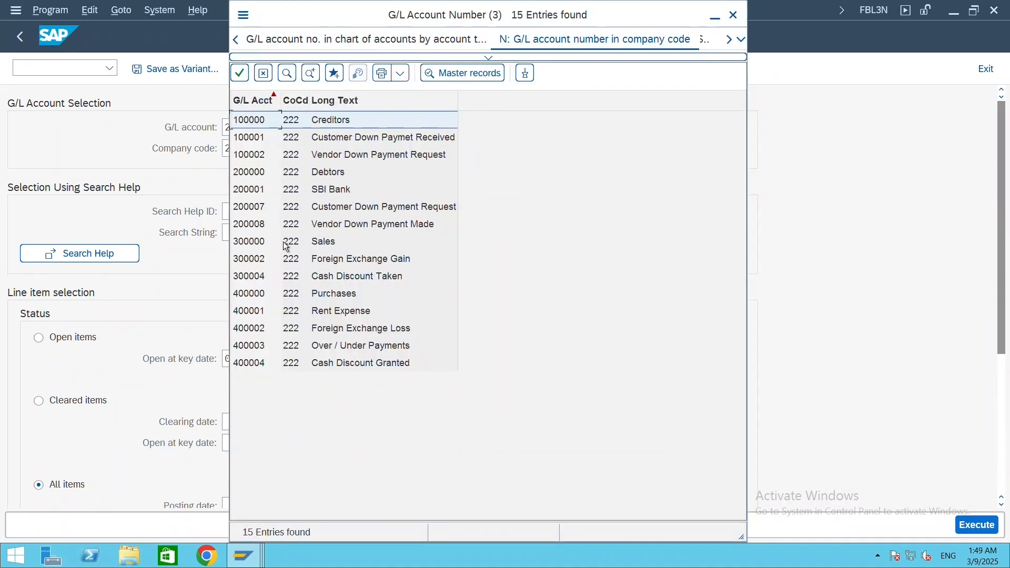
left_click(261, 207)
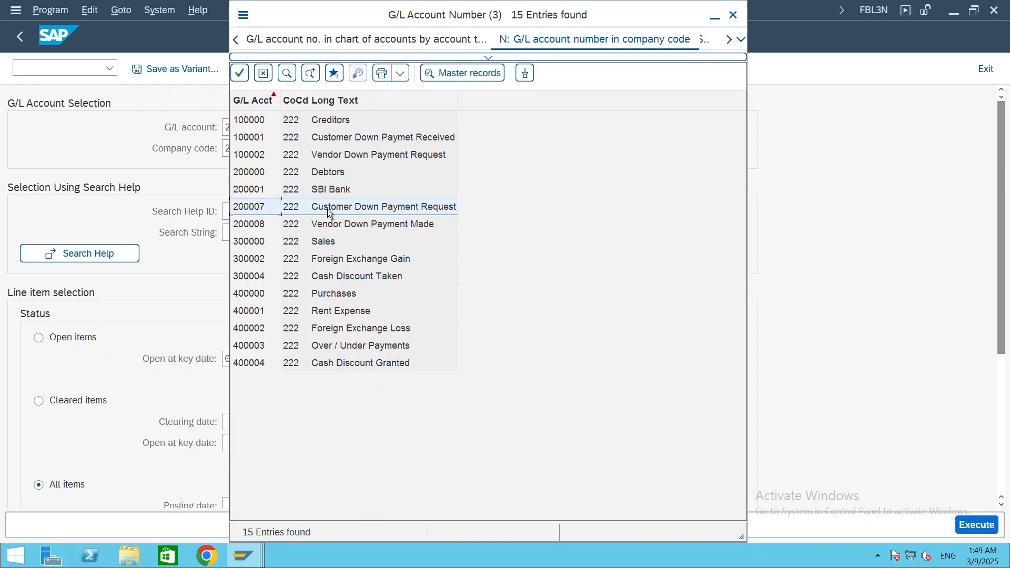
double_click(427, 211)
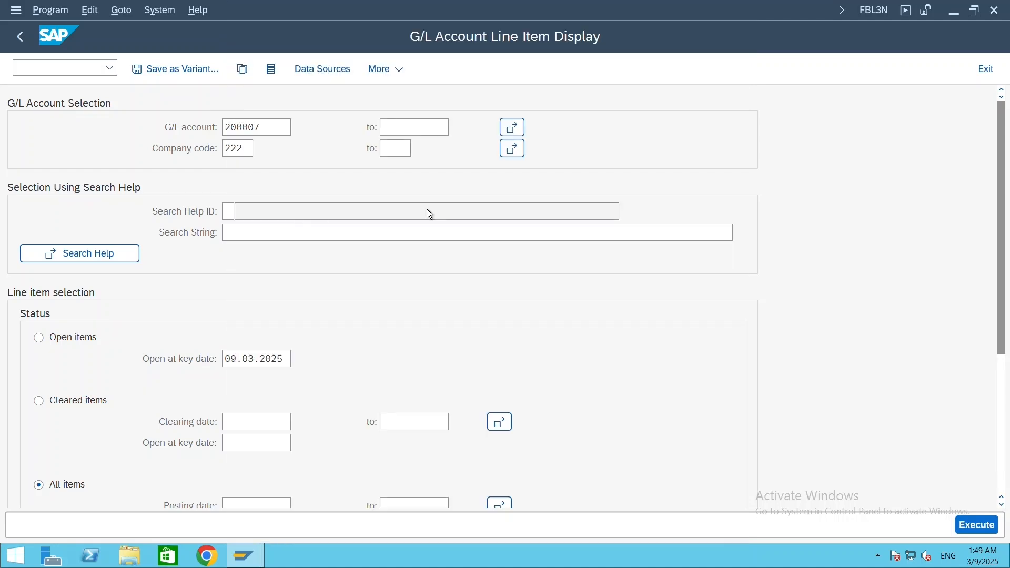
scroll(1003, 331, "down", 5)
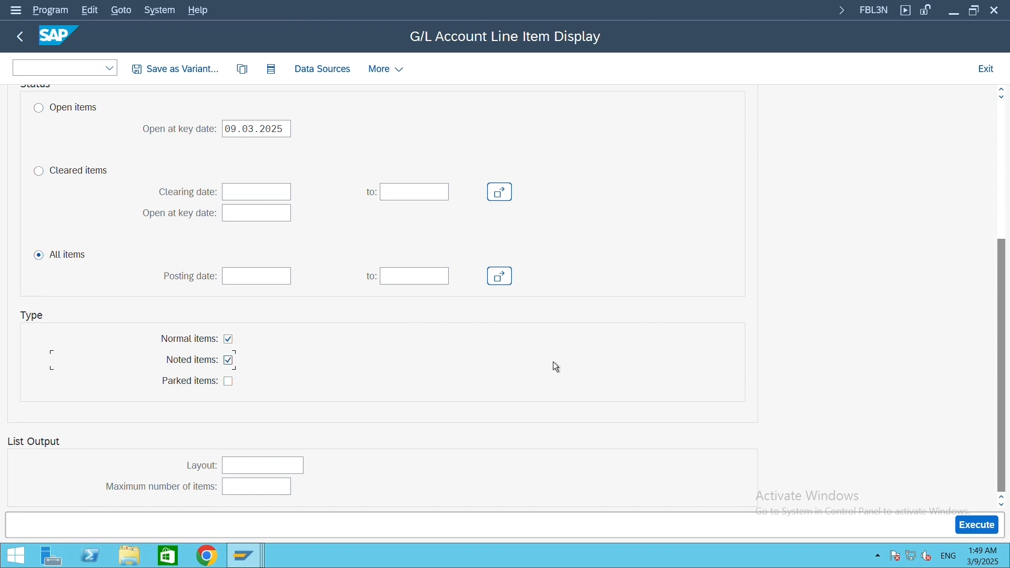
left_click(990, 526)
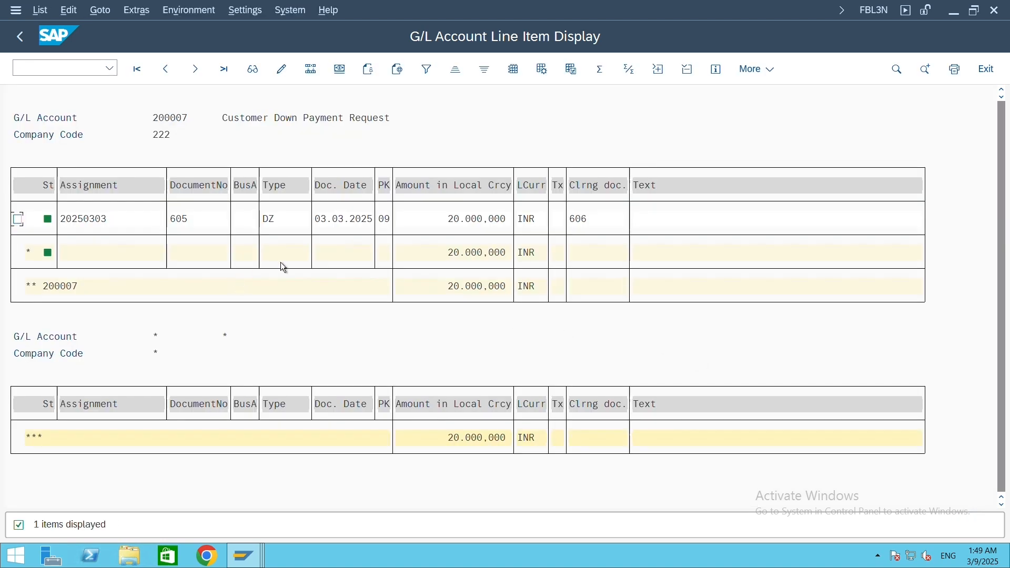
mouse_move(53, 221)
left_click(195, 220)
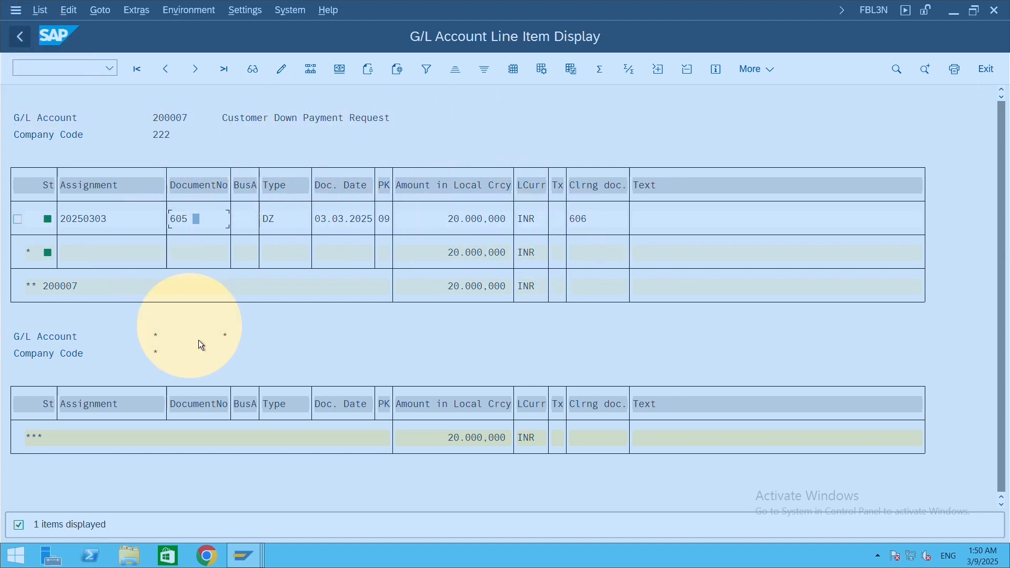
- Switch to the customer line item list and refresh it
mouse_move(241, 551)
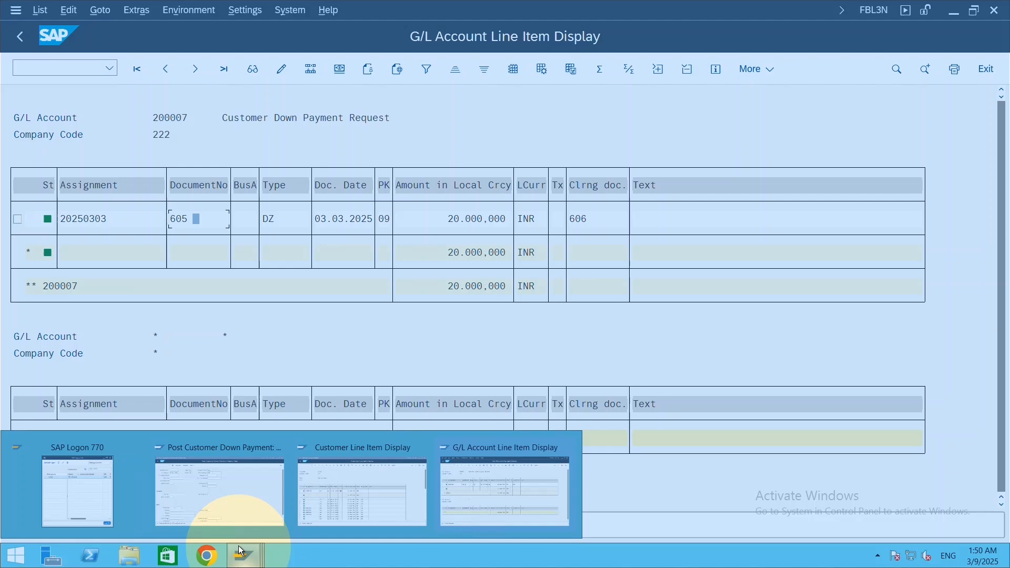
left_click(334, 508)
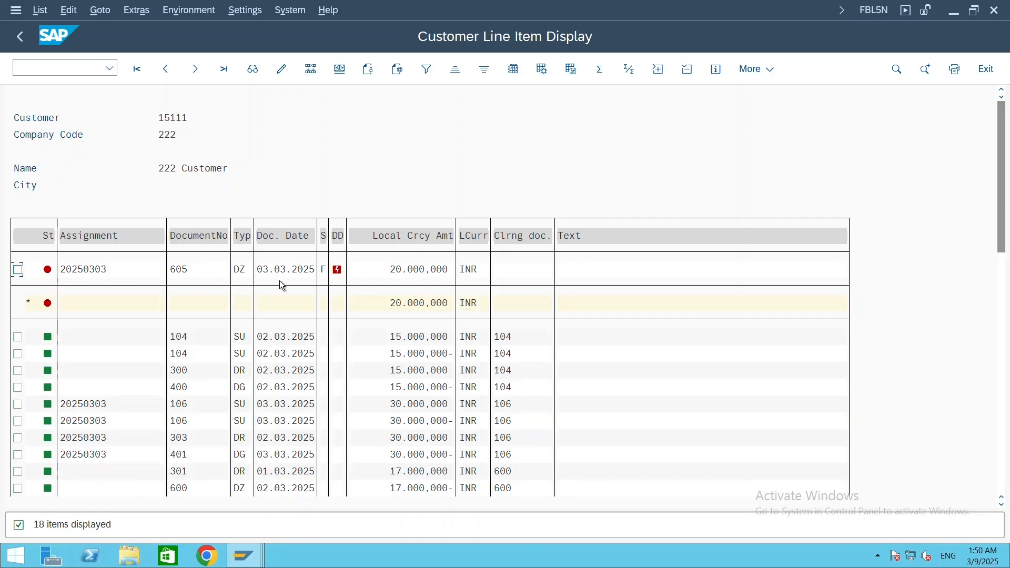
left_click(120, 272)
left_click(106, 267)
key("ctrl")
key("ctrl")
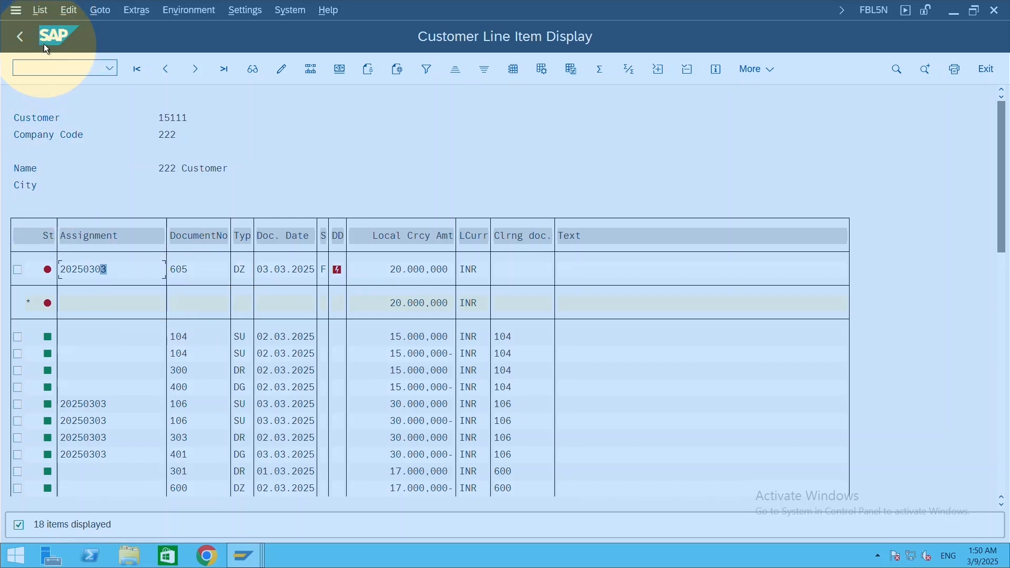
left_click(37, 15)
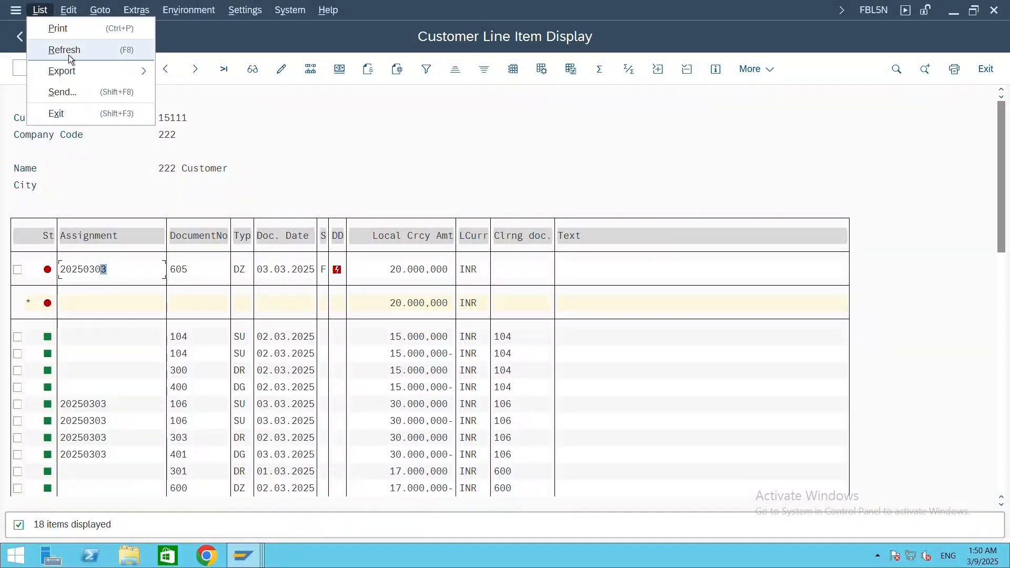
left_click(70, 56)
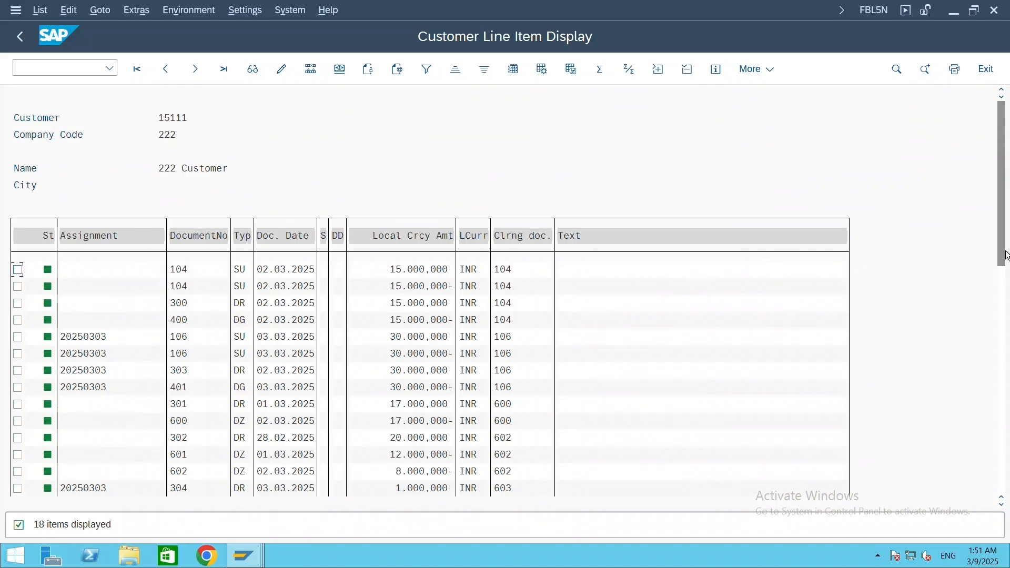
- Examine the refreshed customer line items, checking the special G/L indicator, document number and clearing document of the down payment request
left_click_drag(1006, 256, 1006, 327)
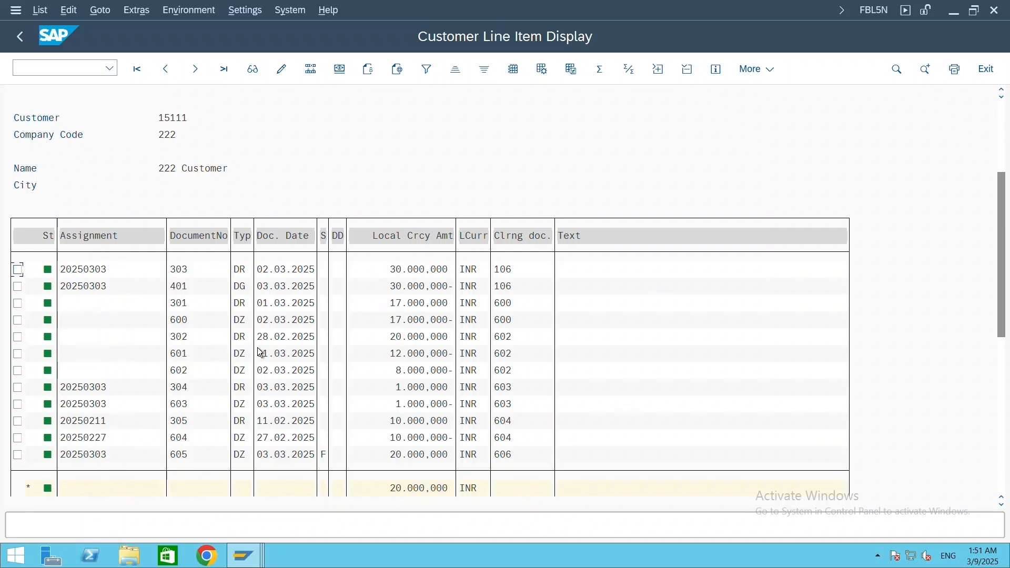
left_click(200, 455)
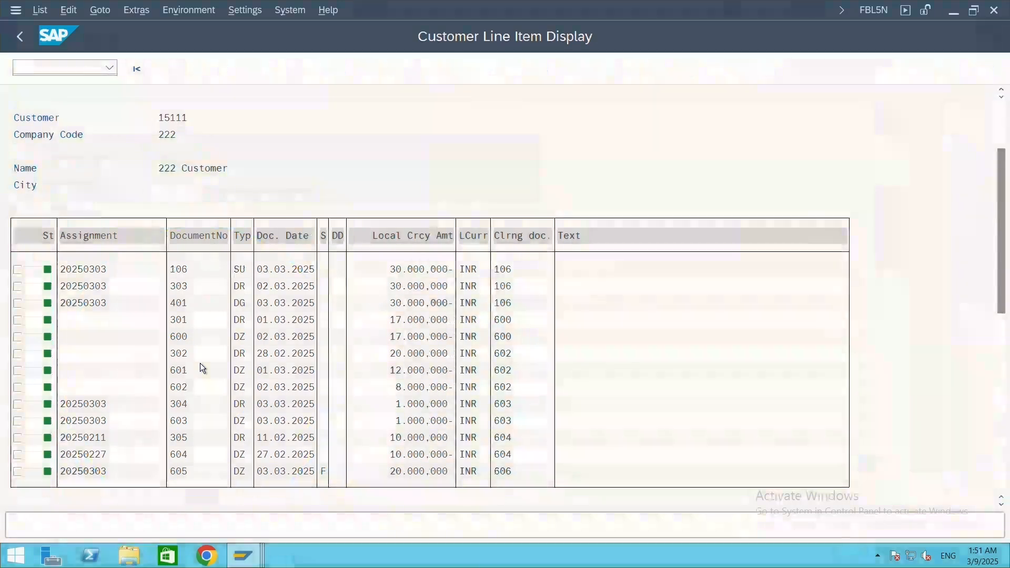
scroll(200, 363, "up", 5)
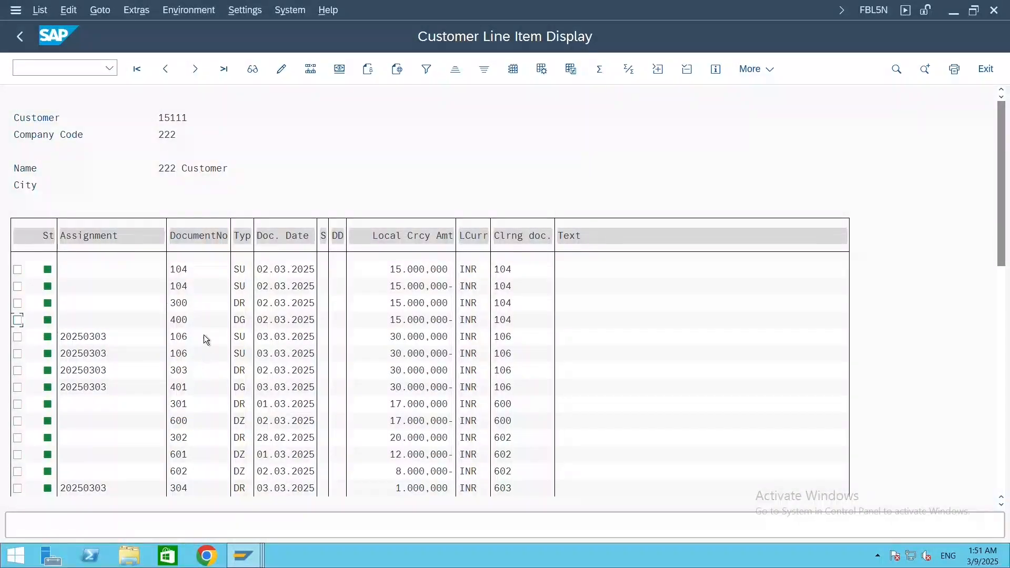
scroll(208, 337, "down", 5)
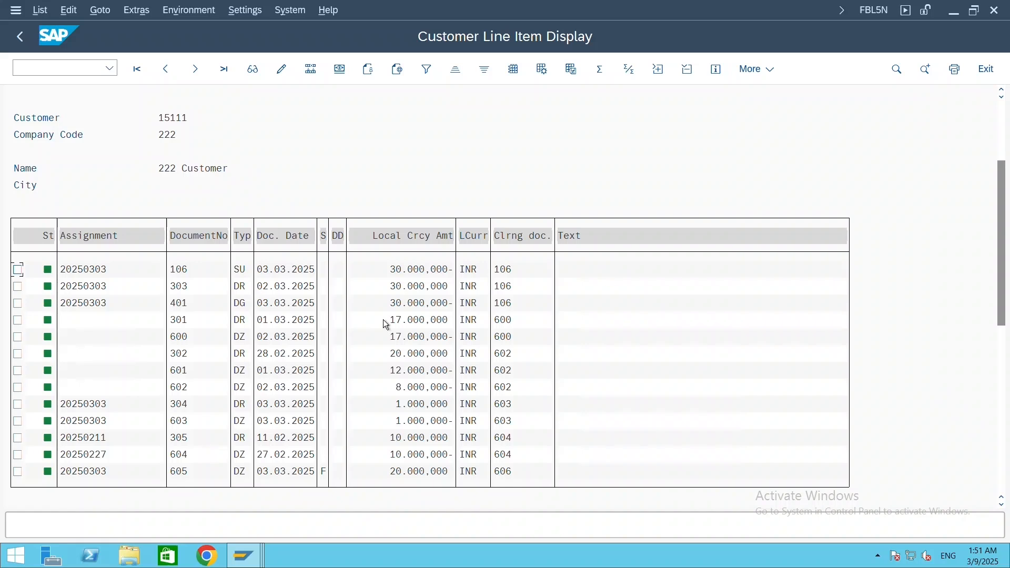
left_click(410, 321)
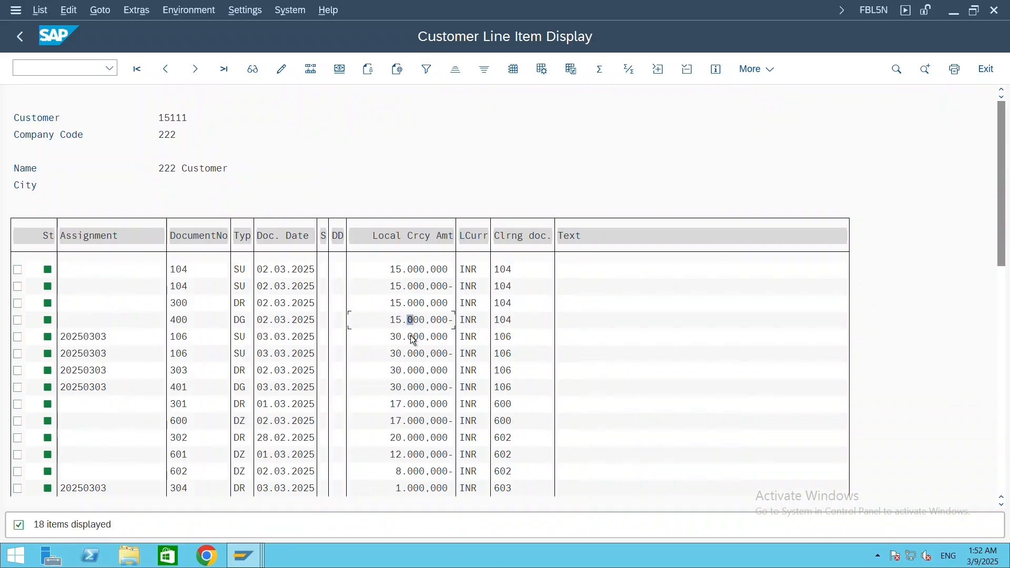
scroll(386, 304, "down", 7)
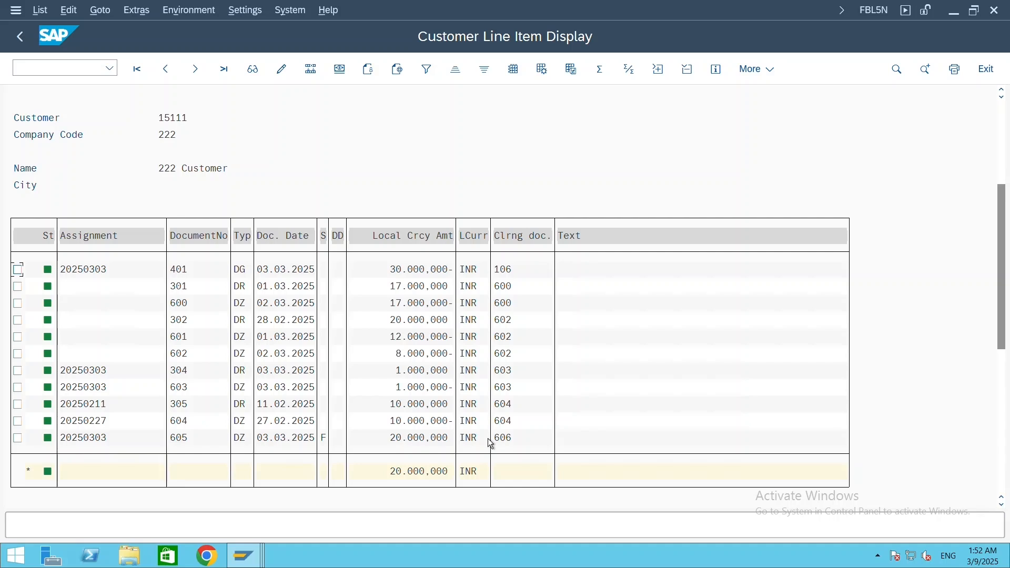
left_click(511, 441)
left_click(324, 438)
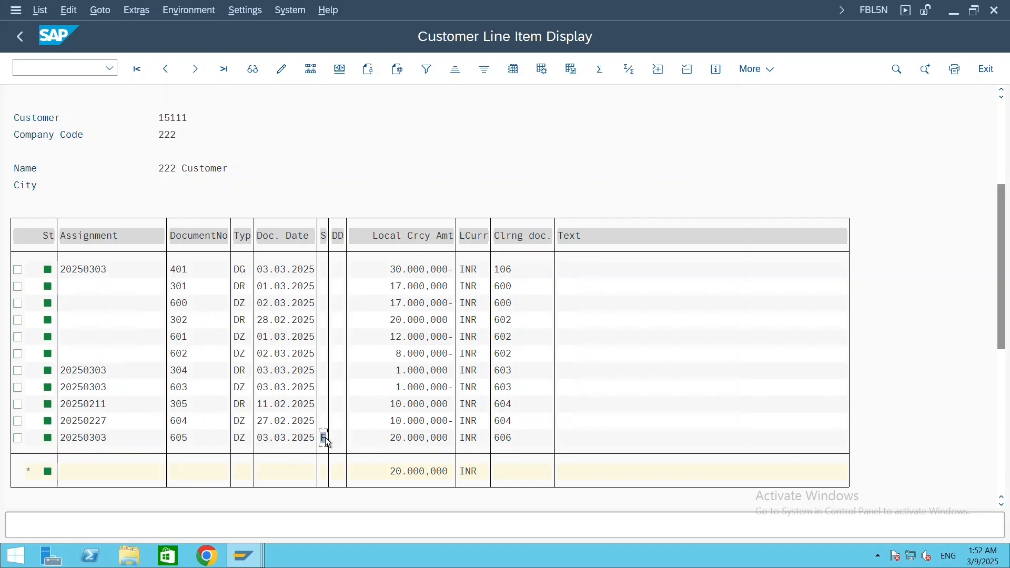
left_click(185, 438)
left_click(188, 436)
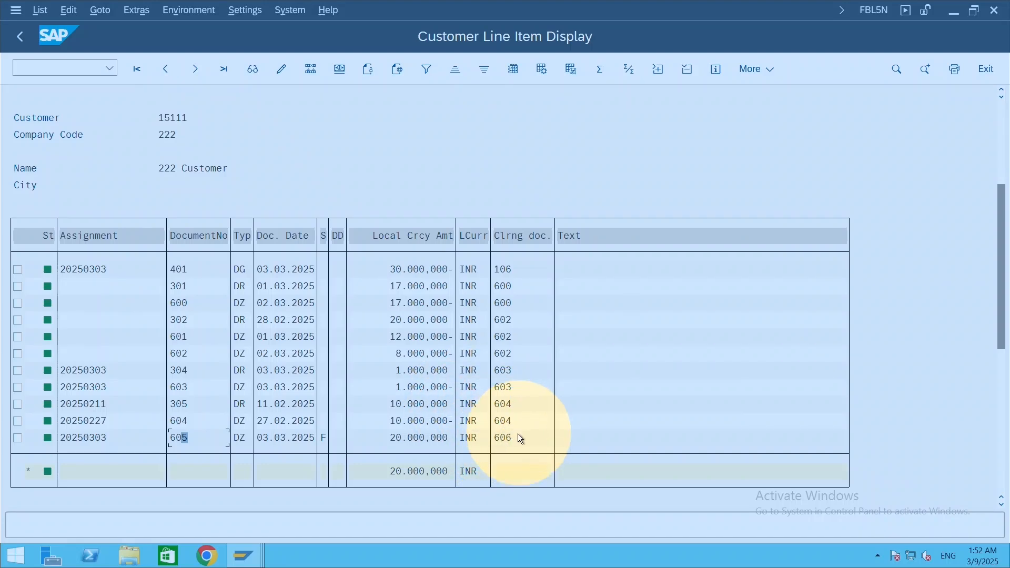
- Return to the customer line item selection, include special G/L transactions, and display all items of the customer in company code 222
left_click(32, 39)
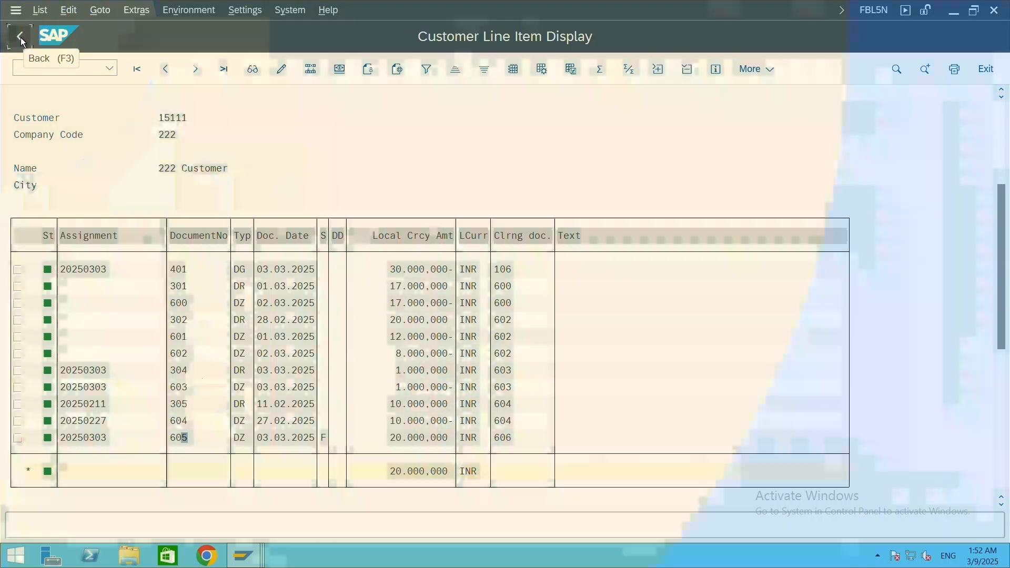
scroll(428, 336, "down", 2)
scroll(428, 332, "down", 5)
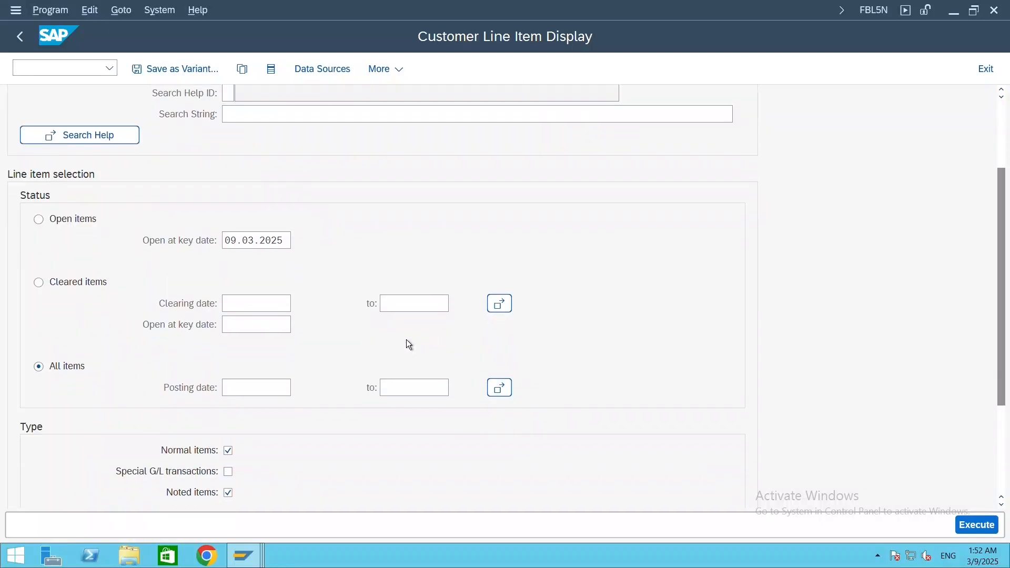
scroll(269, 442, "up", 6)
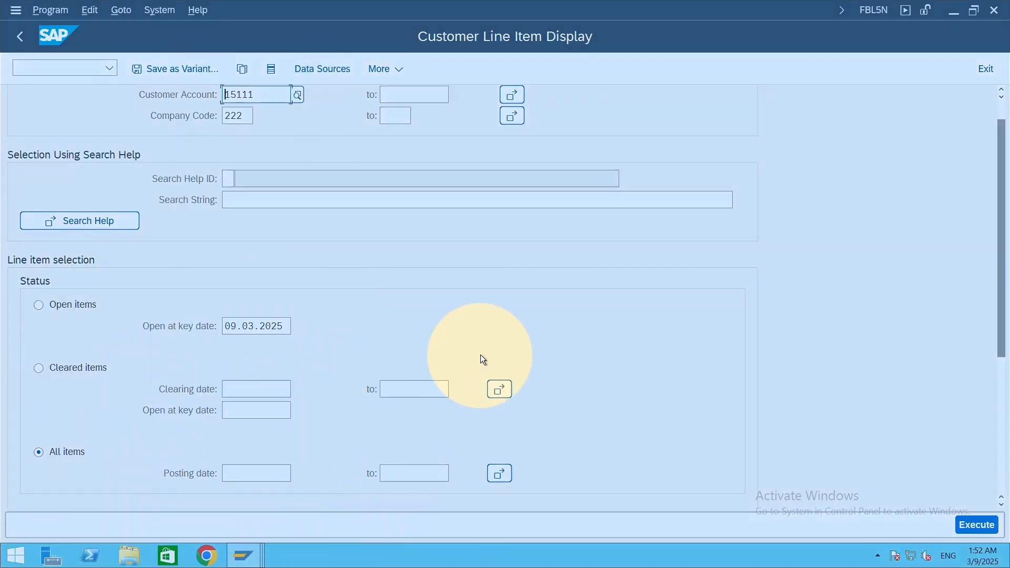
scroll(346, 350, "down", 5)
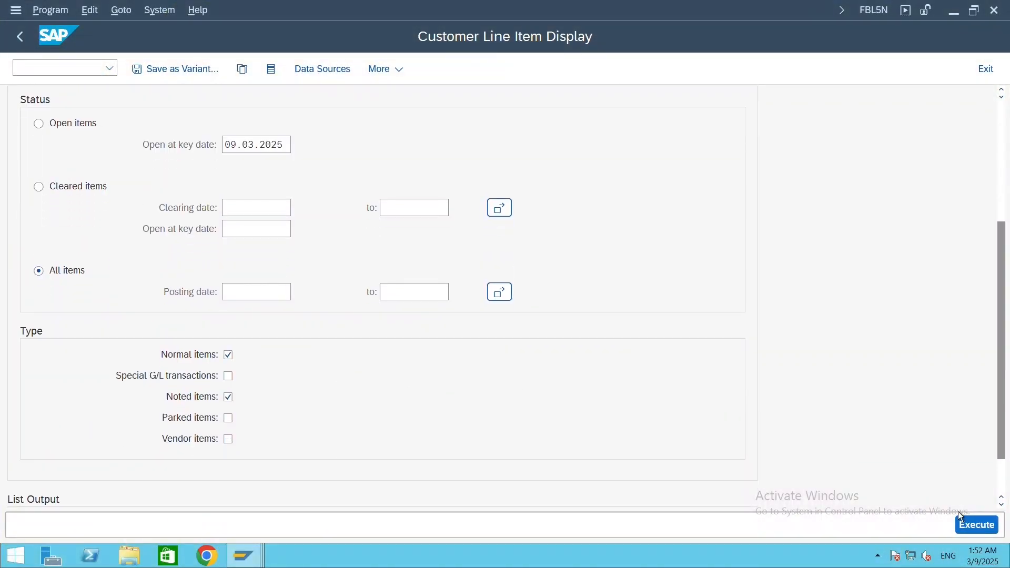
scroll(248, 164, "up", 4)
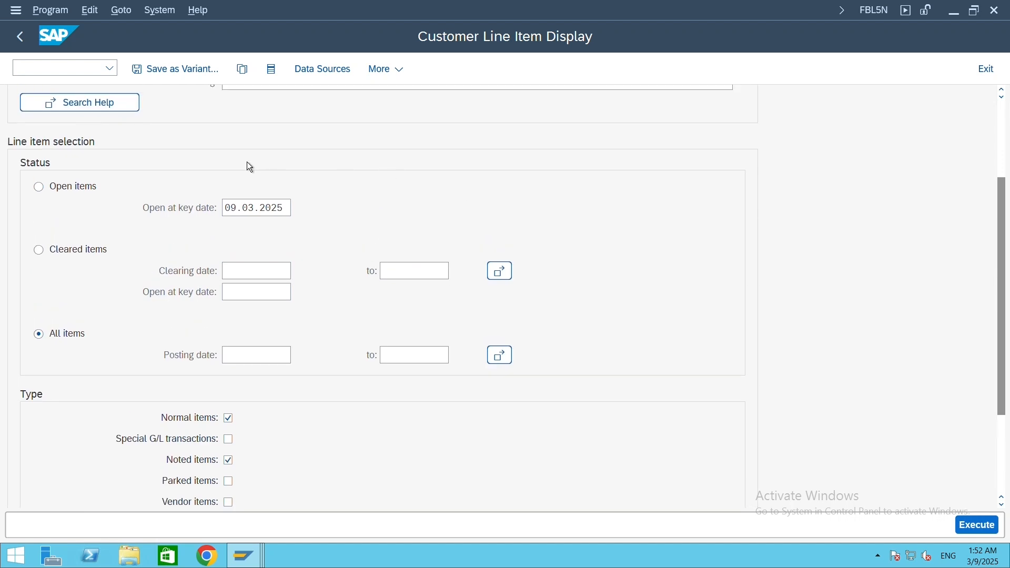
scroll(244, 141, "up", 1)
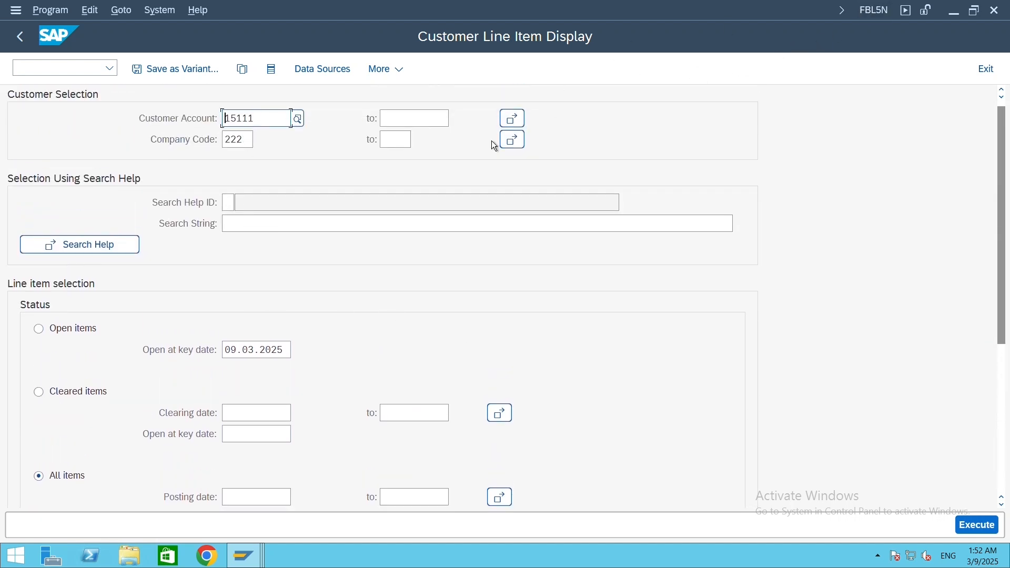
scroll(66, 378, "down", 1)
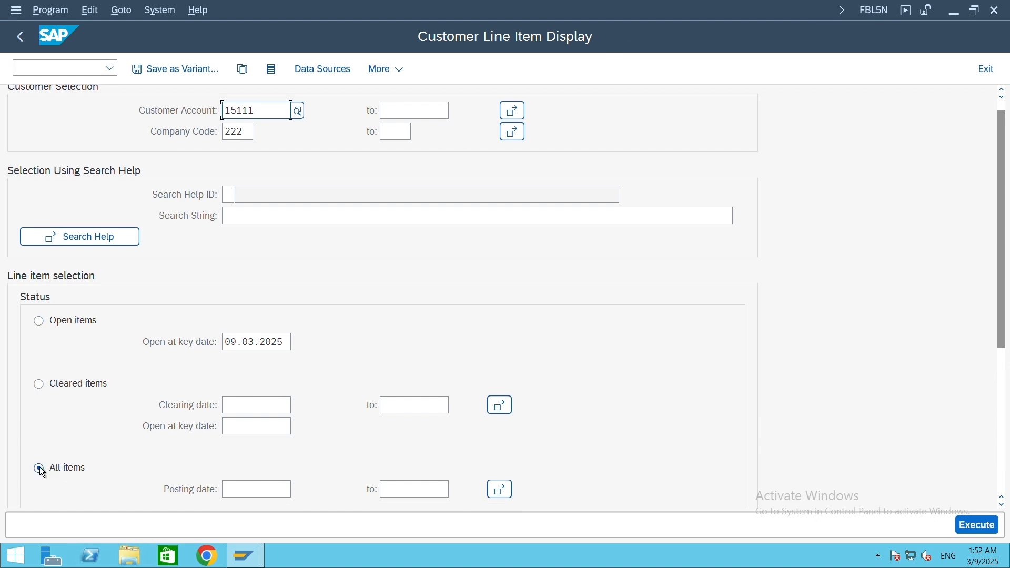
scroll(288, 413, "down", 5)
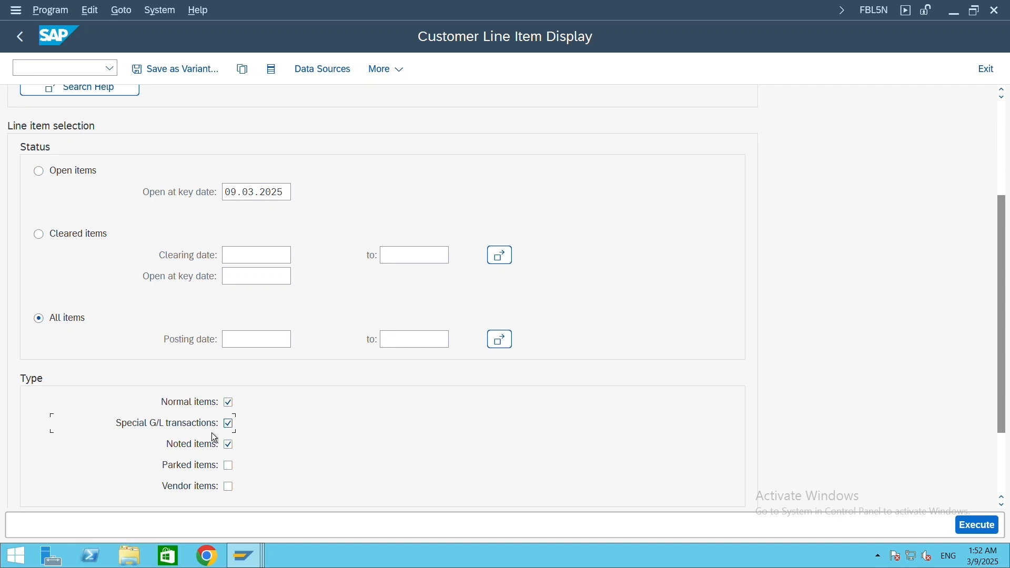
left_click(980, 527)
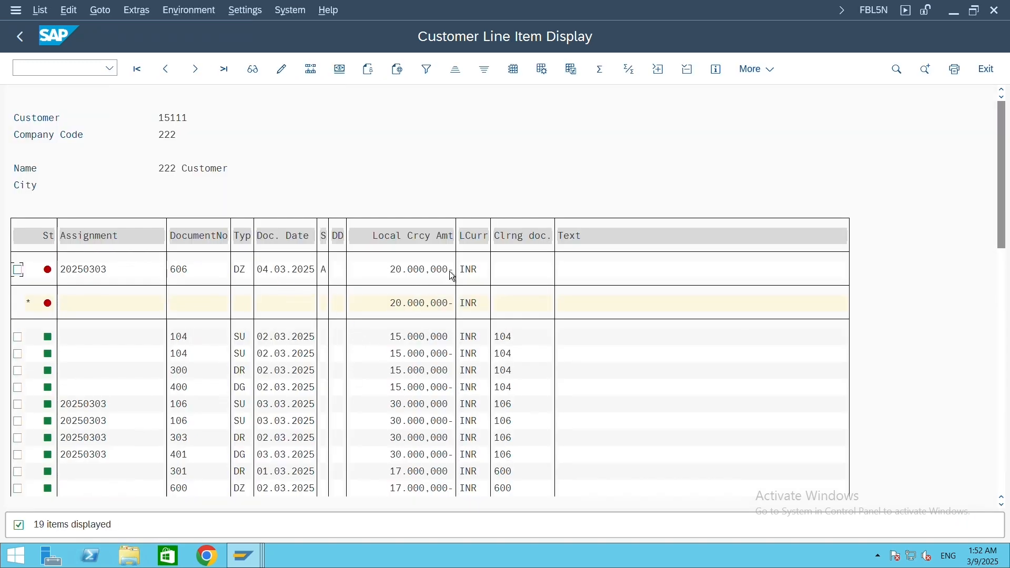
left_click(447, 271)
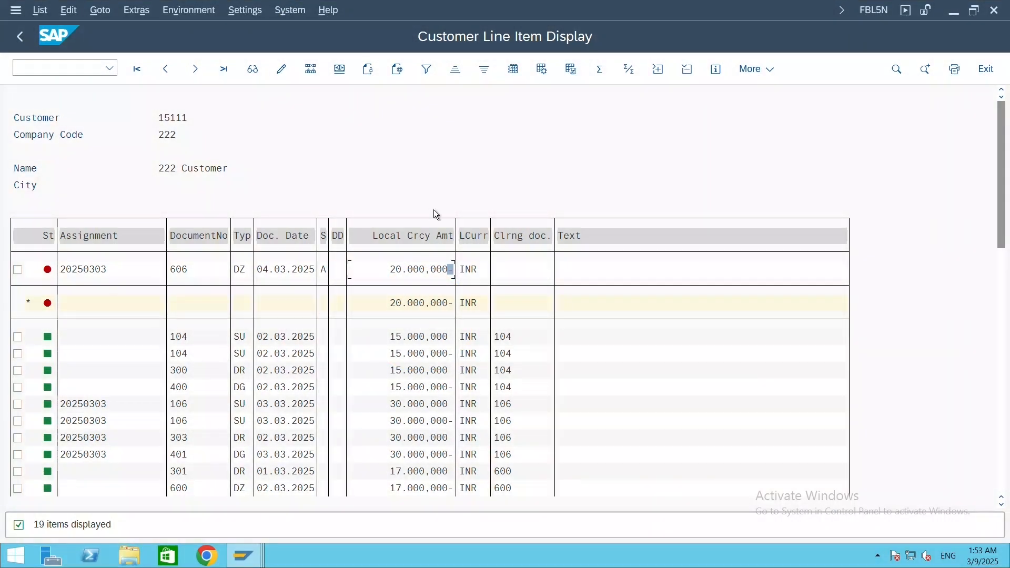
- Switch to the customer down payment posting session, exit it, and collapse the expanded SAP menu folders up to Accounting
mouse_move(244, 556)
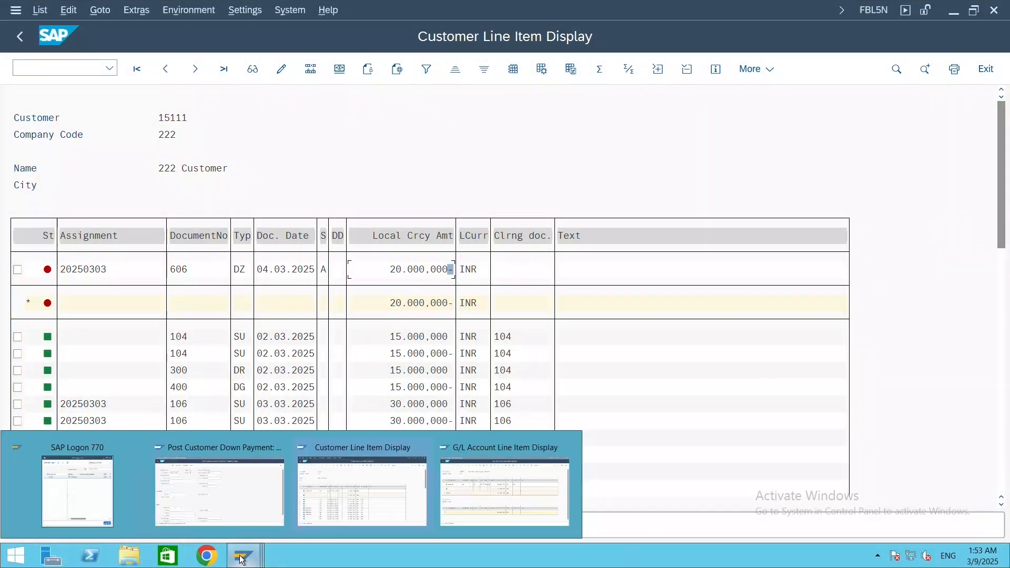
left_click(239, 515)
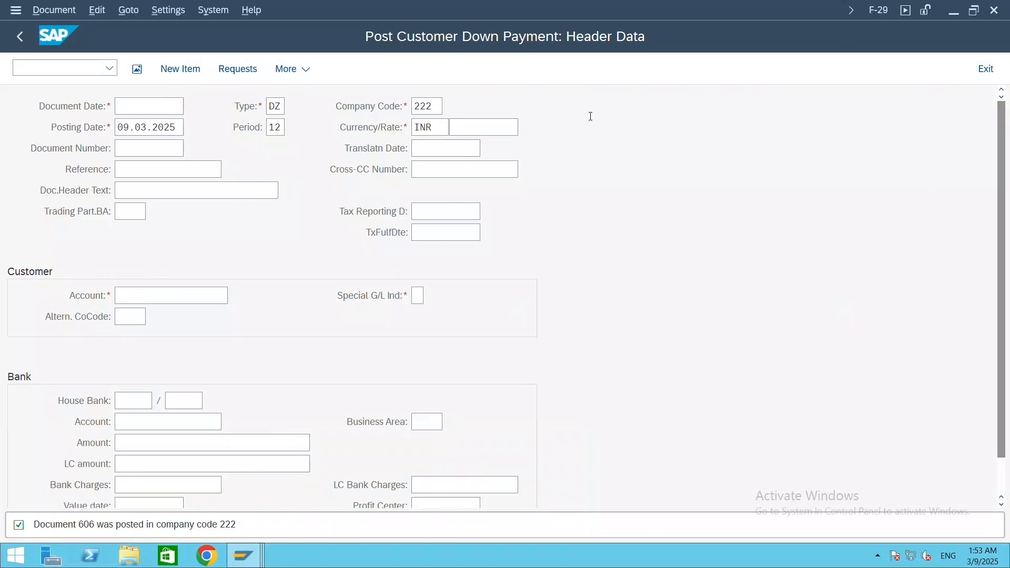
left_click(986, 69)
left_click(268, 368)
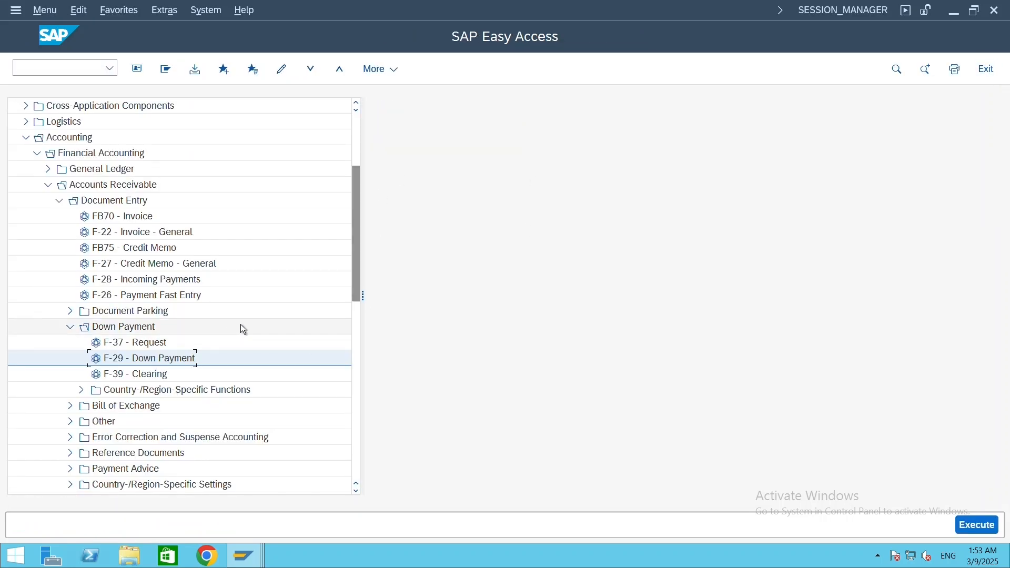
left_click(69, 326)
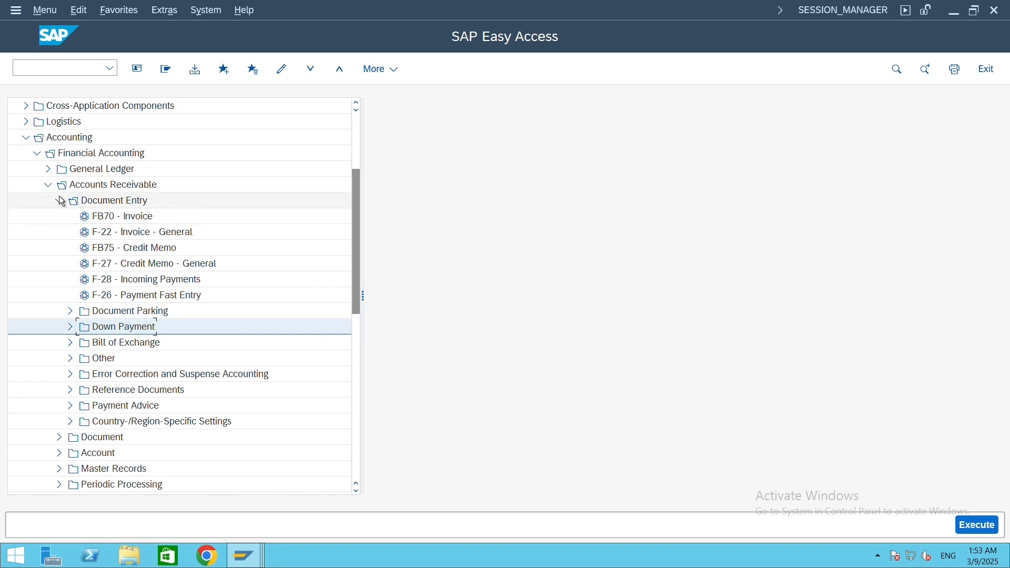
left_click(48, 185)
left_click(36, 153)
left_click(26, 200)
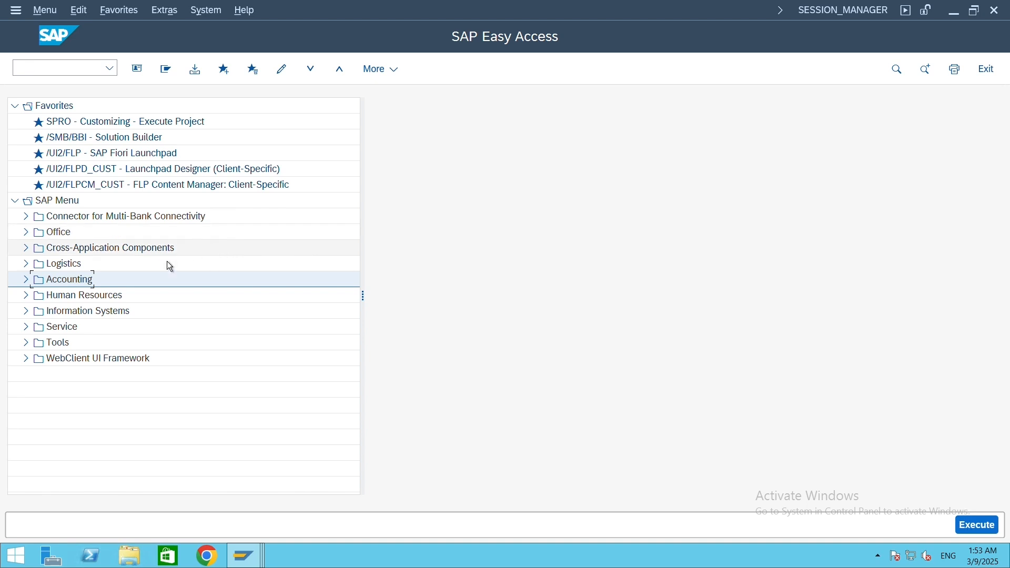
- Open the FB70 customer invoice transaction from the Accounts Receivable document entry folder under Financial Accounting
left_click(26, 279)
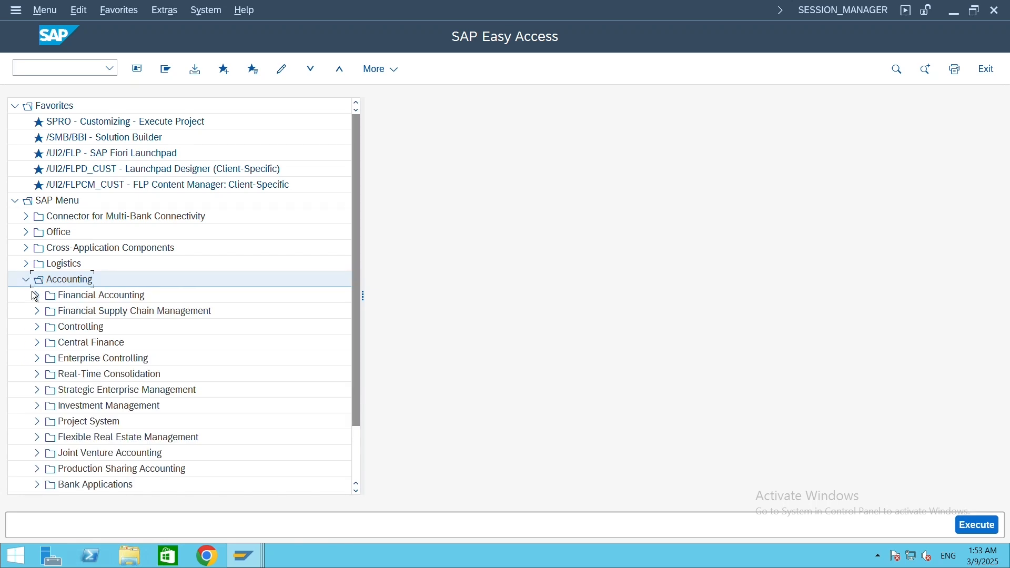
left_click(37, 297)
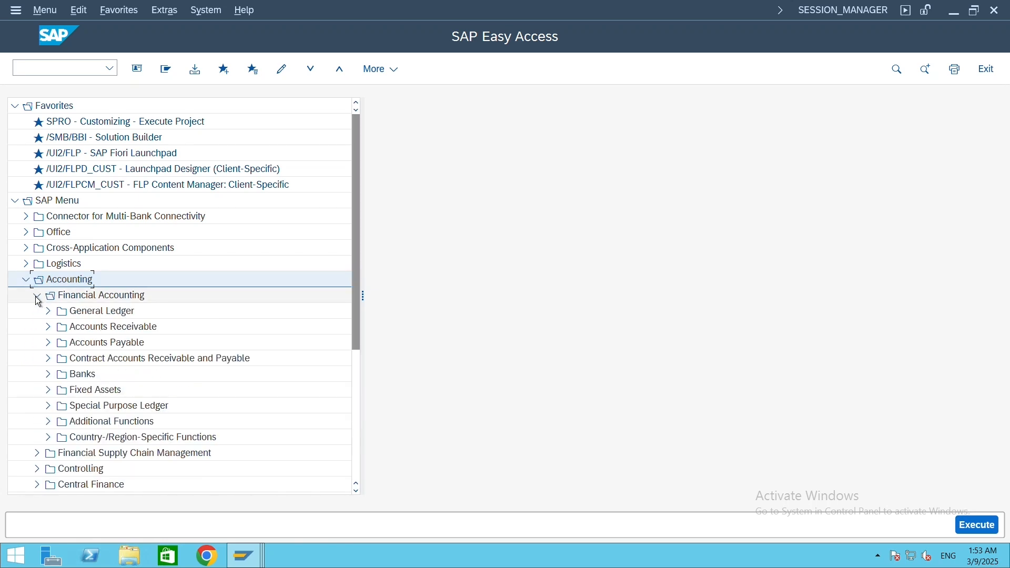
left_click(49, 327)
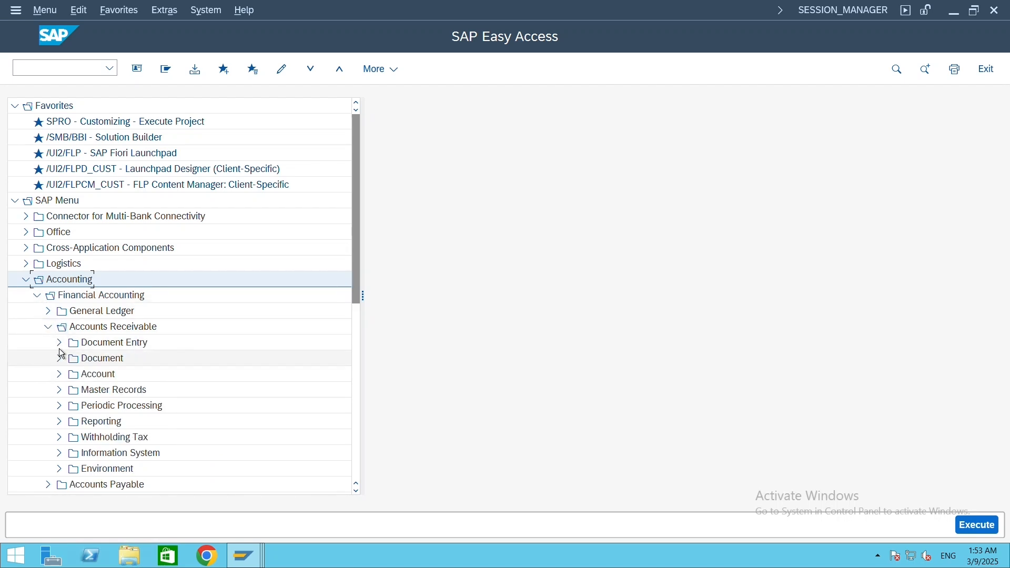
left_click(58, 343)
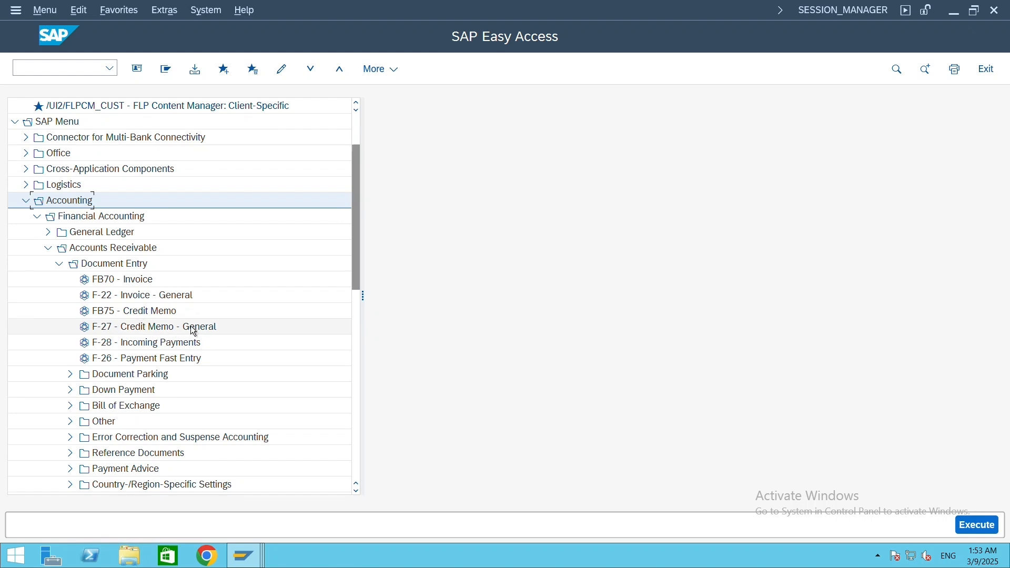
left_click(148, 282)
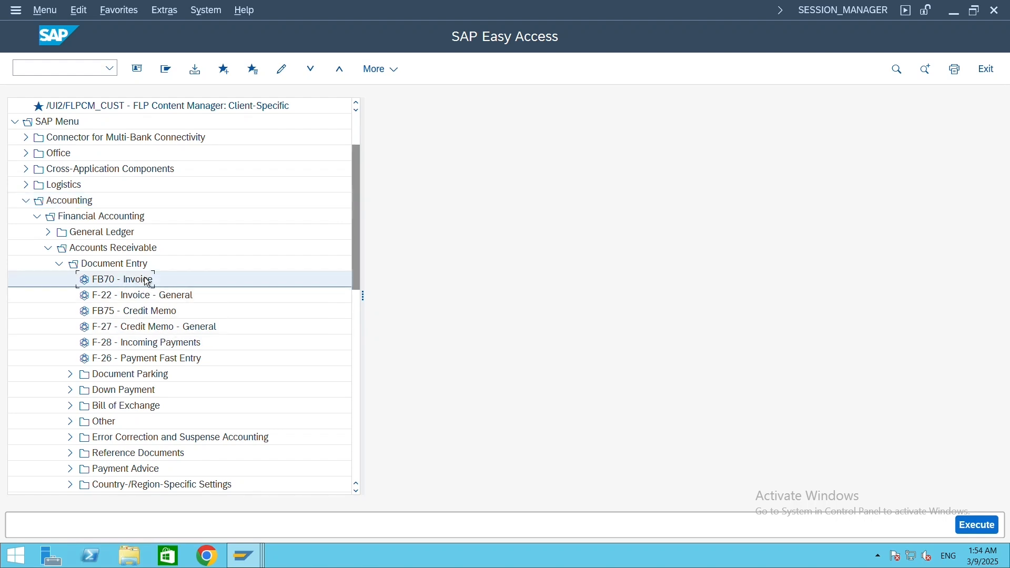
double_click(128, 284)
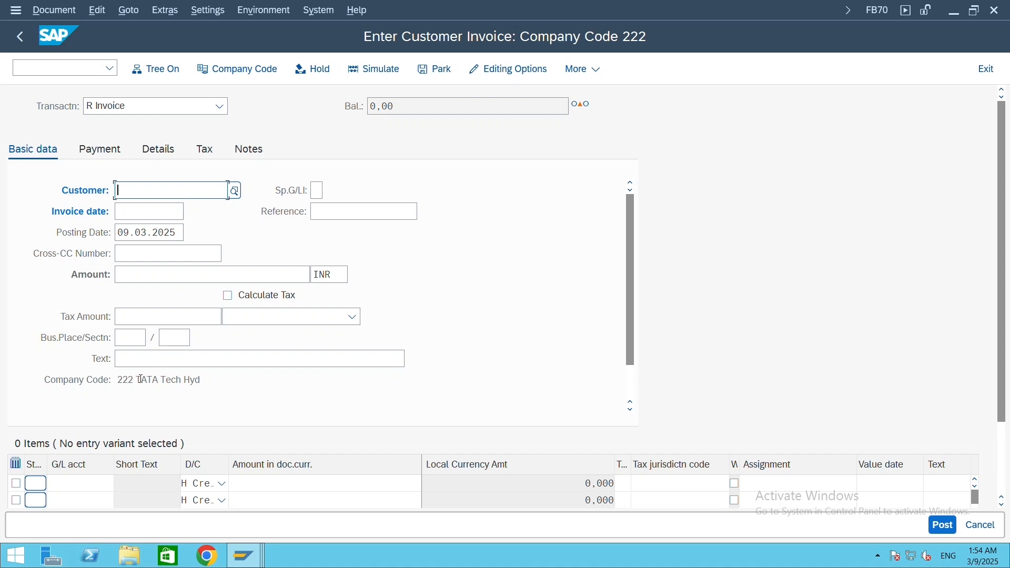
- Search for customers in company code 222 and assign 222 CUSTOMER to the invoice
left_click_drag(204, 377, 117, 380)
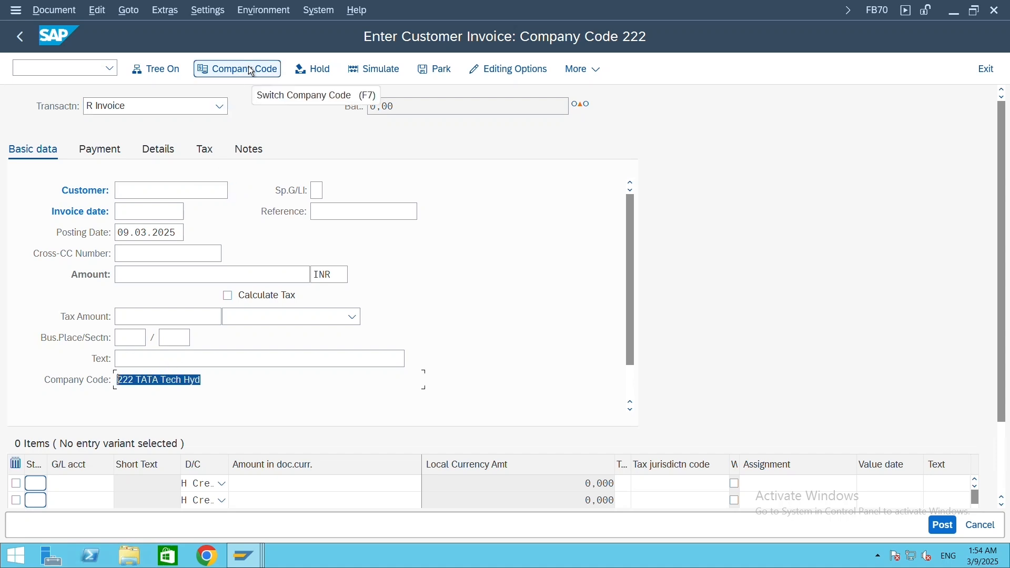
left_click(187, 192)
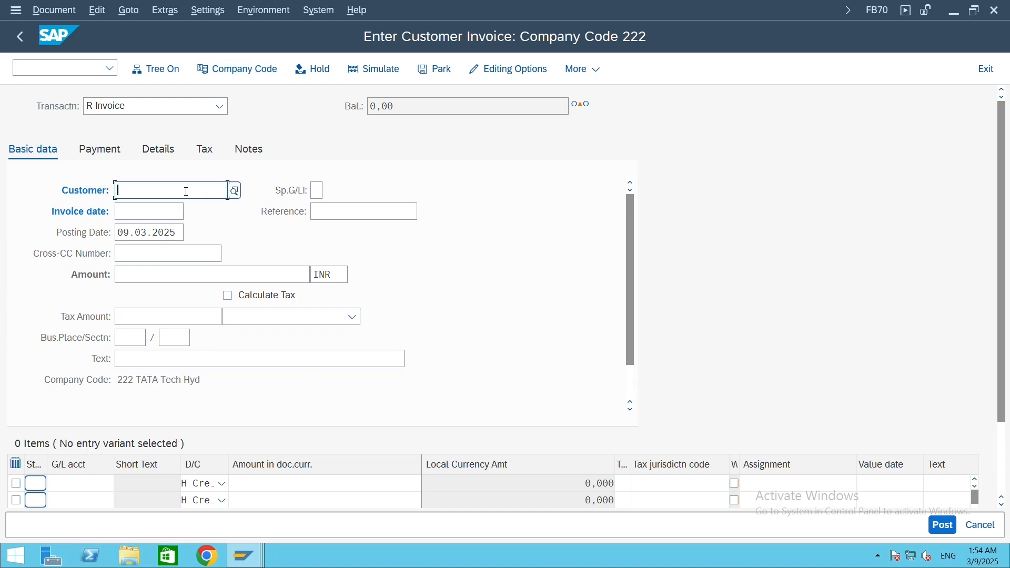
left_click(235, 192)
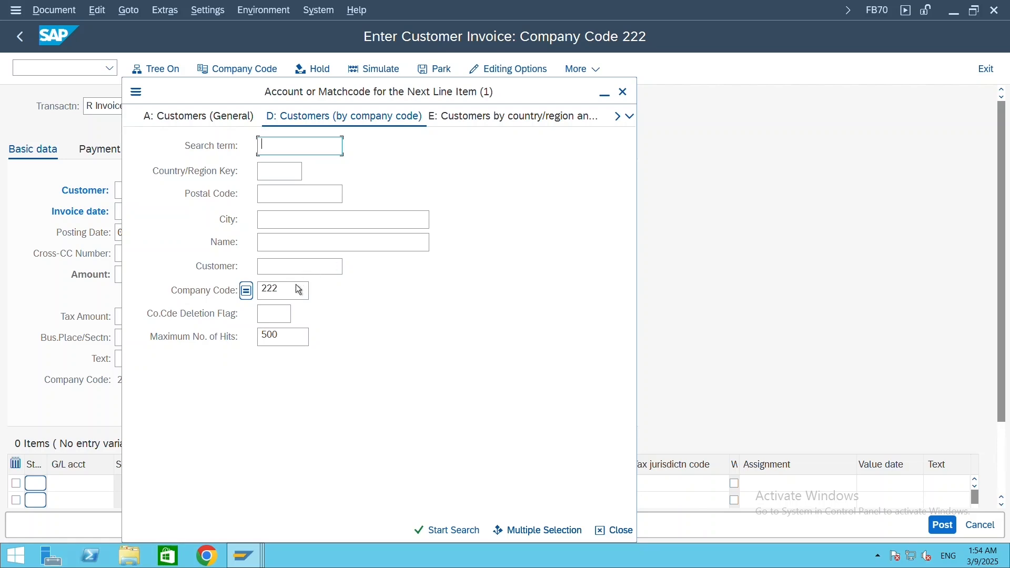
left_click(451, 534)
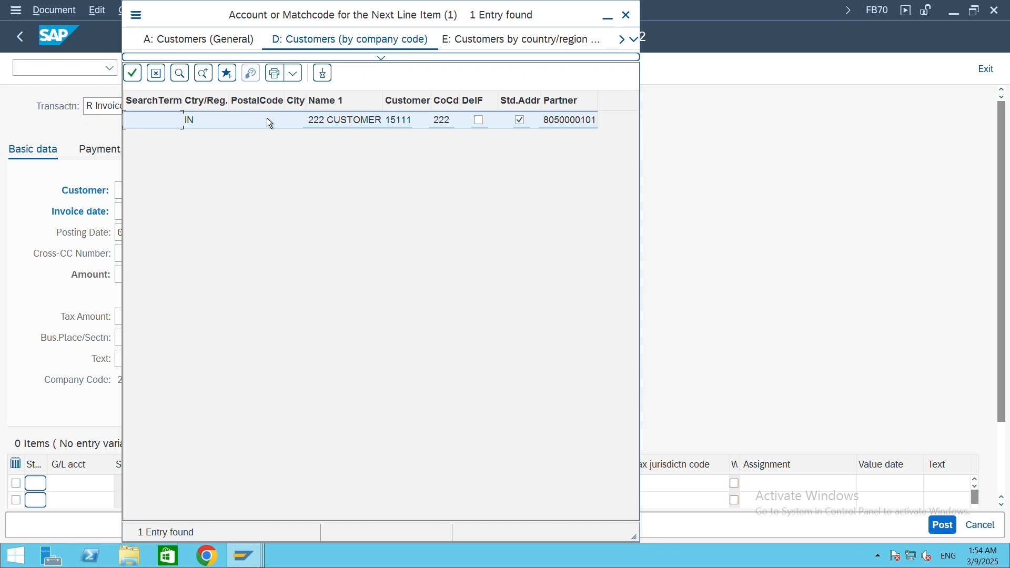
double_click(267, 119)
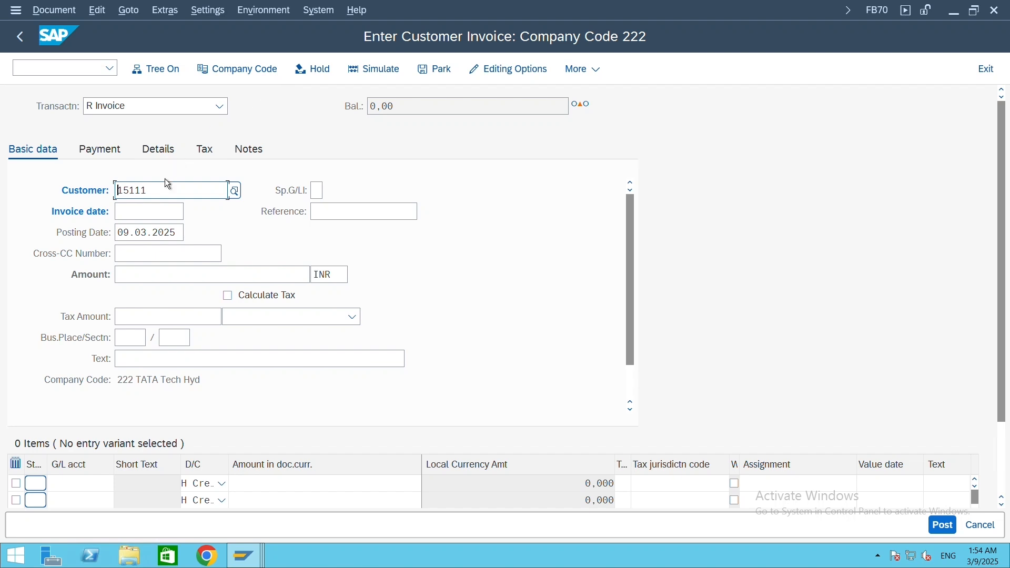
- Set the invoice date and posting date to 05.03.2025 and the invoice amount to 50000 INR
left_click(156, 212)
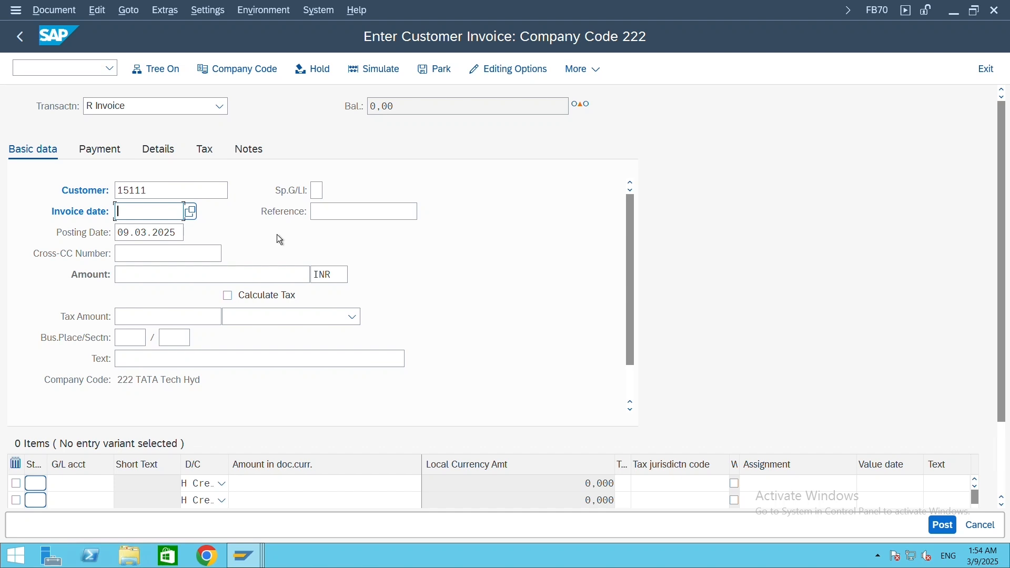
type("05")
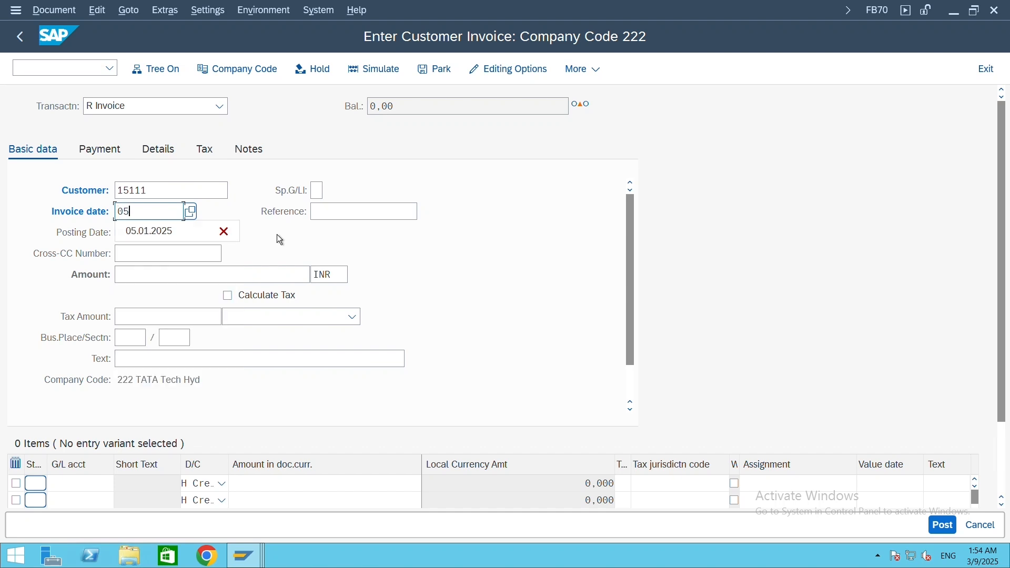
type(".03.2025")
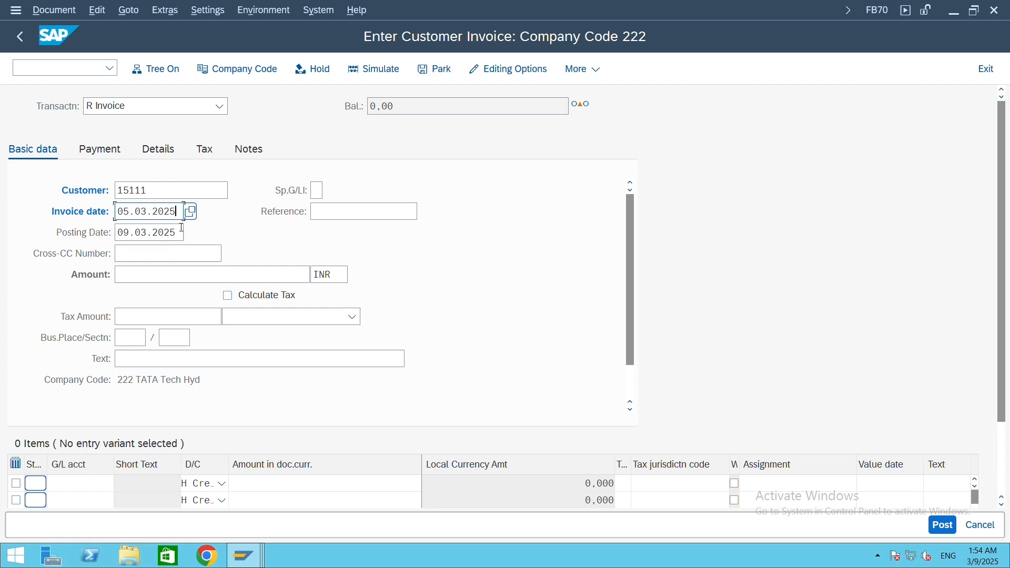
left_click_drag(179, 233, 118, 232)
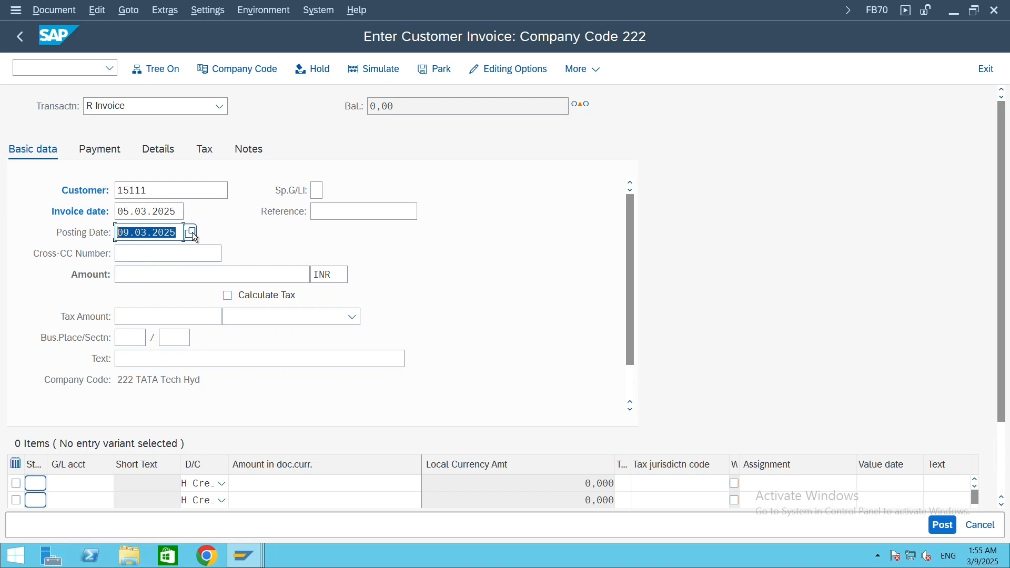
type("05")
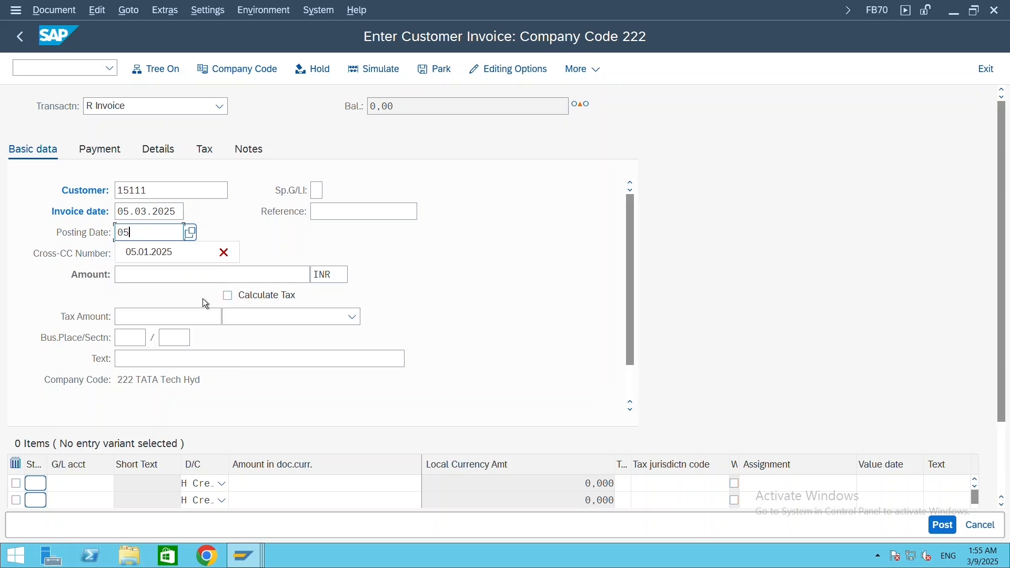
type(".03.")
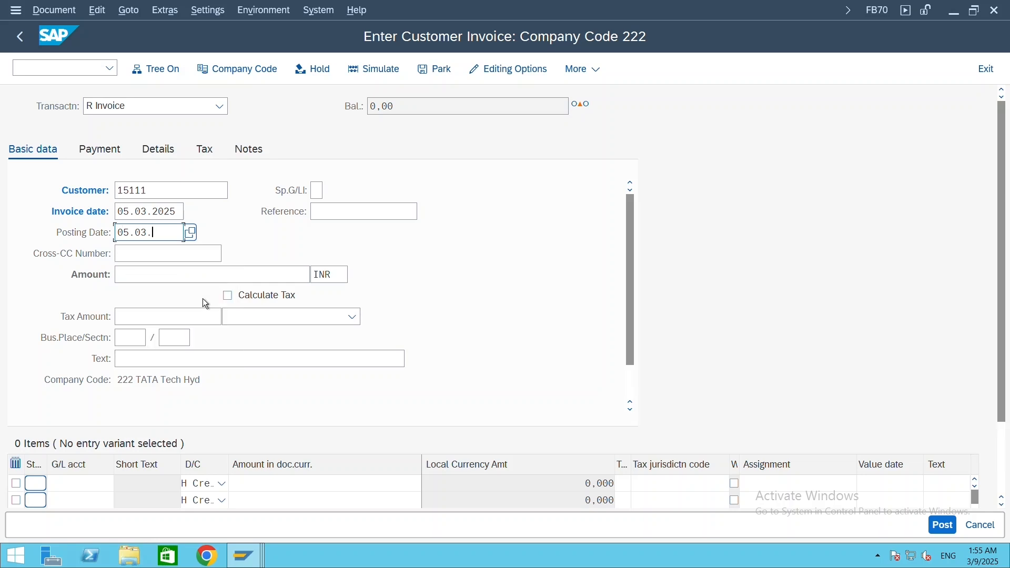
type("2025")
left_click(167, 274)
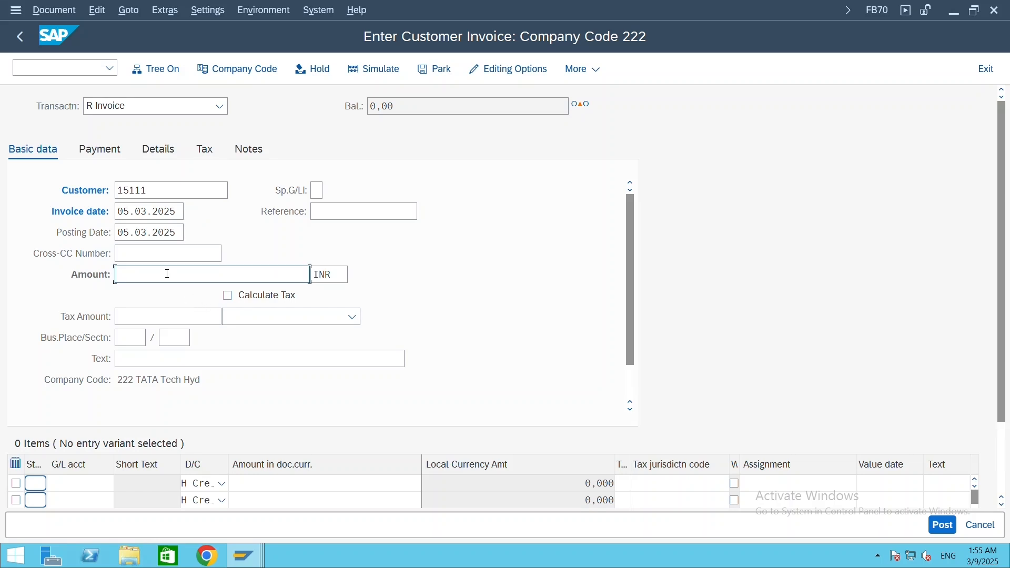
type("50000")
- Search the G/L accounts of company code 222 and assign the Sales account 300000 to the first invoice line item
scroll(1003, 332, "down", 3)
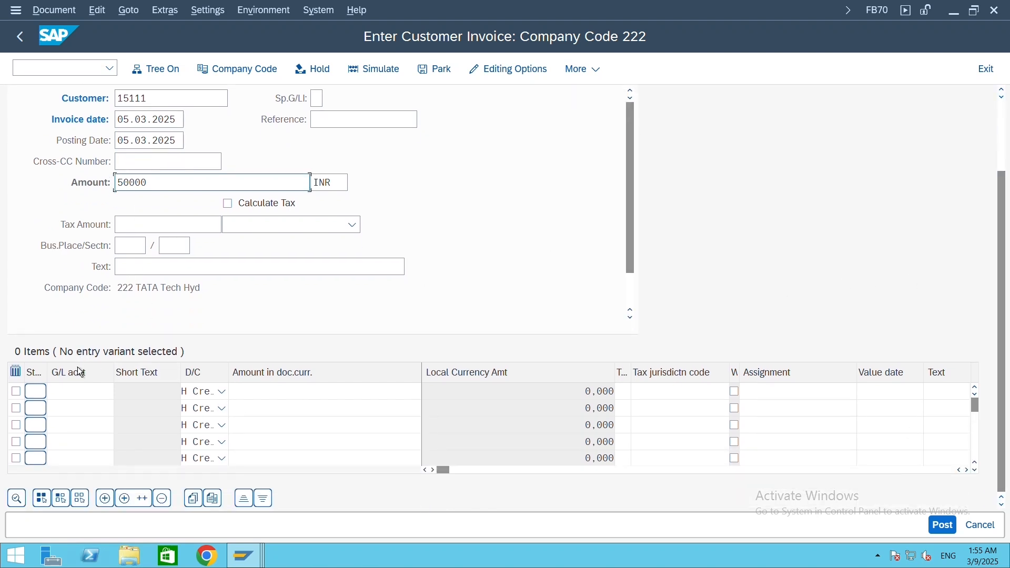
left_click(79, 391)
left_click(121, 391)
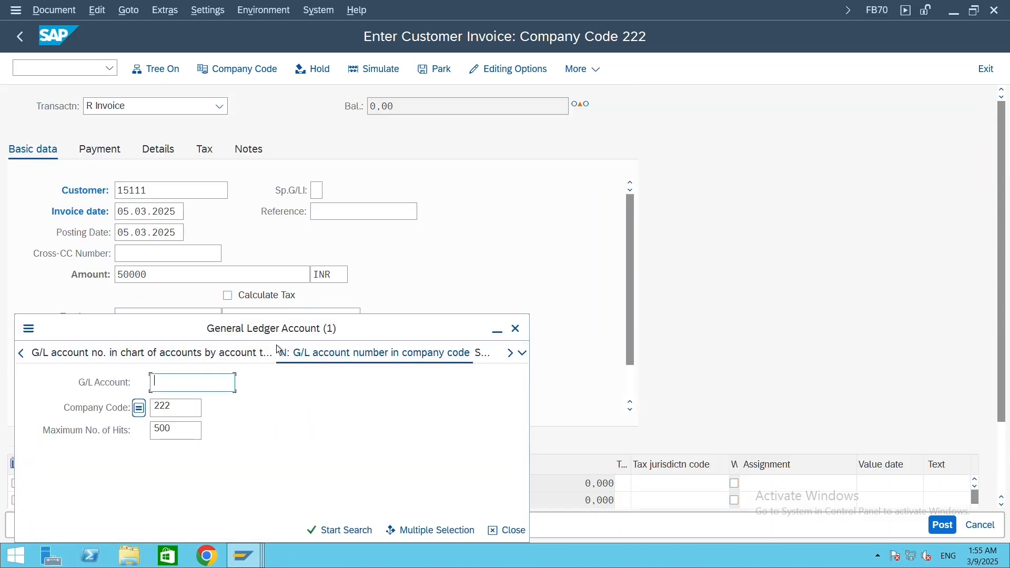
left_click(396, 445)
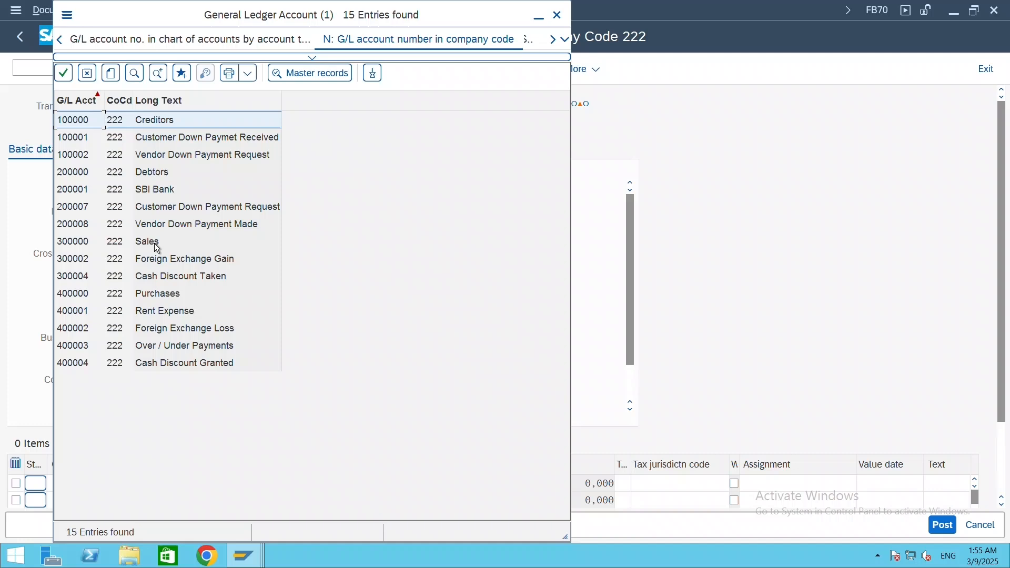
left_click(156, 246)
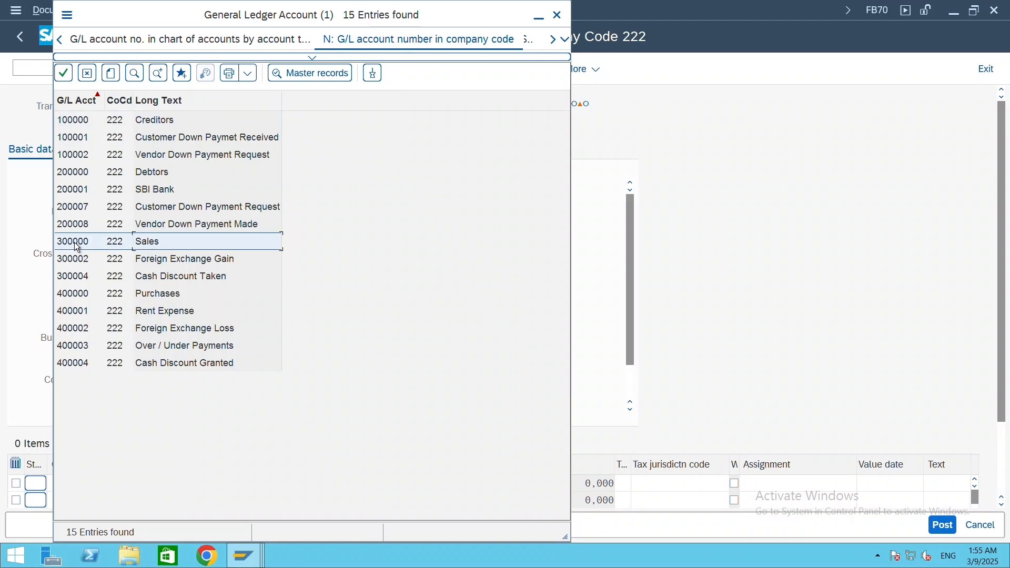
double_click(170, 248)
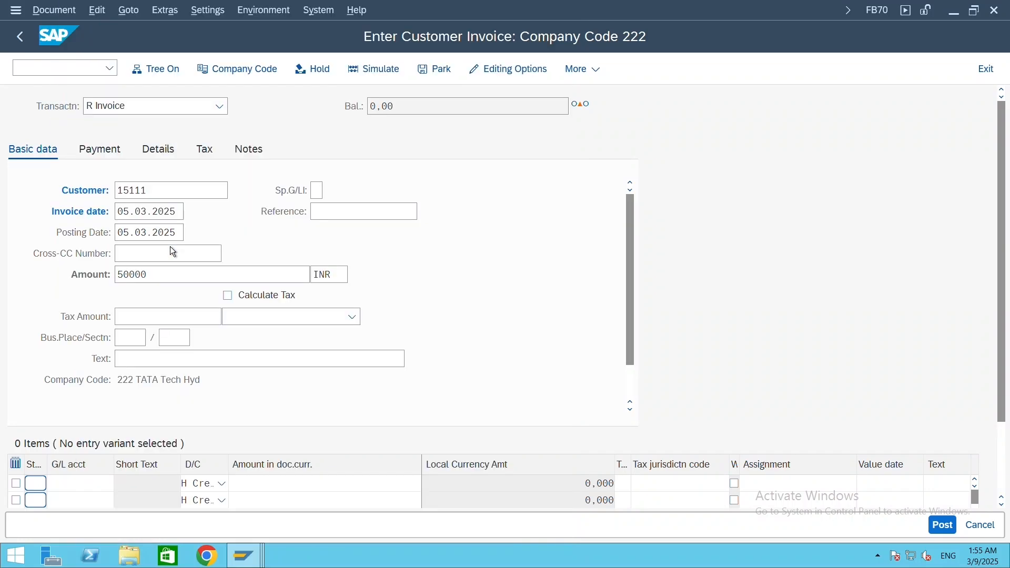
- Set the Sales line item's document currency amount to 50000 and validate the invoice entry
left_click(302, 483)
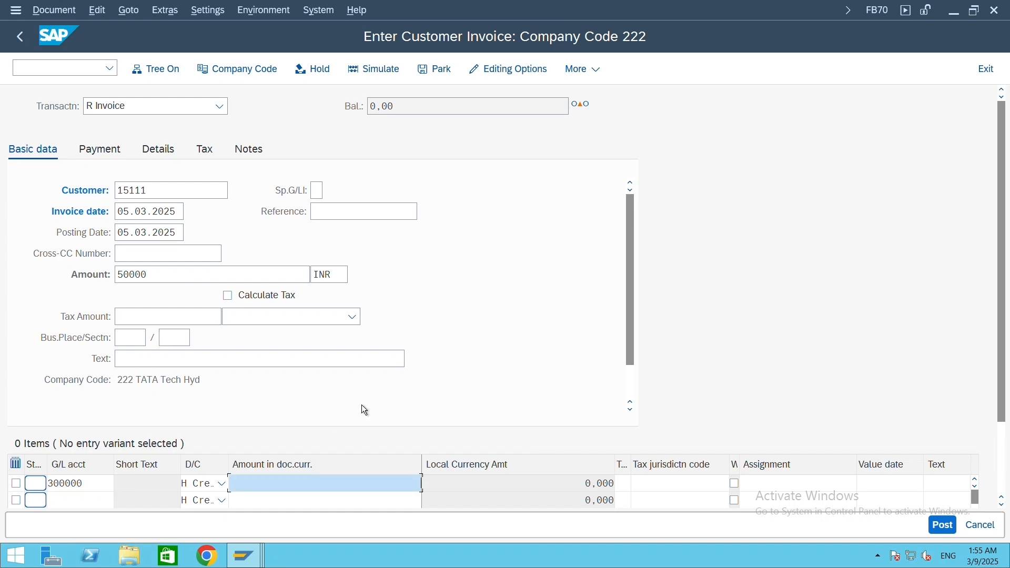
type("50000")
left_click(413, 487)
key("Return")
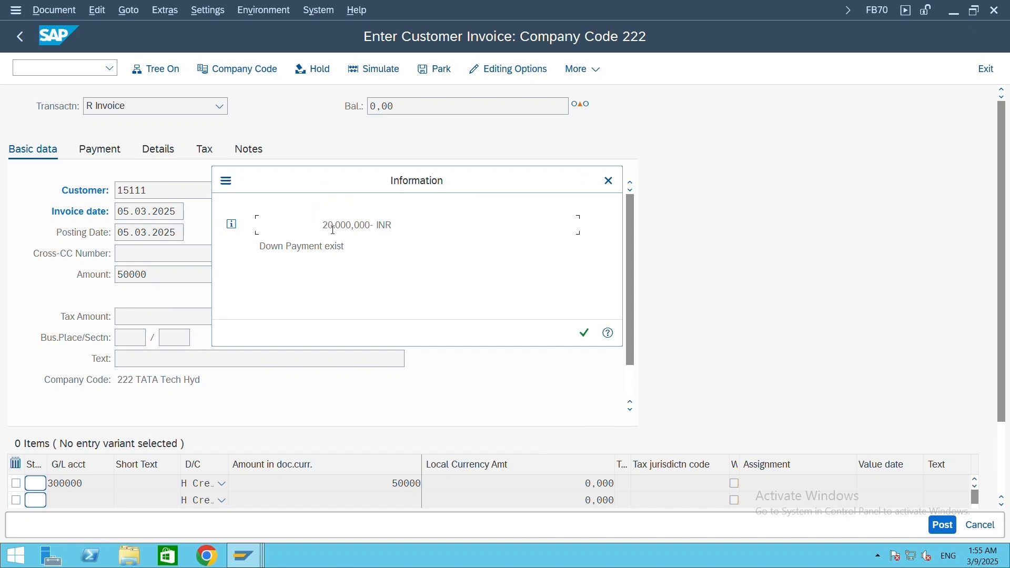
- Examine the amount and text of the customer down payment notice, and acknowledge it
left_click_drag(322, 223, 369, 221)
left_click_drag(265, 247, 312, 248)
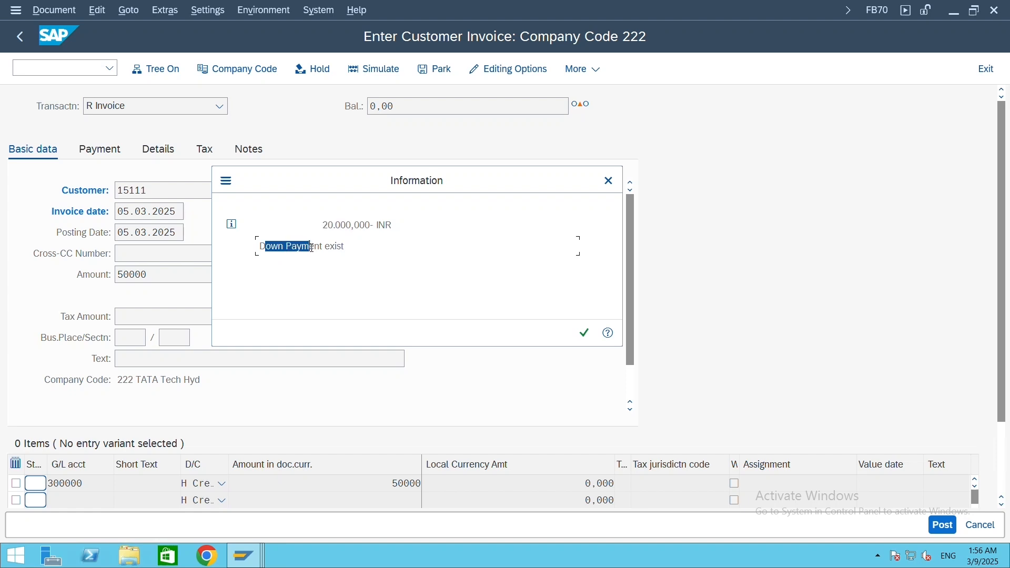
left_click(348, 230)
left_click_drag(348, 248, 257, 248)
left_click(282, 246)
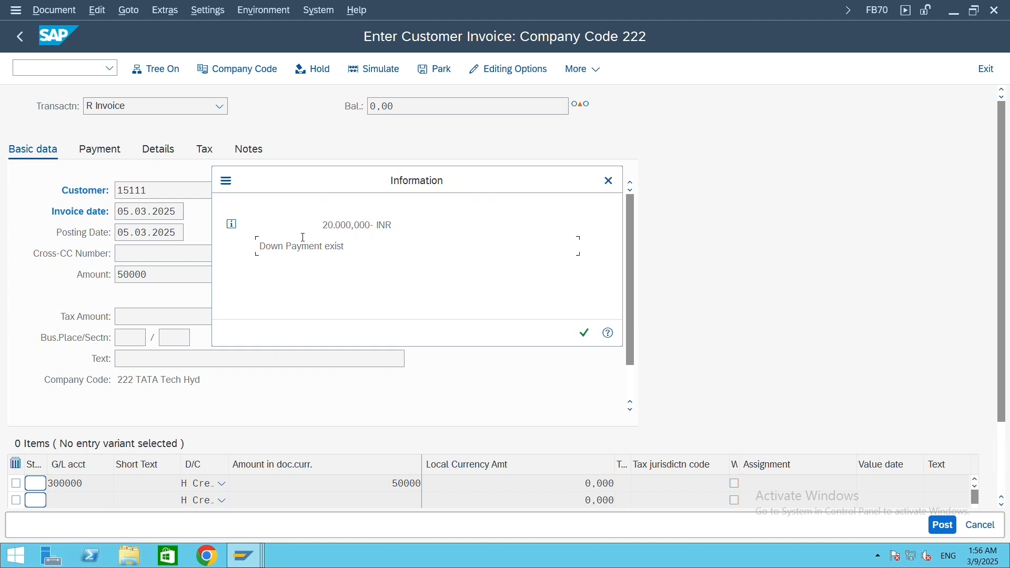
left_click_drag(321, 227, 365, 225)
left_click_drag(431, 179, 407, 181)
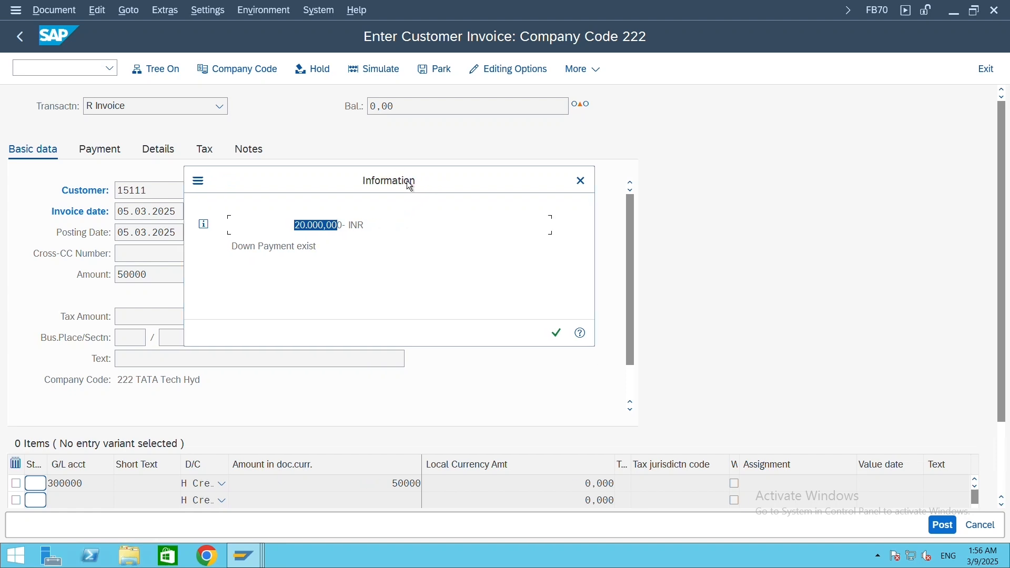
left_click(558, 333)
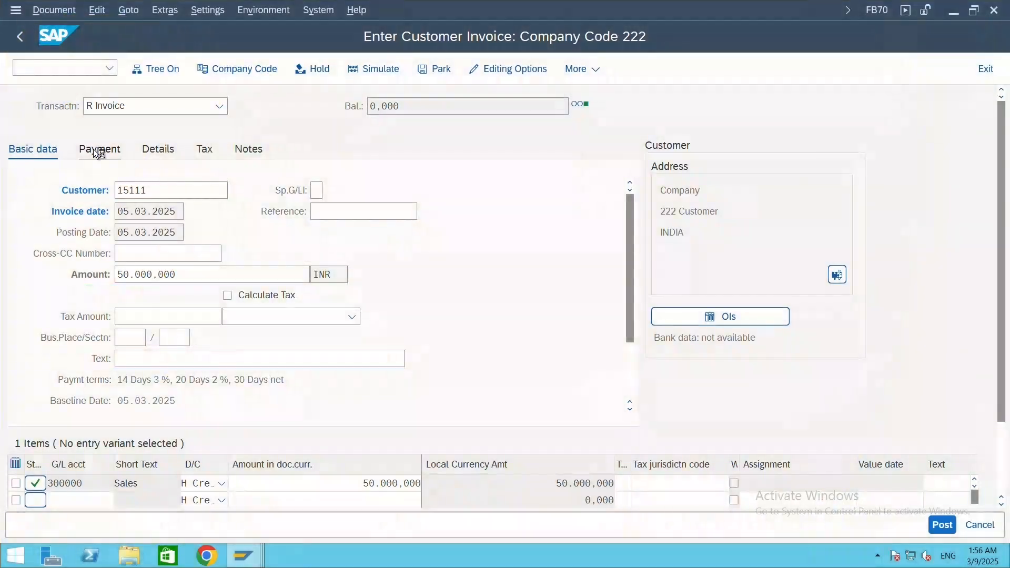
- Clear the payment terms code and the first discount period's days and percentage in the invoice's payment data
left_click(95, 149)
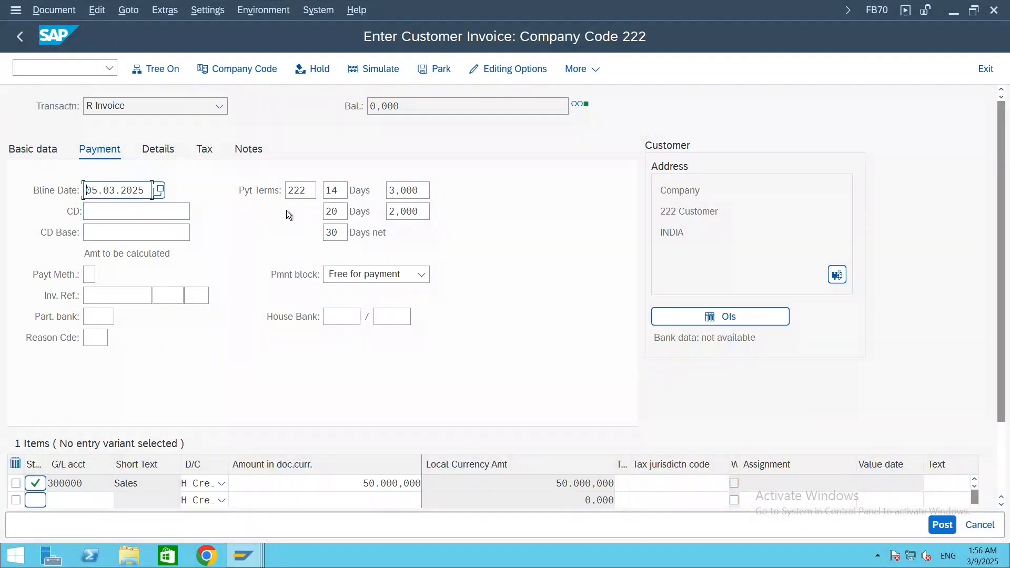
left_click_drag(312, 193, 271, 196)
key("BackSpace")
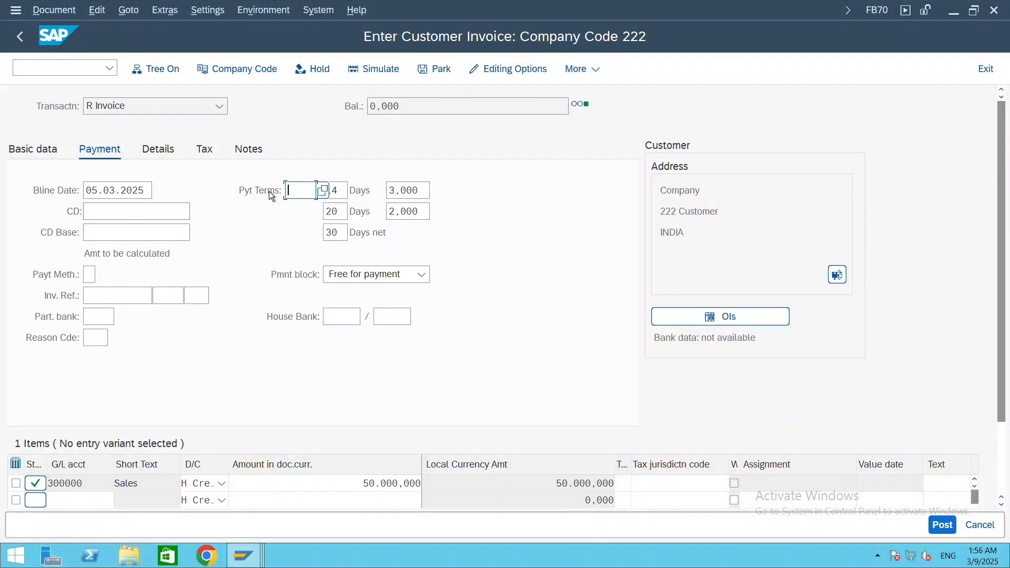
double_click(332, 191)
key("BackSpace")
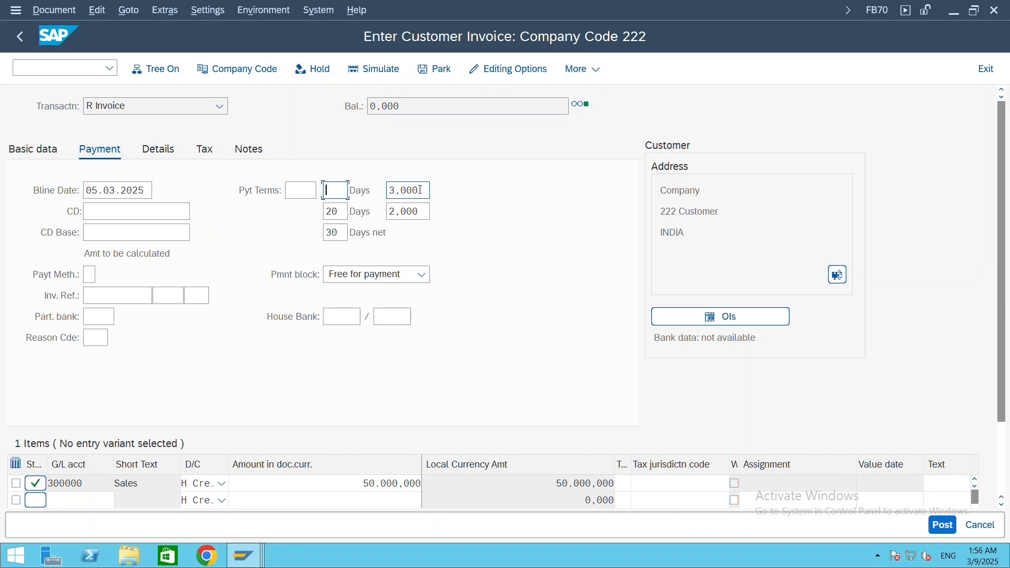
double_click(421, 190)
key("BackSpace")
- Clear the second discount period's days and percentage and the net days, and accept the changed payment terms
left_click_drag(345, 212, 305, 211)
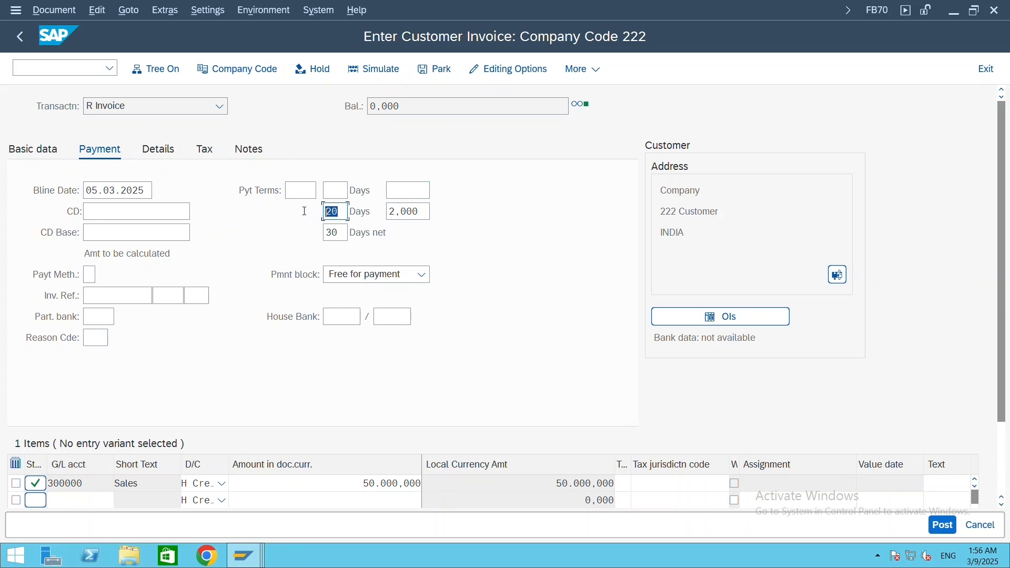
key("BackSpace")
left_click_drag(426, 213, 308, 236)
key("BackSpace")
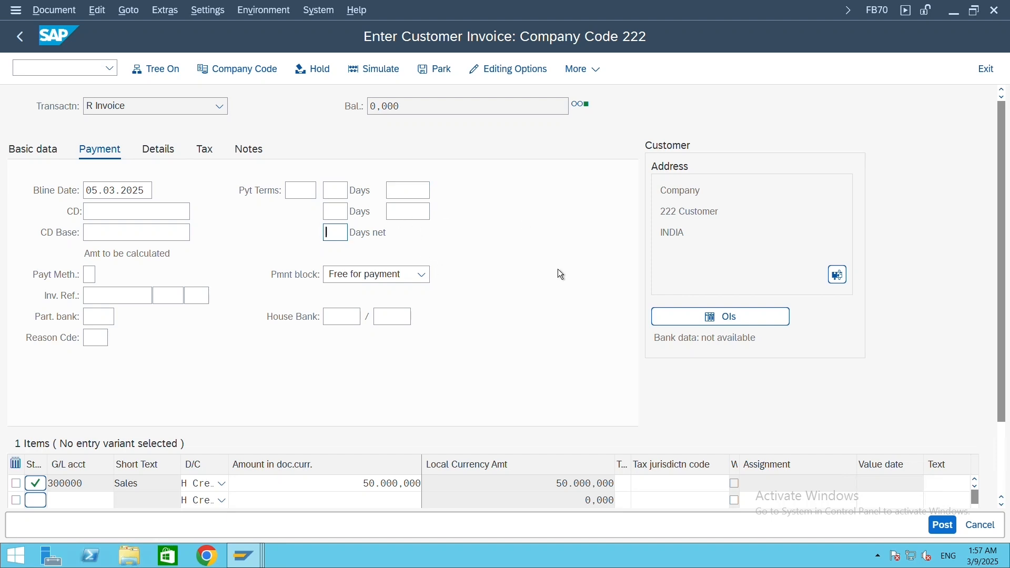
key("Return")
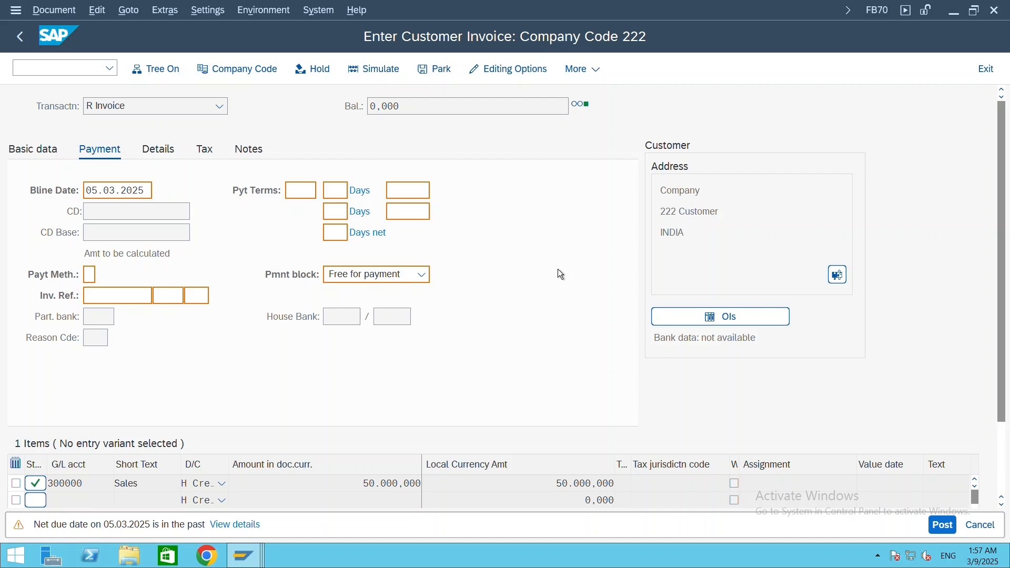
key("Return")
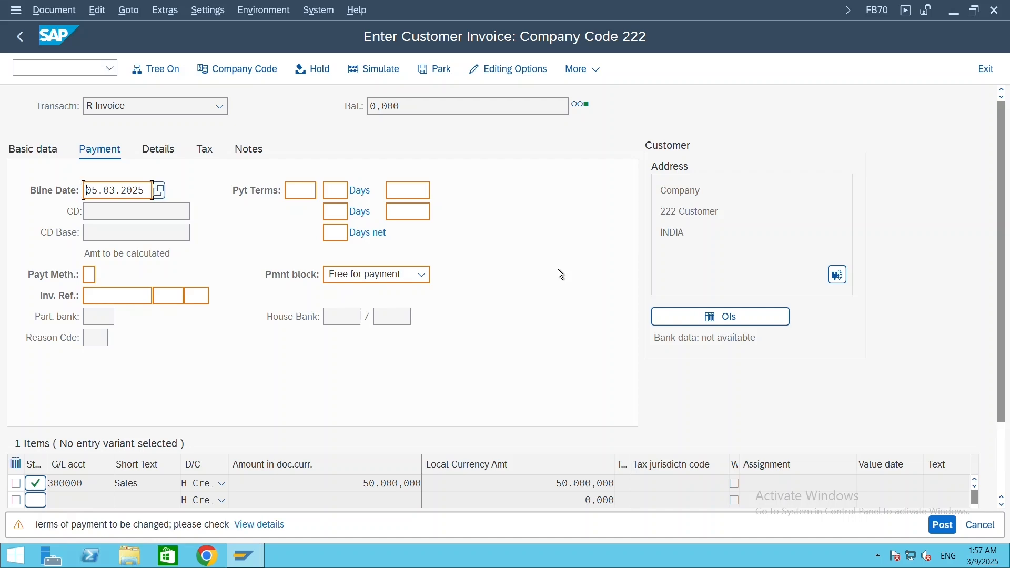
key("Return")
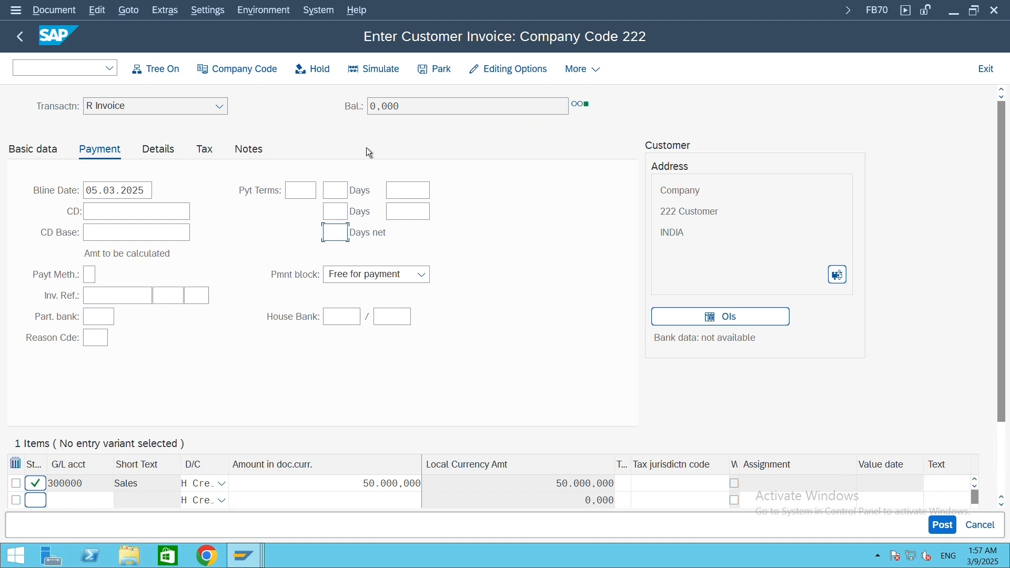
- Simulate the customer invoice to review its document overview, and post it in company code 222
left_click(382, 77)
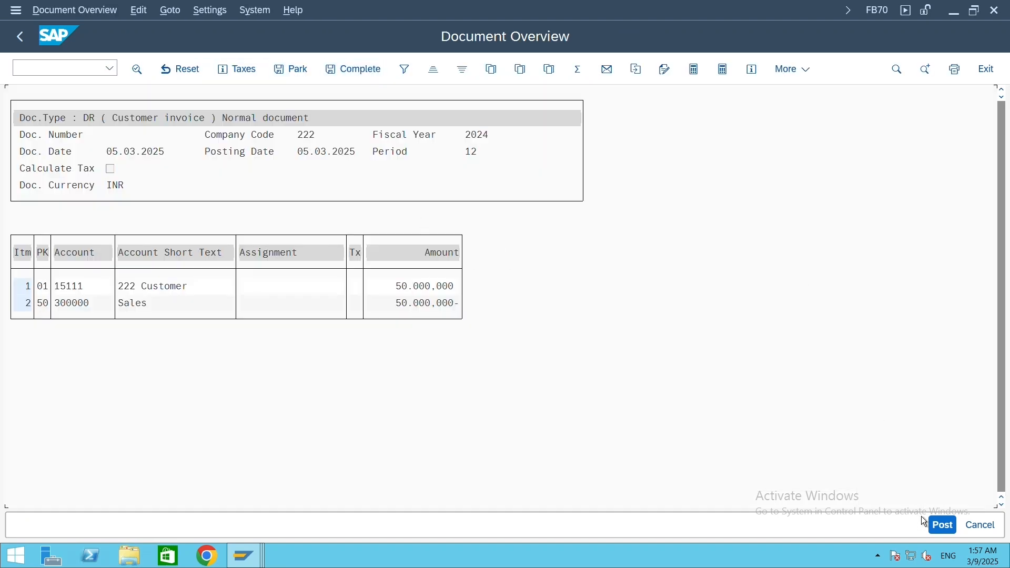
left_click(945, 526)
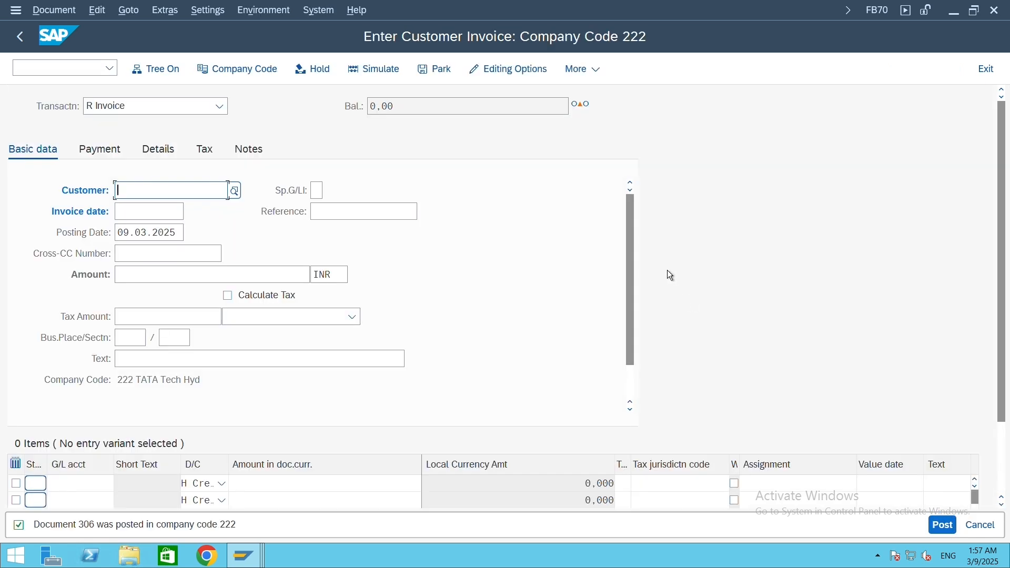
left_click(90, 524)
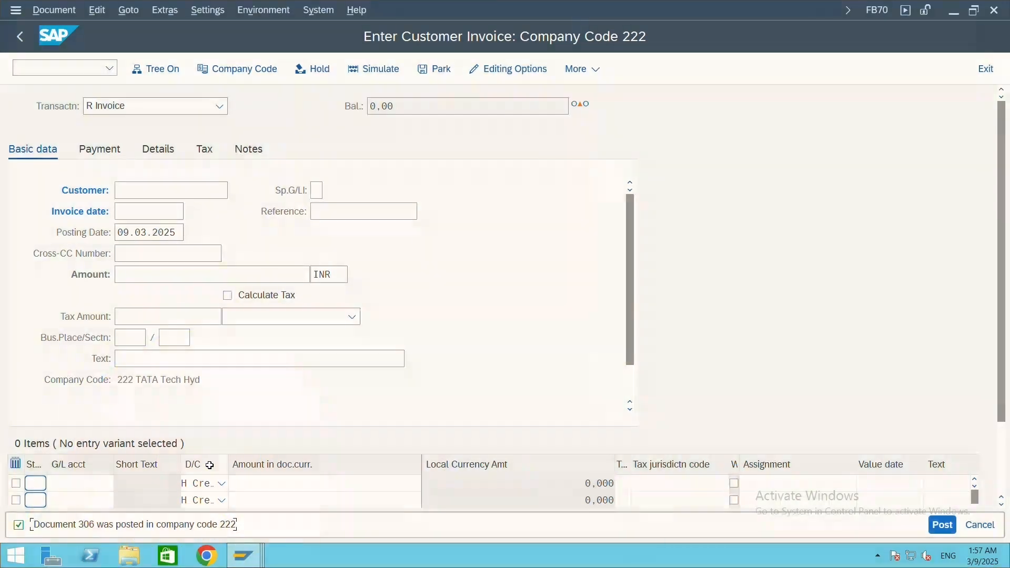
- Switch to the customer line item session, exit the old report, and restart the FBL5N transaction
mouse_move(251, 562)
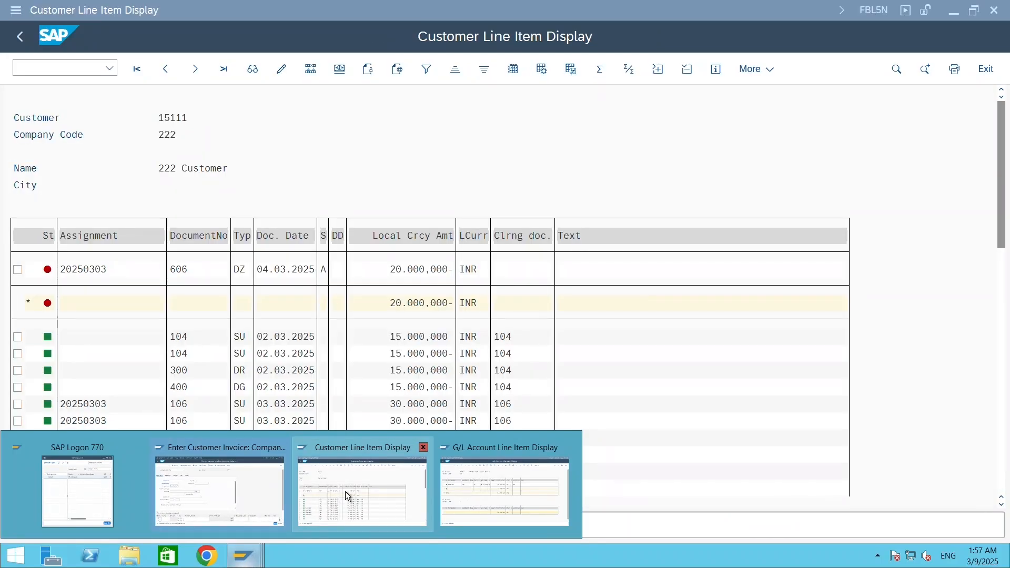
left_click(345, 491)
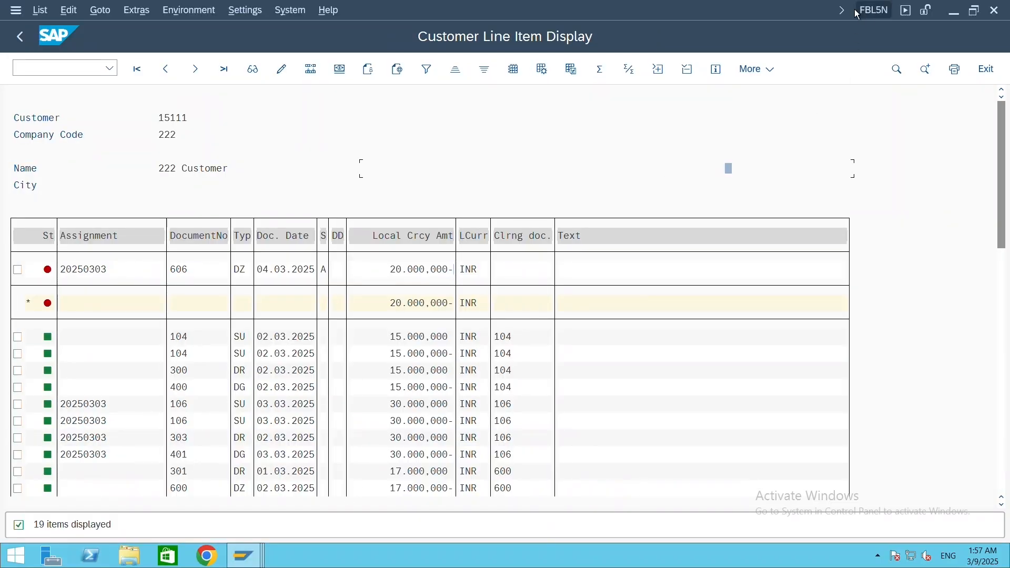
left_click(17, 40)
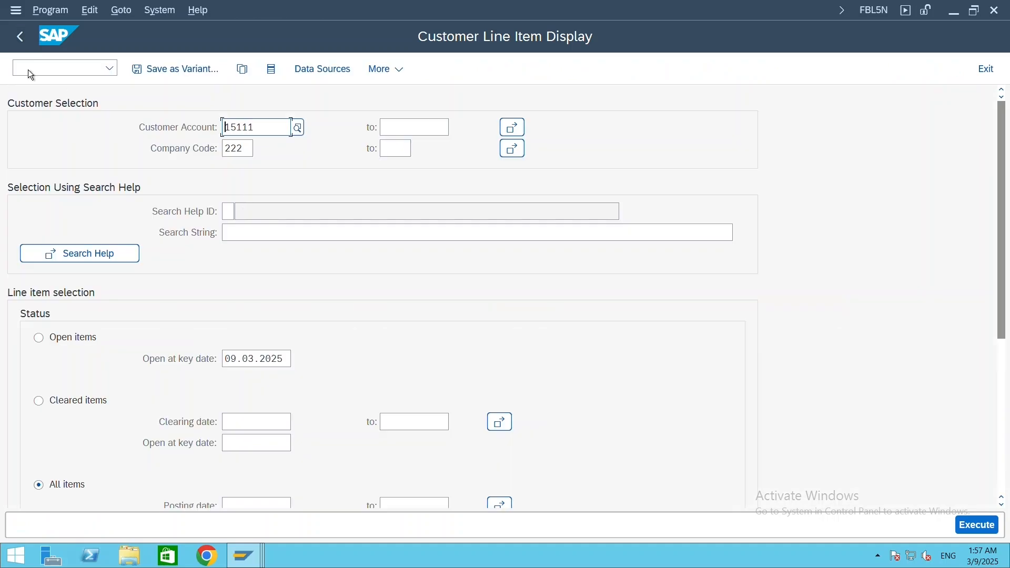
left_click(20, 36)
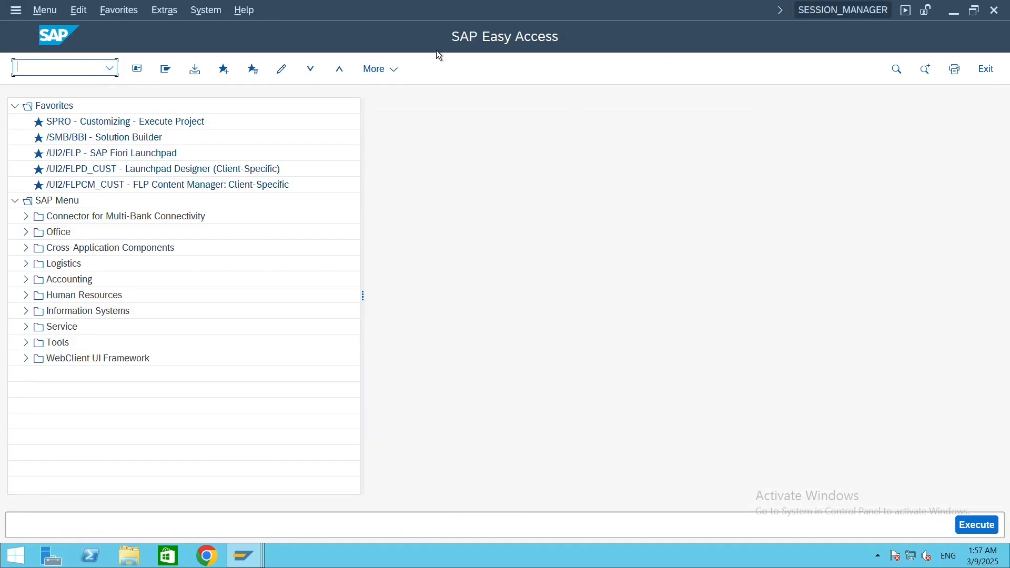
left_click(109, 68)
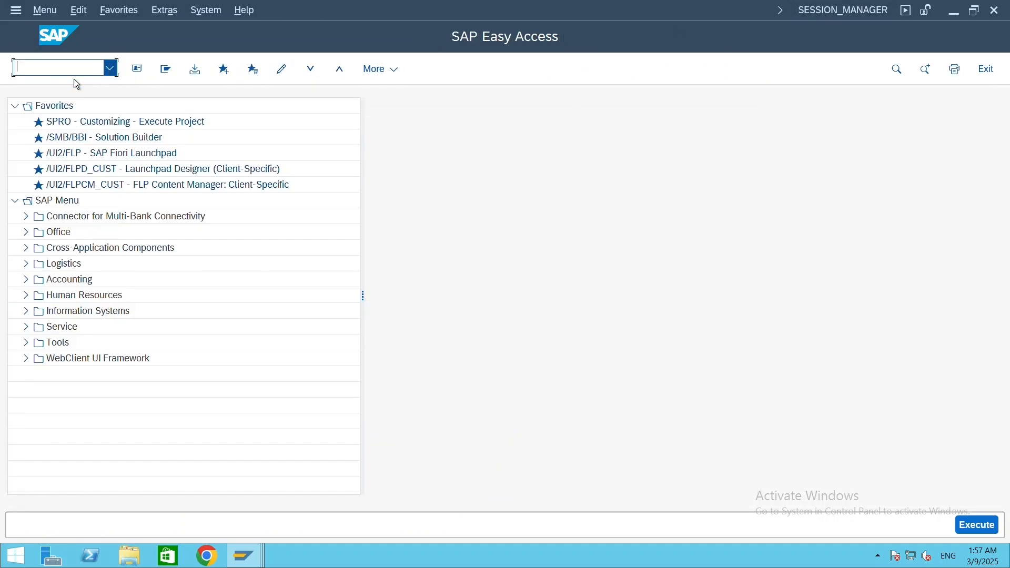
key("Return")
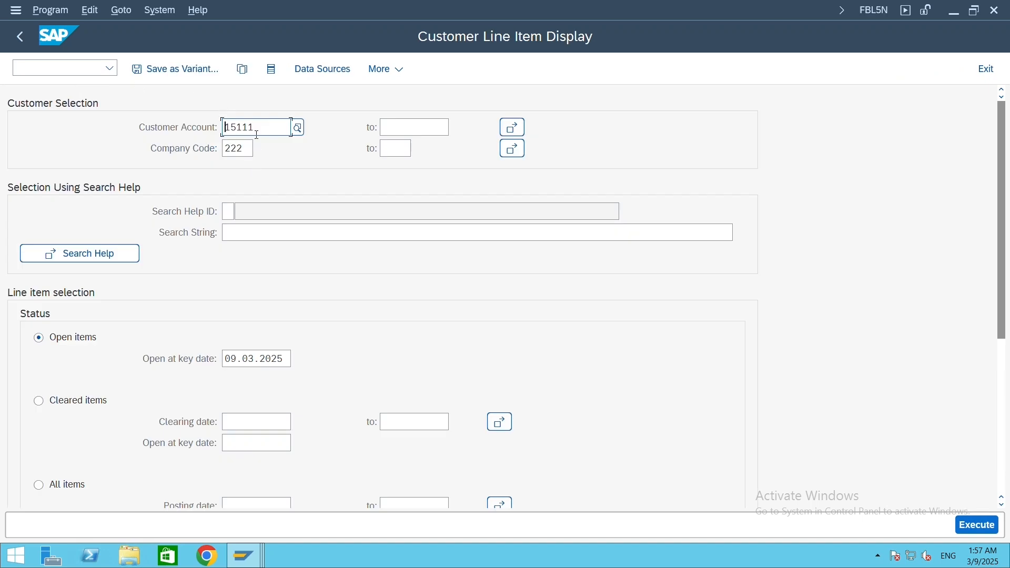
- Display all line items of the preselected customer in company code 222
scroll(109, 402, "down", 3)
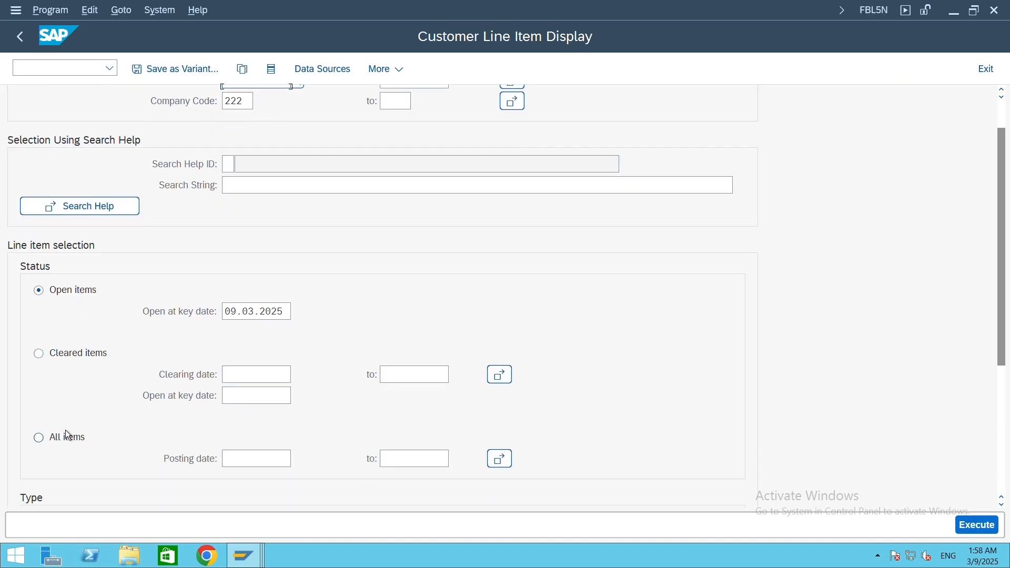
left_click(39, 439)
scroll(503, 312, "down", 6)
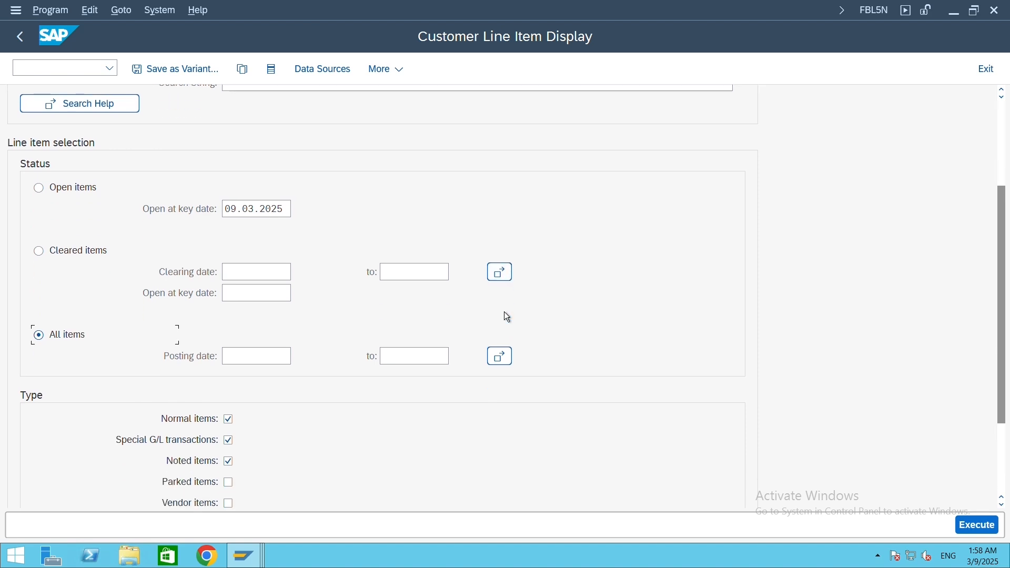
left_click(982, 524)
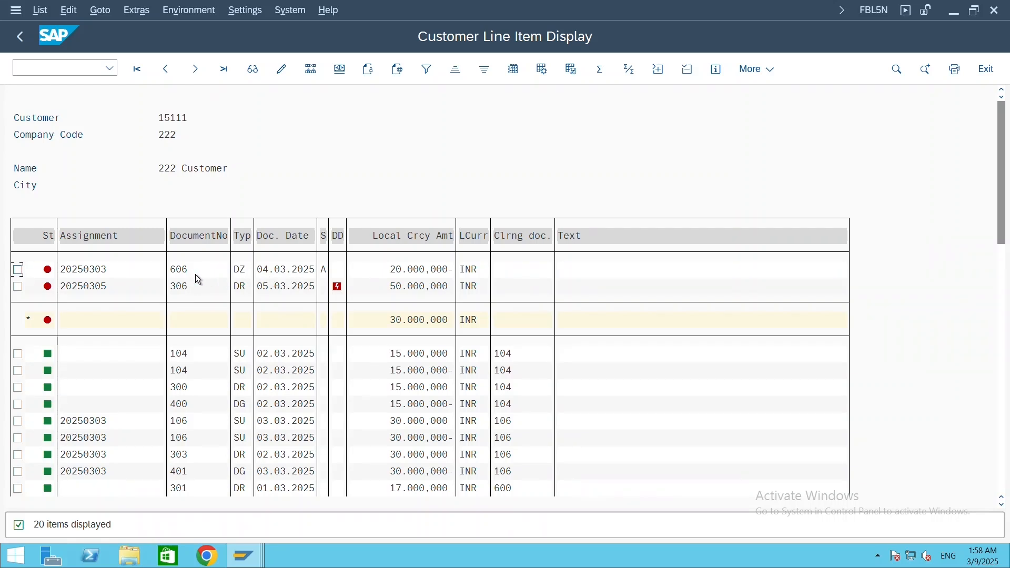
- Examine the special G/L indicator, status, and amount of the open down payment line item
left_click(324, 270)
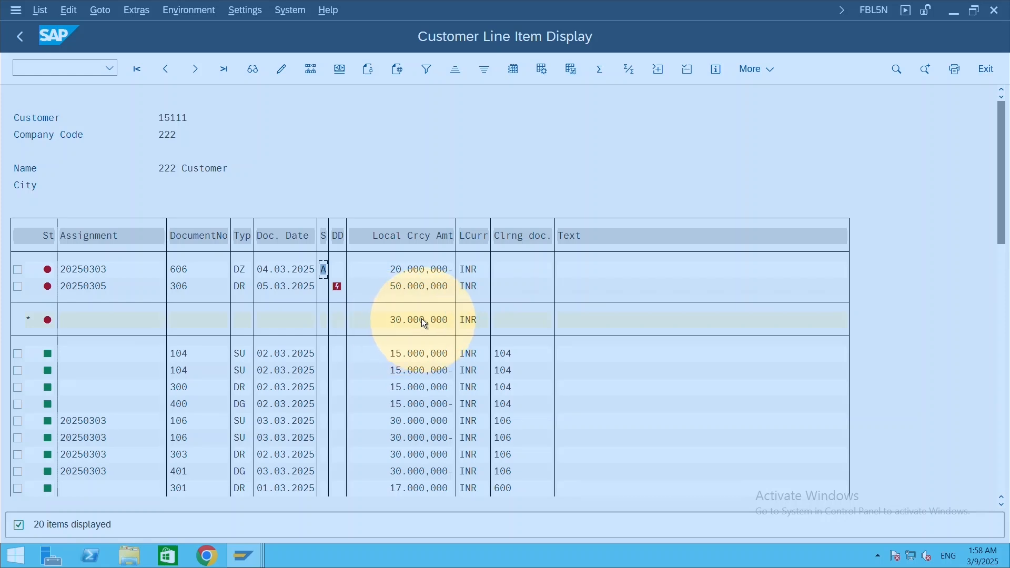
double_click(406, 267)
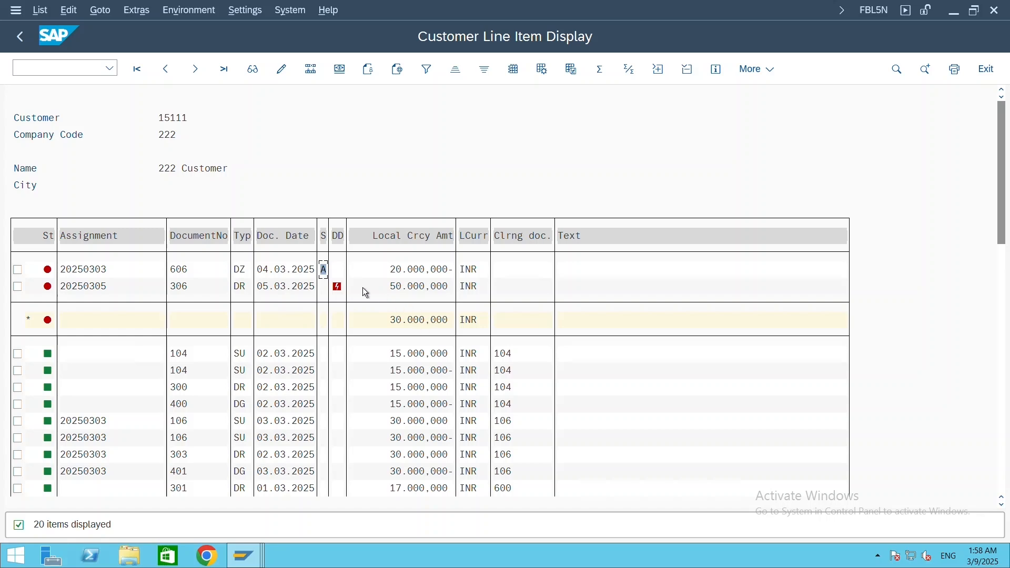
left_click(422, 270)
left_click(51, 272)
left_click(433, 270)
- Switch back to the customer invoice entry session for company code 222
mouse_move(261, 562)
left_click(239, 513)
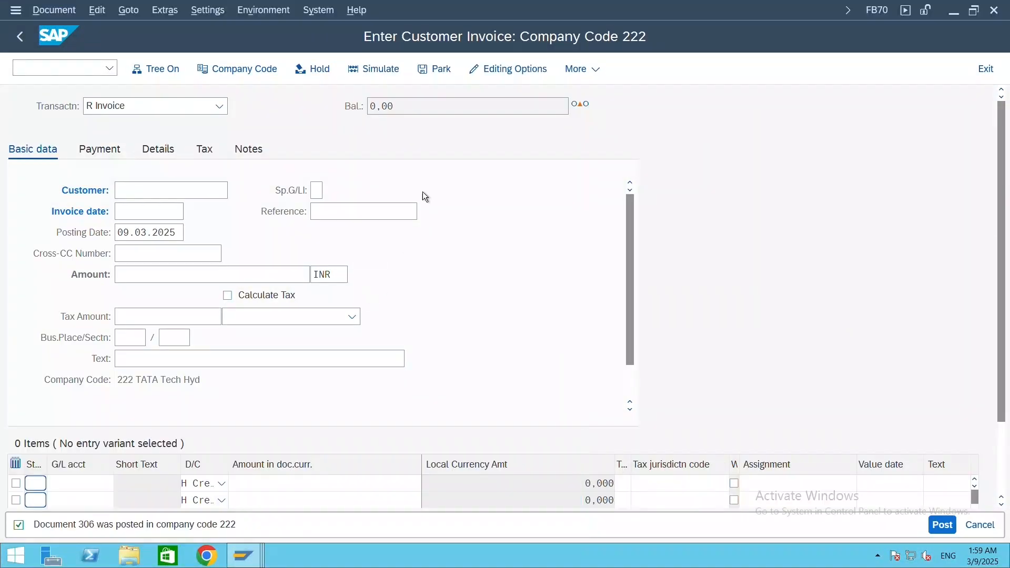
key("Return")
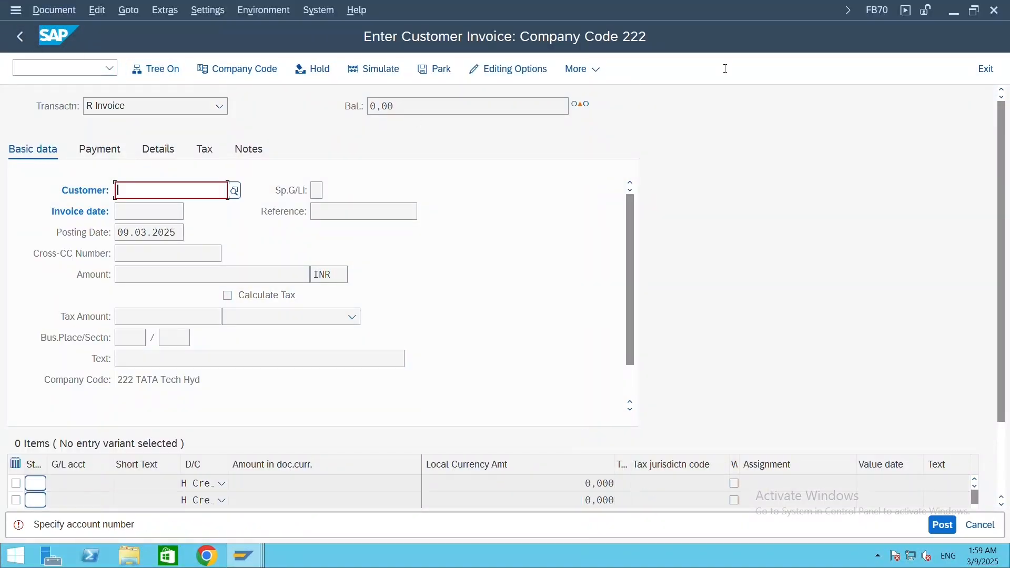
- Exit the customer invoice entry, discarding its data, and collapse the Accounting folder tree in the SAP menu
left_click(987, 69)
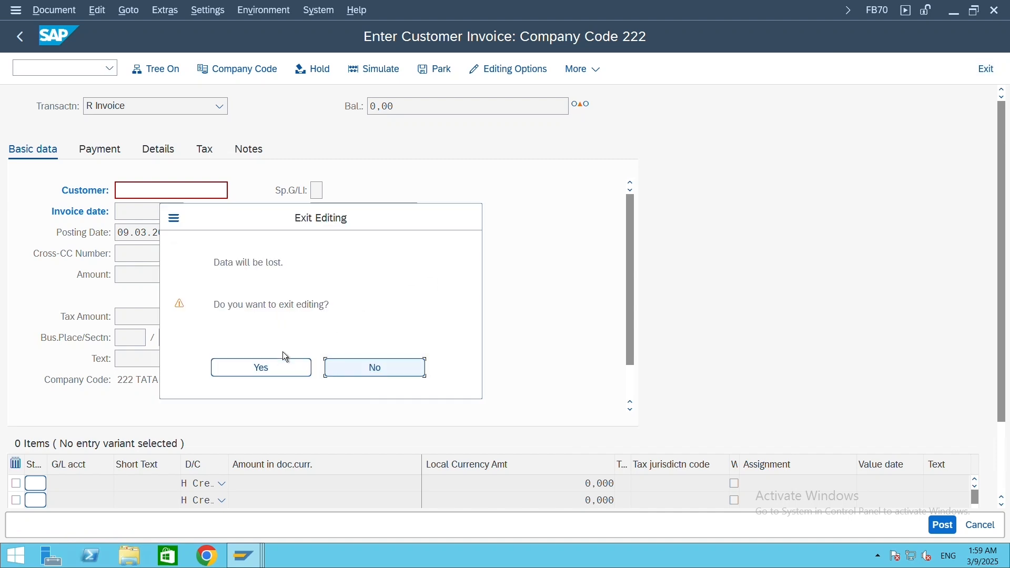
left_click(279, 368)
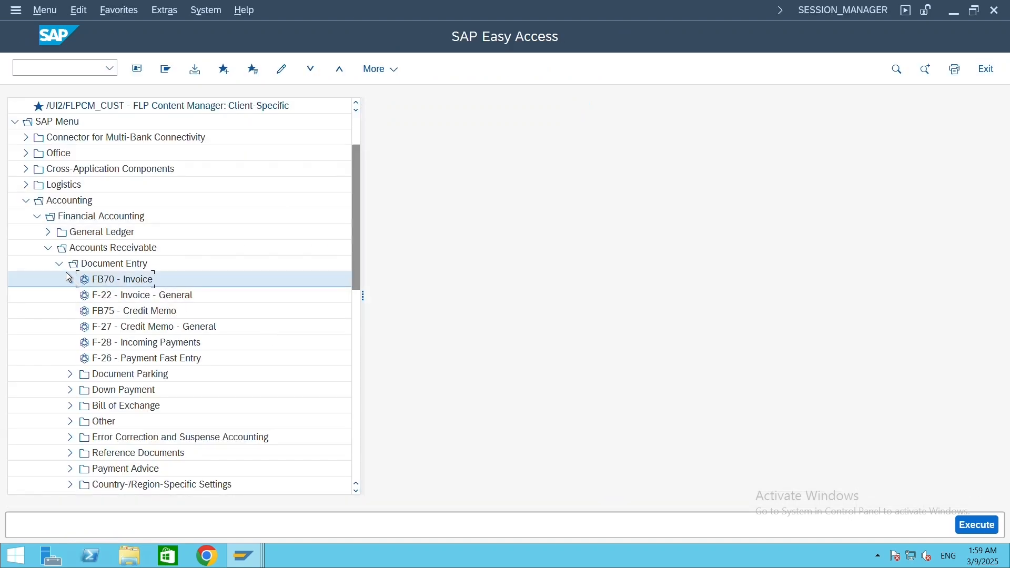
left_click(66, 268)
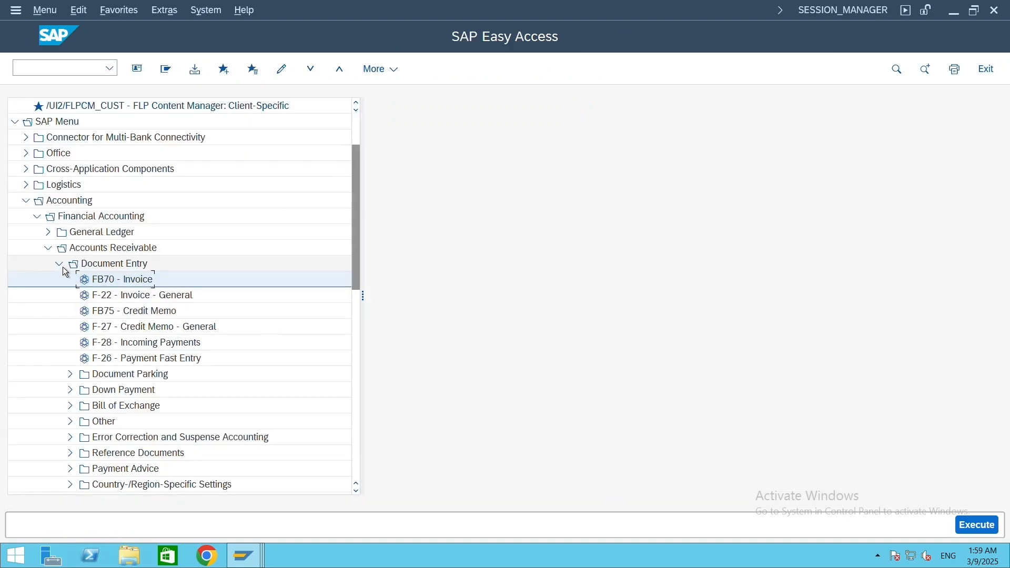
left_click(61, 265)
left_click(48, 248)
left_click(37, 216)
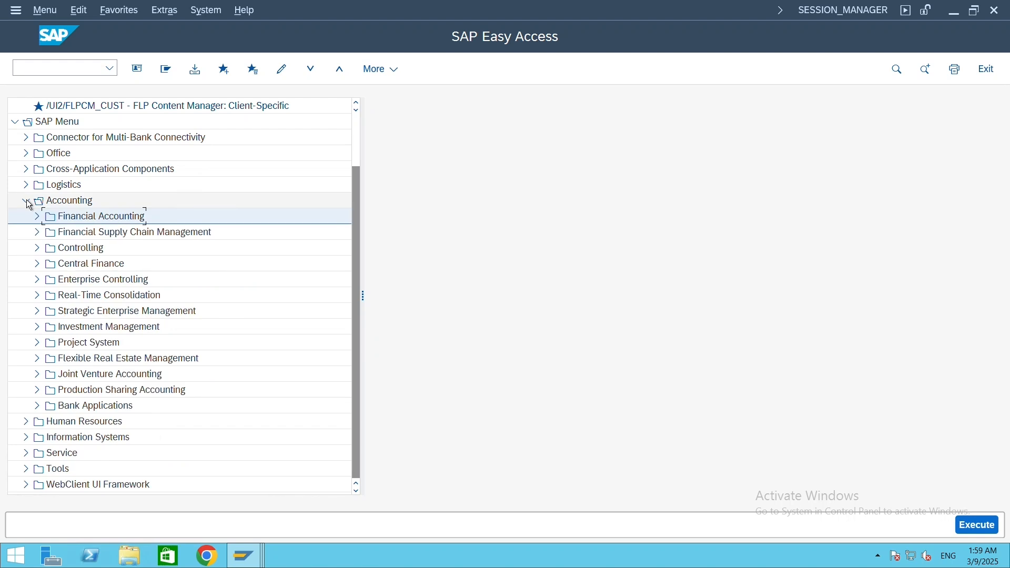
left_click(26, 201)
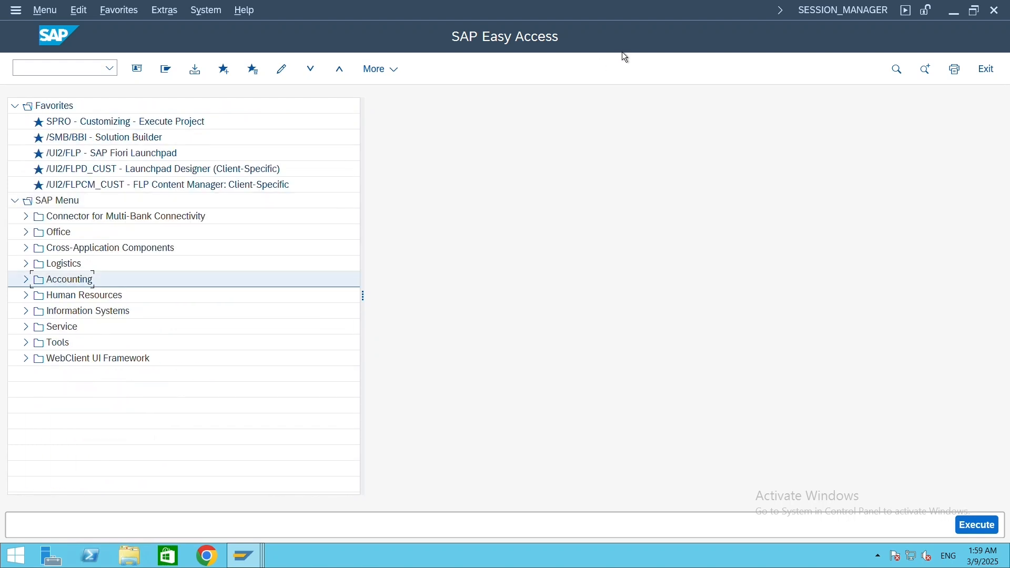
- Open the F-39 Clearing transaction from the Accounts Receivable down payment entries under Financial Accounting
left_click(25, 279)
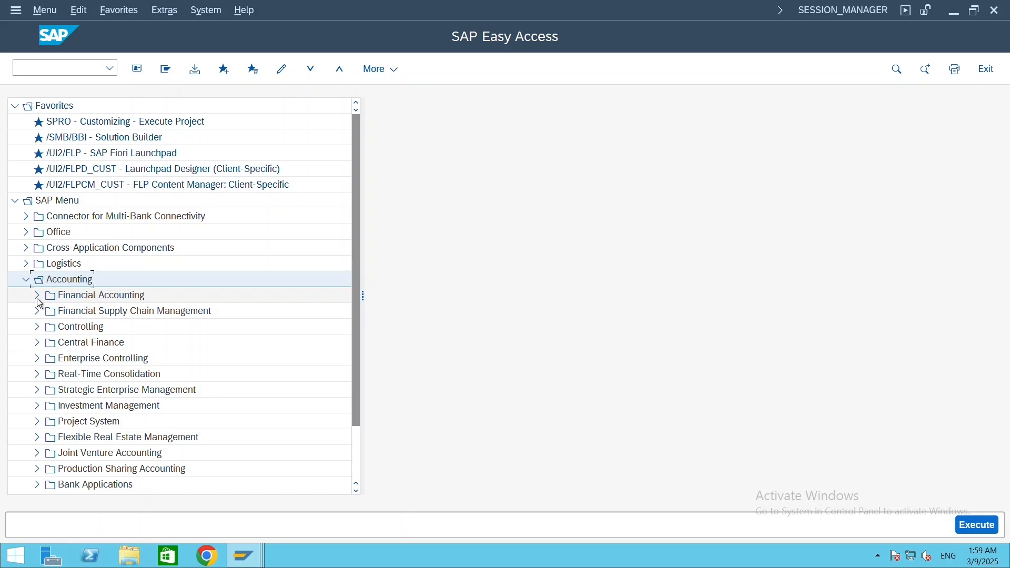
left_click(37, 296)
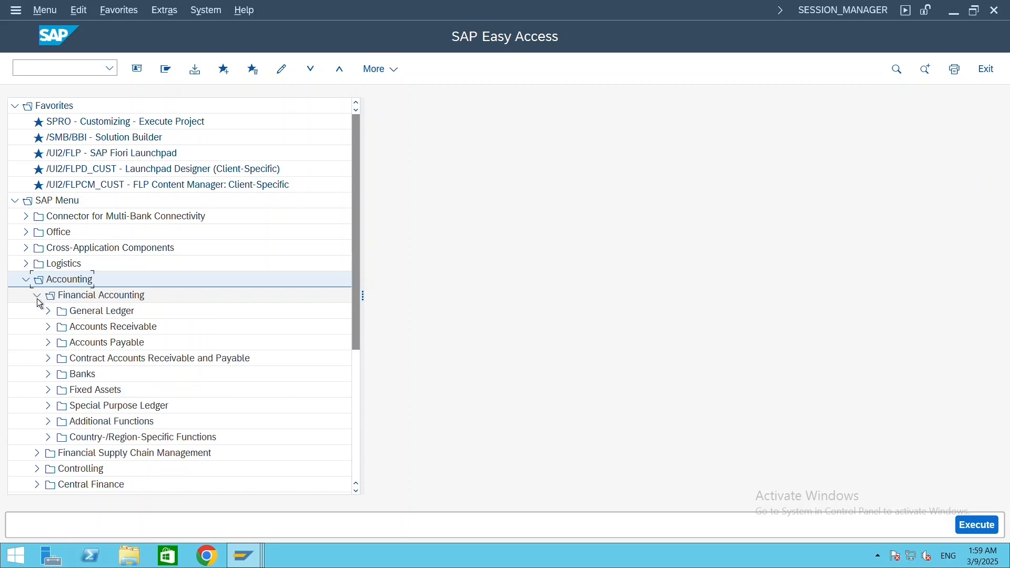
left_click(48, 328)
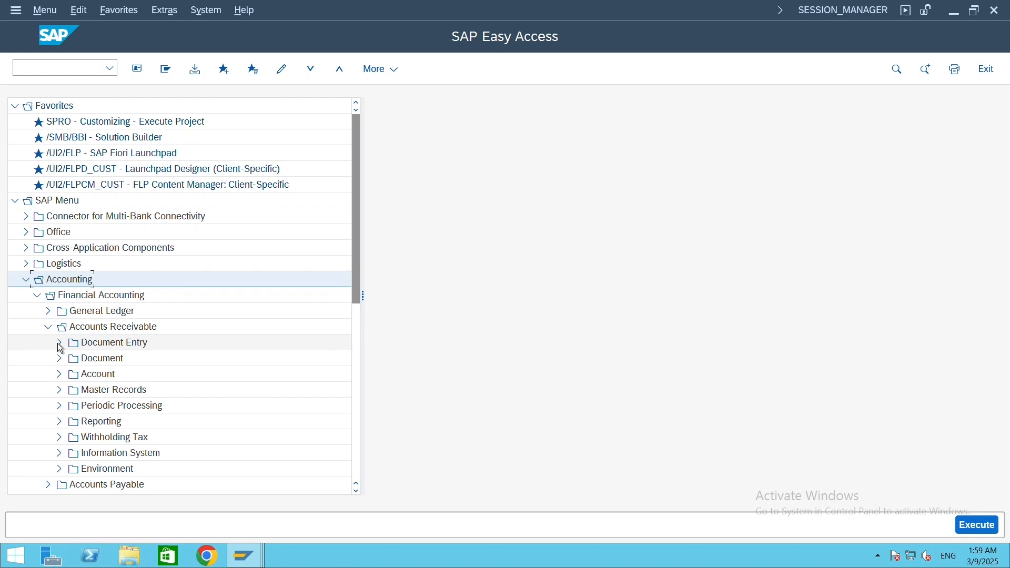
left_click(58, 344)
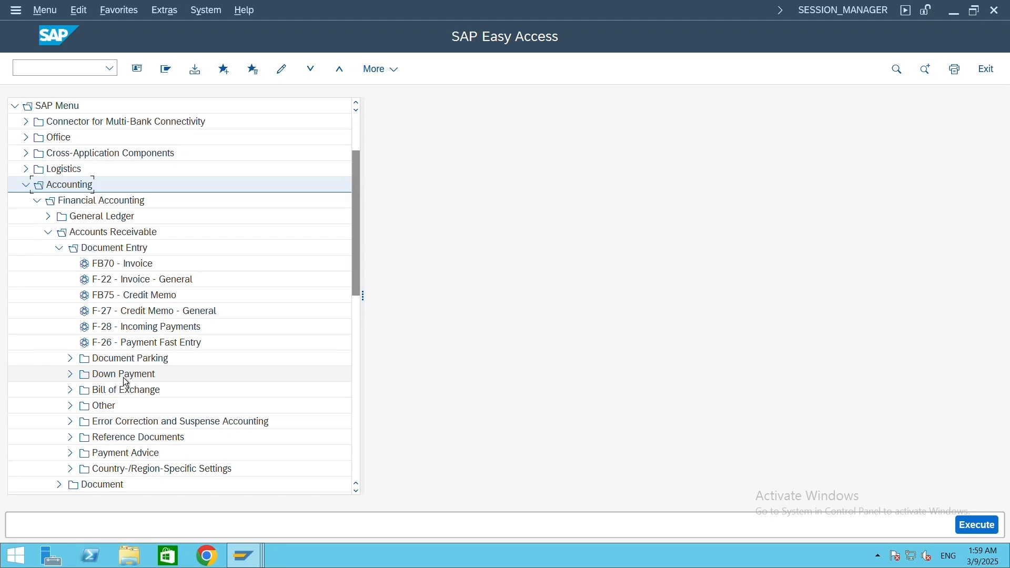
left_click(68, 374)
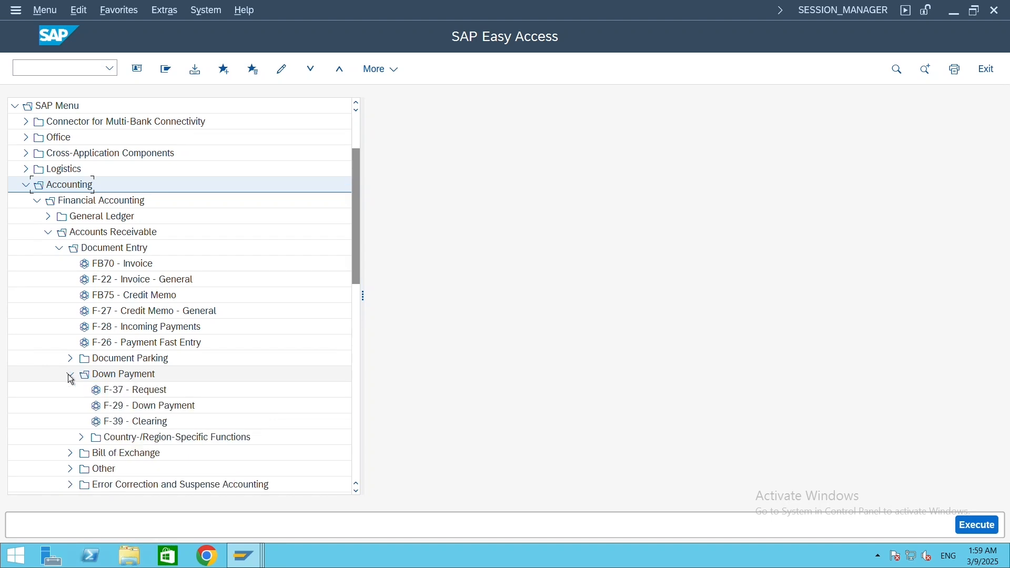
left_click(130, 424)
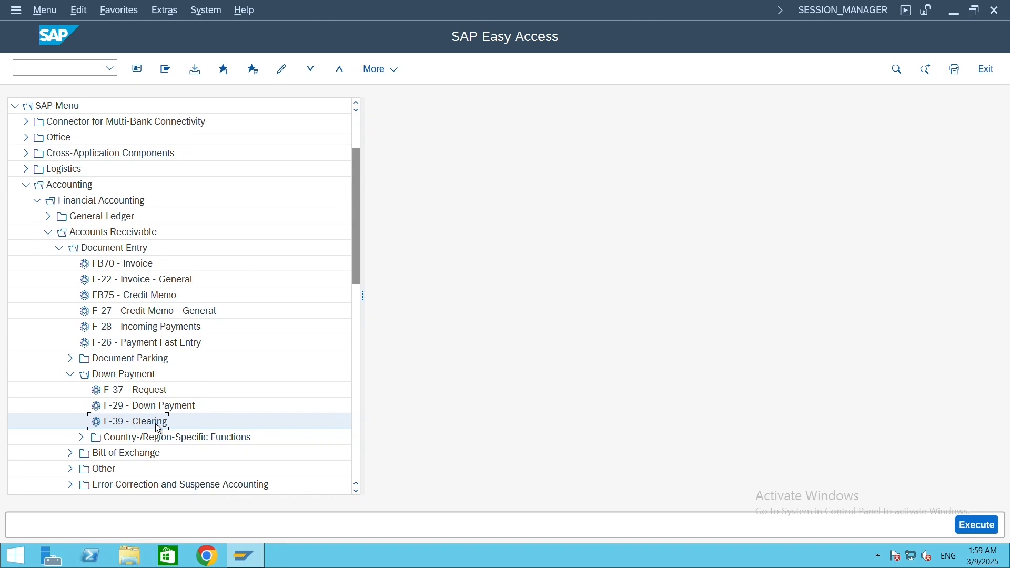
double_click(144, 420)
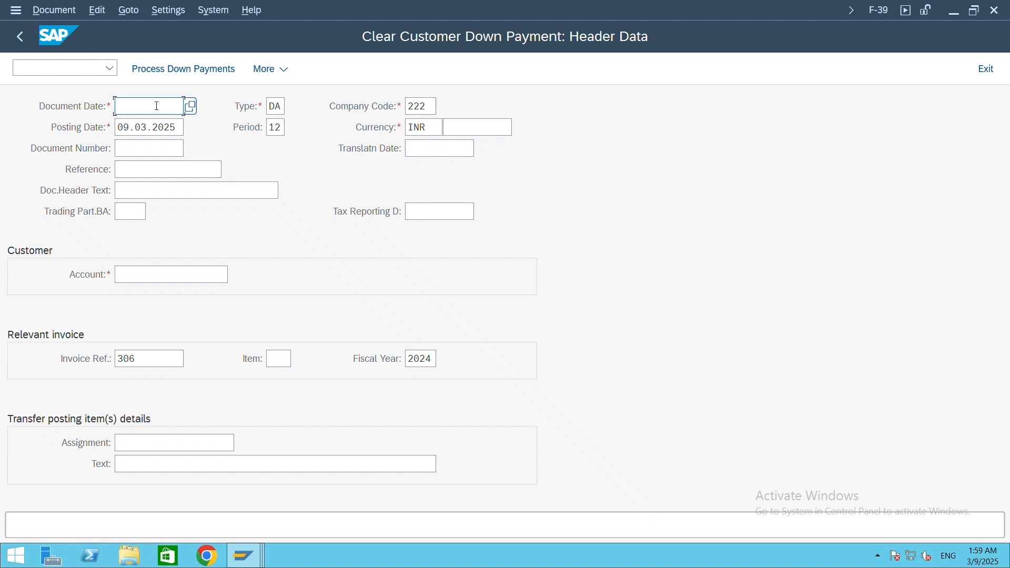
- Set both the document date and the posting date of the down payment clearing to 06.03.2025
type("06.03.2025")
left_click_drag(177, 127, 108, 131)
left_click(165, 128)
type("06.")
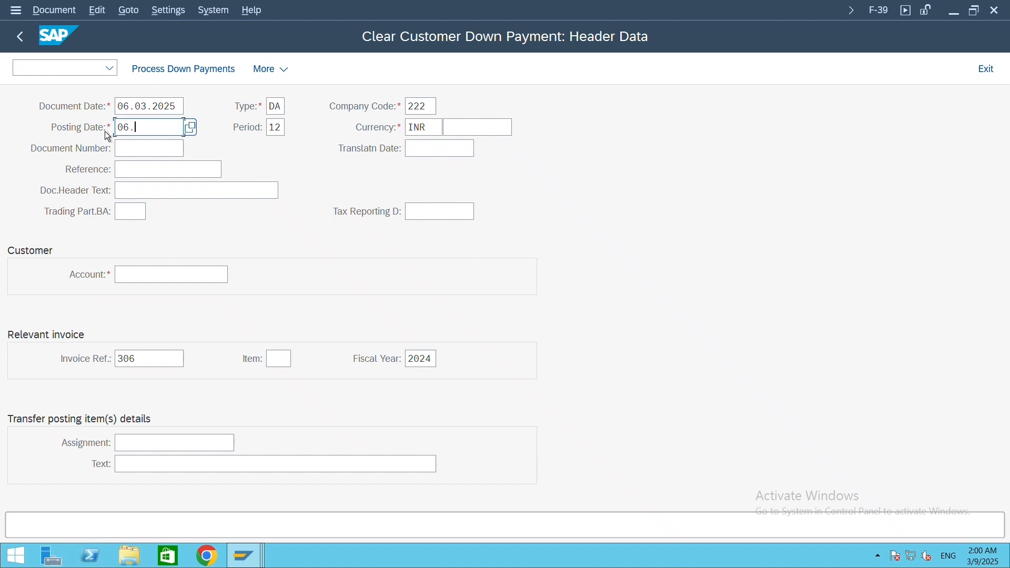
type("03.2025")
- Search for customers in company code 222 and enter the matching customer as the account
left_click(138, 275)
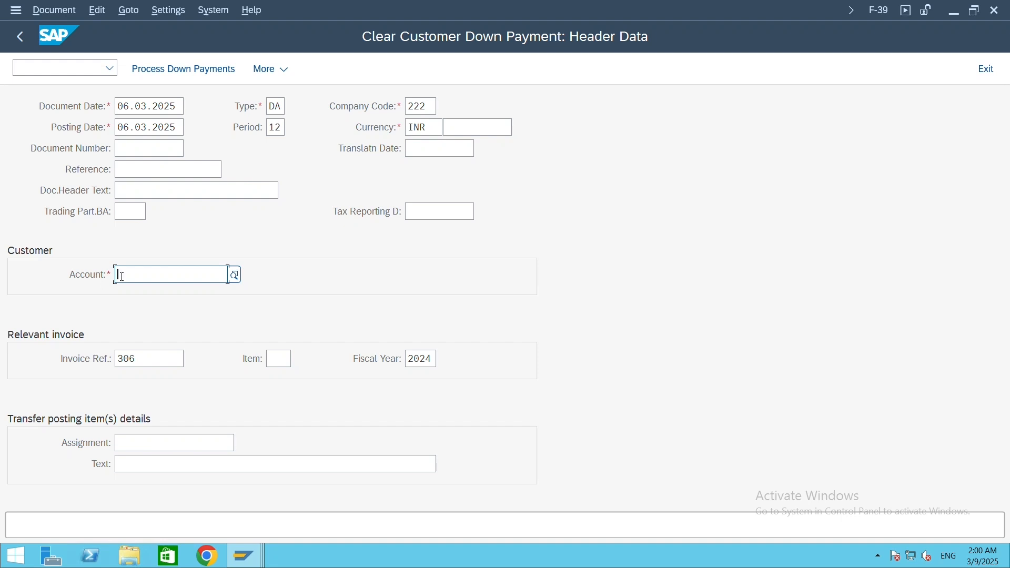
left_click(235, 275)
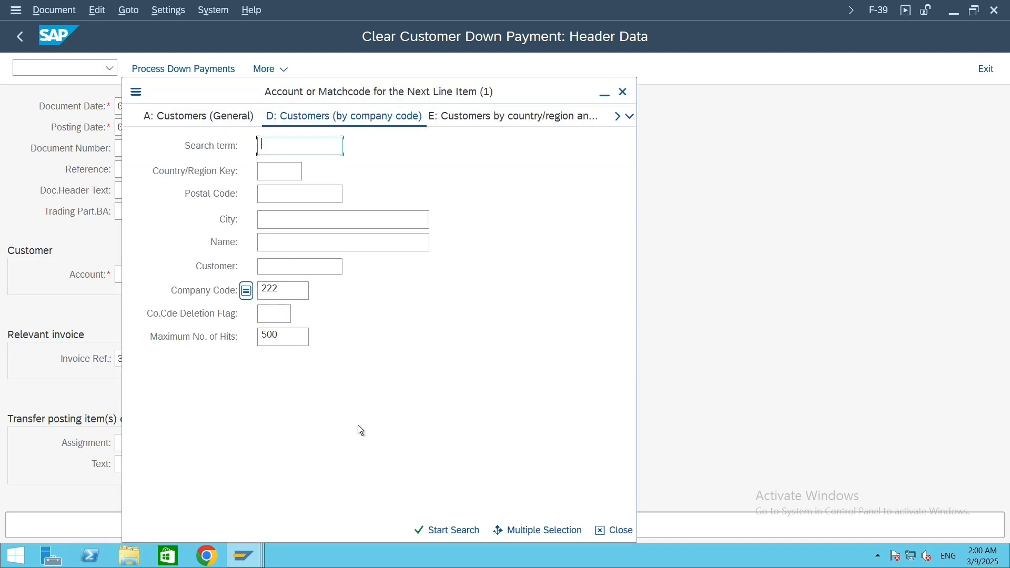
left_click(284, 292)
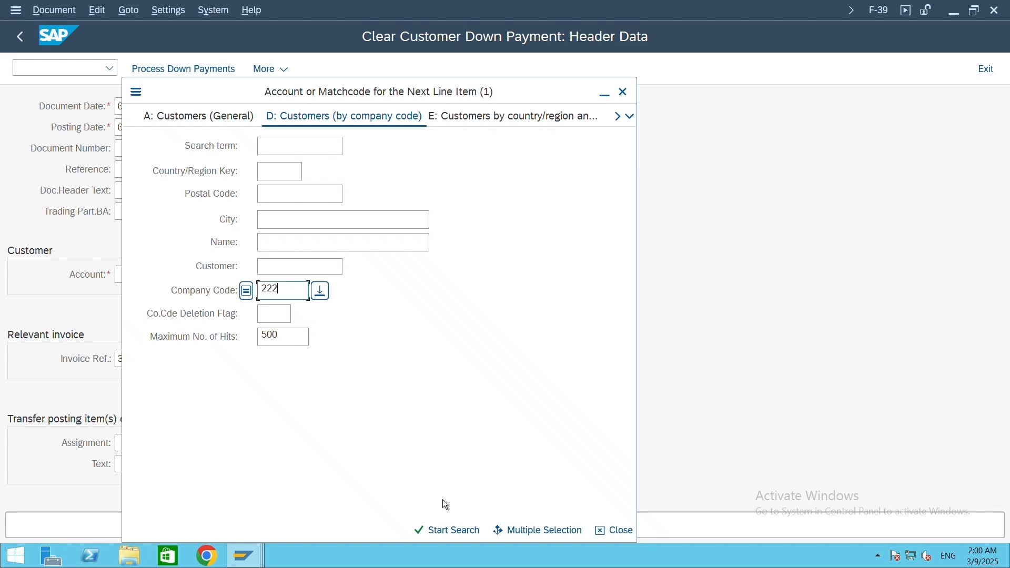
left_click(451, 532)
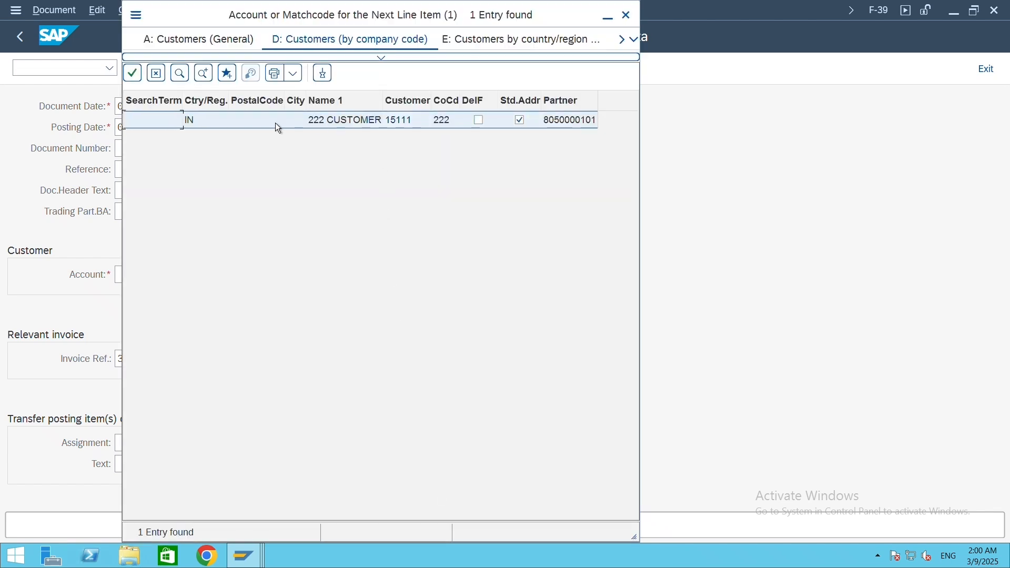
double_click(276, 122)
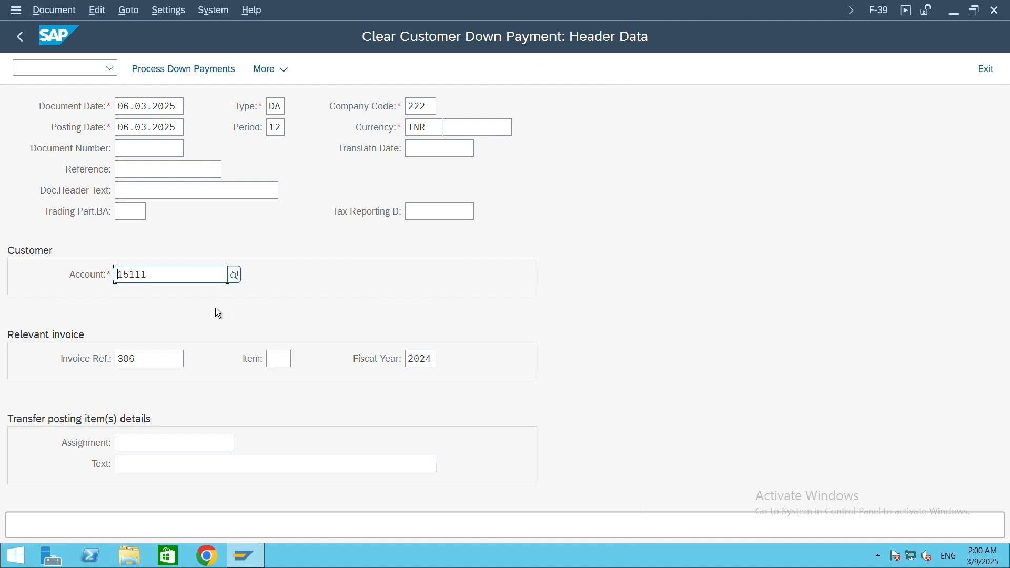
- Clear the relevant invoice reference and display the customer's down payments for processing
left_click(159, 359)
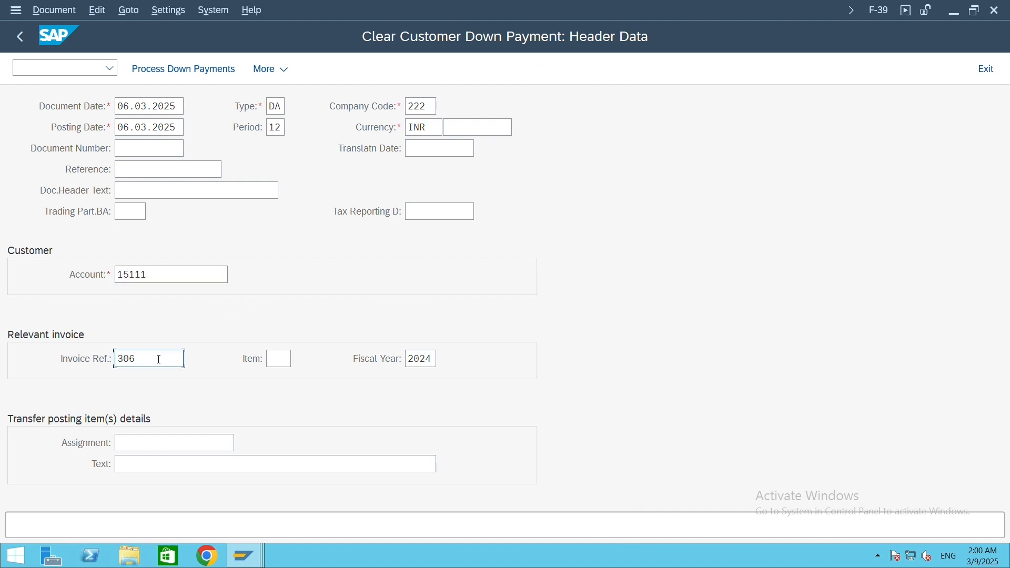
double_click(156, 360)
key("BackSpace")
left_click(431, 361)
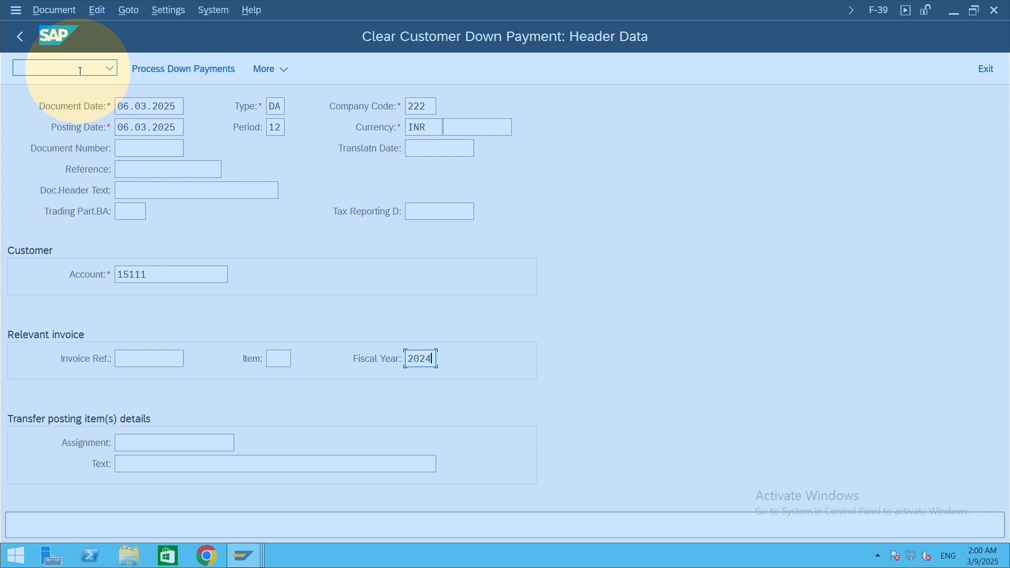
left_click(192, 69)
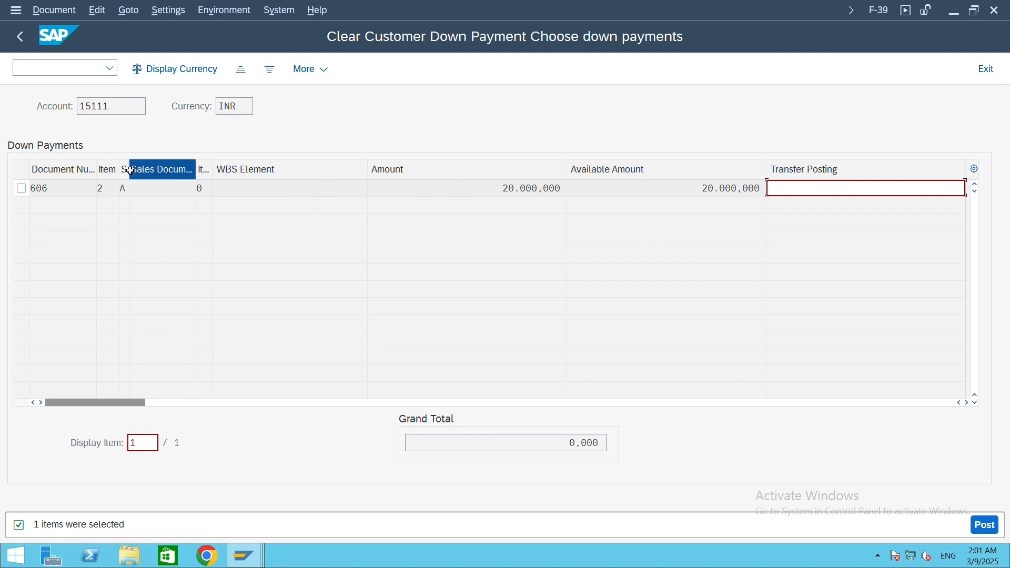
- Widen the special G/L indicator column and examine the indicator of the listed down payment
left_click_drag(129, 167, 174, 167)
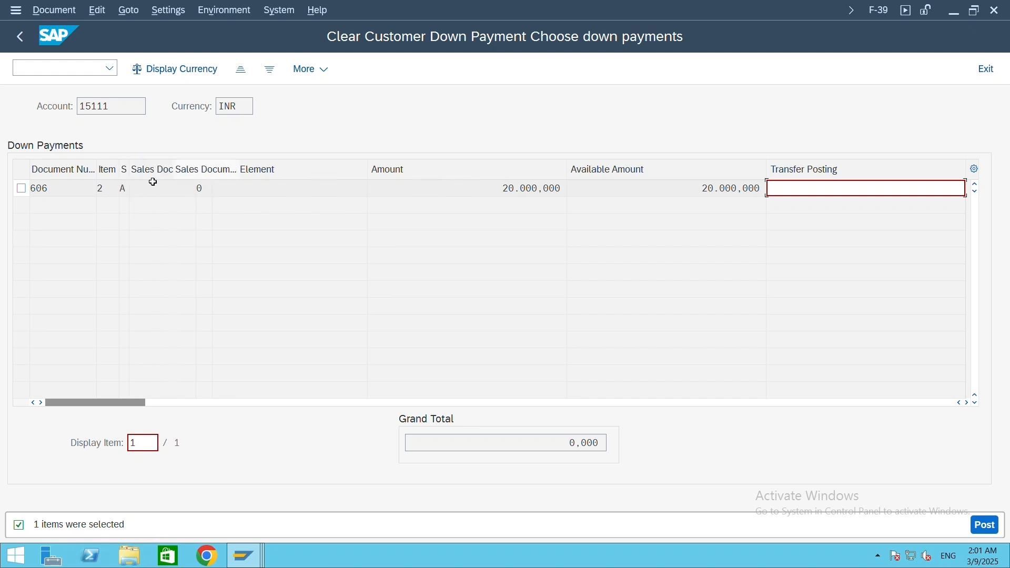
left_click(152, 171)
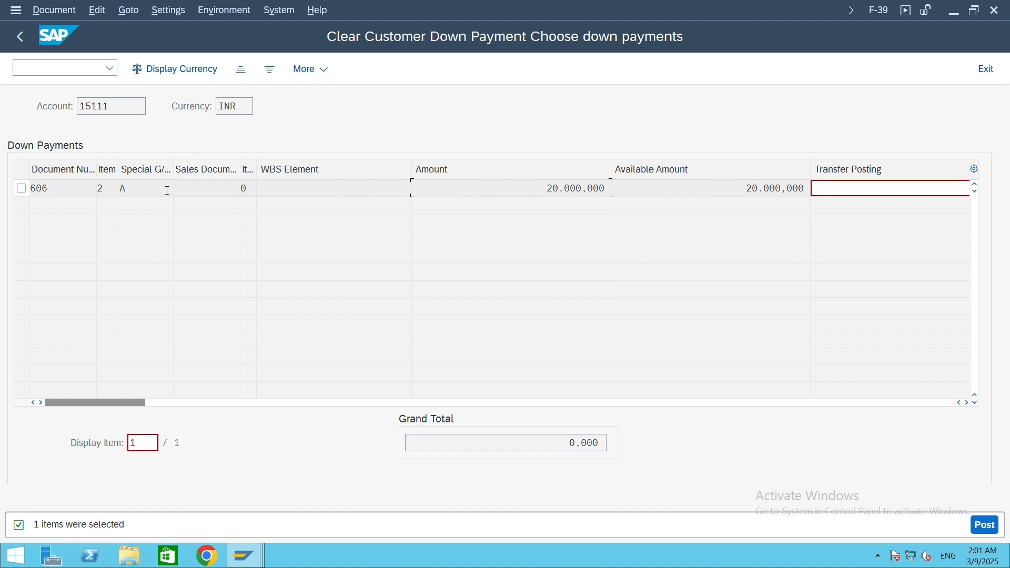
left_click_drag(129, 188, 120, 188)
left_click(136, 188)
- Select the 20000 INR down payment with special G/L indicator A and post its clearing
left_click(21, 188)
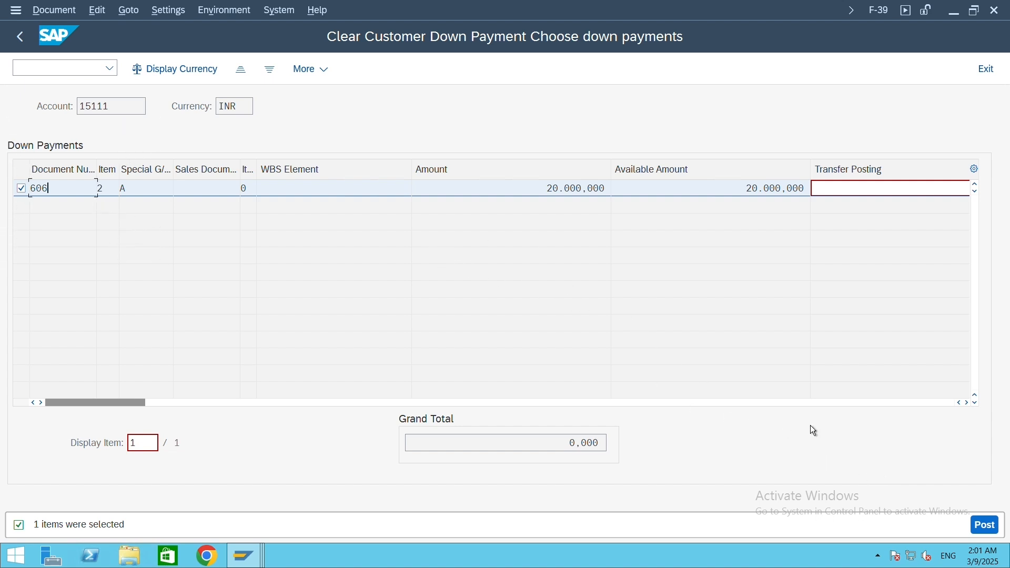
left_click(616, 166)
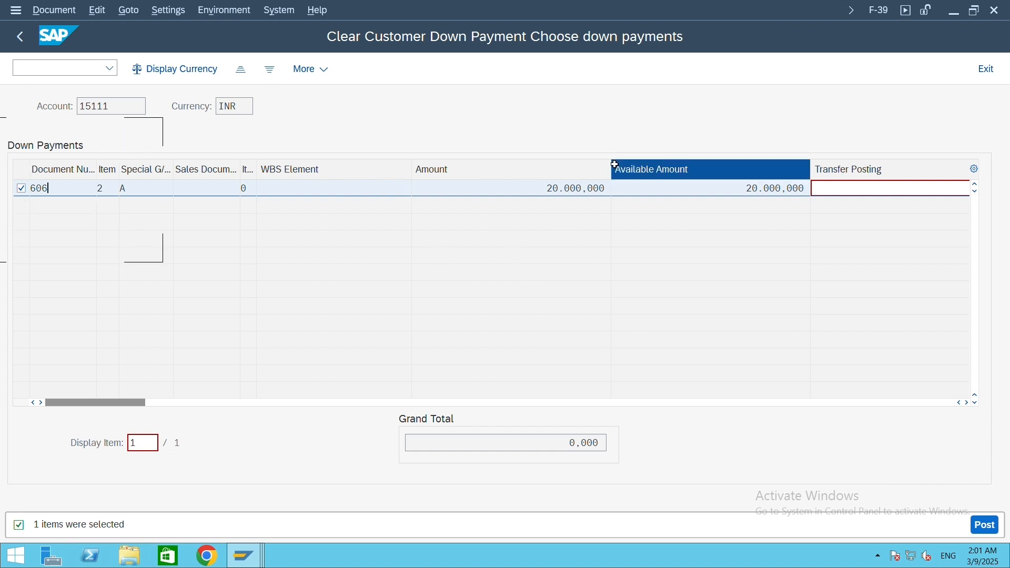
left_click(985, 526)
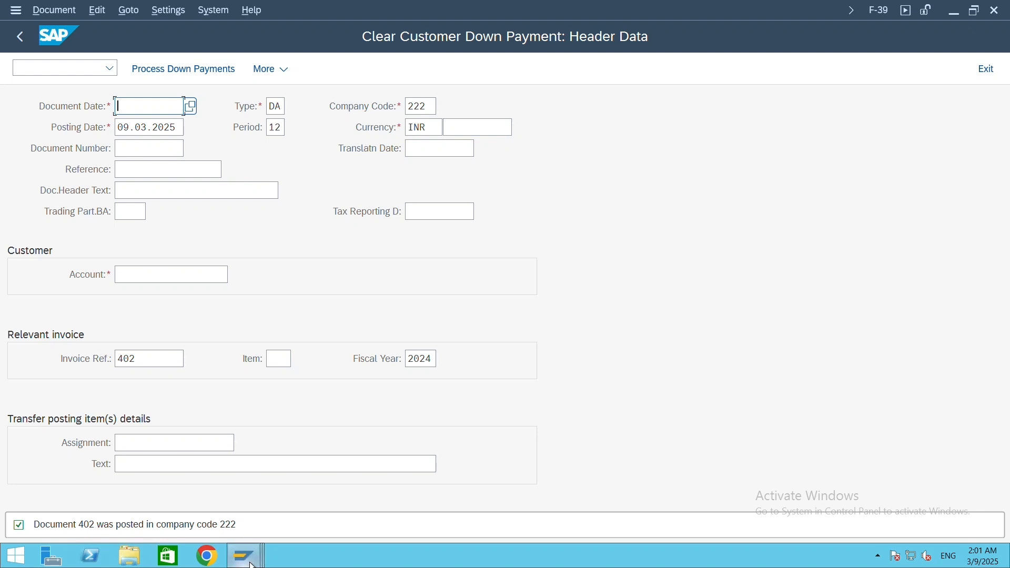
- Switch to the customer line item session, refresh the list, and examine the open clearing item of type DA
mouse_move(252, 564)
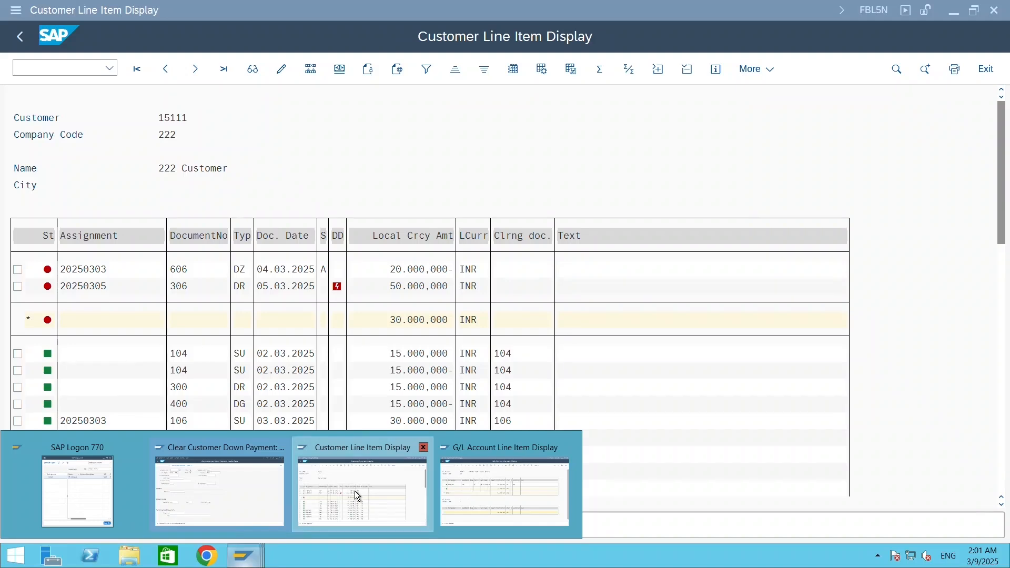
left_click(354, 490)
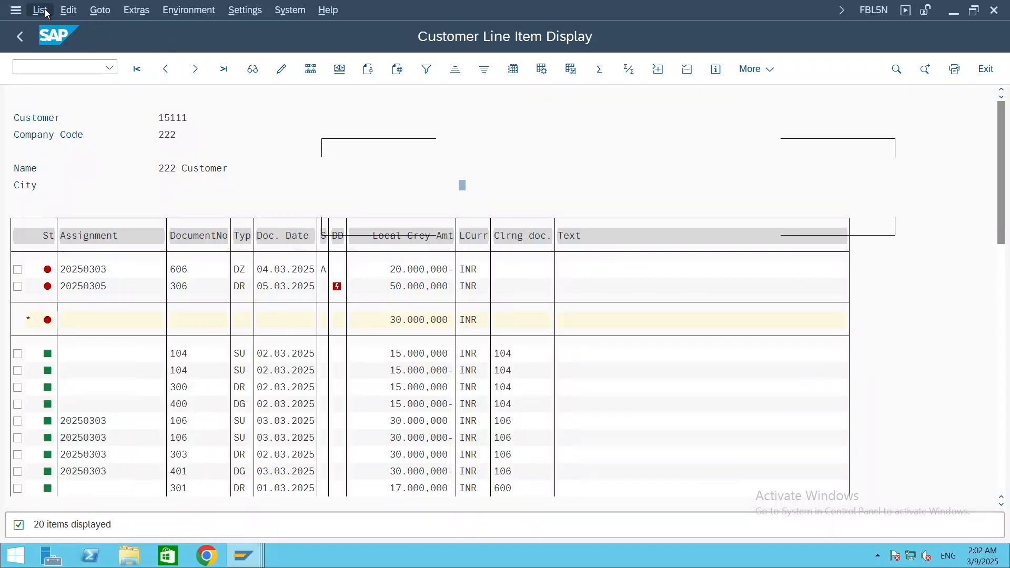
left_click(41, 10)
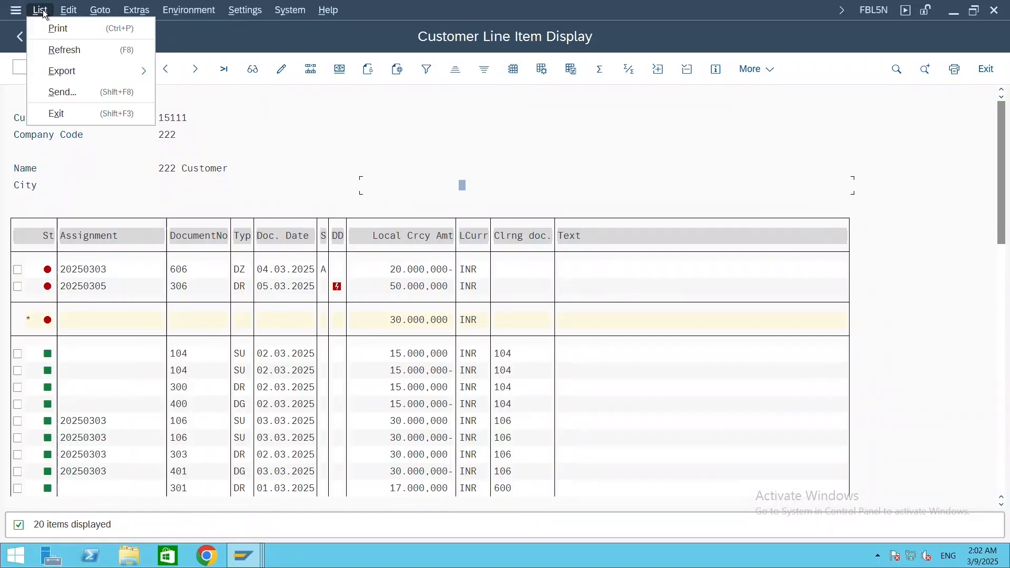
left_click(71, 58)
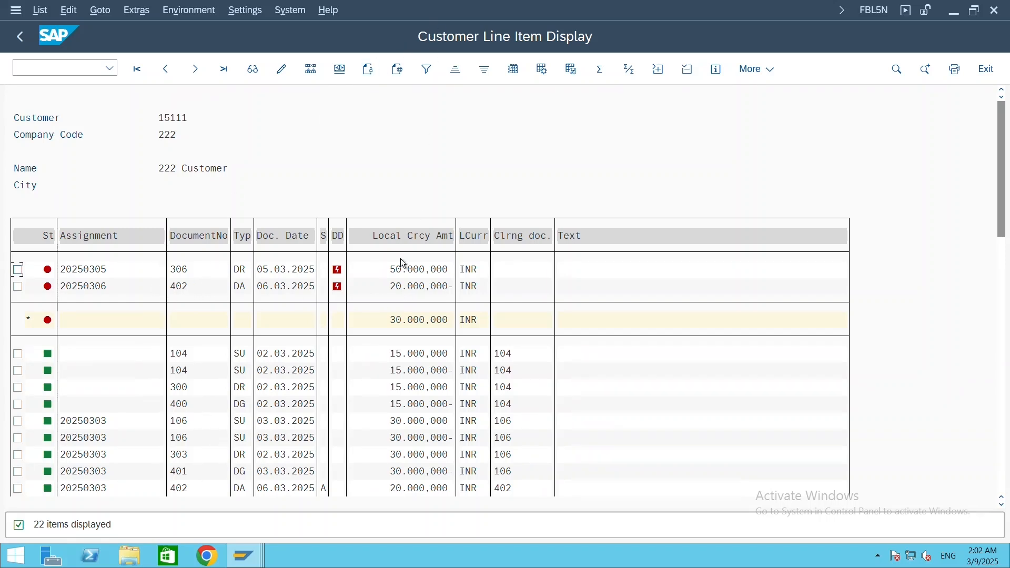
left_click(206, 290)
- Compare the document number posted in the down payment clearing session with the open DA item in the customer line items
mouse_move(244, 556)
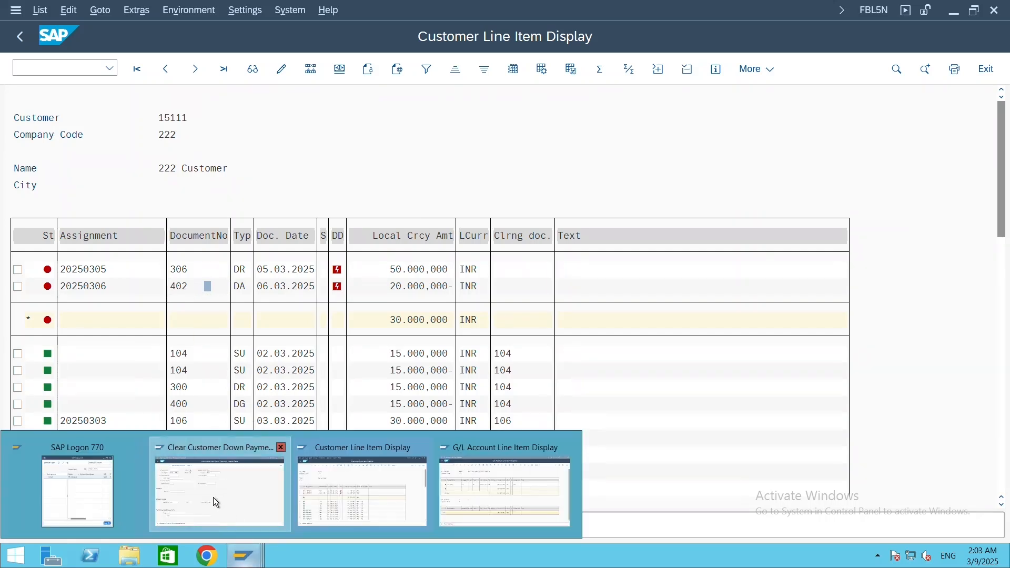
left_click(213, 497)
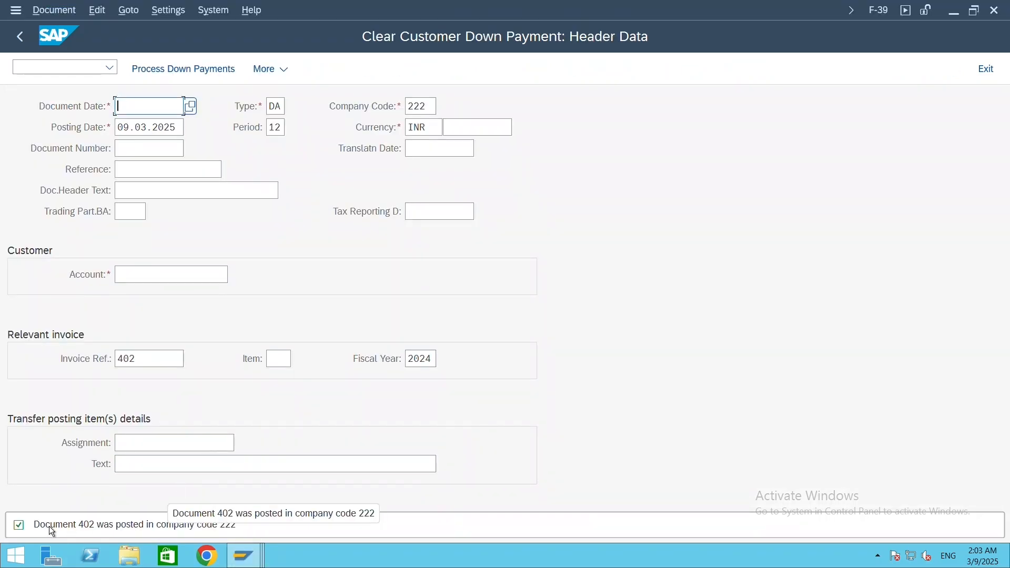
mouse_move(243, 556)
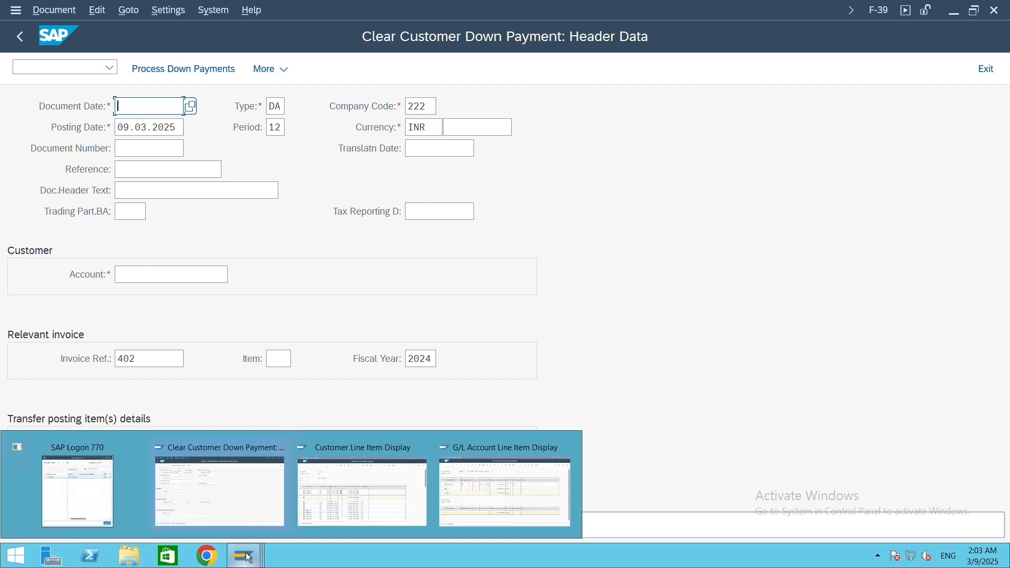
left_click(342, 513)
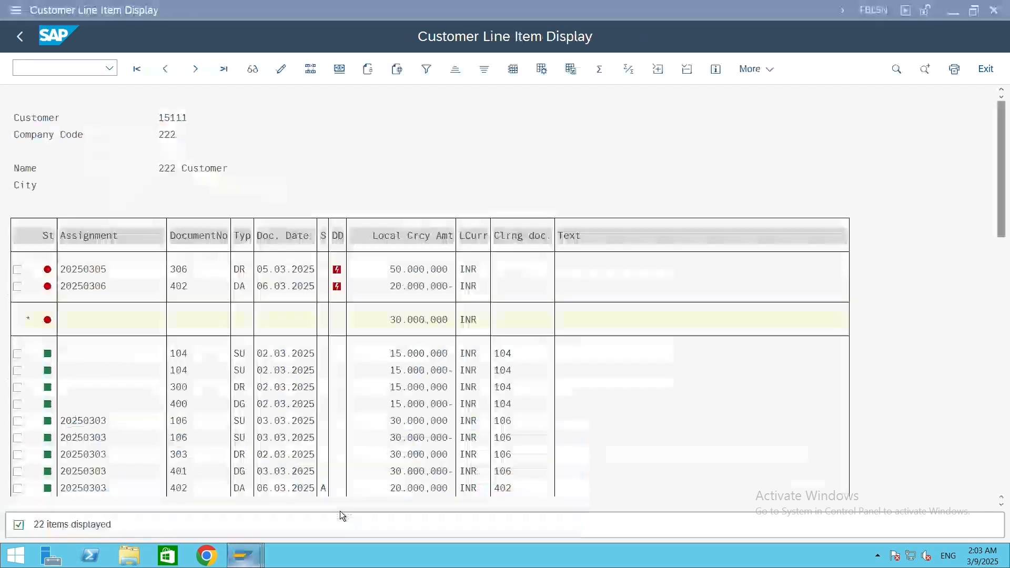
left_click(187, 290)
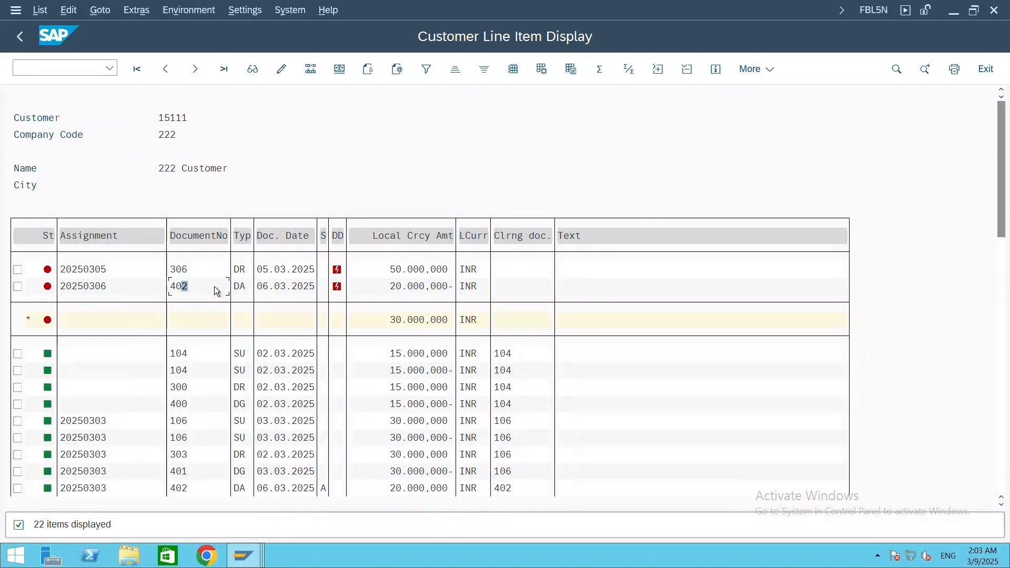
- Examine the open DA clearing item and the cleared special G/L down payment items with their clearing documents in the customer line items
left_click(206, 286)
left_click(294, 289)
left_click(413, 289)
scroll(396, 358, "down", 2)
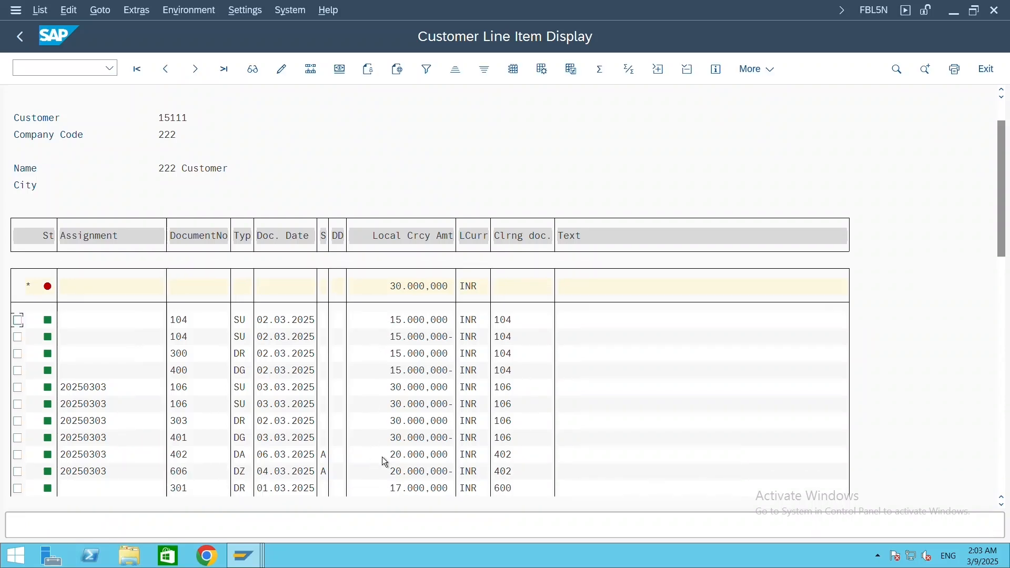
left_click(437, 455)
left_click(199, 456)
key("ctrl")
key("ctrl")
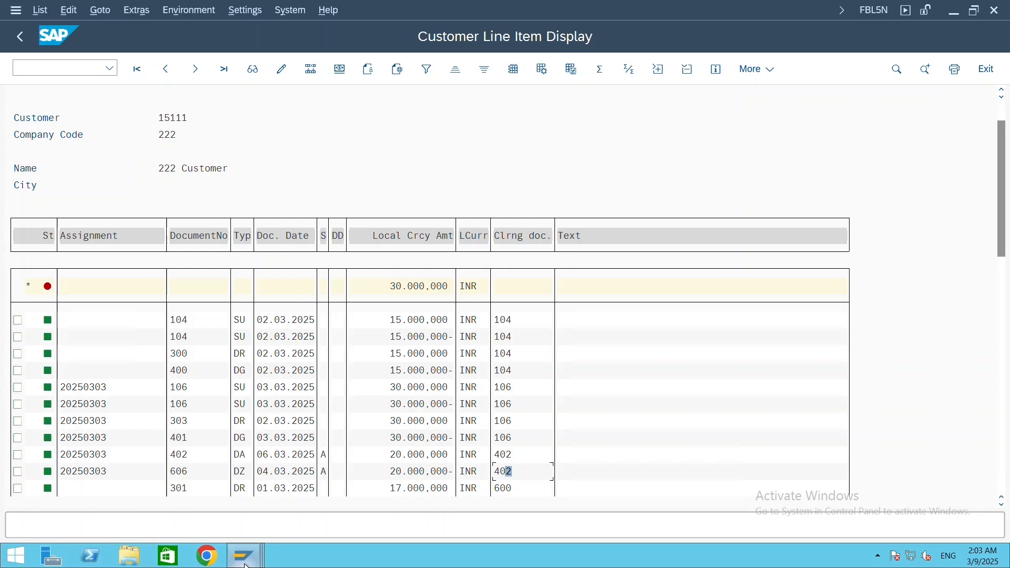
- Switch to the G/L account line item session, refresh the list for account 200007, examine its cleared item, and leave the list
mouse_move(246, 565)
left_click(500, 495)
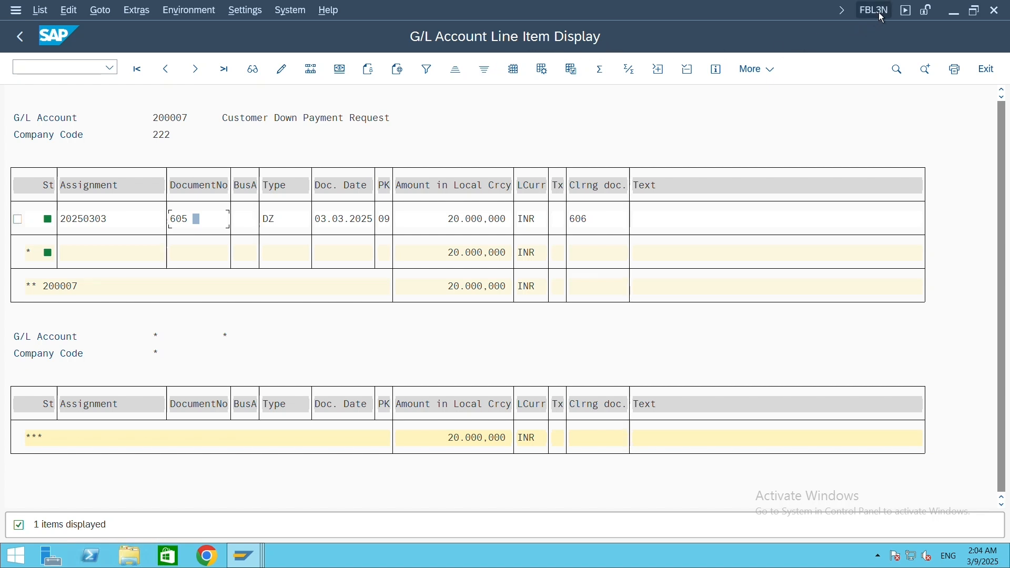
left_click(40, 10)
left_click(63, 49)
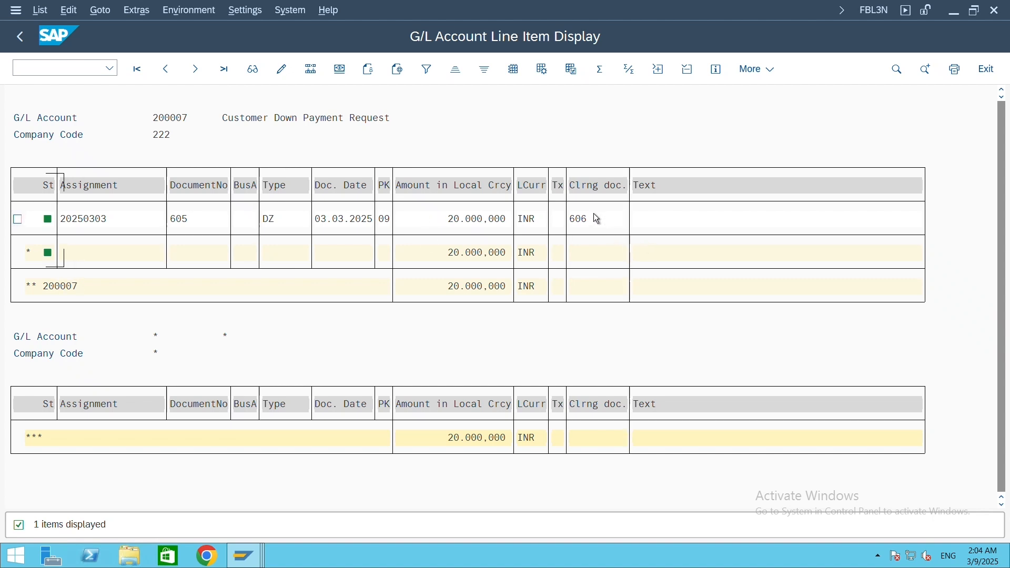
left_click(190, 218)
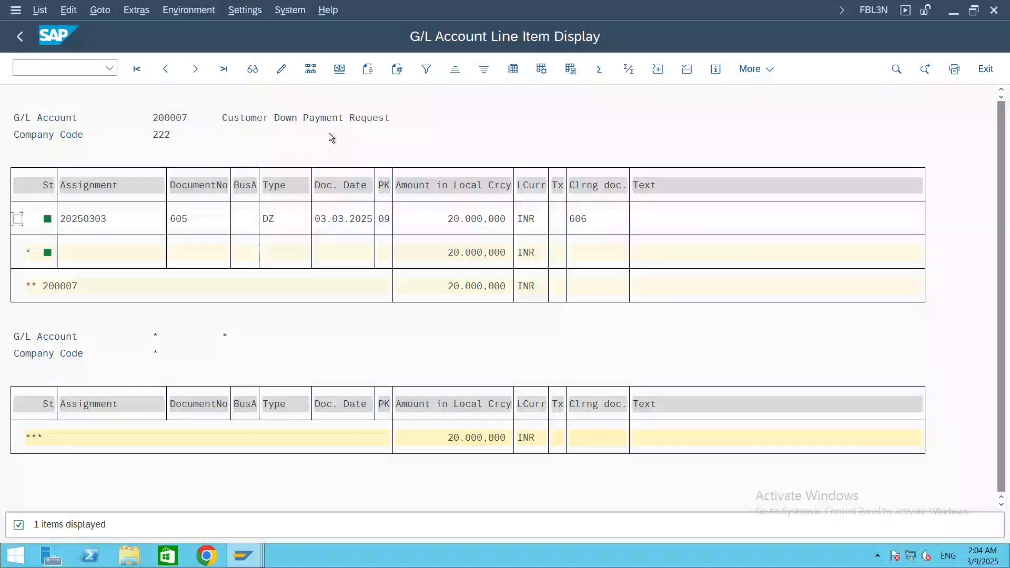
left_click(329, 134)
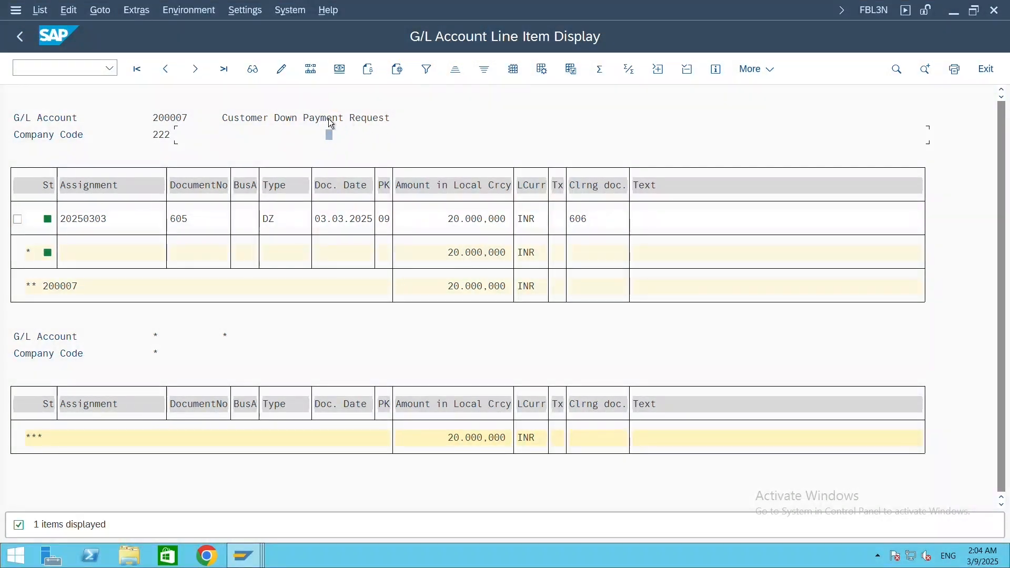
left_click(277, 117)
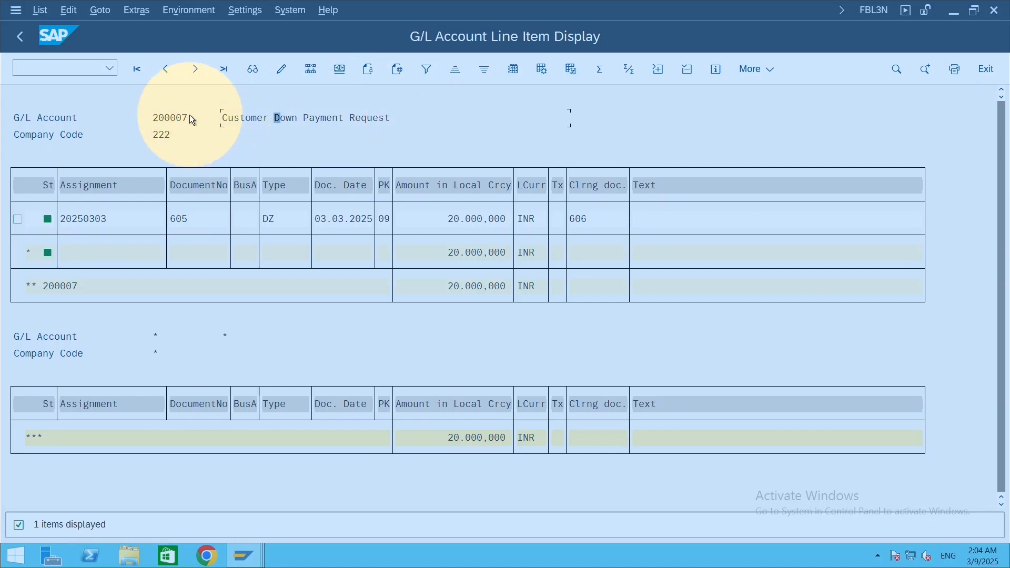
left_click(22, 36)
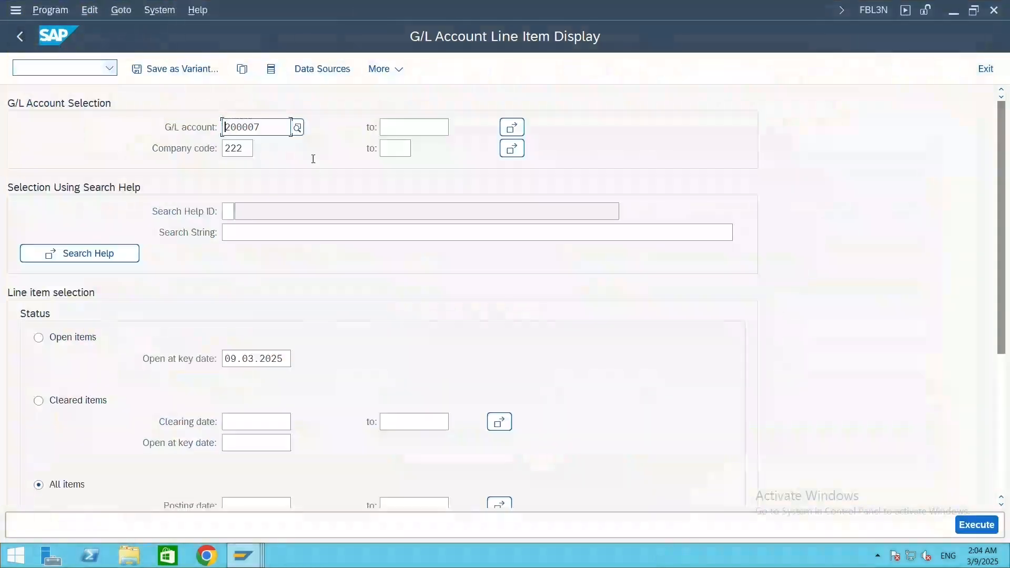
left_click(274, 127)
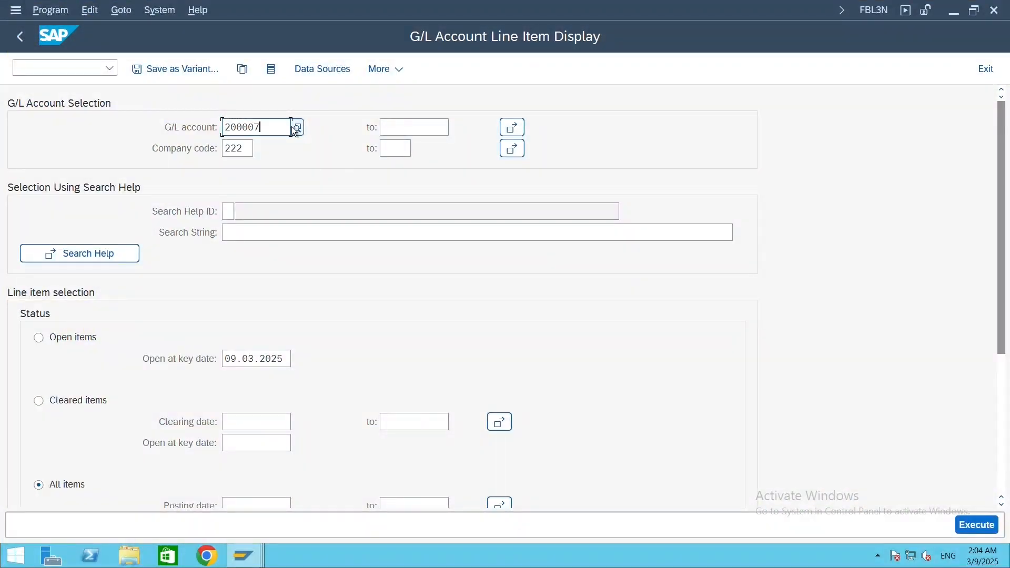
left_click(296, 128)
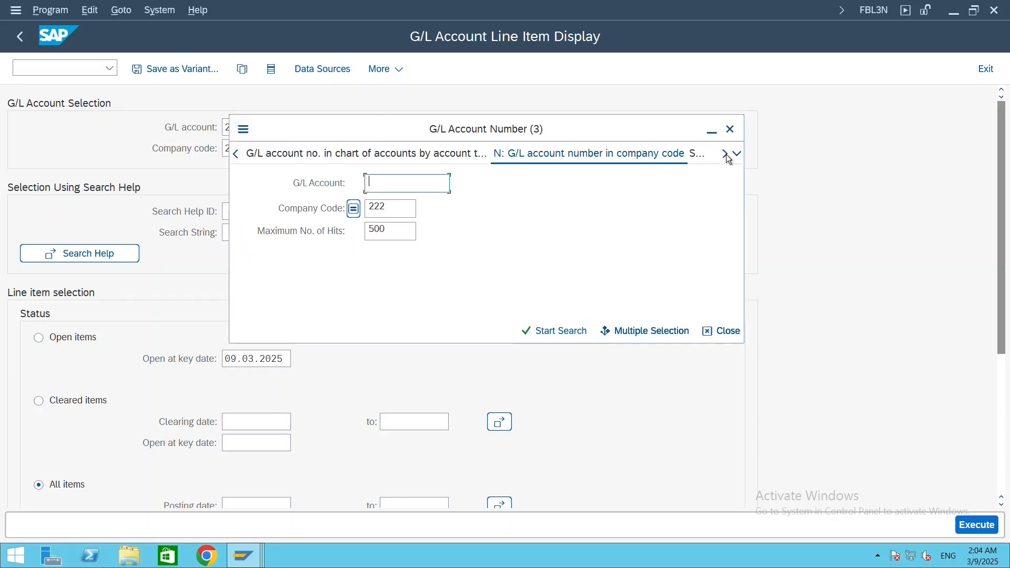
left_click(730, 128)
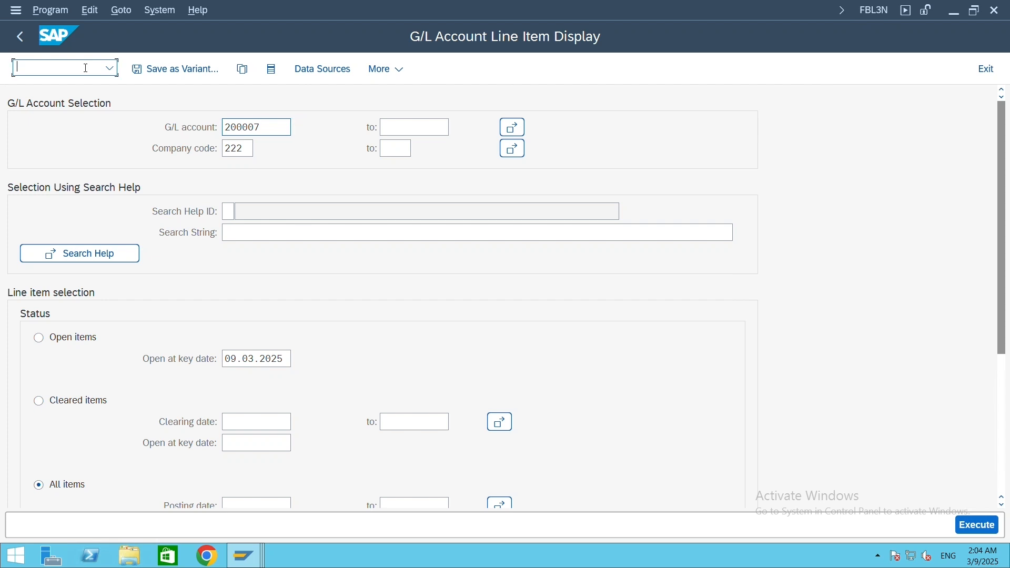
- Restart transaction FBL3N from the SAP menu and select G/L account 100001, Customer Down Payment Received, from company code 222's account list
left_click(20, 45)
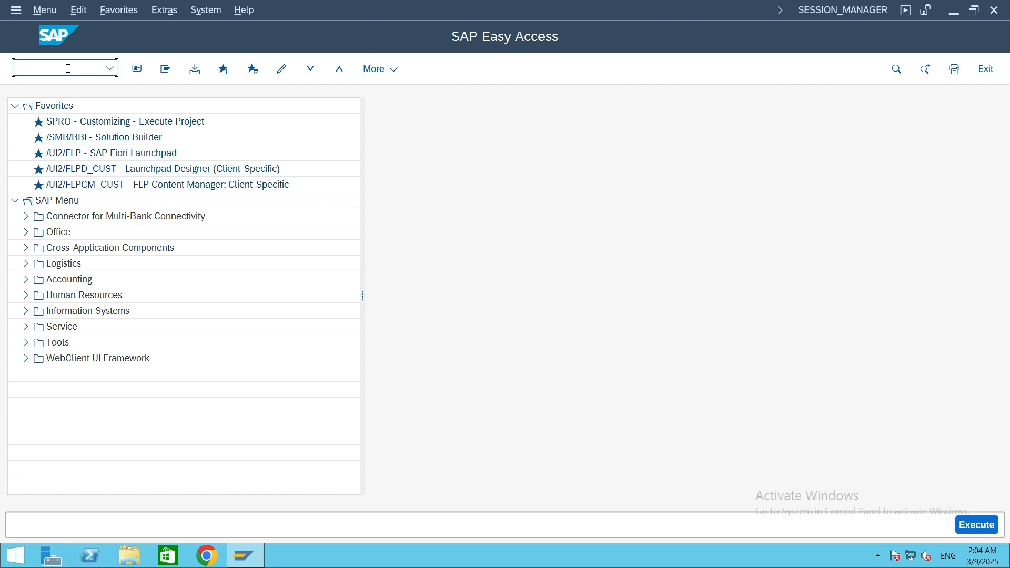
type("fbl3n")
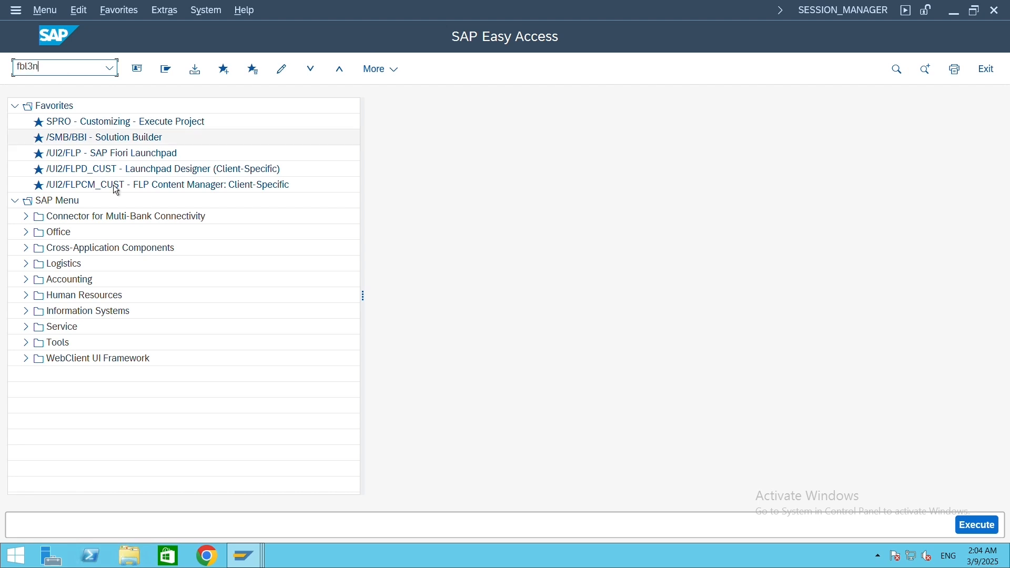
key("Return")
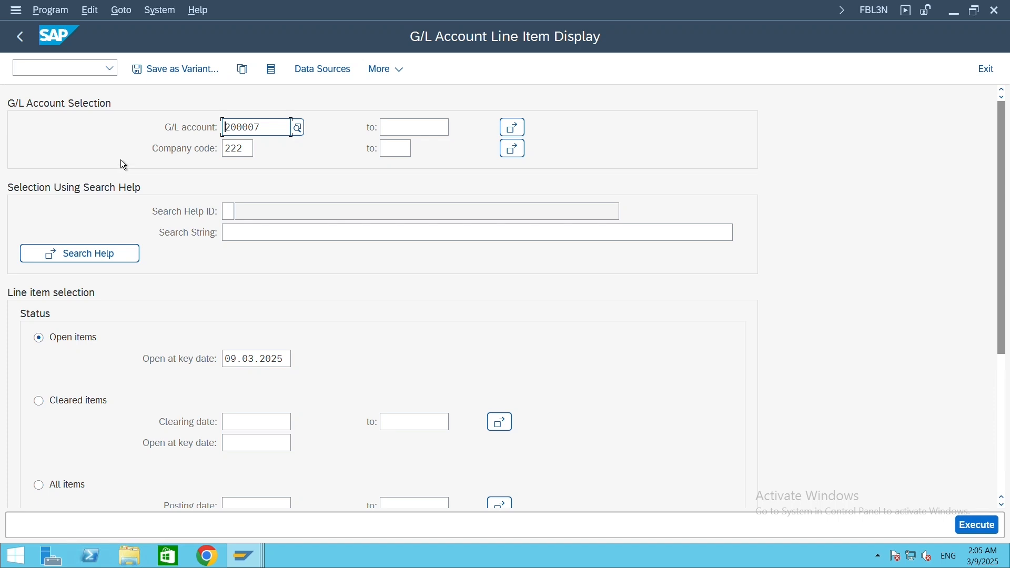
left_click(299, 128)
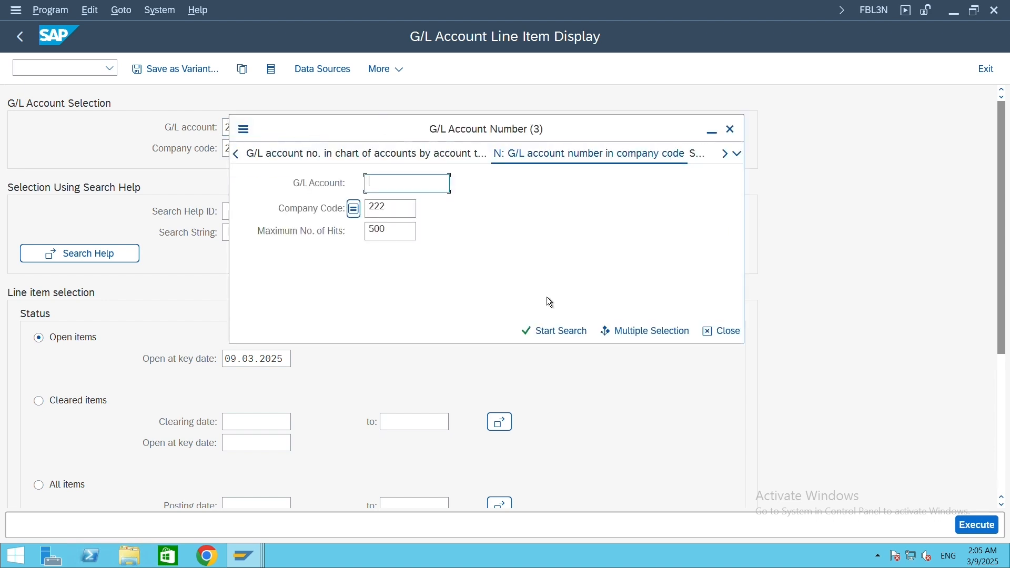
left_click(555, 331)
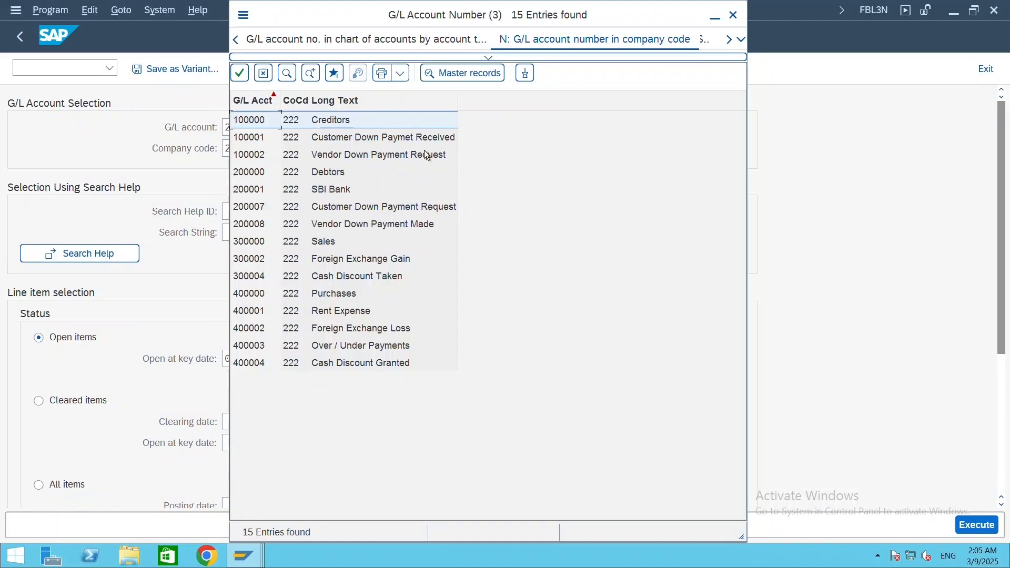
left_click(310, 144)
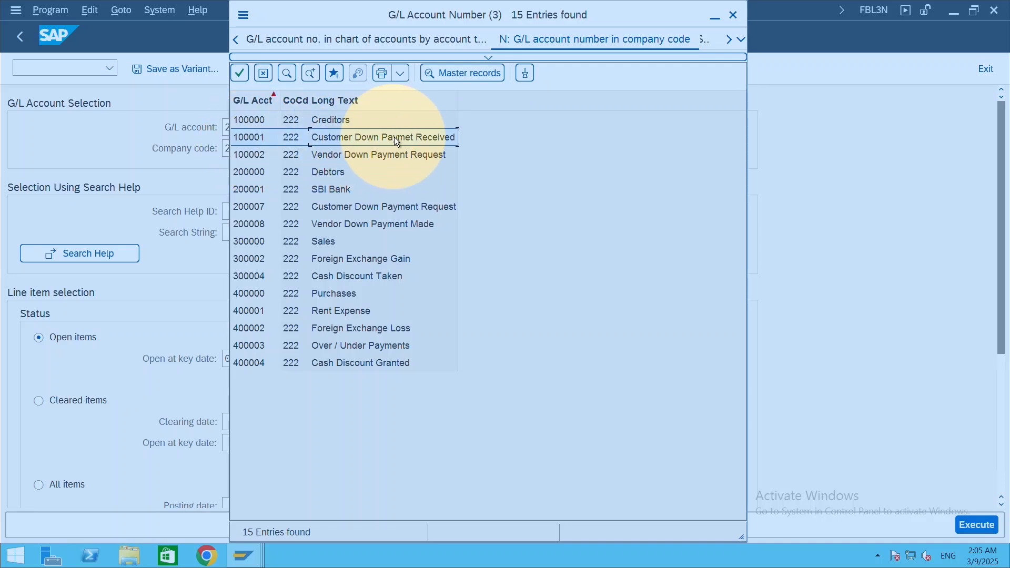
double_click(267, 138)
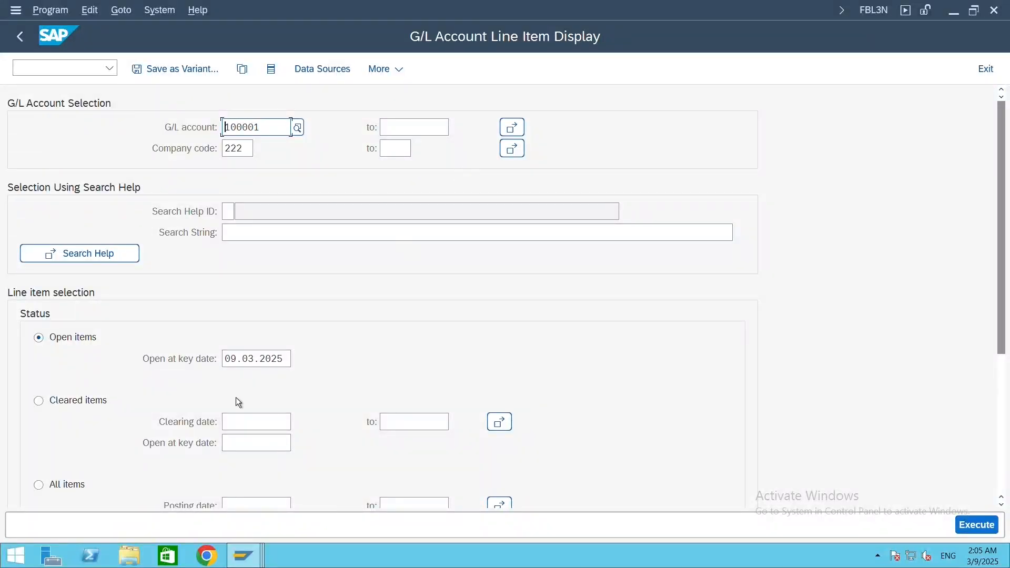
- List all items of the account with normal and noted items included, and examine the clearing document of the DZ item
scroll(236, 397, "down", 1)
left_click(39, 469)
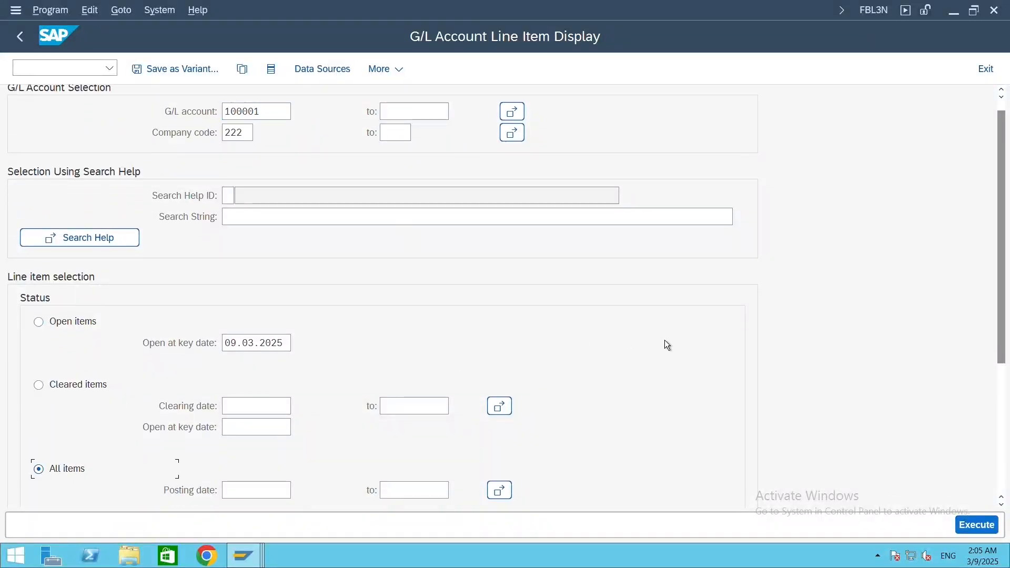
scroll(668, 341, "down", 1)
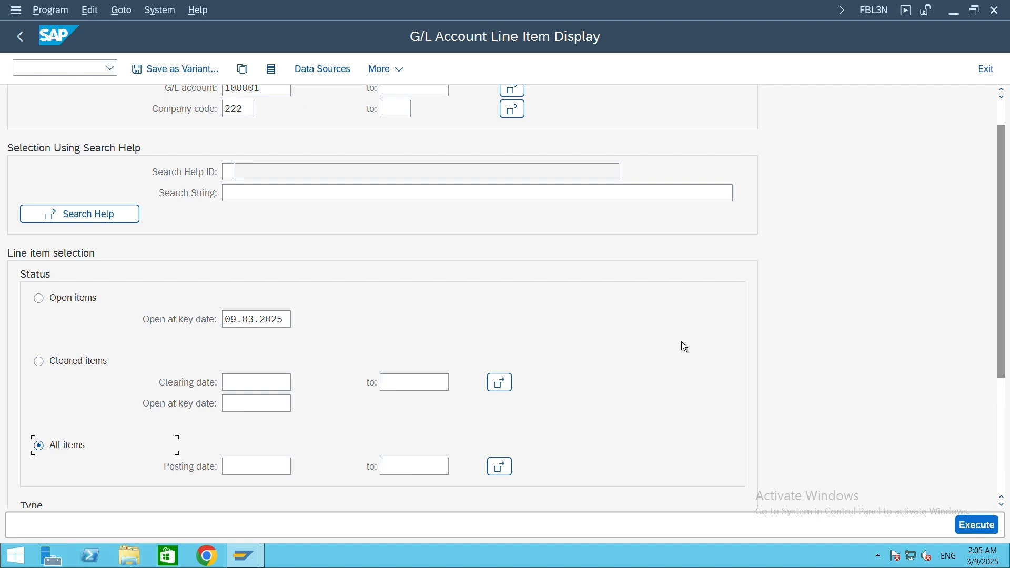
scroll(679, 344, "down", 5)
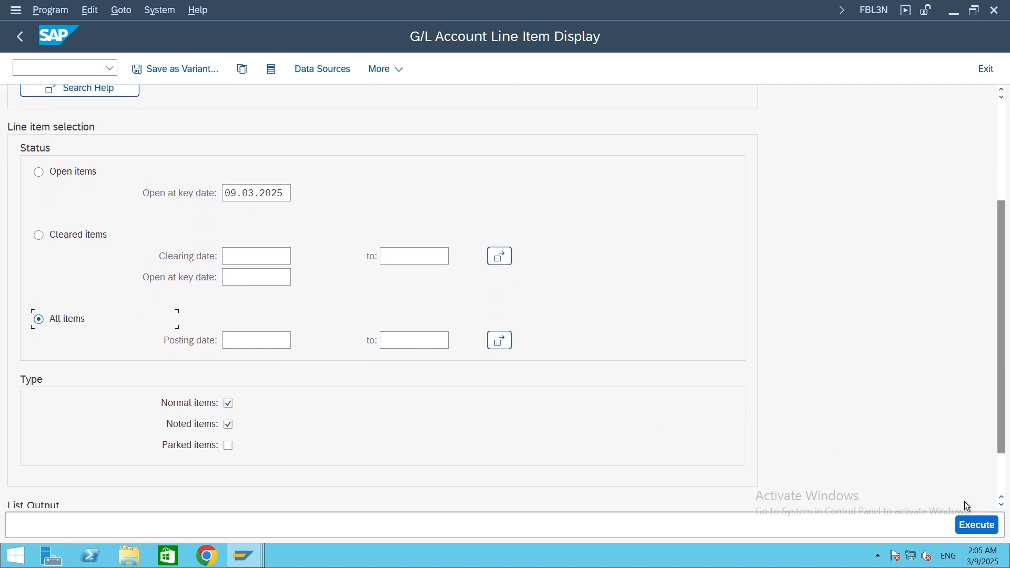
double_click(201, 405)
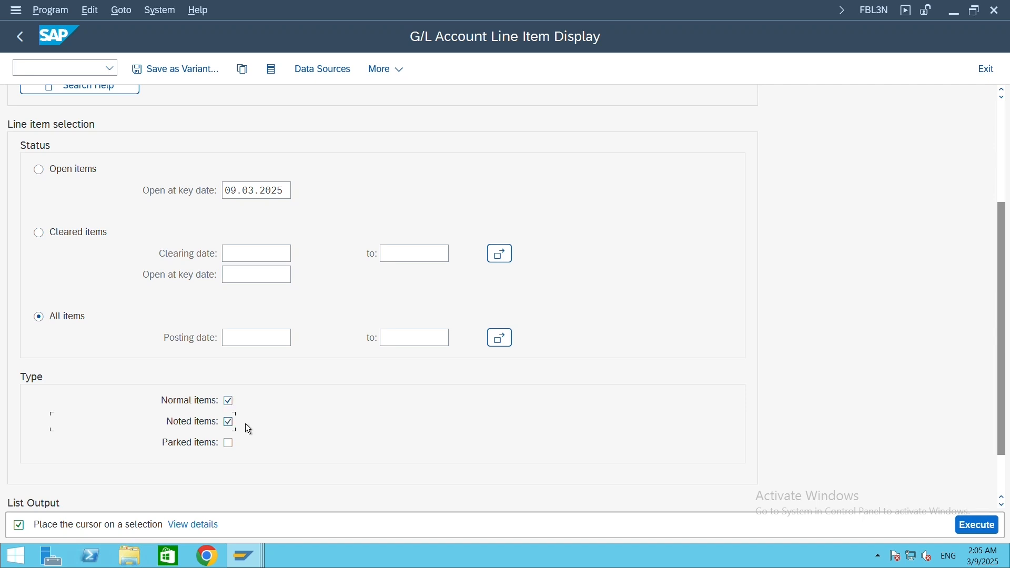
left_click(976, 525)
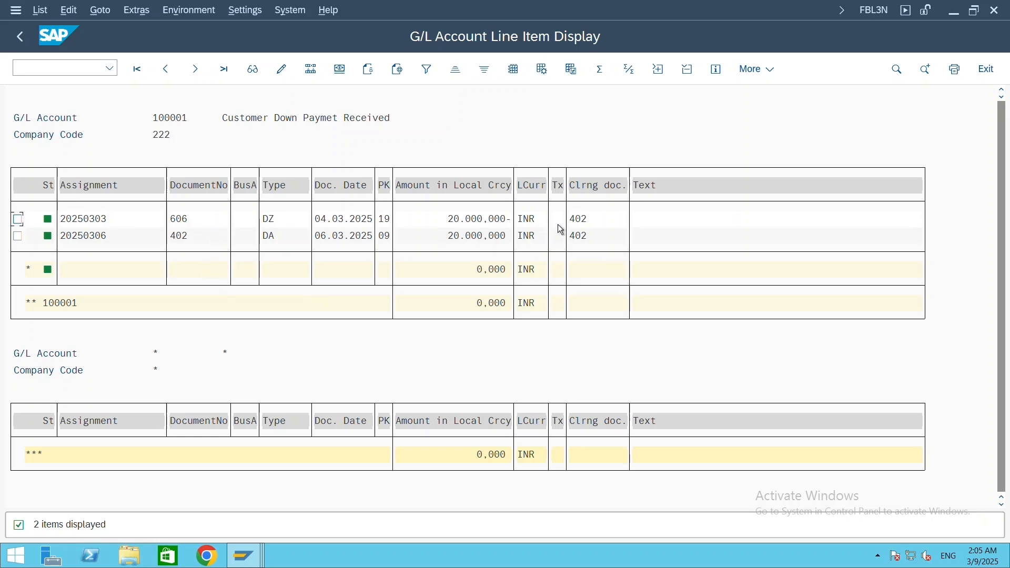
left_click(596, 219)
- Switch to the customer line item session and examine the cleared special G/L indicator A items and the open DA item
mouse_move(244, 556)
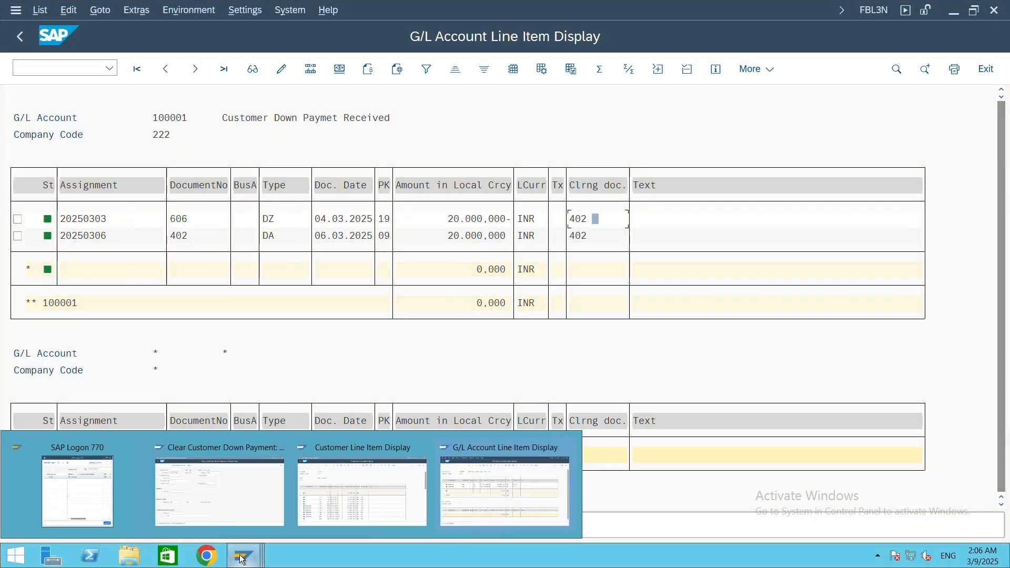
mouse_move(247, 503)
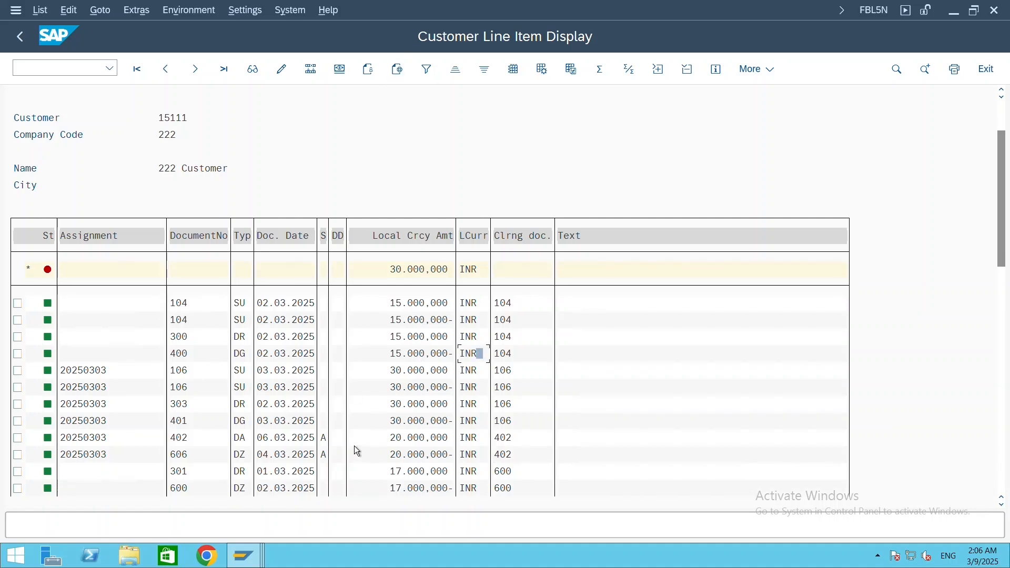
left_click(325, 438)
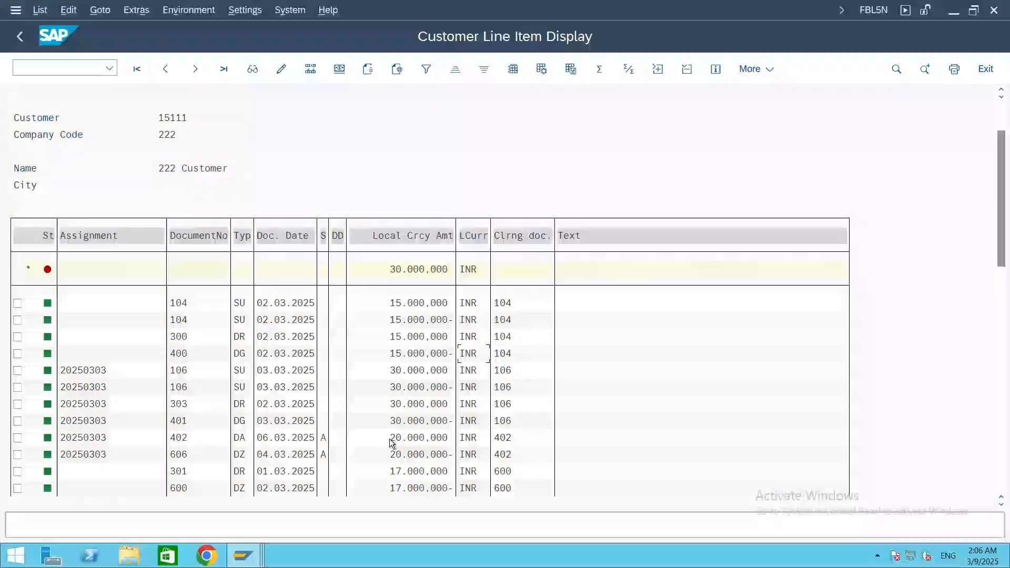
left_click(630, 375)
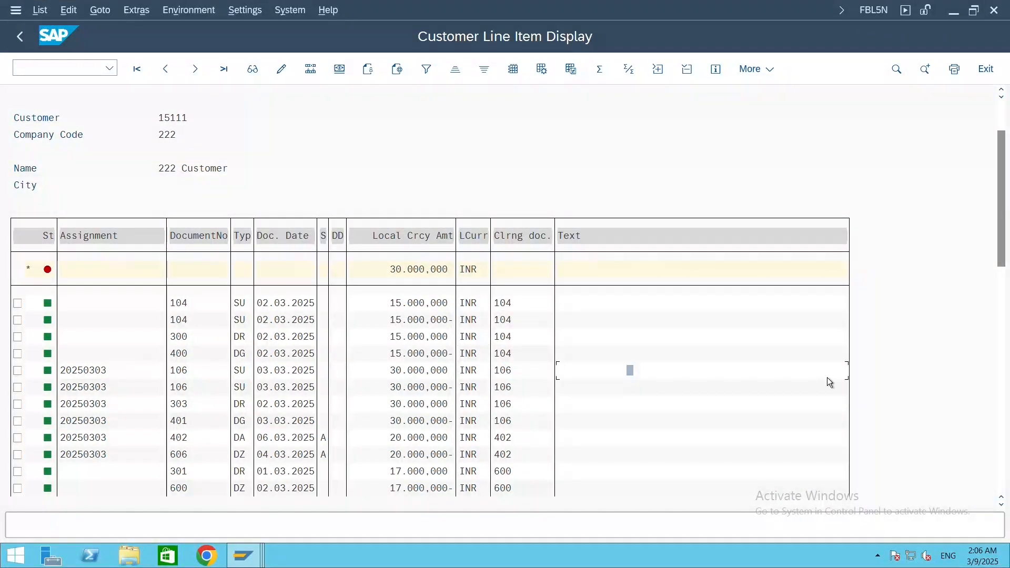
scroll(994, 242, "up", 1)
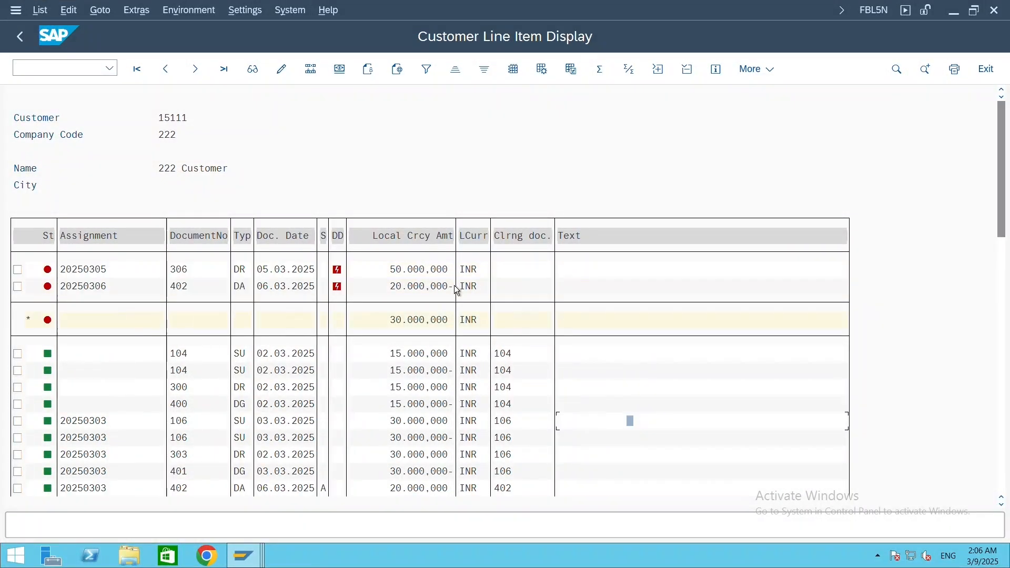
left_click(196, 288)
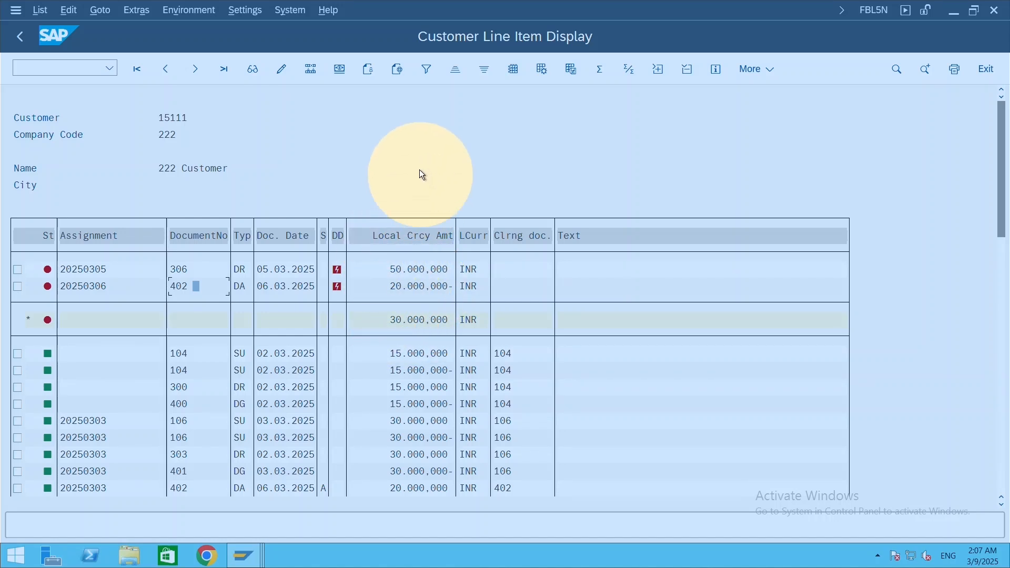
left_click(439, 134)
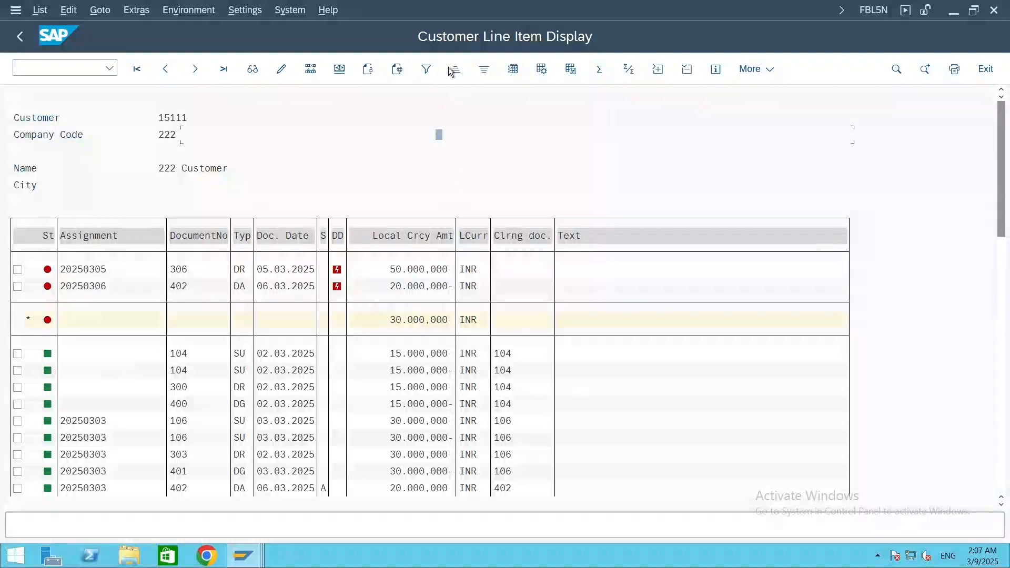
- Switch to the down payment clearing session, exit F-39 discarding its data, and collapse the Document Entry folder under Accounts Receivable
mouse_move(243, 556)
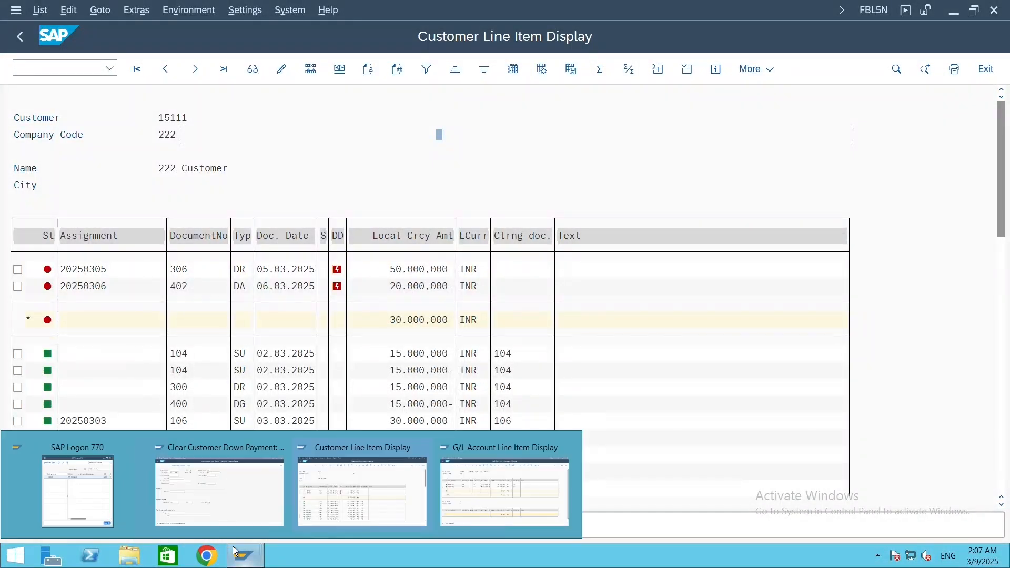
left_click(224, 503)
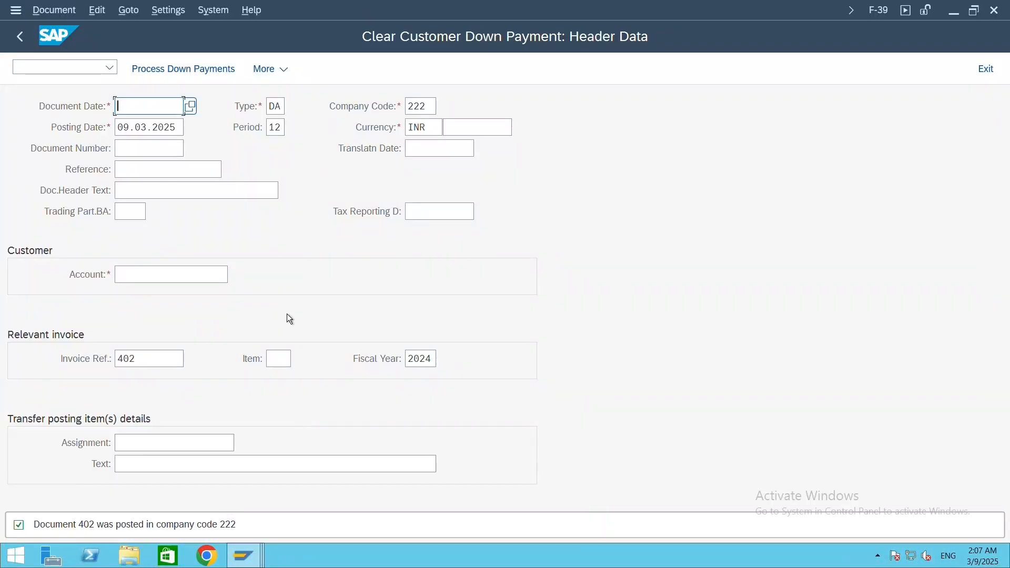
left_click(20, 37)
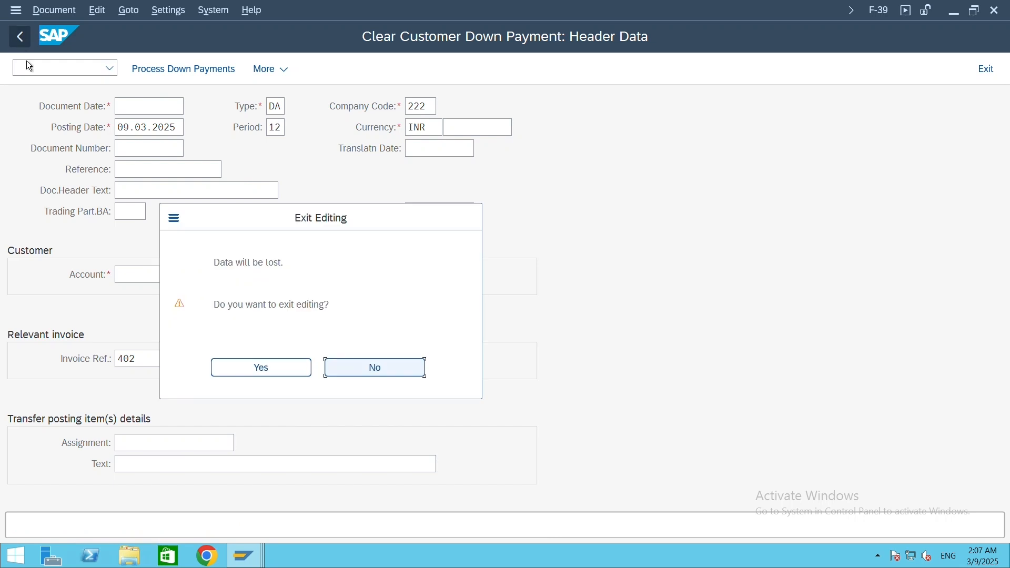
left_click(245, 367)
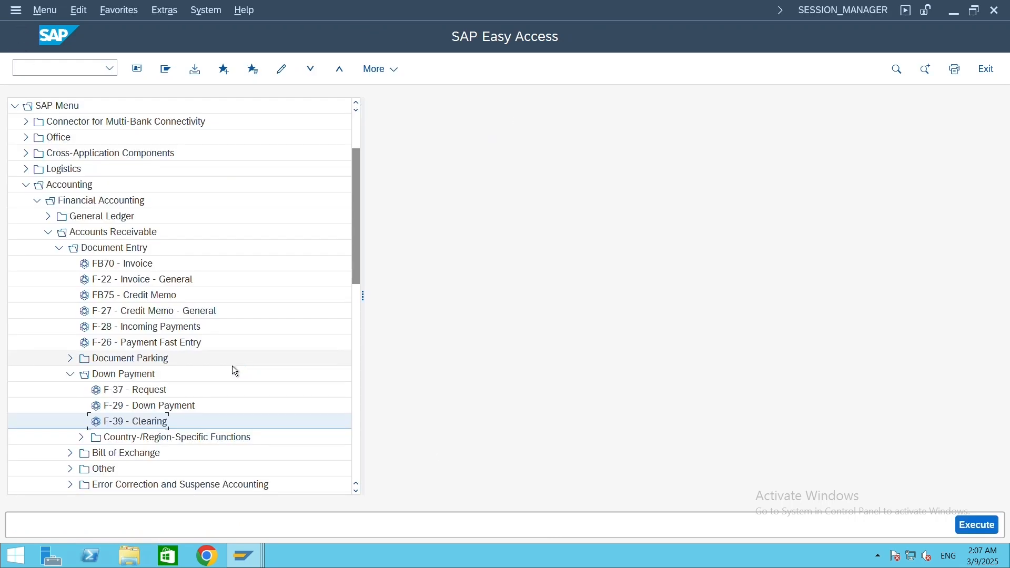
left_click(59, 248)
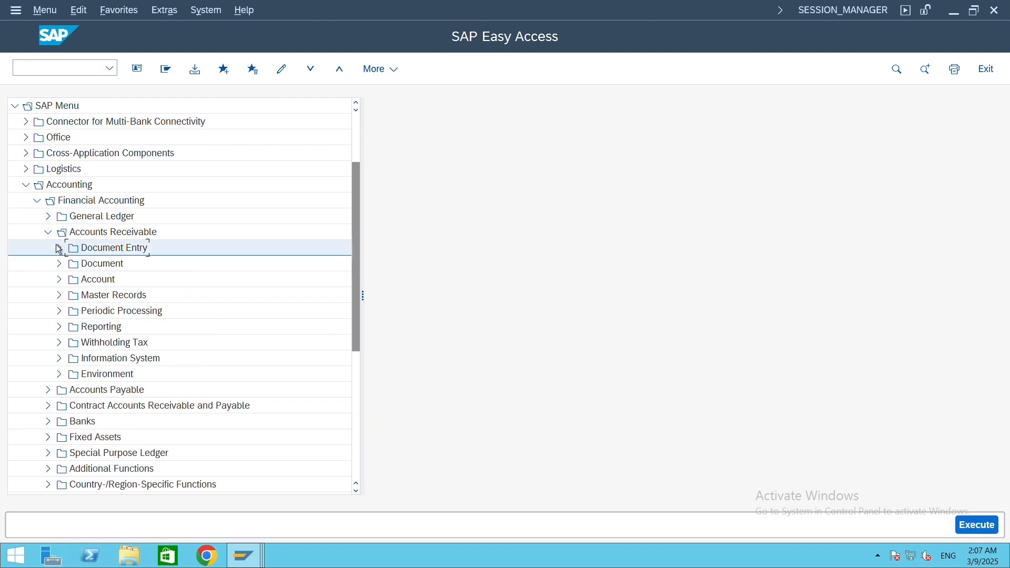
- Collapse the Accounts Receivable, Financial Accounting and Accounting folders of the SAP menu
left_click(46, 232)
left_click(36, 201)
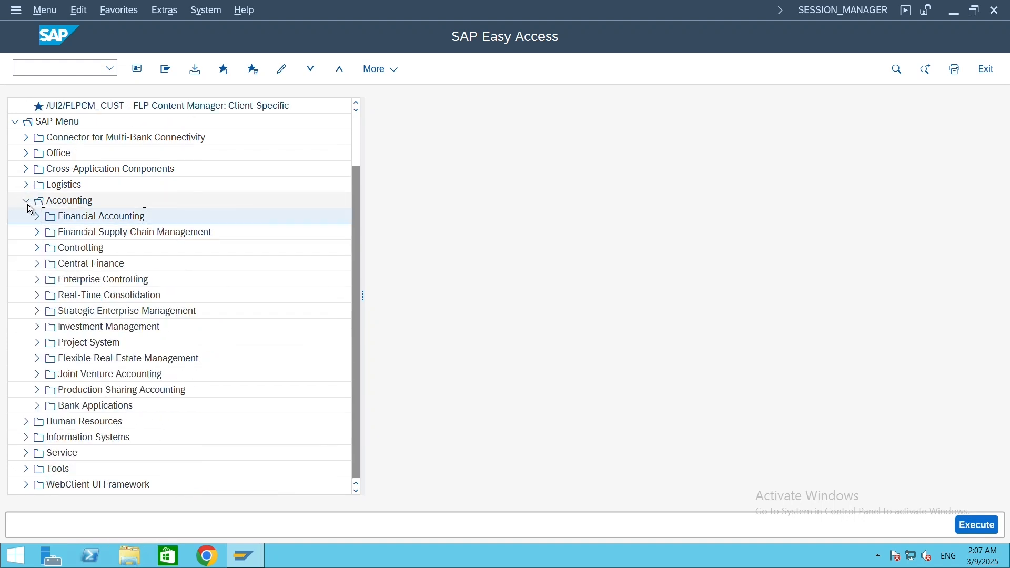
left_click(26, 201)
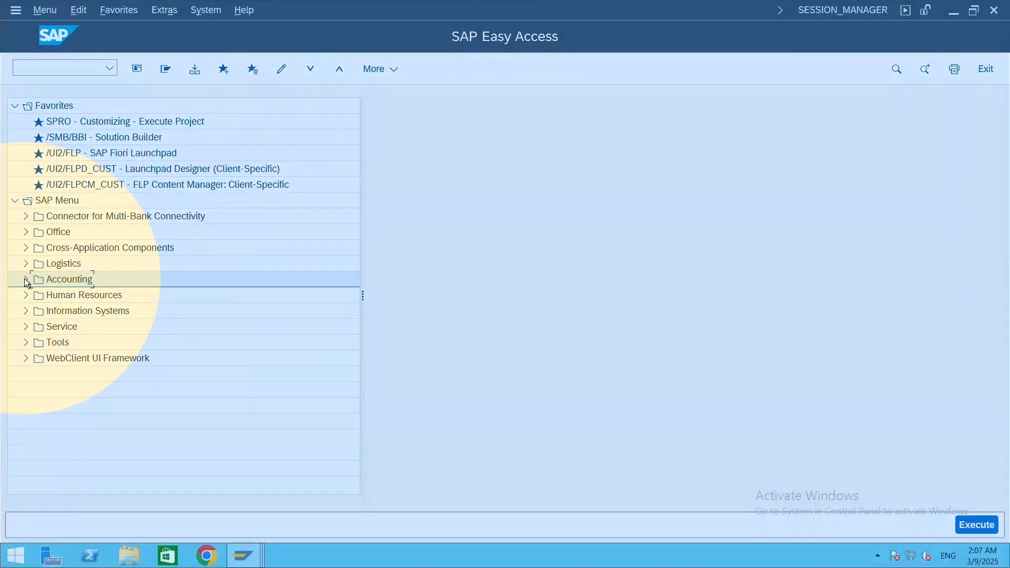
- Expand Accounting, Financial Accounting, Accounts Receivable and Document Entry, and open transaction F-28, Incoming Payments
left_click(25, 279)
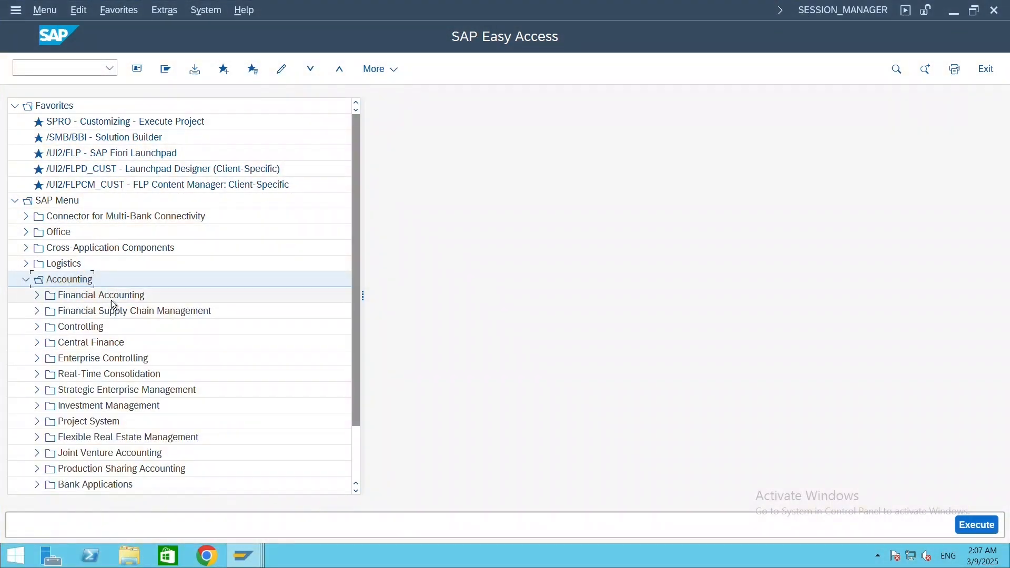
left_click(138, 298)
left_click(37, 297)
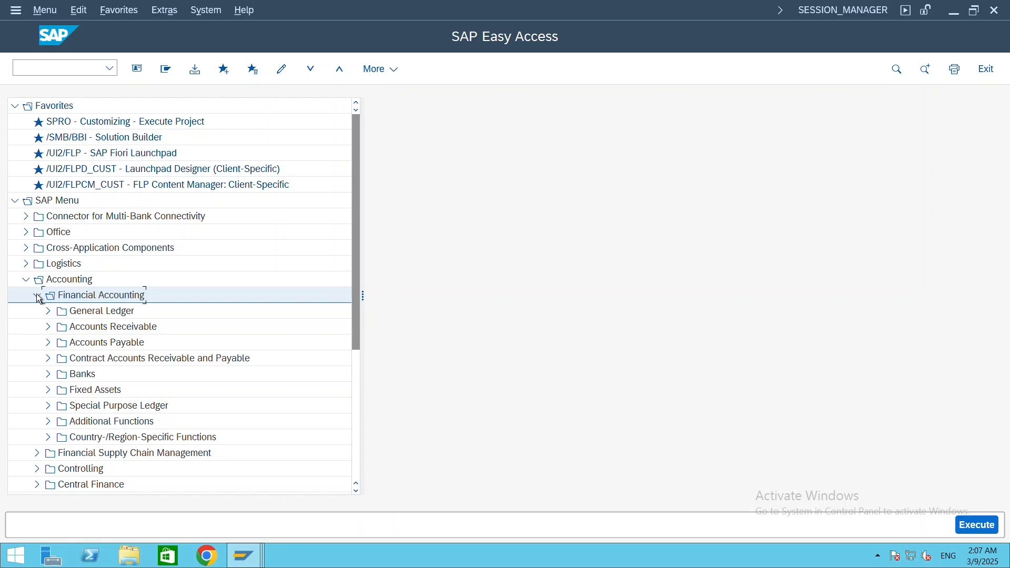
left_click(48, 328)
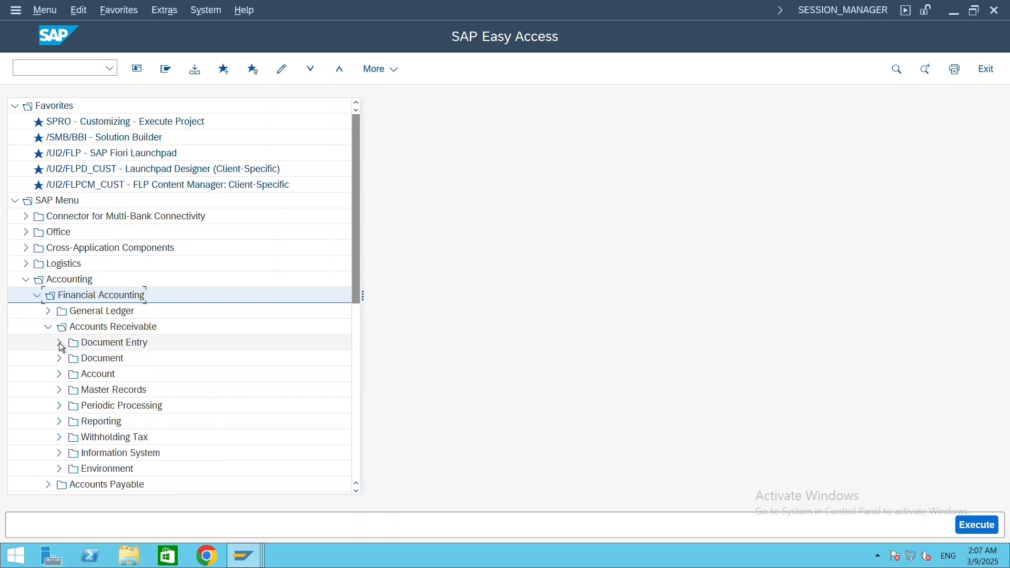
left_click(59, 342)
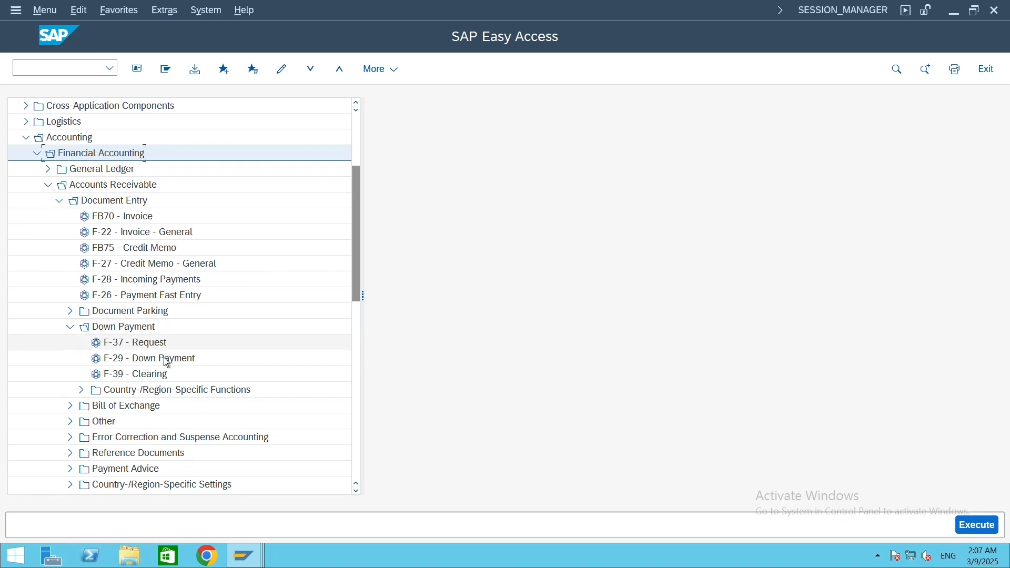
left_click(71, 328)
left_click(104, 283)
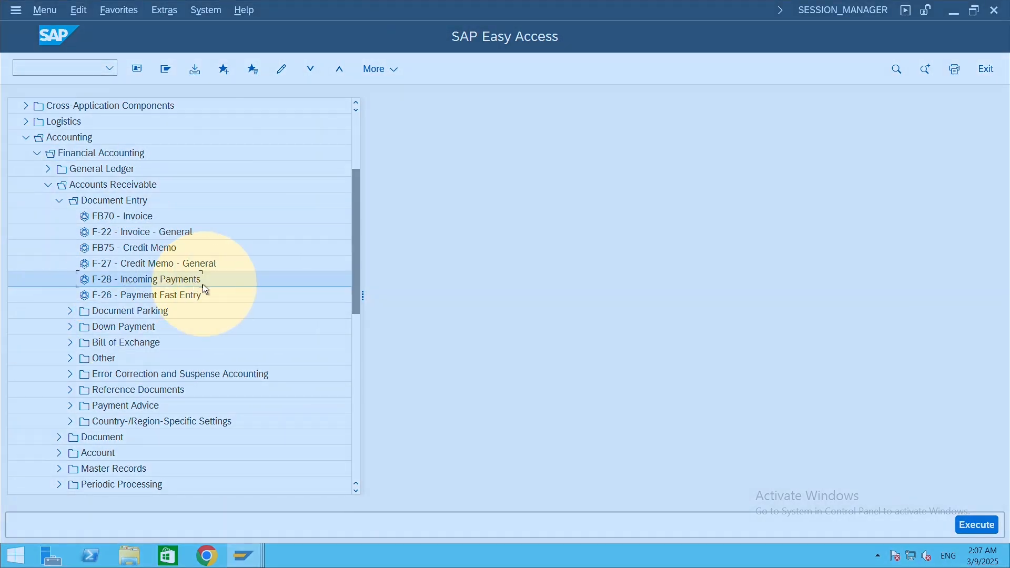
double_click(117, 284)
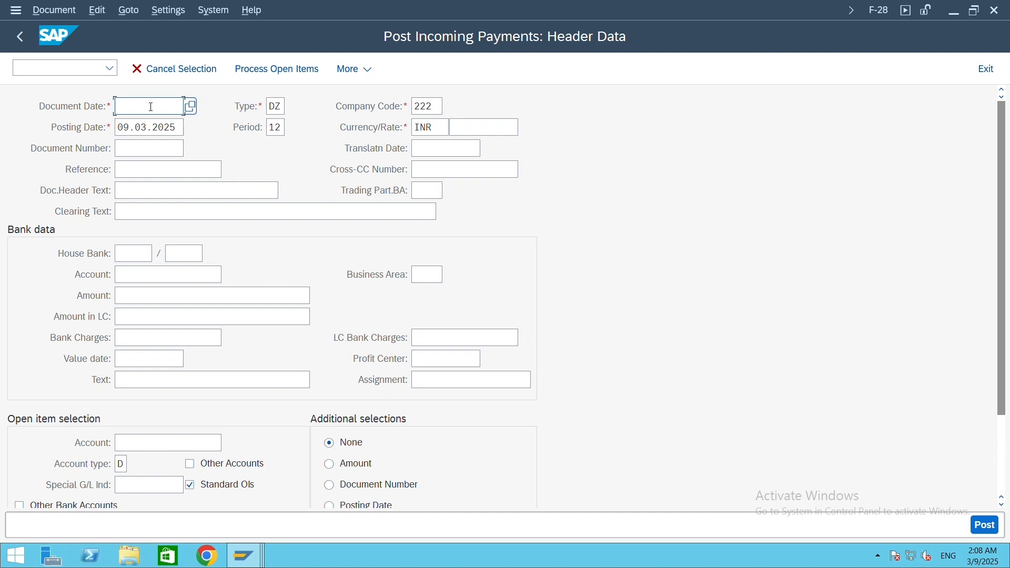
- Set both the document date and the posting date of the incoming payment to 07.03.2025
type("07.03.2025")
key("Tab")
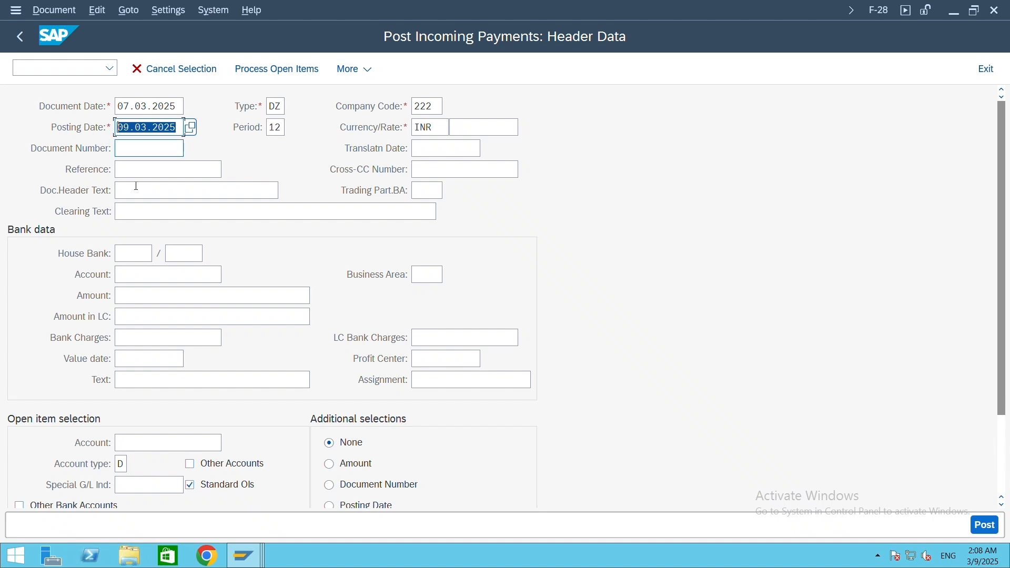
type("07.")
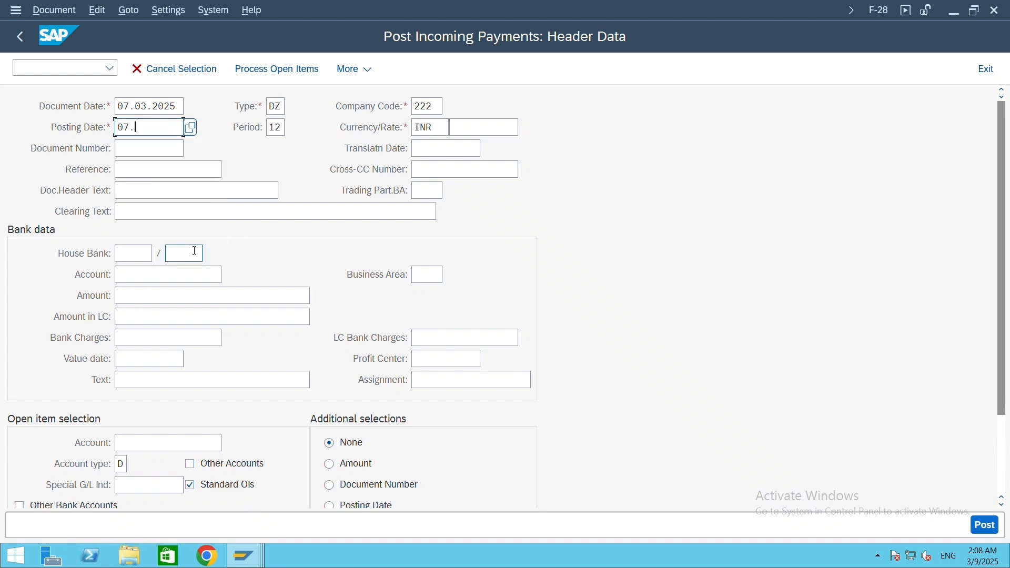
type("03.2025")
- Choose SBI Bank, G/L account 200001, from company code 222's account list as the bank account and set the amount to 30000
left_click(156, 274)
left_click(226, 280)
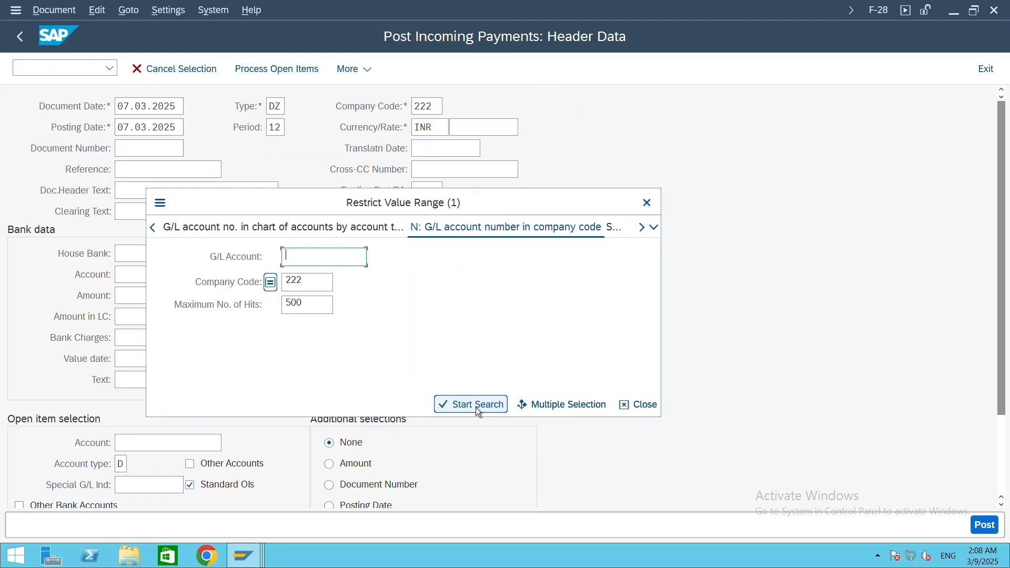
left_click(478, 406)
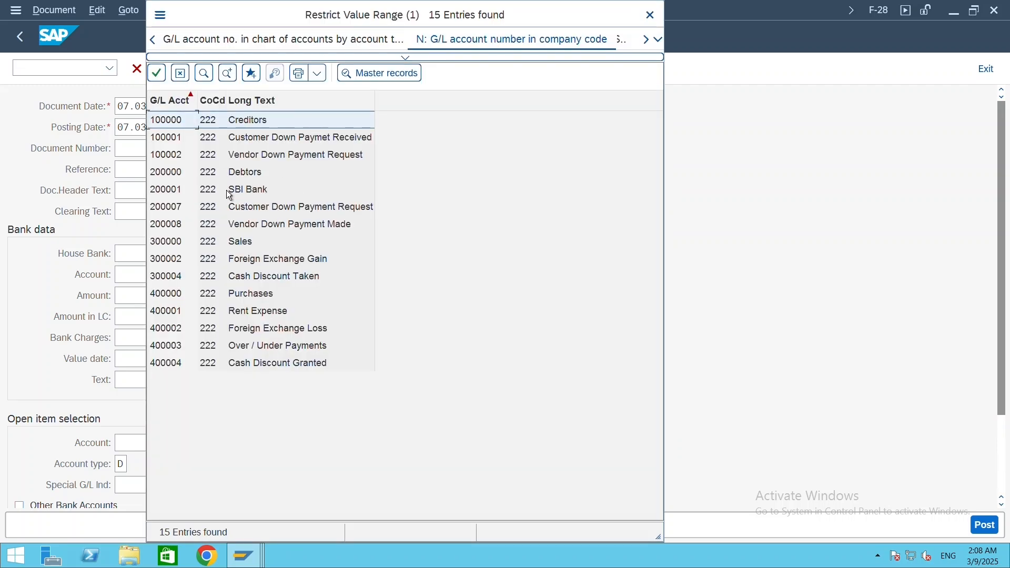
double_click(166, 190)
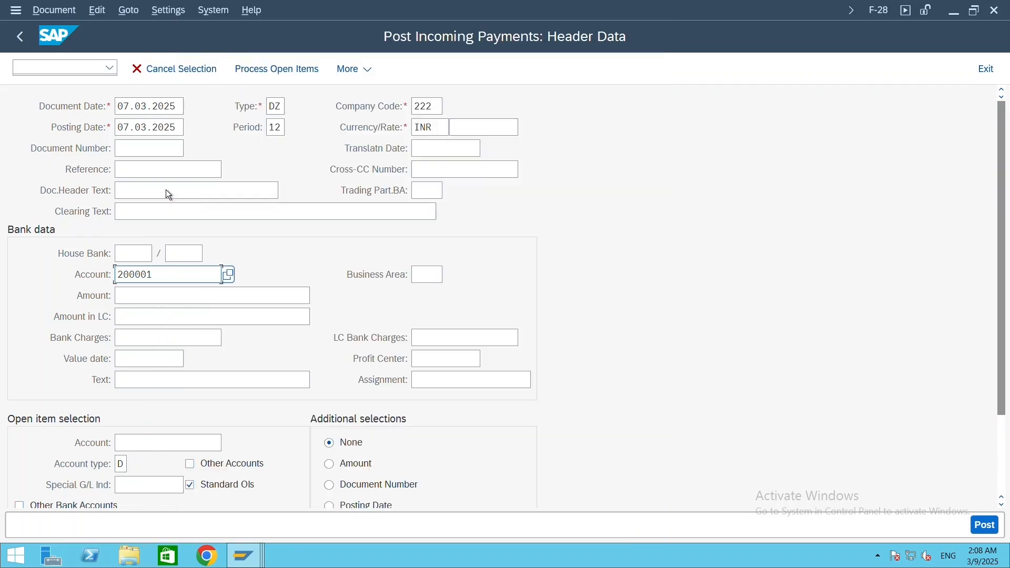
left_click(155, 298)
type("30000")
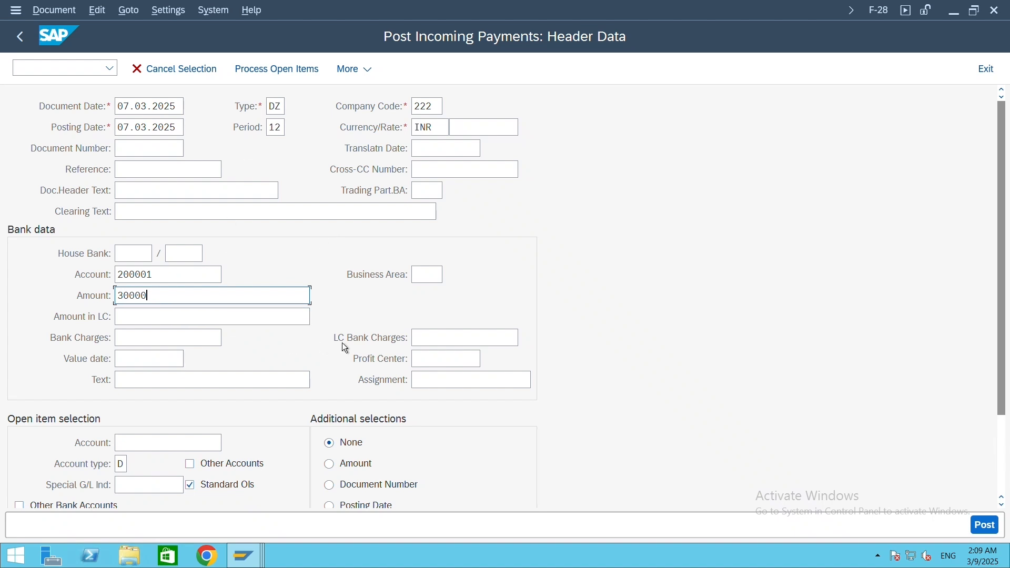
- Choose 222 Customer from the customers by company code as the account for the open item selection
scroll(342, 343, "down", 3)
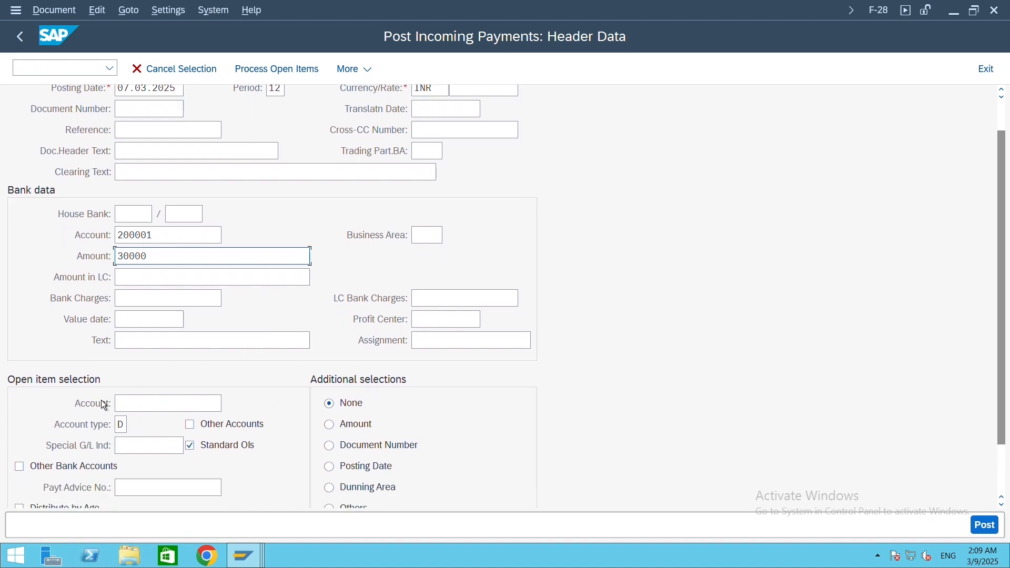
left_click(152, 404)
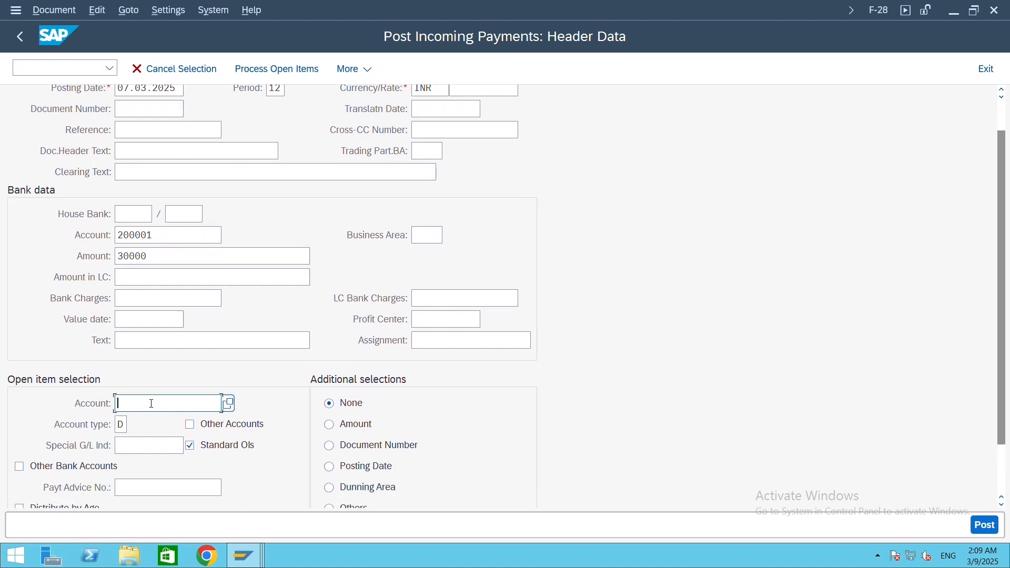
left_click(230, 404)
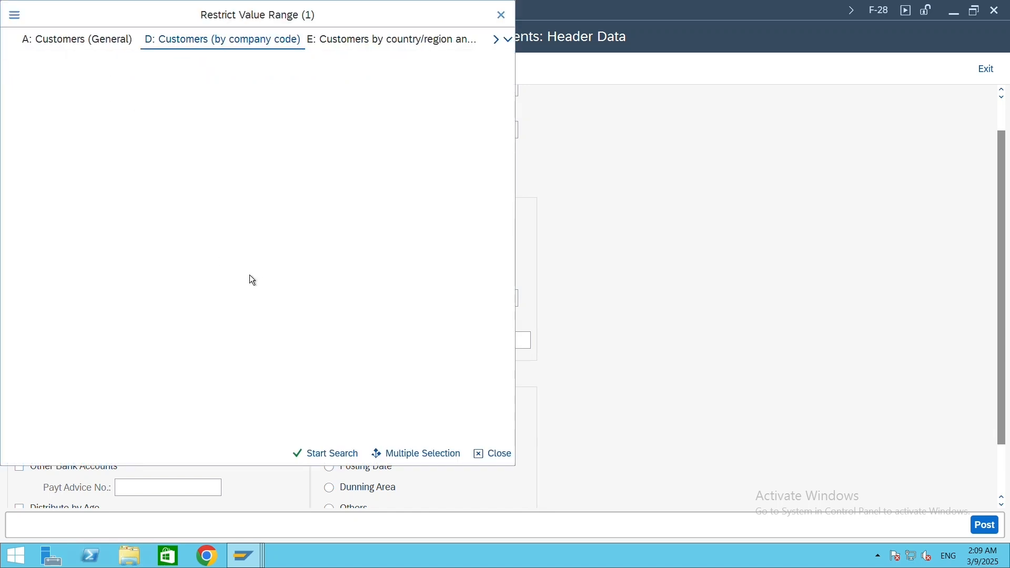
left_click(326, 453)
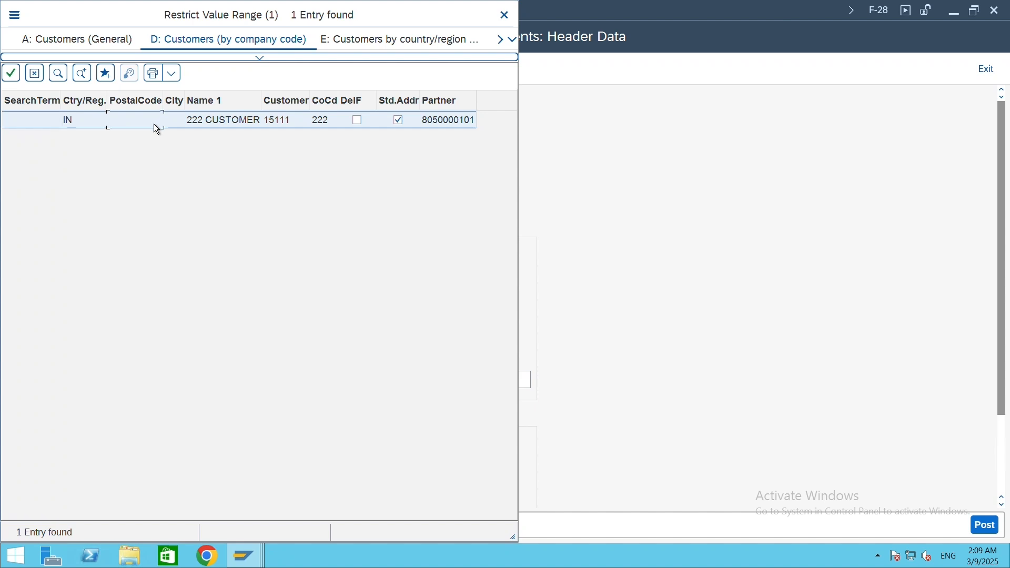
double_click(156, 120)
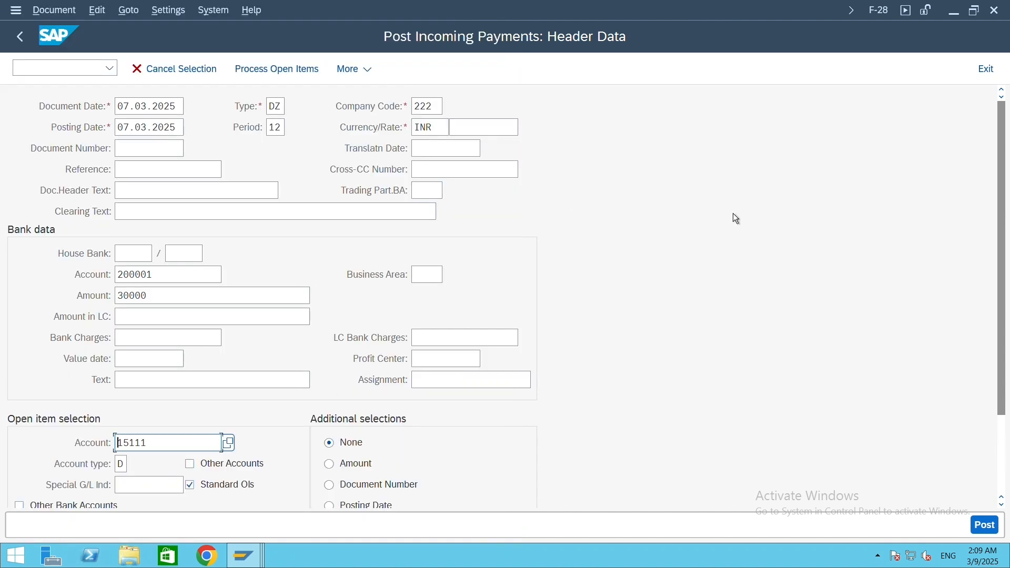
key("ctrl")
key("ctrl")
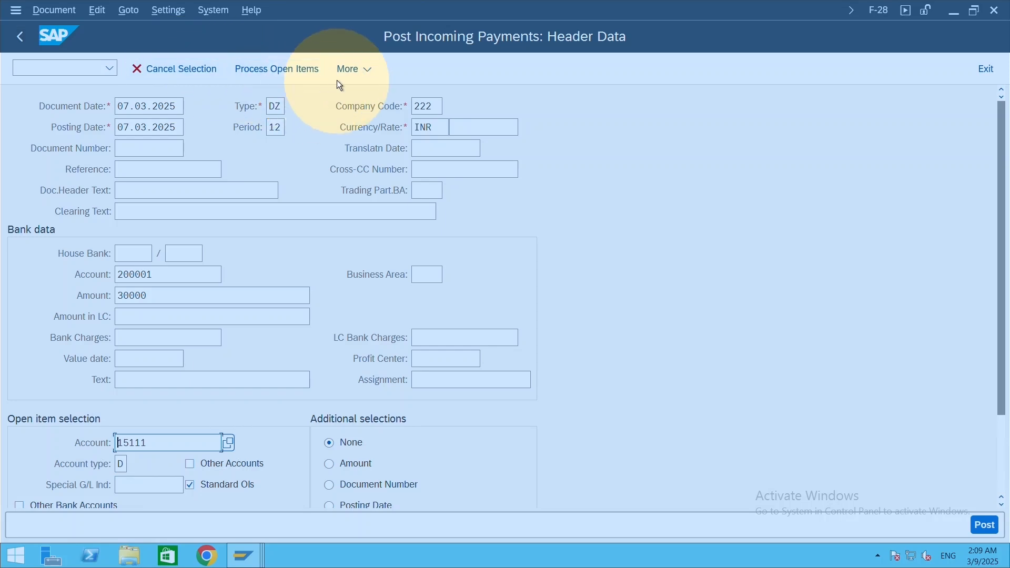
- Process the open items, toggle the 50000 invoice and 20000 credit item off and back on, and post the payment
left_click(281, 70)
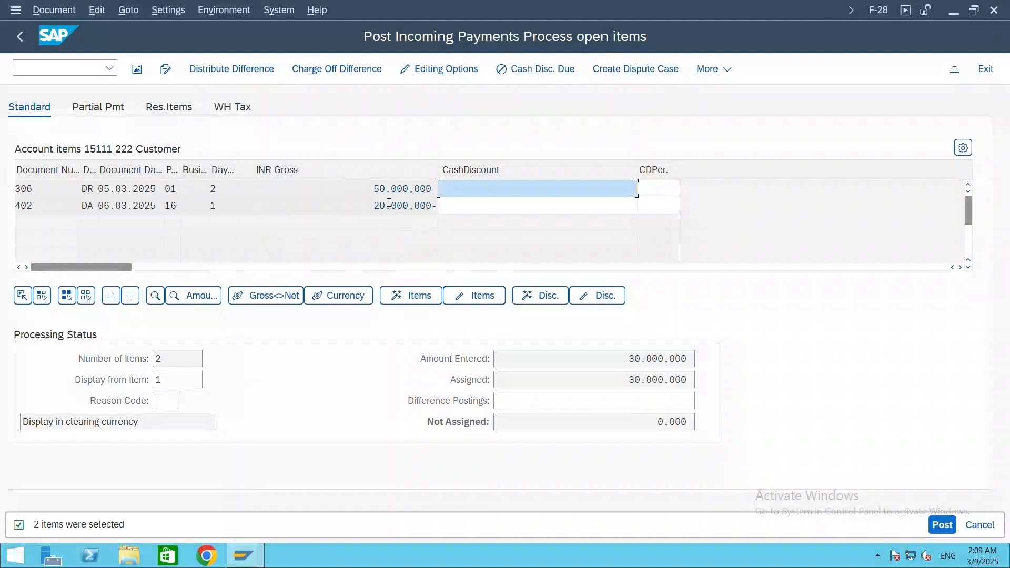
double_click(398, 188)
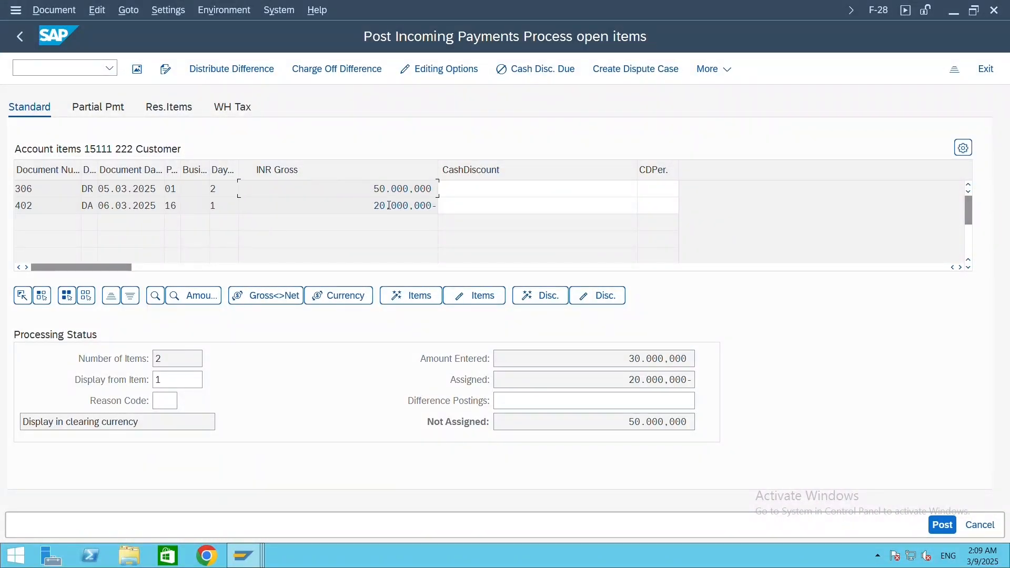
double_click(388, 206)
double_click(363, 187)
left_click_drag(376, 205, 415, 205)
left_click(370, 206)
double_click(397, 206)
left_click(940, 526)
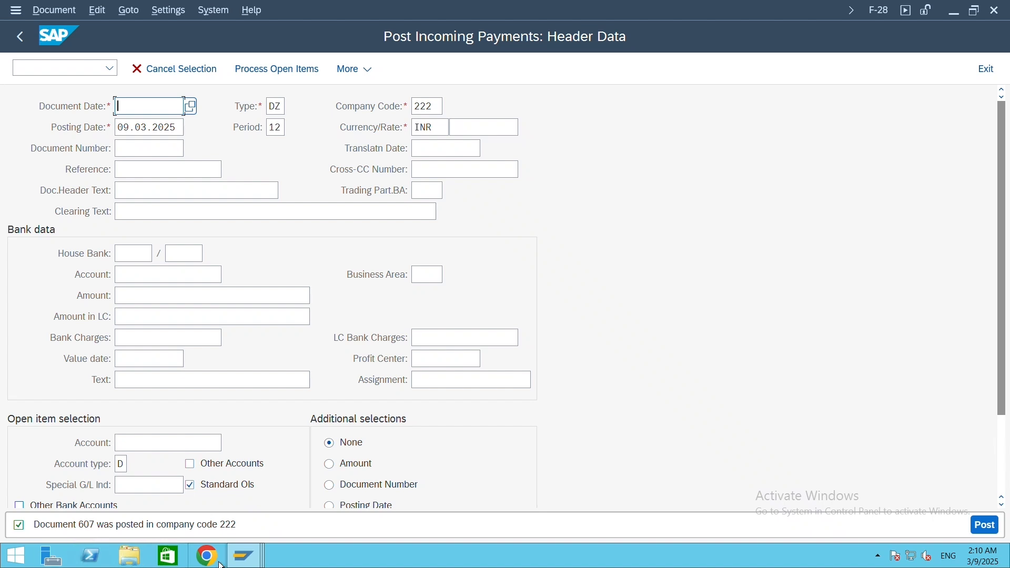
- Switch to the FBL5N session and list all of the customer's line items again with the existing selection
mouse_move(256, 560)
left_click(361, 485)
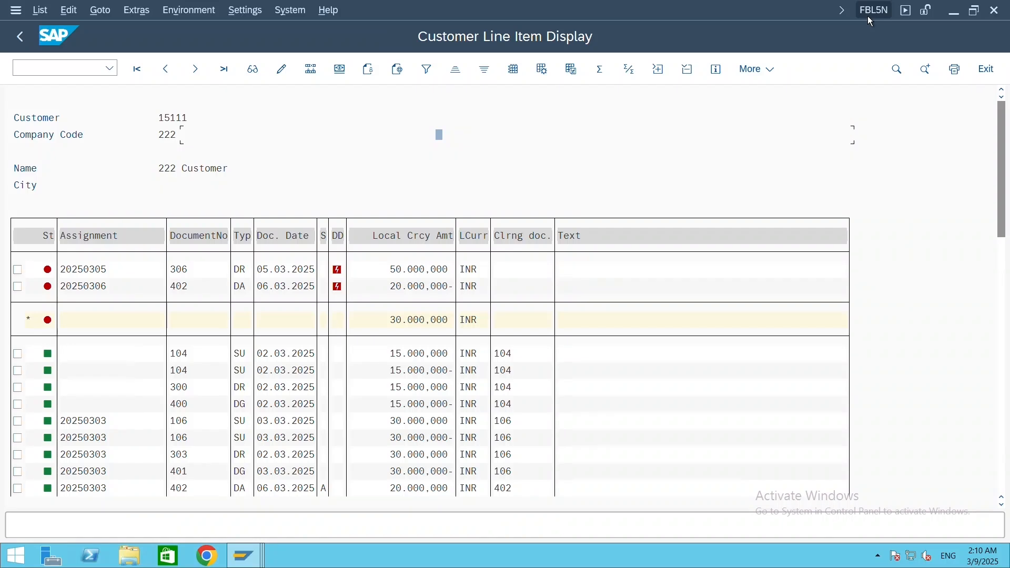
left_click(20, 36)
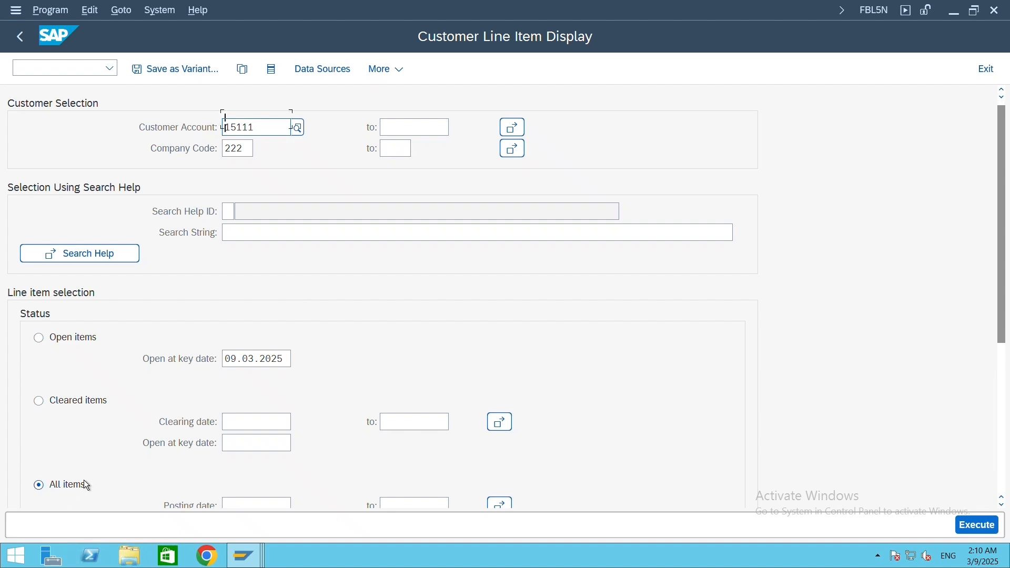
scroll(84, 480, "down", 6)
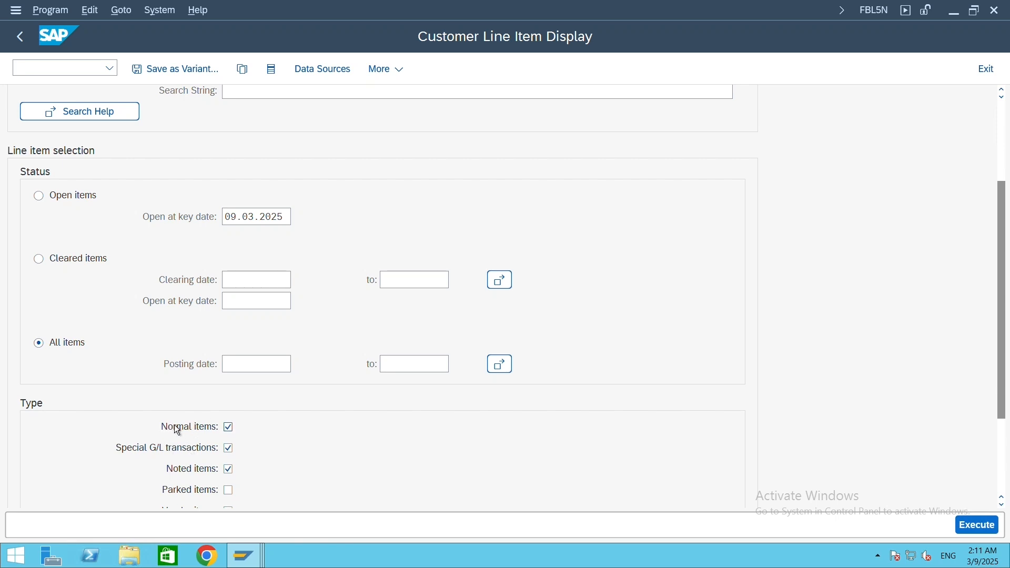
left_click(972, 526)
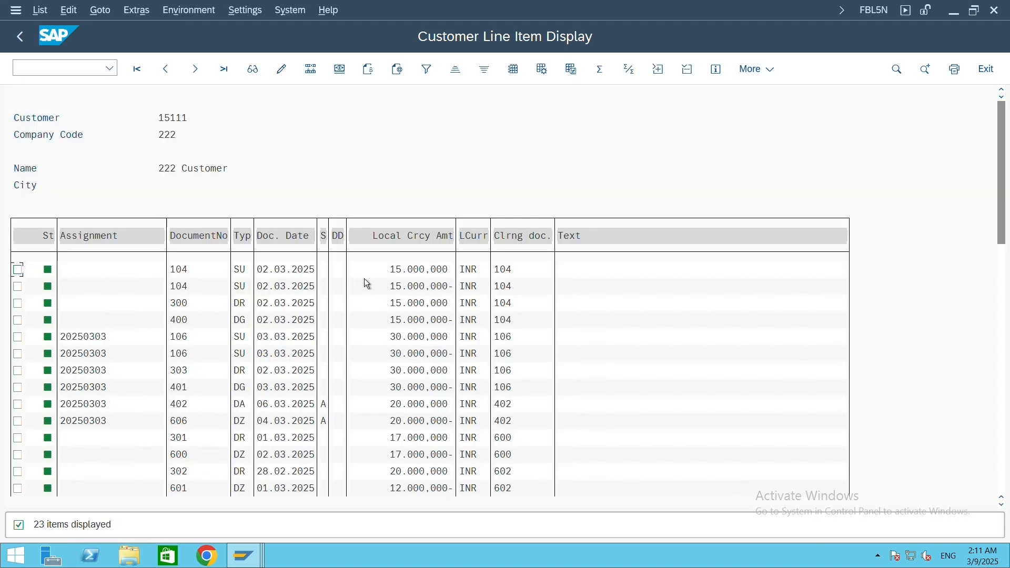
- Examine the 50000 invoice, 20000 down payment and 30000 payment items and their clearing document in the customer's line item list
scroll(371, 279, "down", 2)
scroll(372, 282, "down", 3)
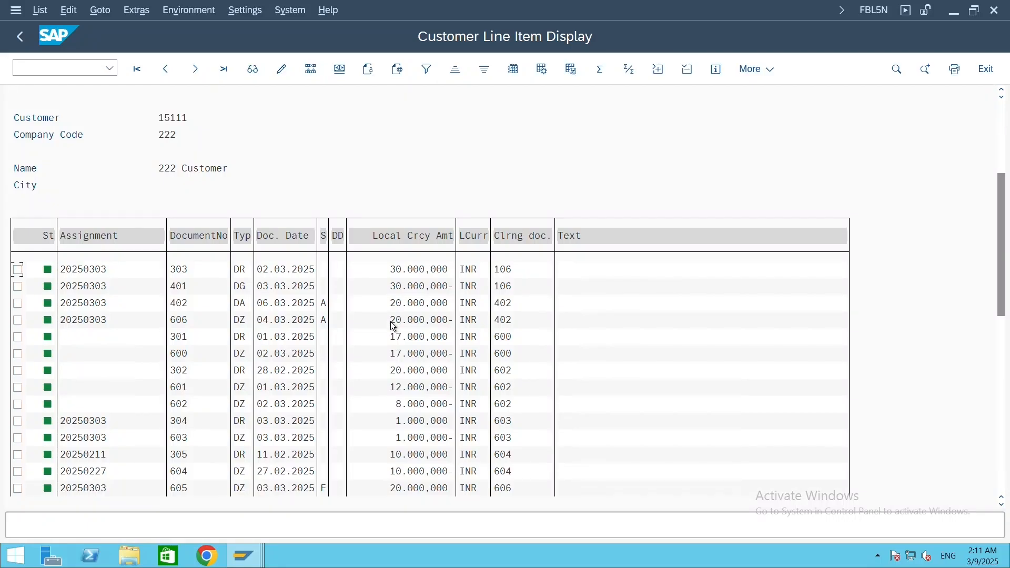
scroll(374, 339, "up", 3)
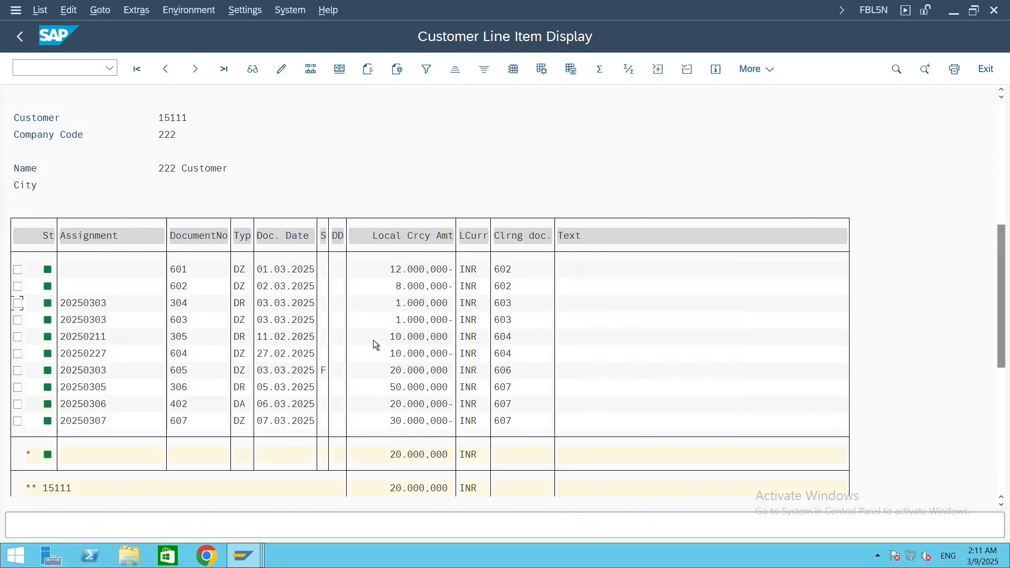
scroll(371, 339, "up", 2)
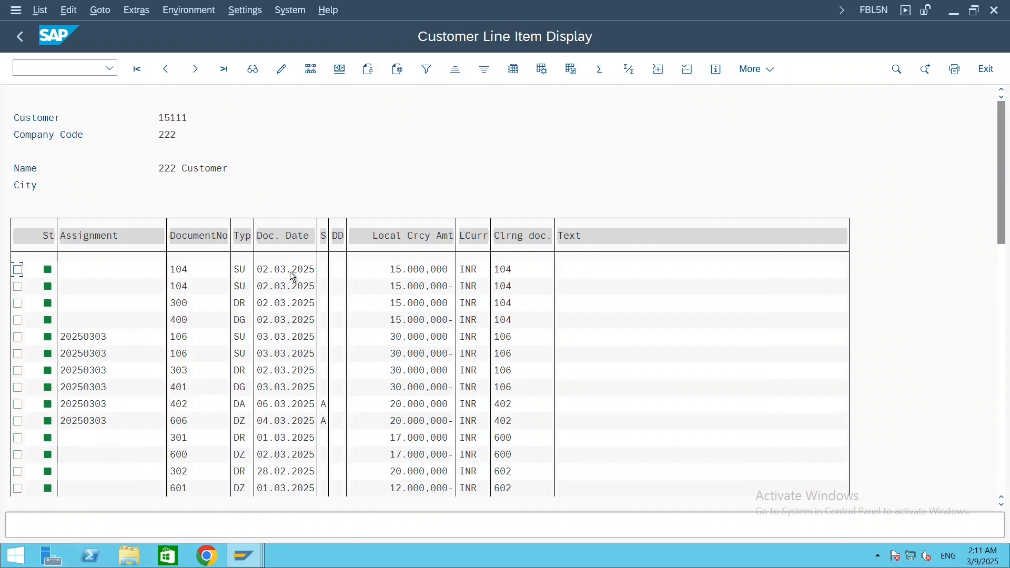
scroll(399, 337, "down", 1)
scroll(397, 379, "down", 3)
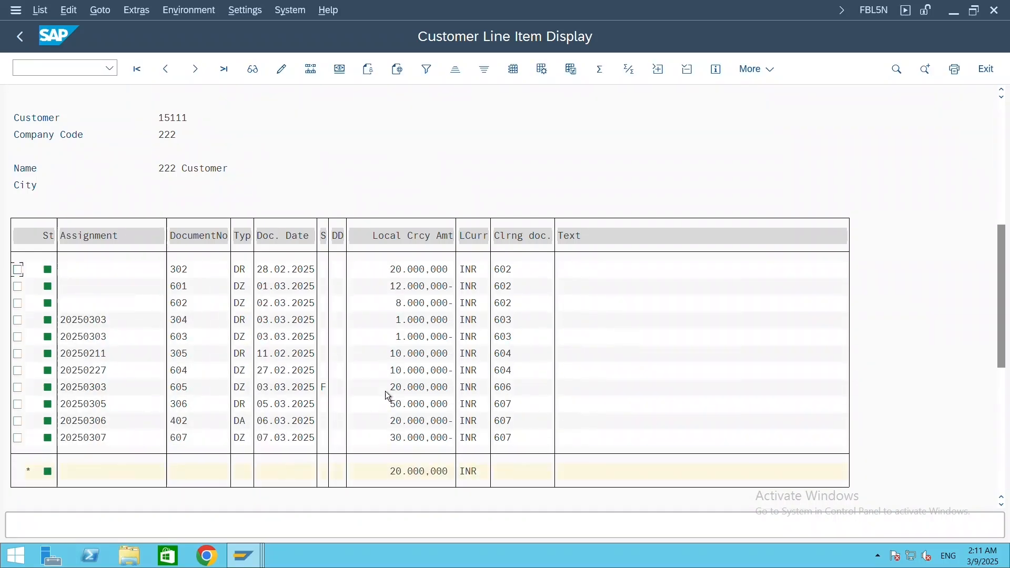
left_click(411, 439)
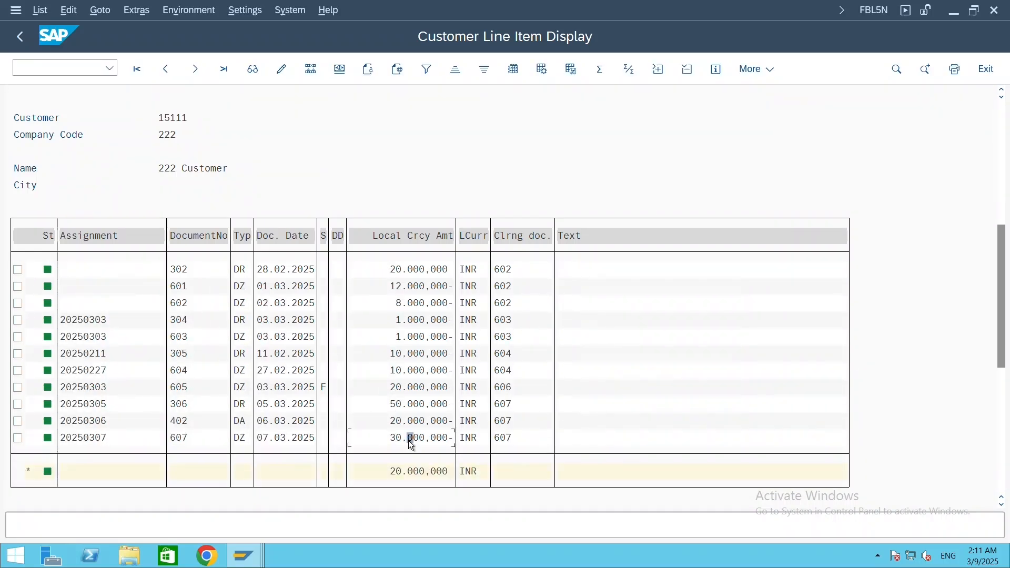
double_click(508, 436)
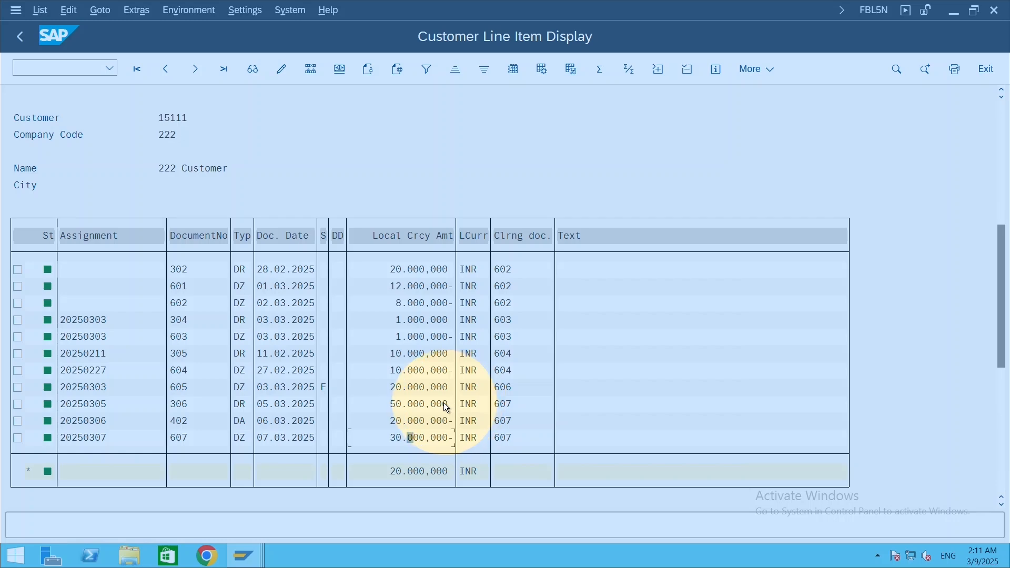
left_click(435, 420)
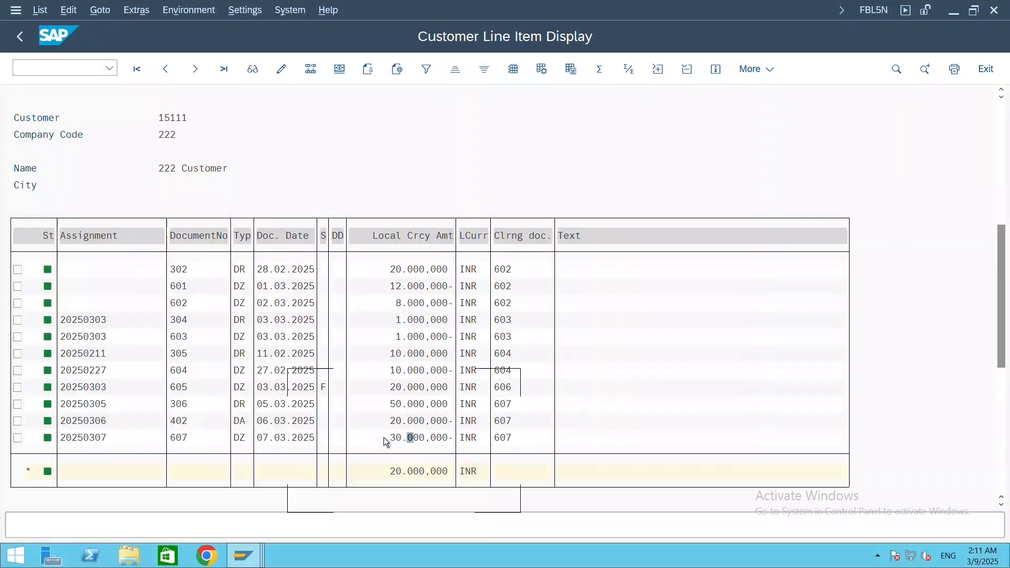
left_click(396, 438)
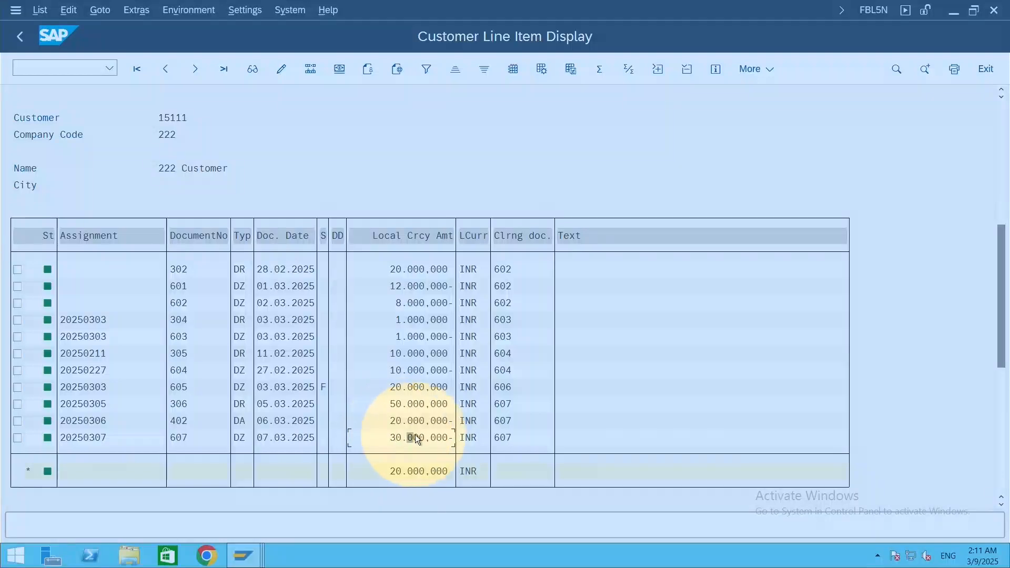